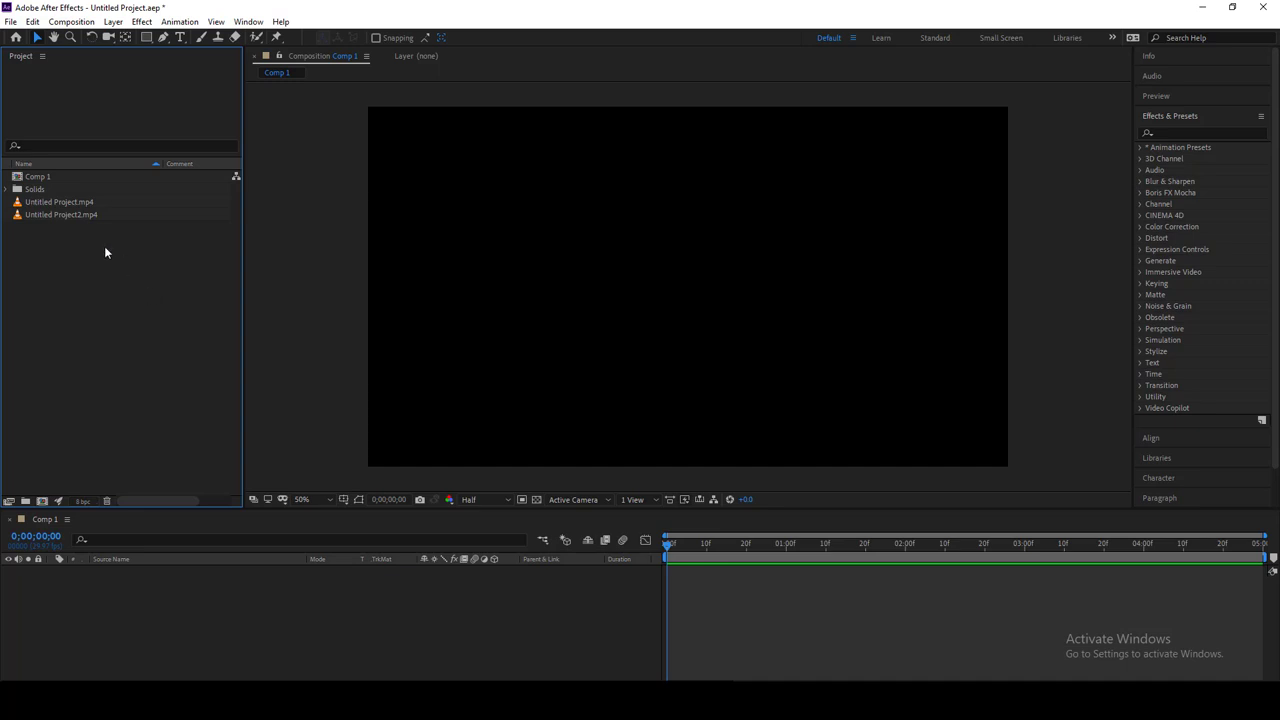
- Add Untitled Project.mp4 and Untitled Project2.mp4 to Comp 1 and shift the second clip to start just past two seconds
drag(117, 280, 118, 600)
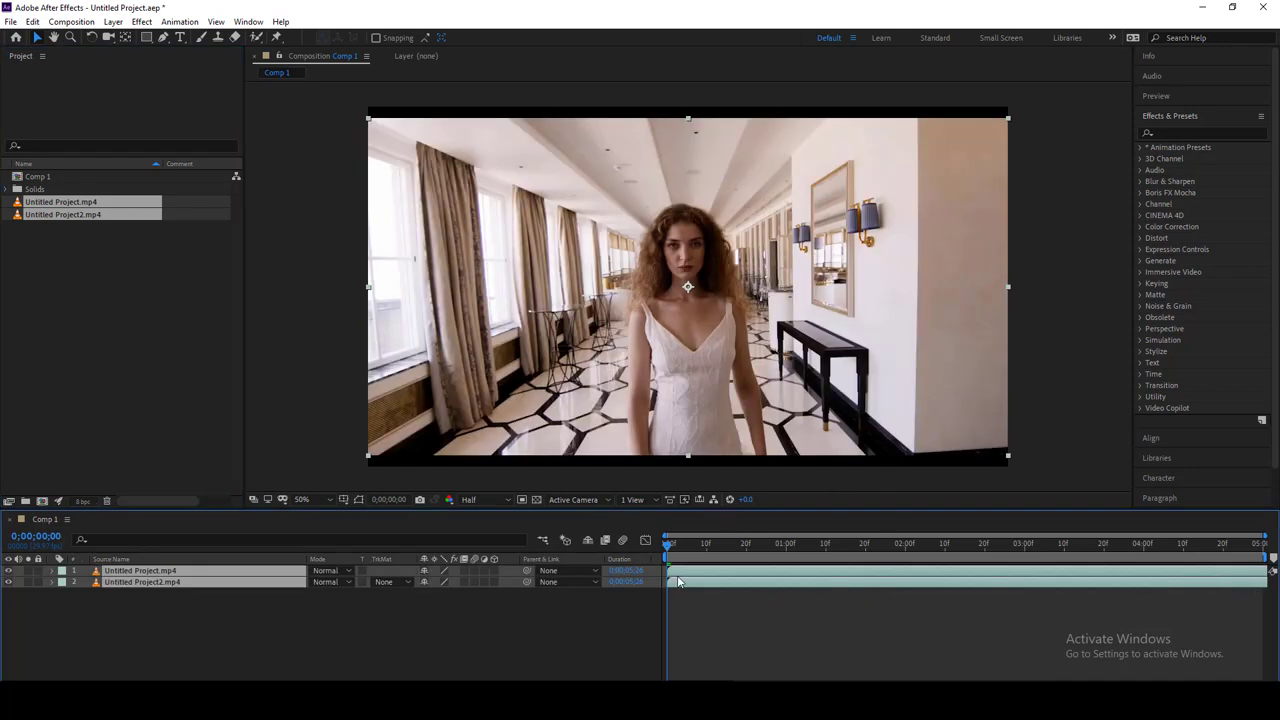
click(533, 648)
drag(700, 583, 440, 590)
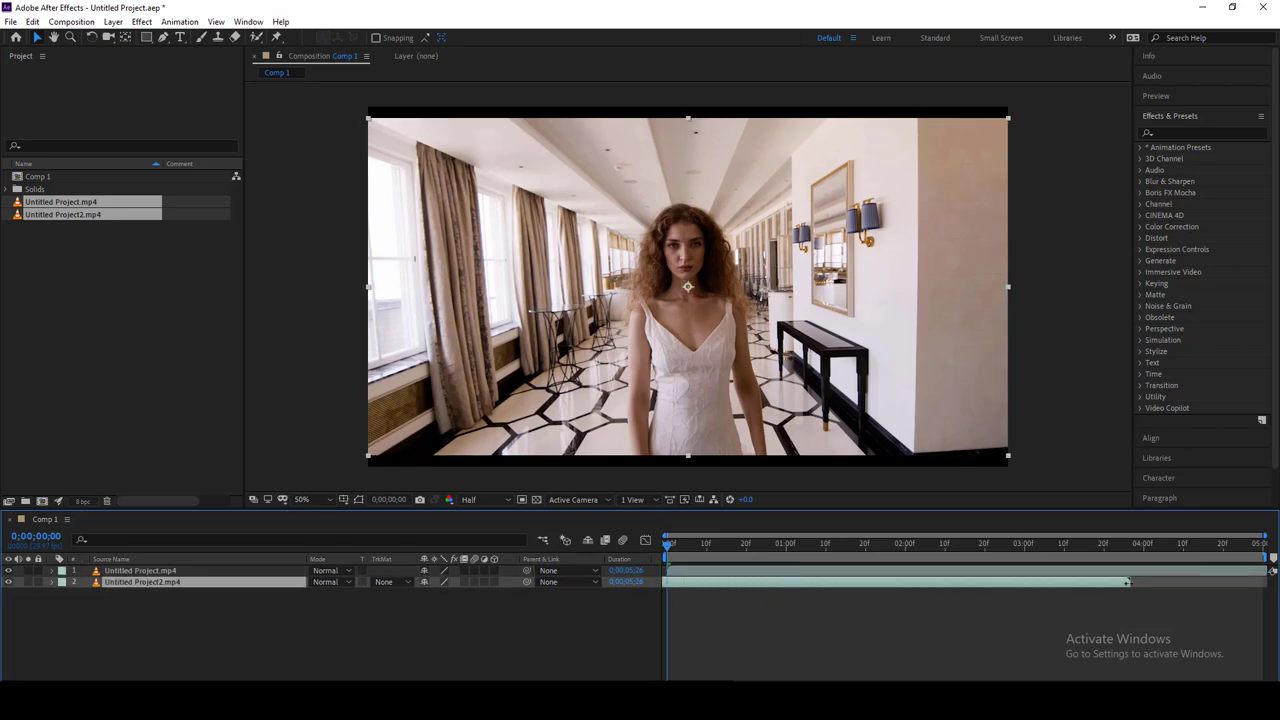
drag(1128, 582, 1240, 606)
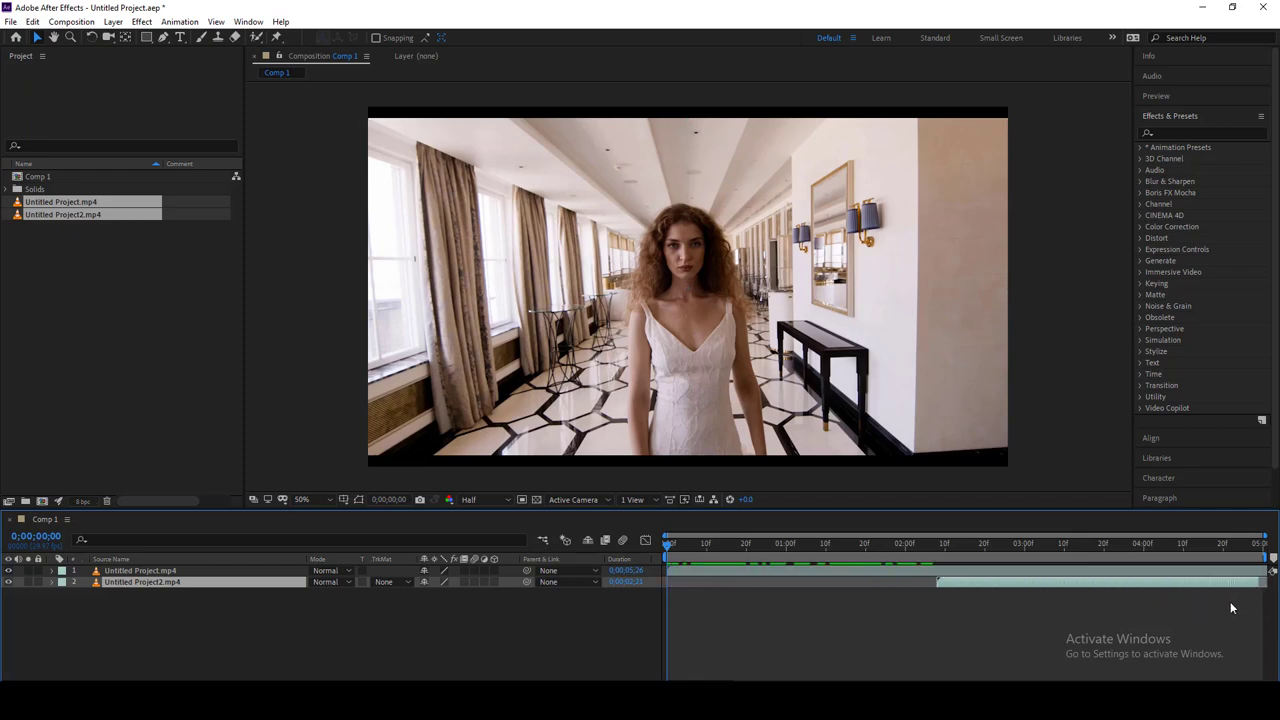
- Shorten the Untitled Project.mp4 layer to a duration of 0;00;02;08, ending where the second clip begins
click(864, 569)
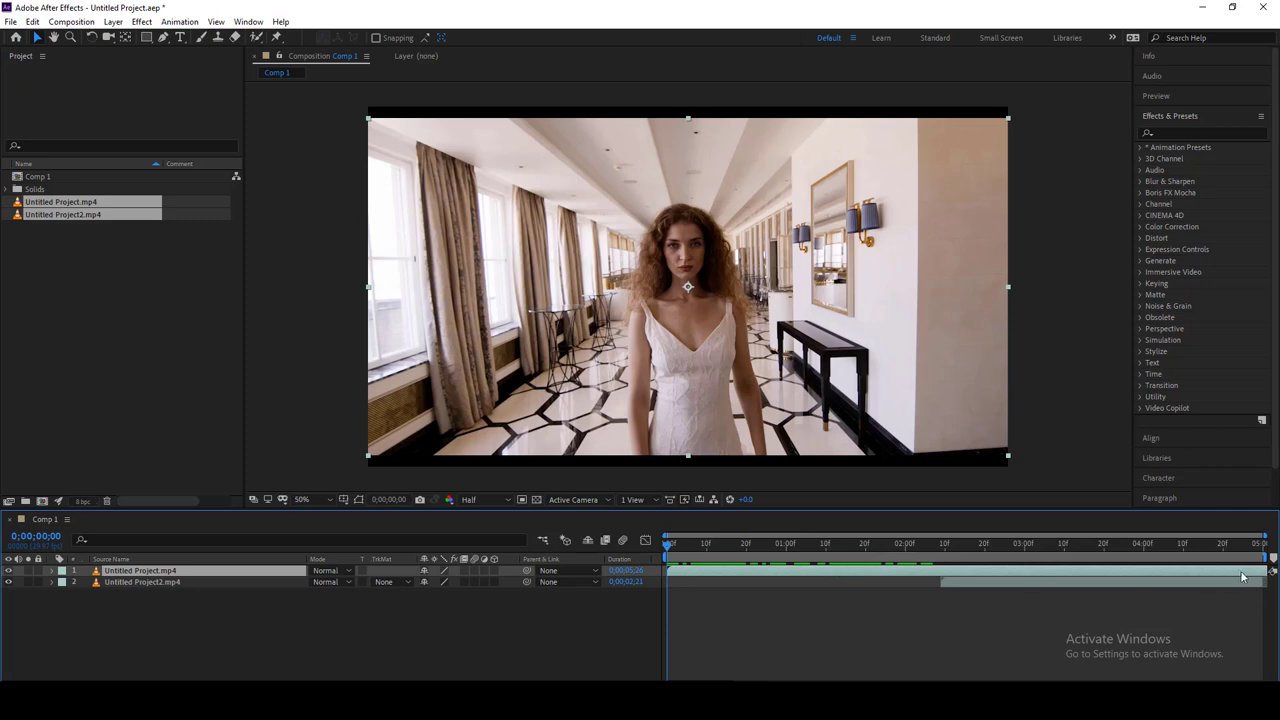
drag(1237, 576, 997, 576)
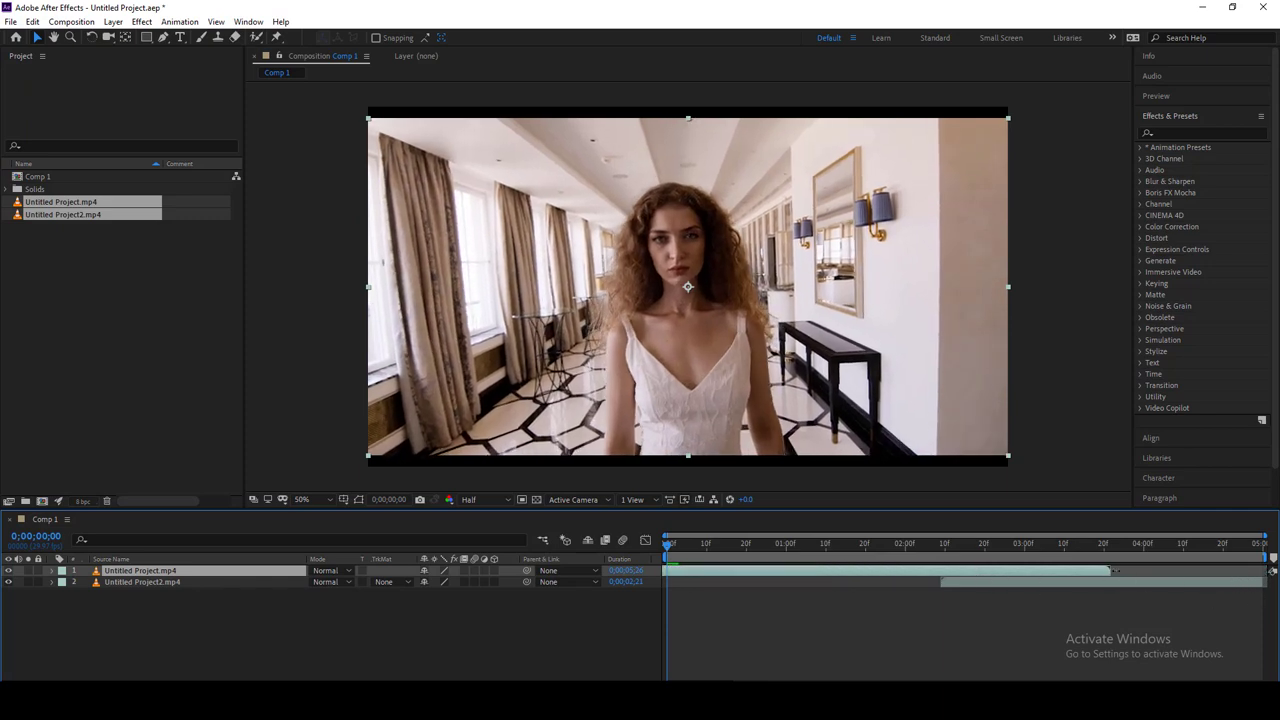
drag(1112, 571, 945, 570)
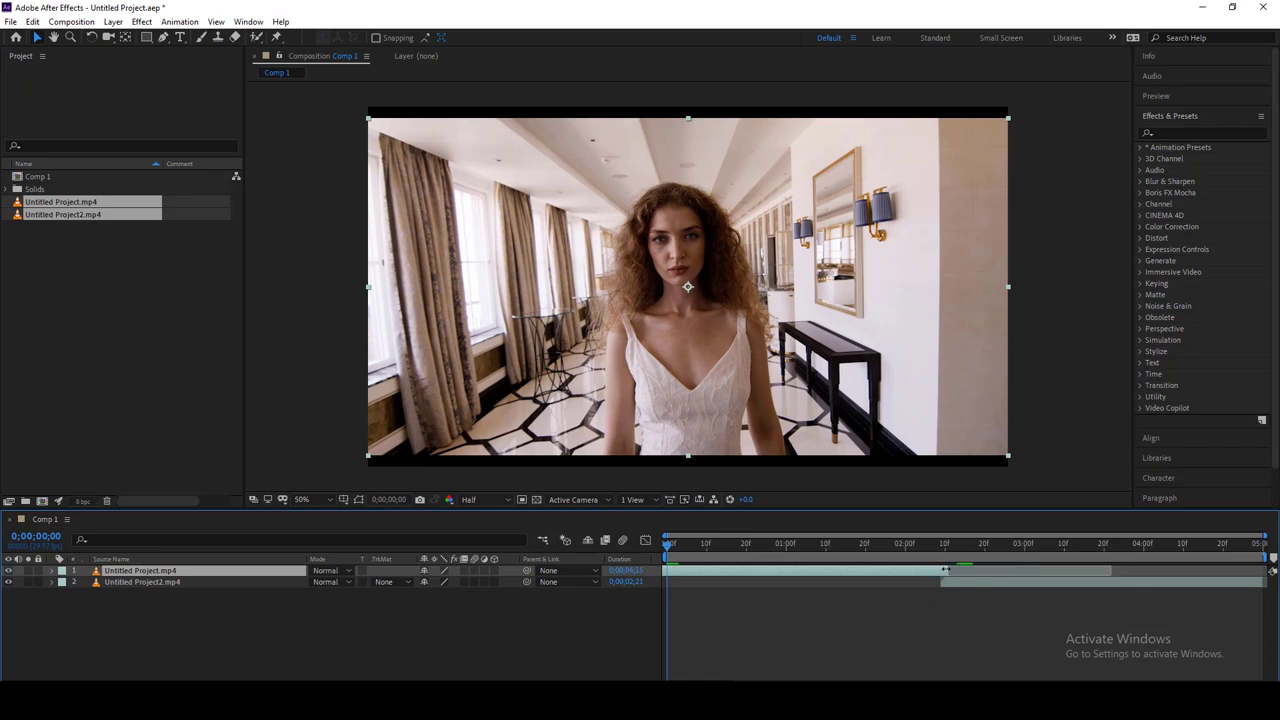
key(space)
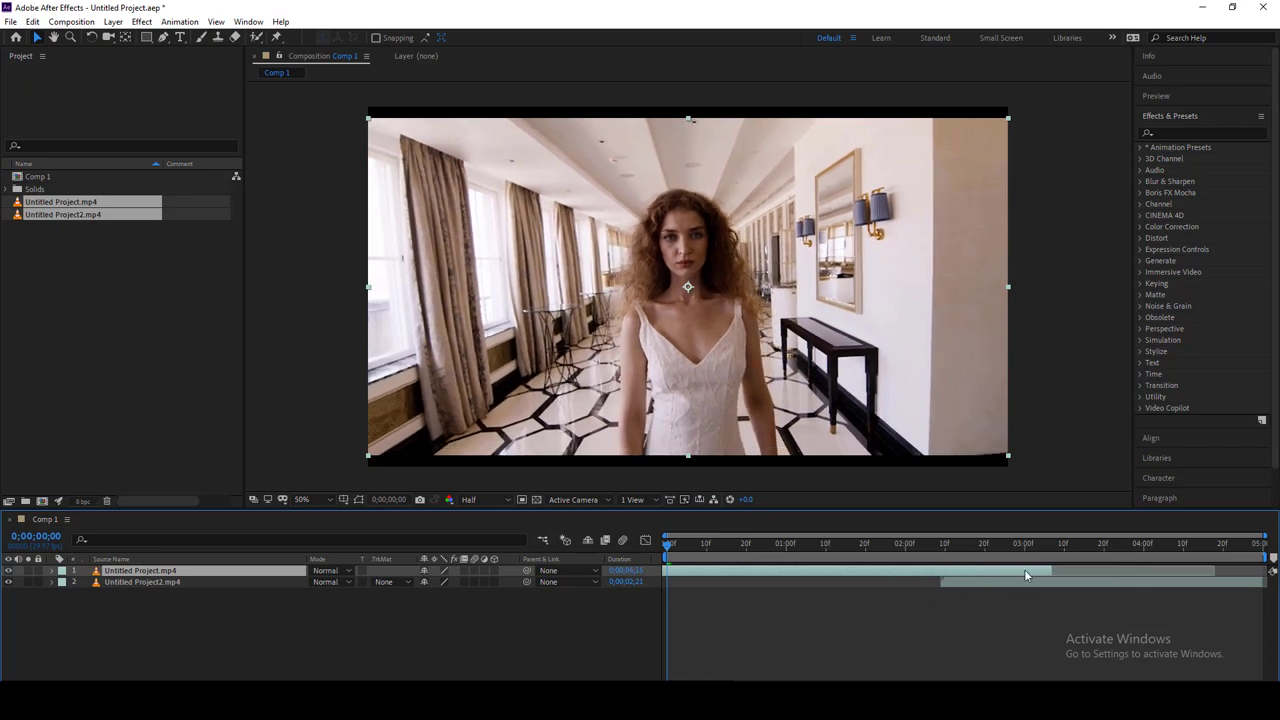
click(535, 646)
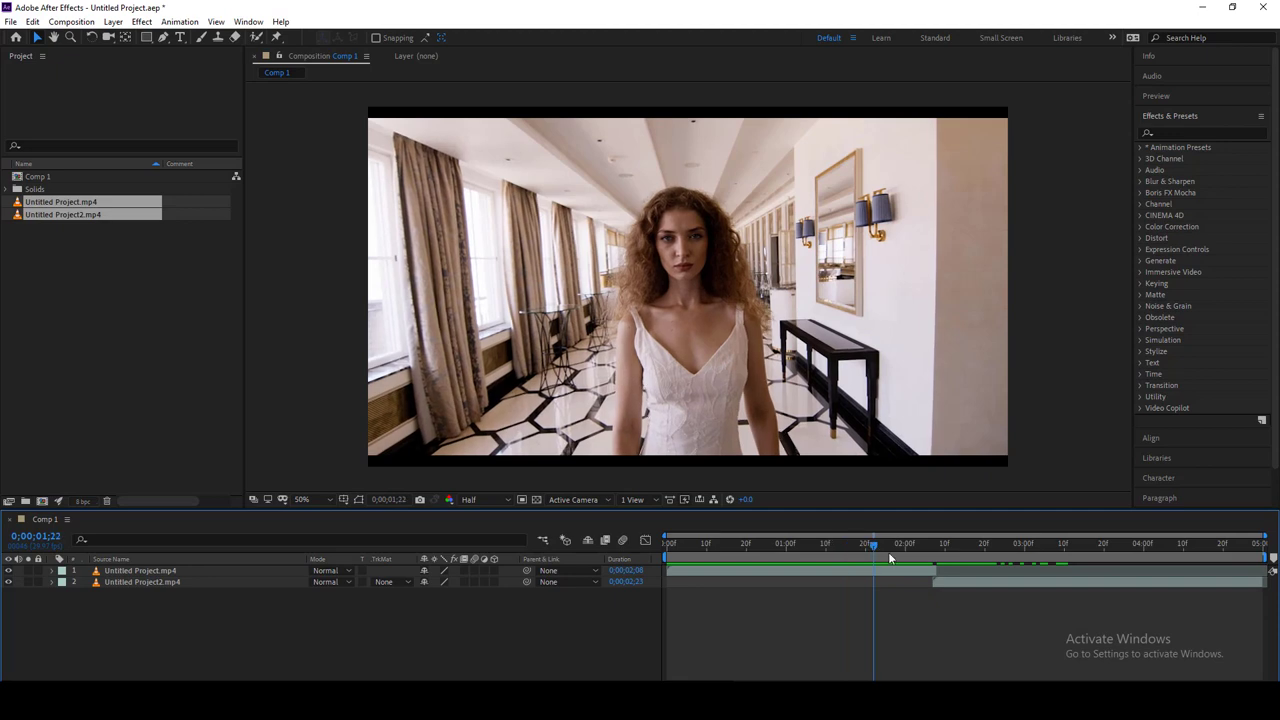
- Create a new adjustment layer above both clips, with the current time at 0;00;01;26
click(758, 556)
drag(758, 556, 889, 558)
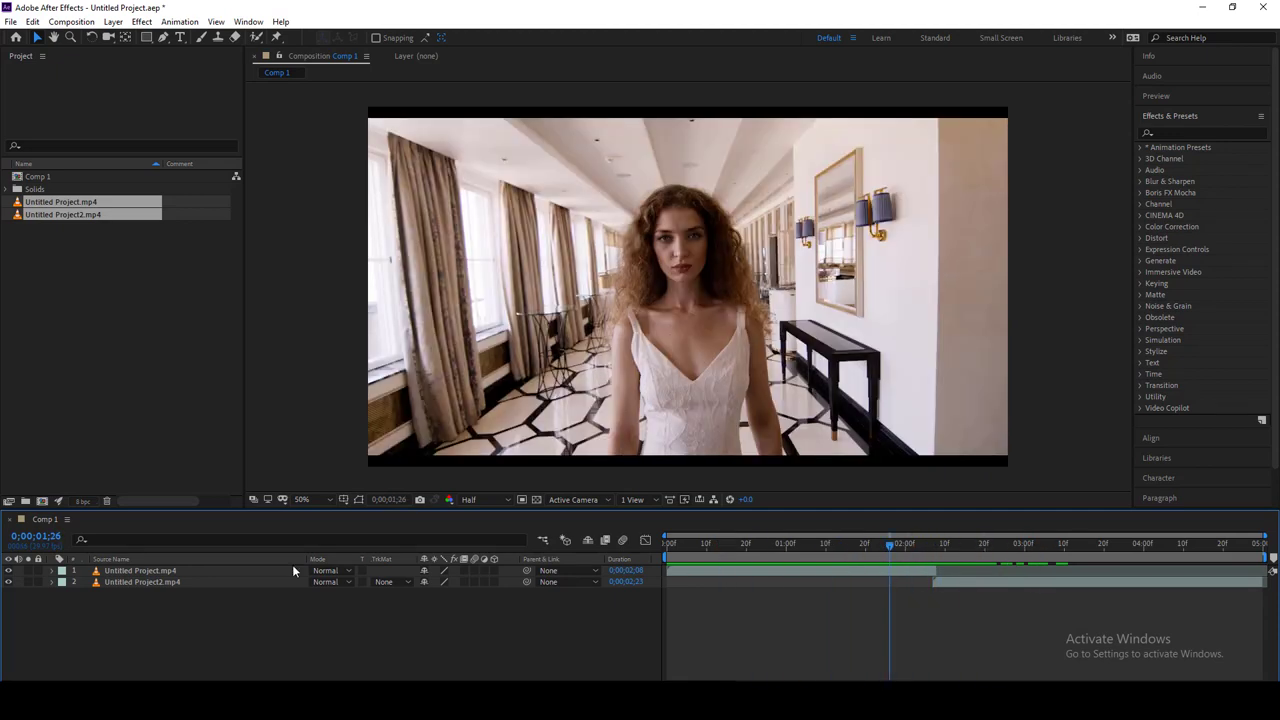
right_click(191, 628)
mouse_move(313, 484)
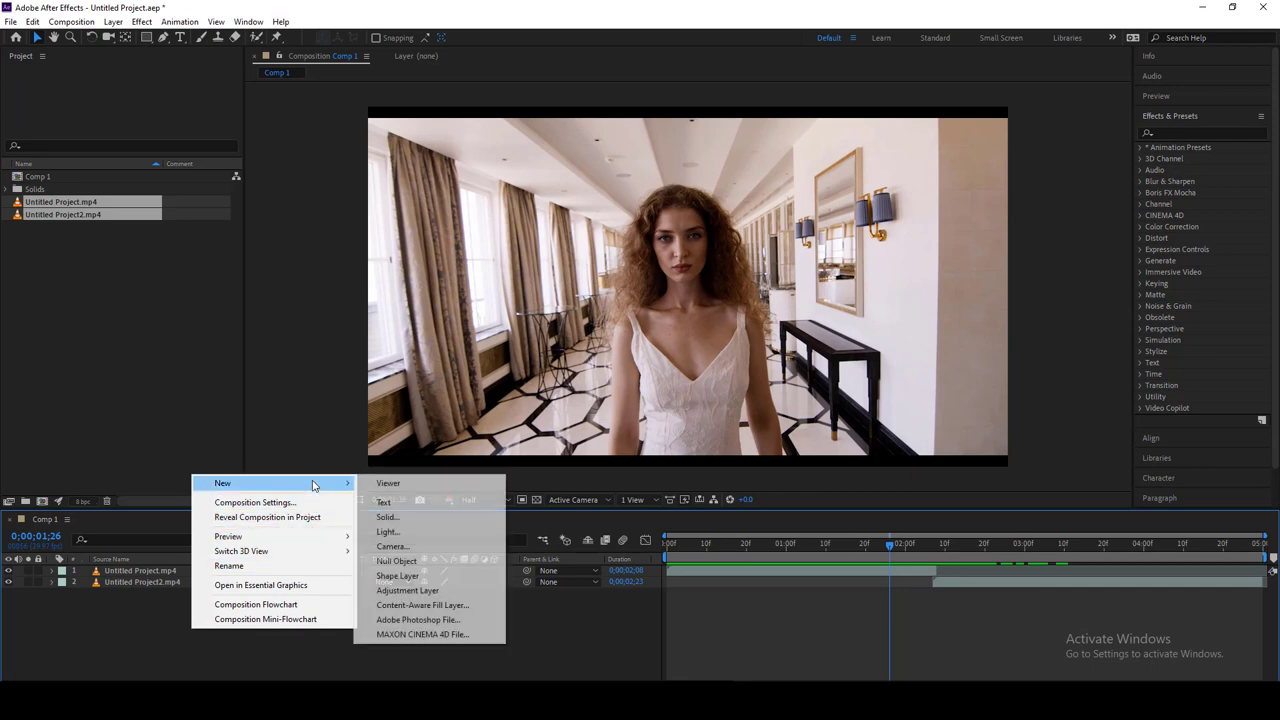
click(407, 591)
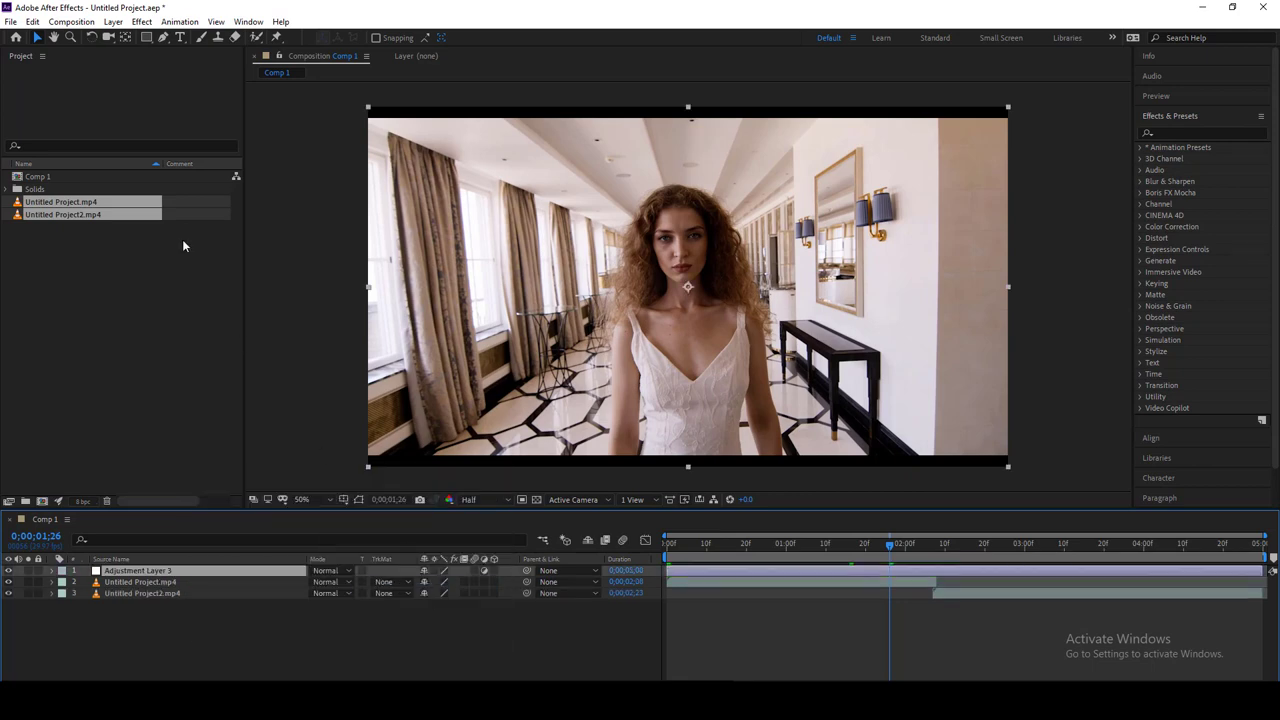
click(113, 22)
mouse_move(200, 38)
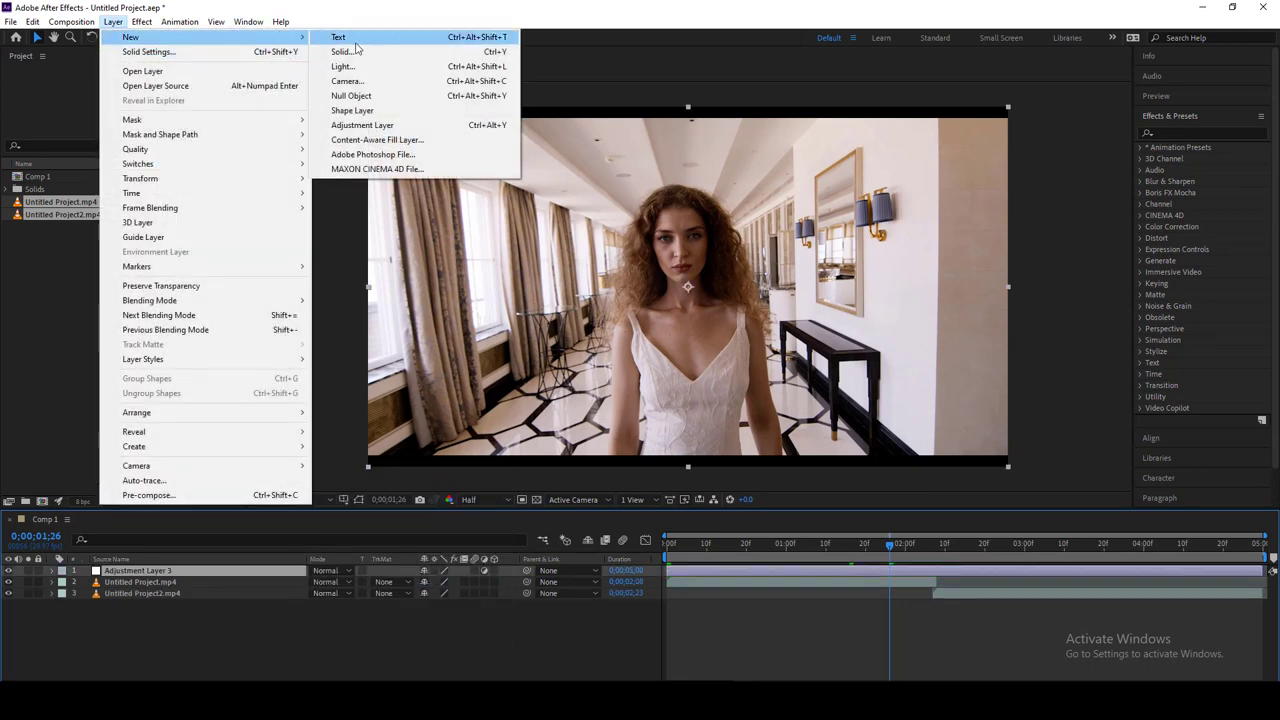
click(222, 635)
- Apply the Transform distortion effect to the adjustment layer and keyframe its Position at 0;00;01;26
click(184, 569)
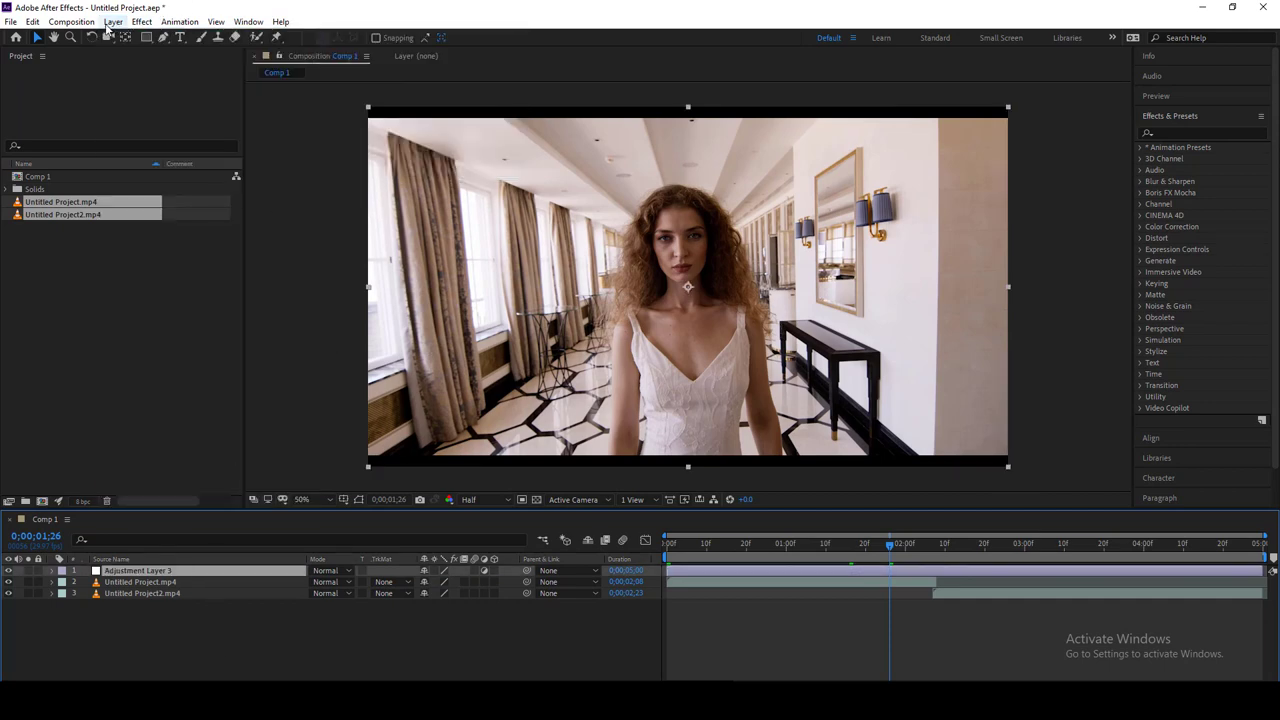
click(143, 22)
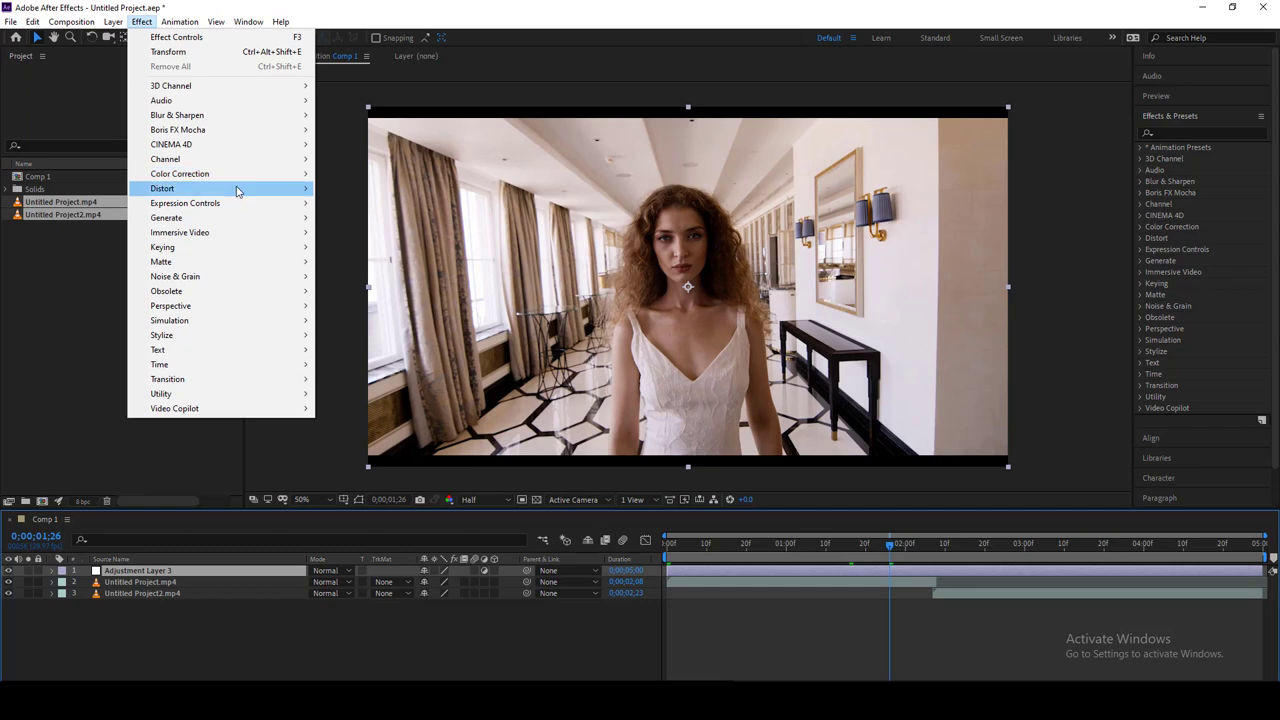
mouse_move(237, 190)
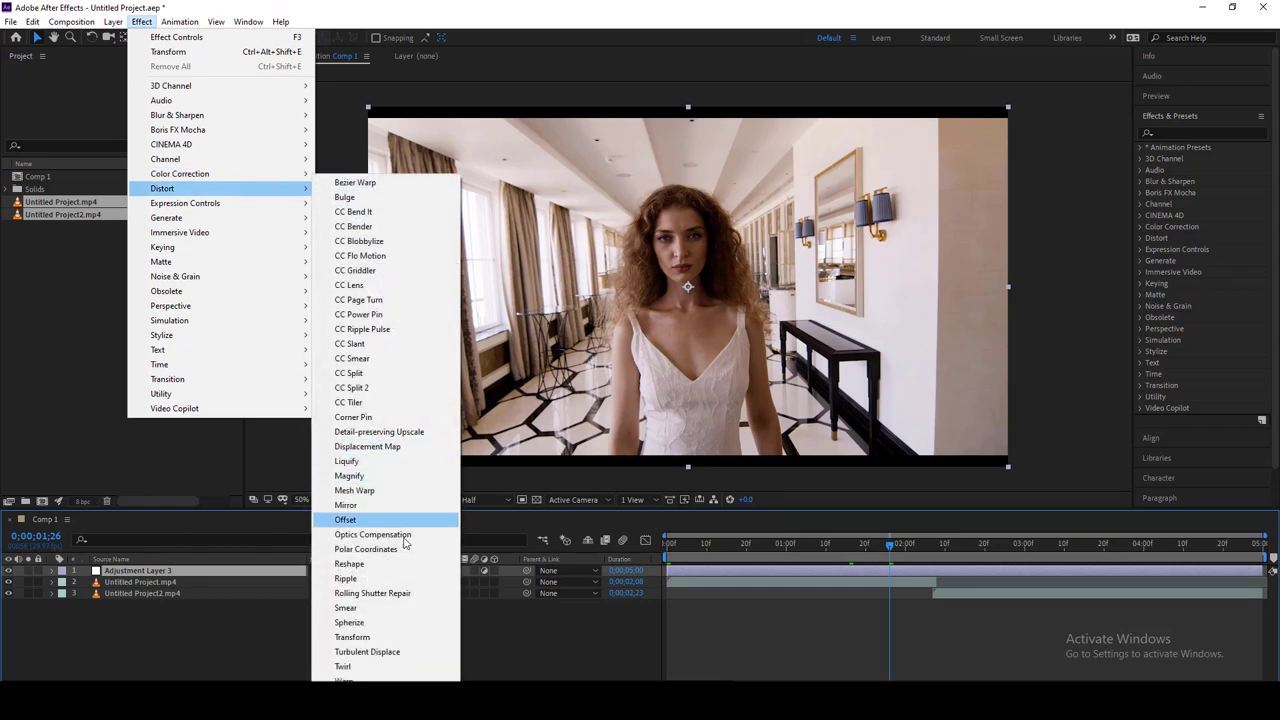
click(394, 640)
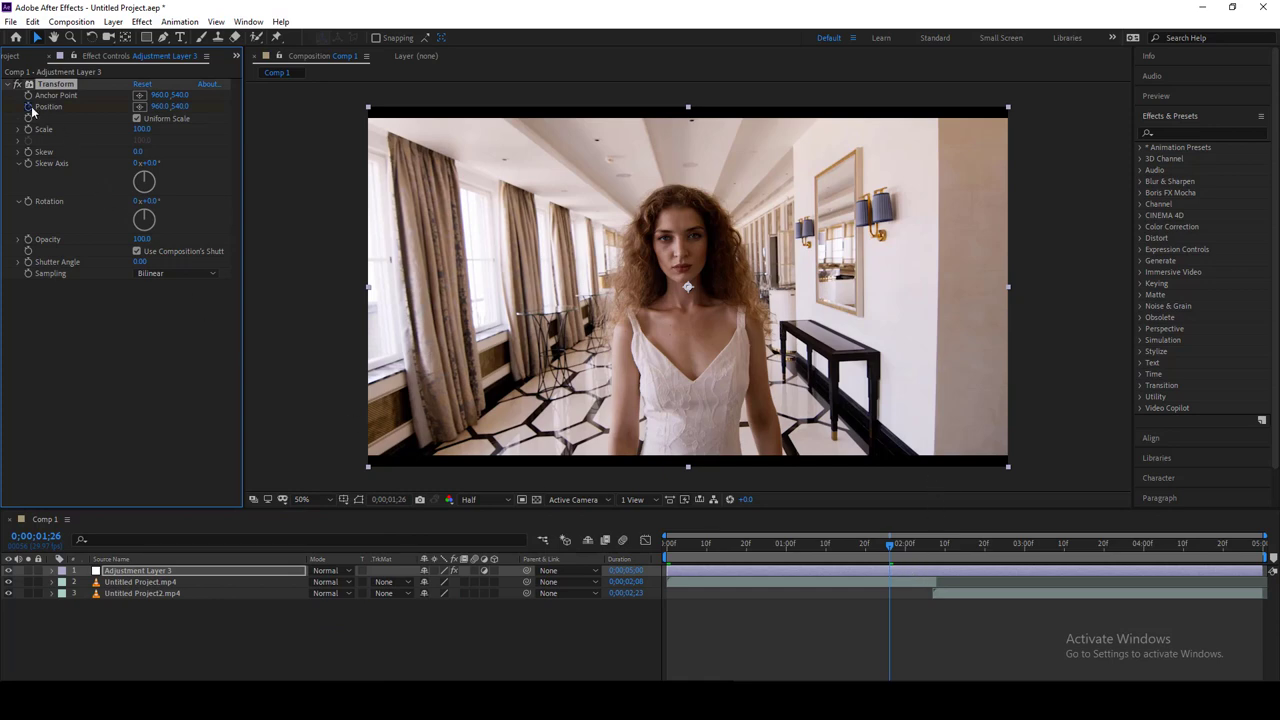
- Keyframe the Transform effect's Position at -964, 540 at time 0;00;02;27
drag(889, 545, 1013, 557)
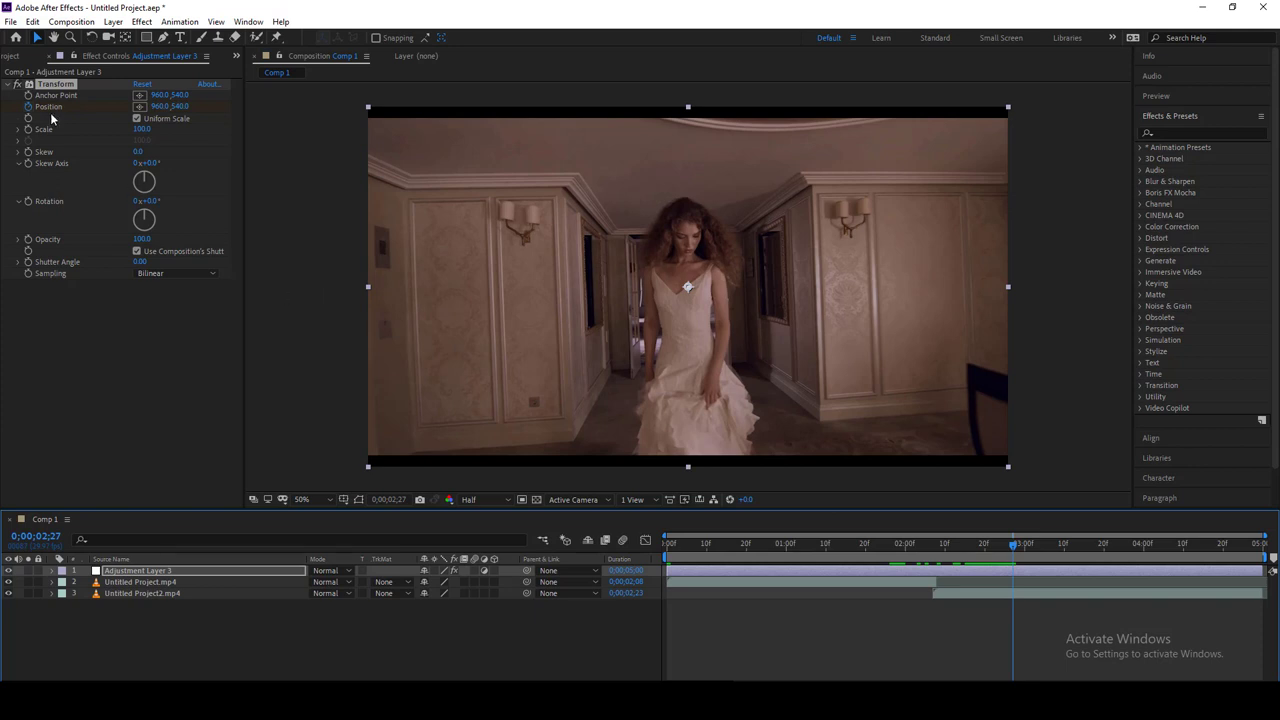
click(137, 118)
drag(160, 106, 45, 126)
mouse_move(160, 108)
mouse_down()
mouse_move(172, 110)
mouse_move(160, 108)
mouse_up()
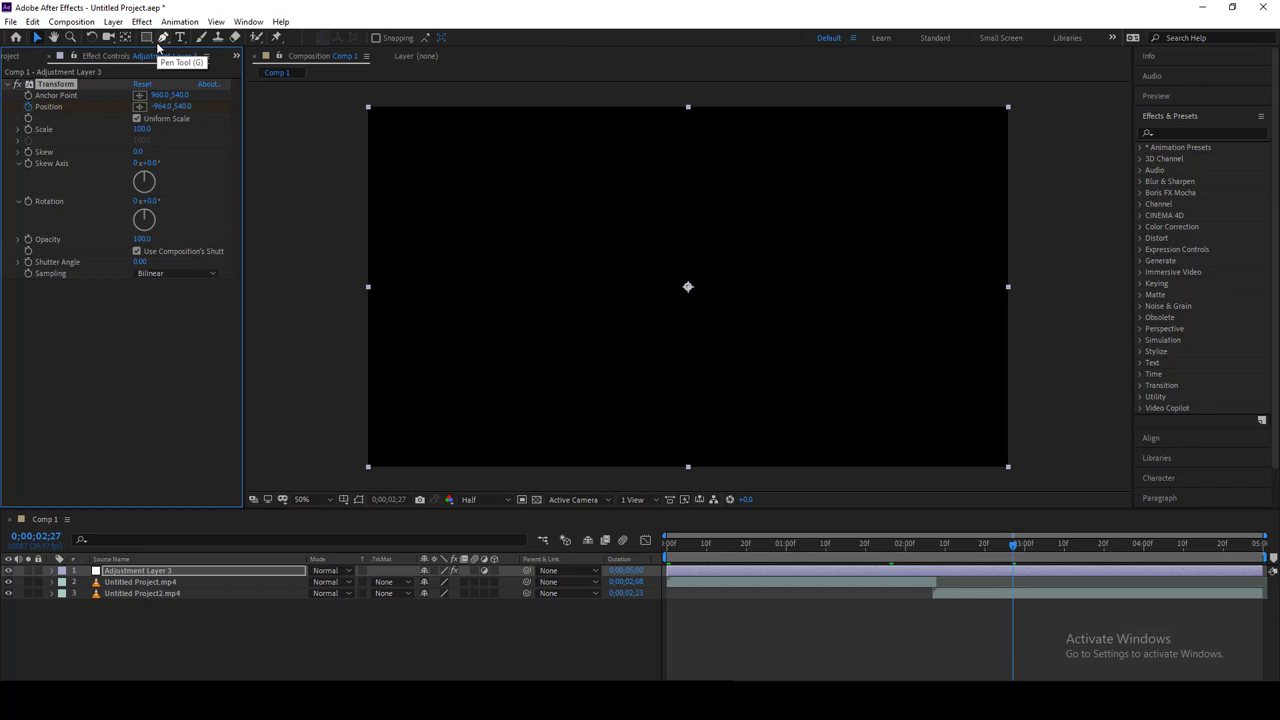
- Apply the CC RepeTile effect to the adjustment layer and set Expand Right to 1955
click(141, 21)
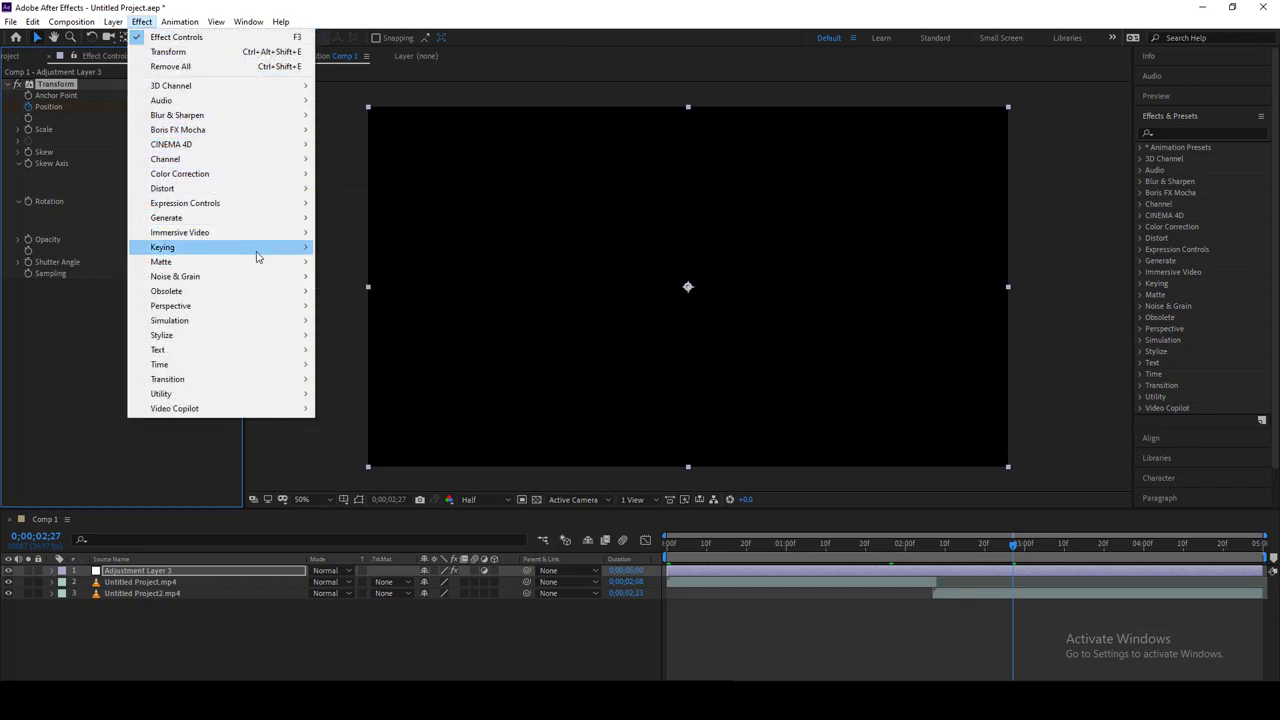
mouse_move(256, 268)
mouse_move(252, 336)
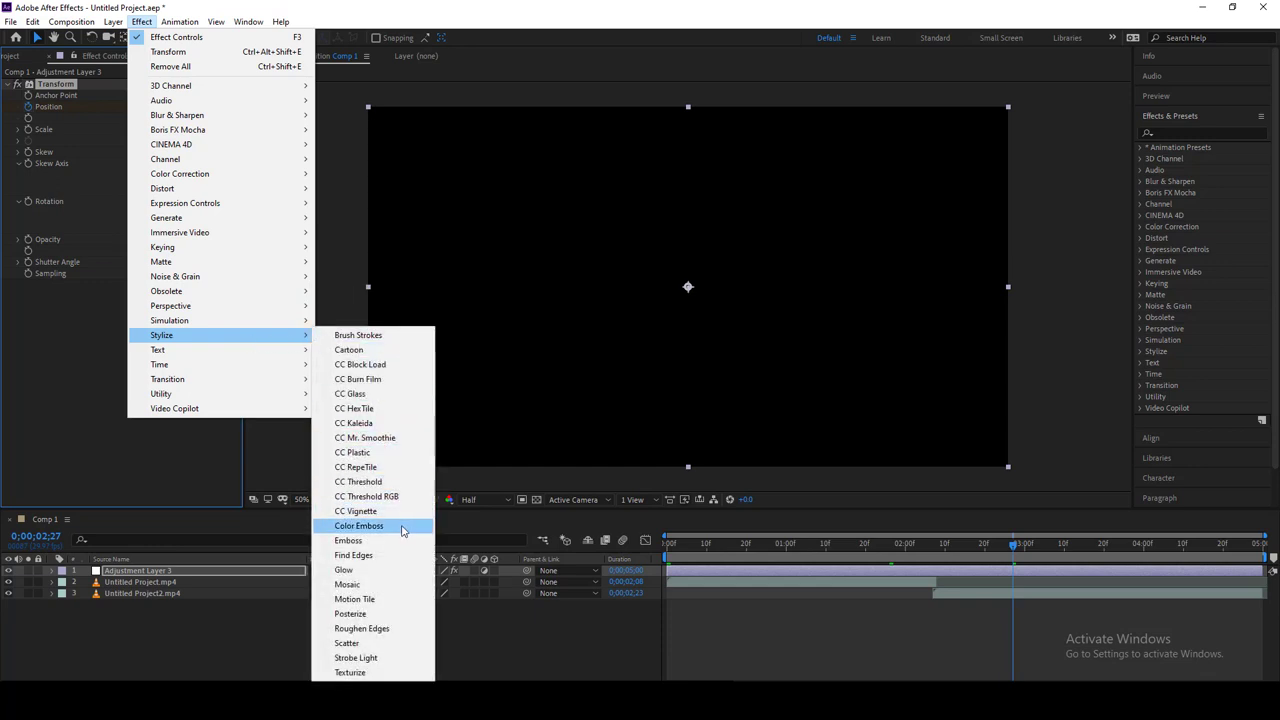
click(398, 472)
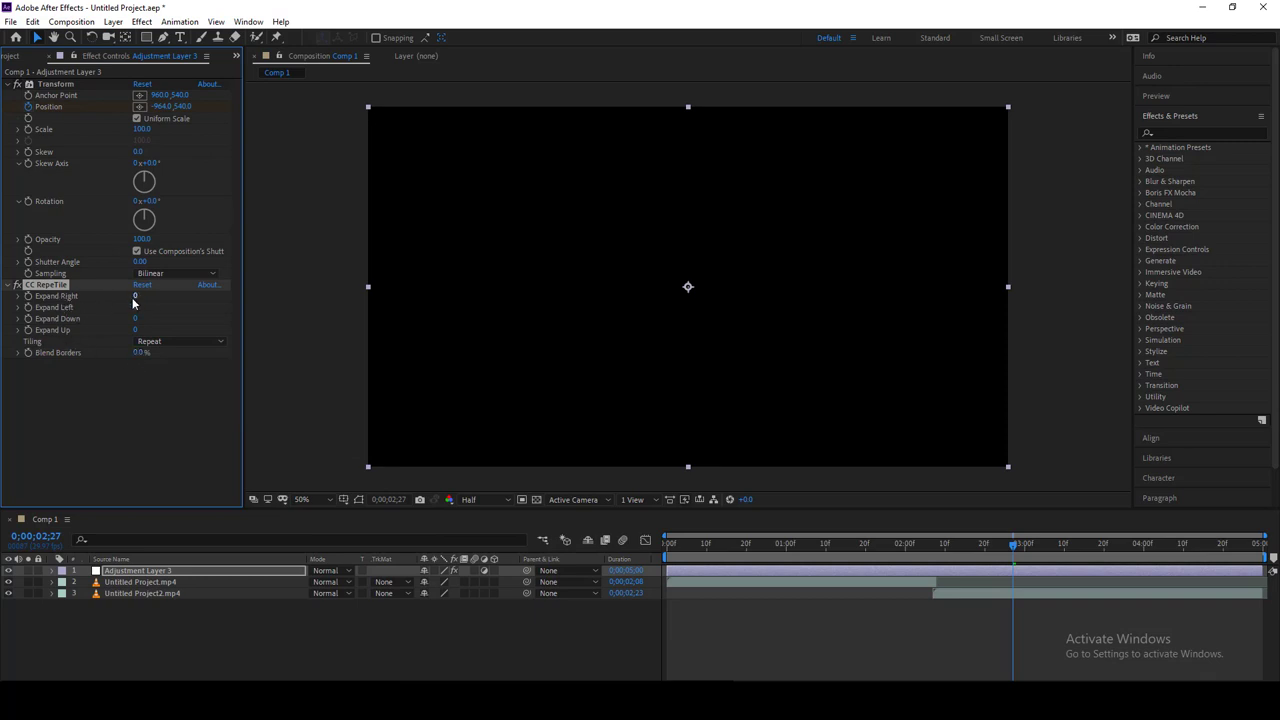
drag(138, 301, 549, 297)
drag(135, 303, 1042, 317)
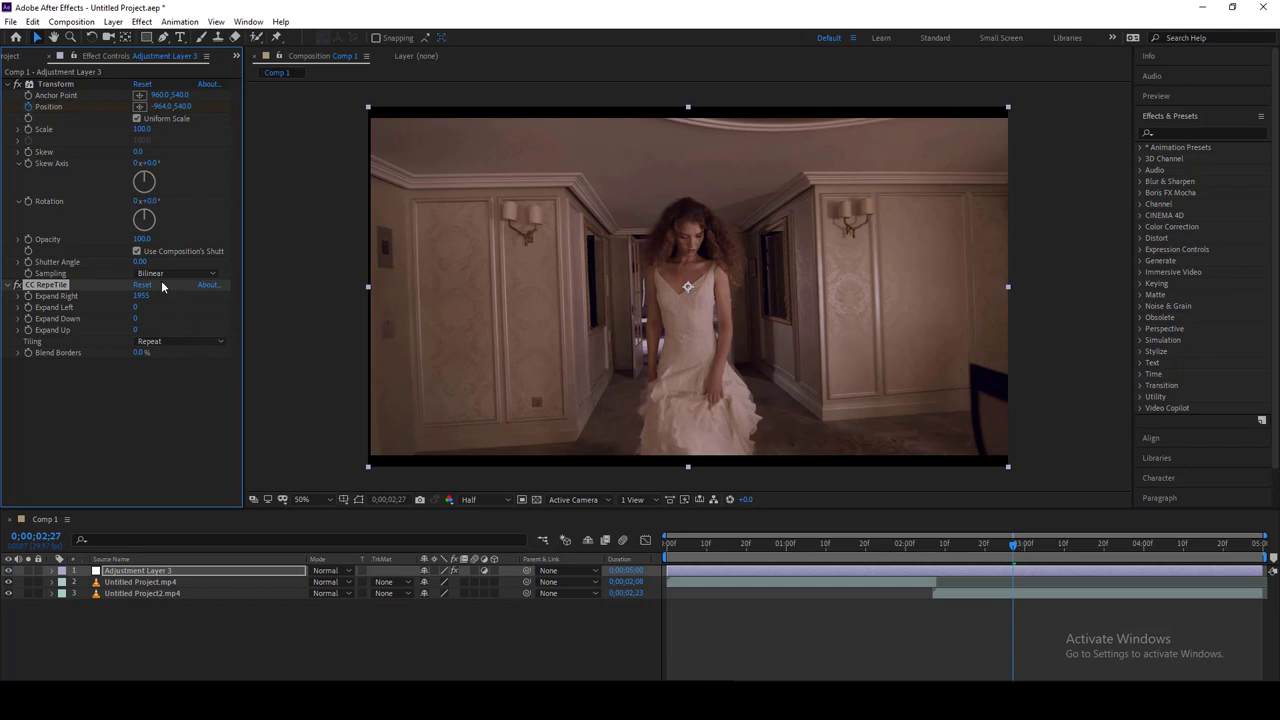
- Shift the horizontal Position at 0;00;02;27 to about -4830 and extend CC RepeTile's Expand Right to 5786
click(160, 107)
text(-1464)
key(Return)
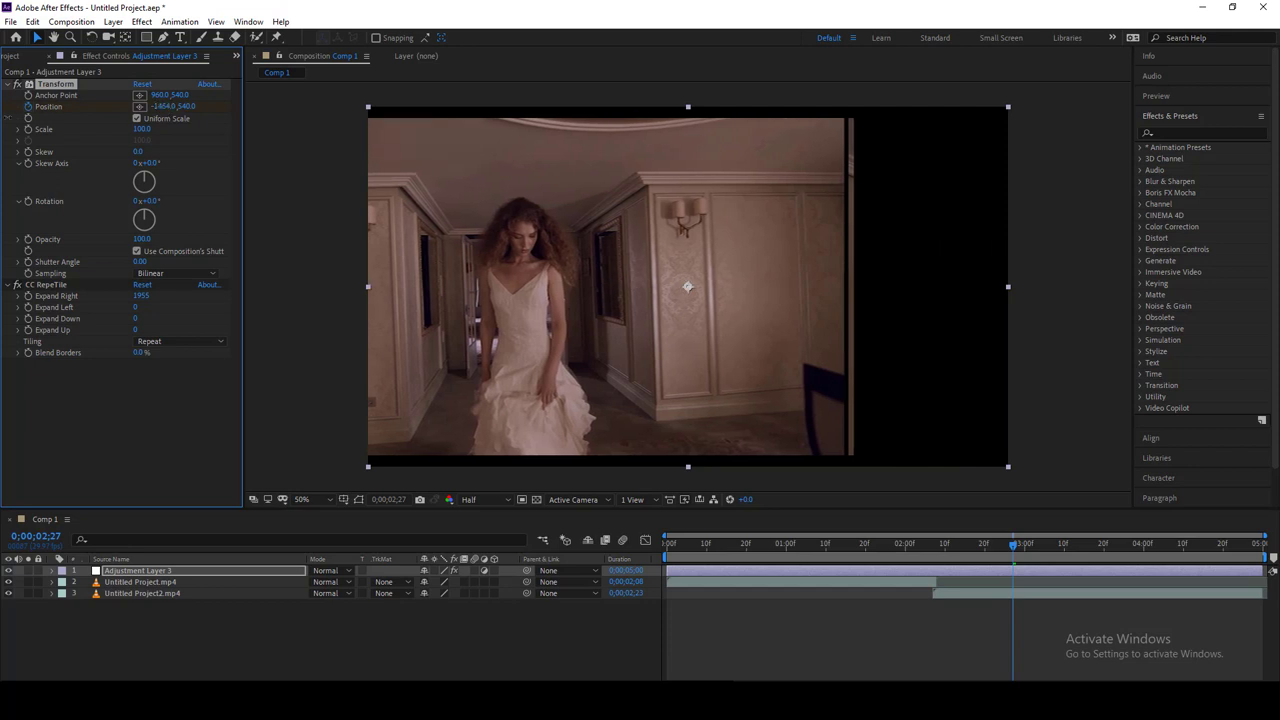
drag(160, 106, 49, 126)
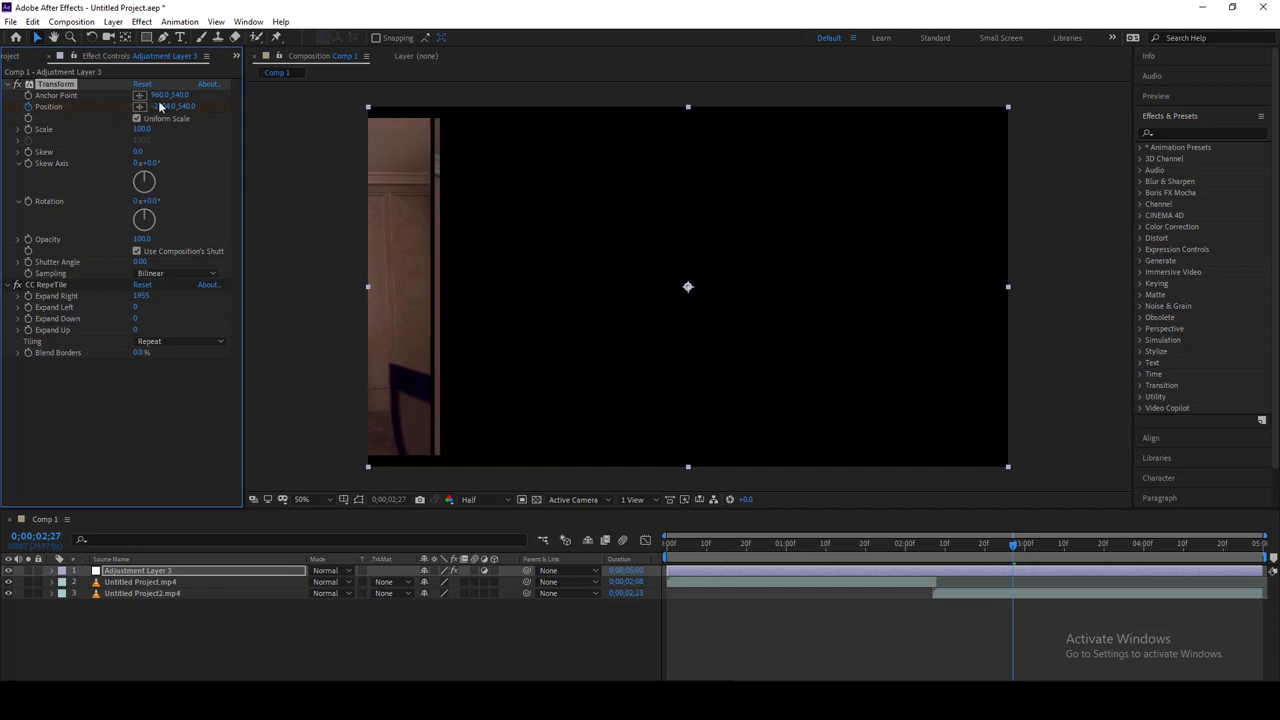
drag(160, 106, 90, 108)
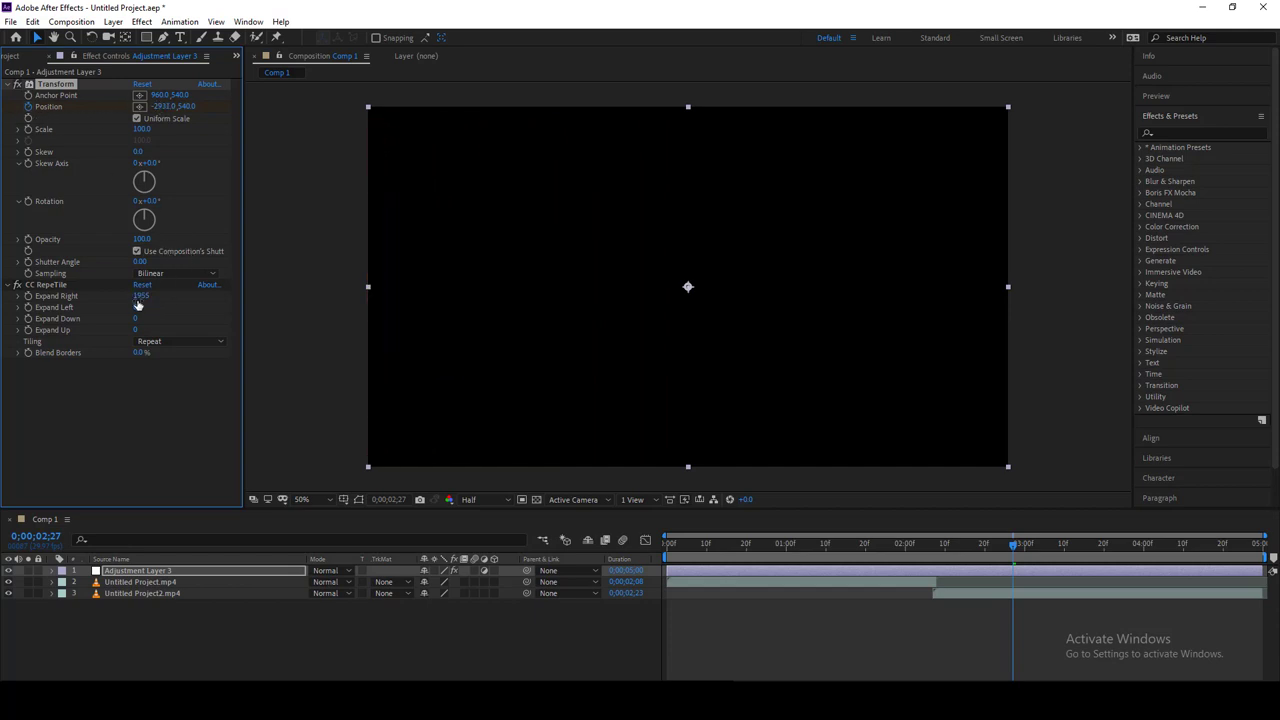
drag(138, 298, 160, 312)
mouse_move(164, 106)
mouse_down()
mouse_move(165, 124)
mouse_move(163, 113)
mouse_up()
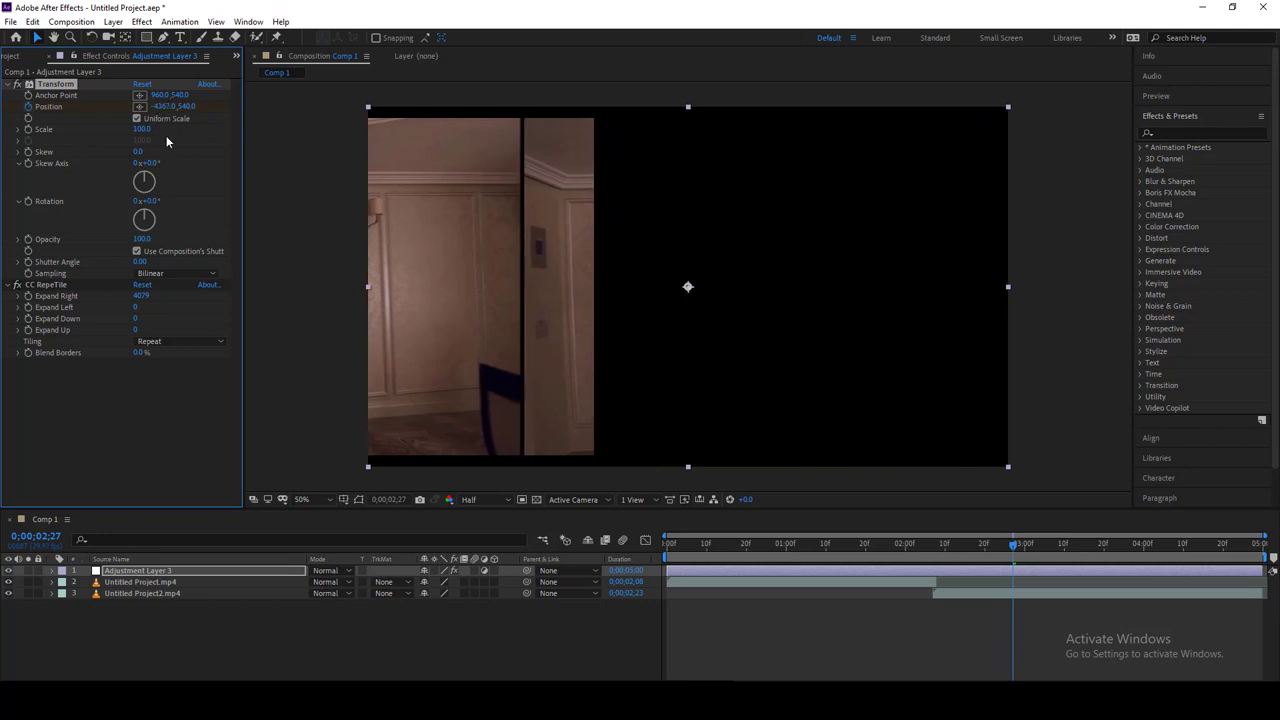
drag(168, 106, 160, 112)
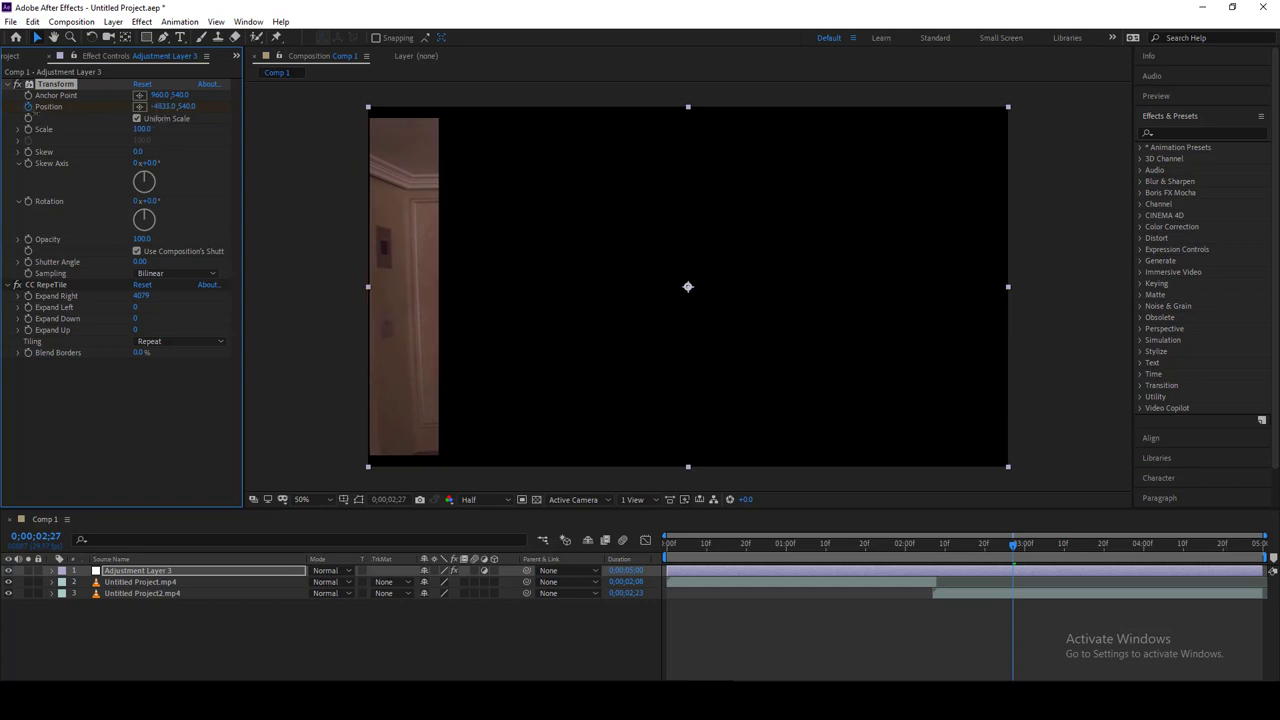
drag(141, 297, 798, 311)
drag(135, 302, 566, 296)
- Play back the slide between the two clips, including from the start, and scrub to 0;00;02;00
click(803, 562)
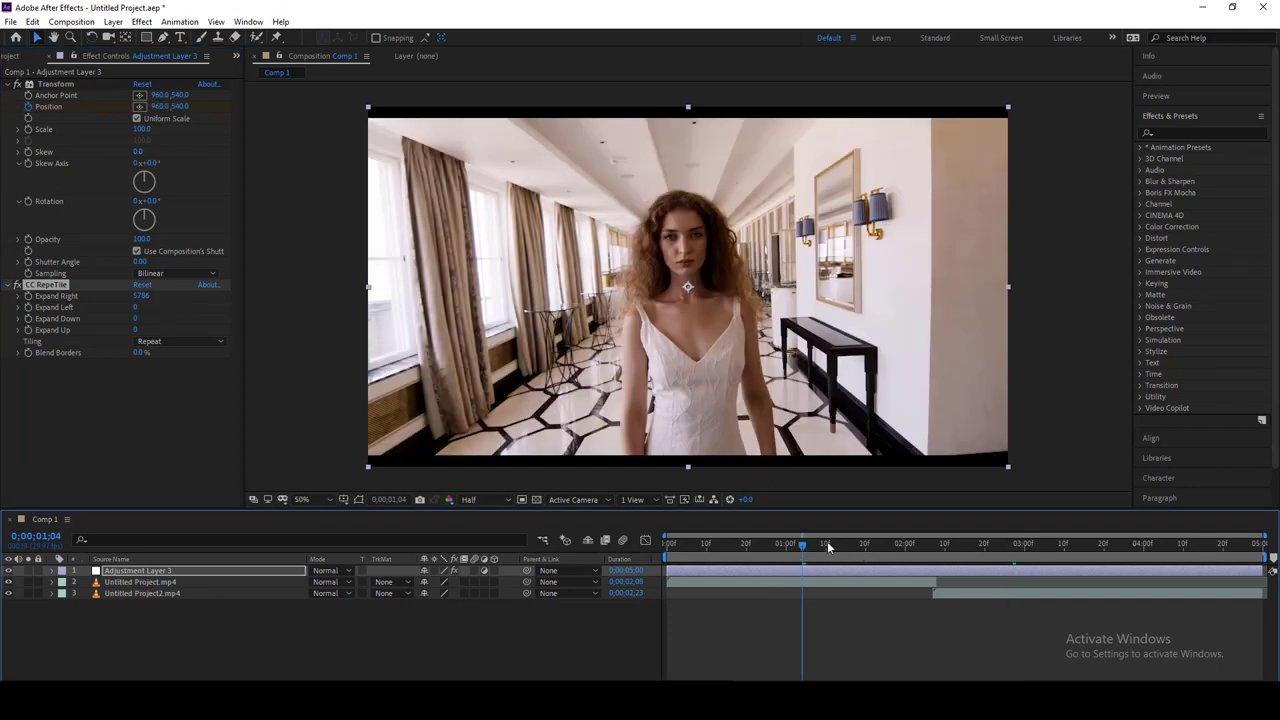
key(space)
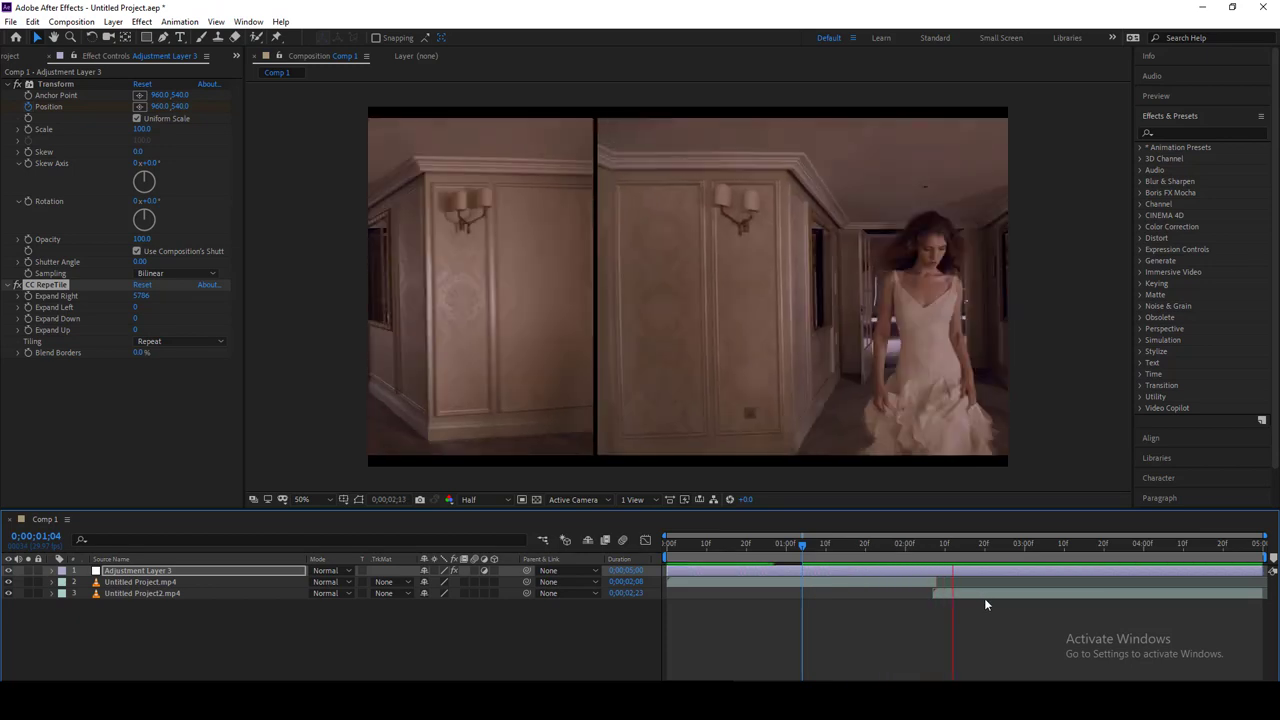
click(676, 546)
click(668, 546)
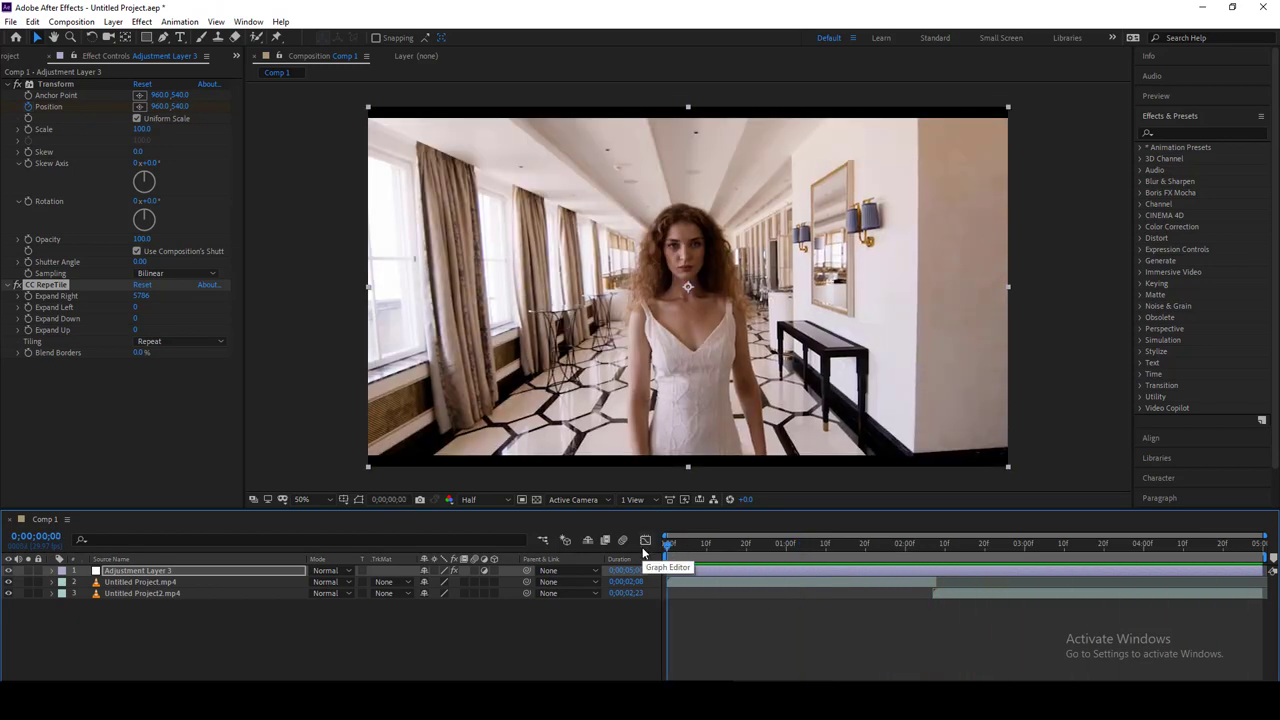
key(space)
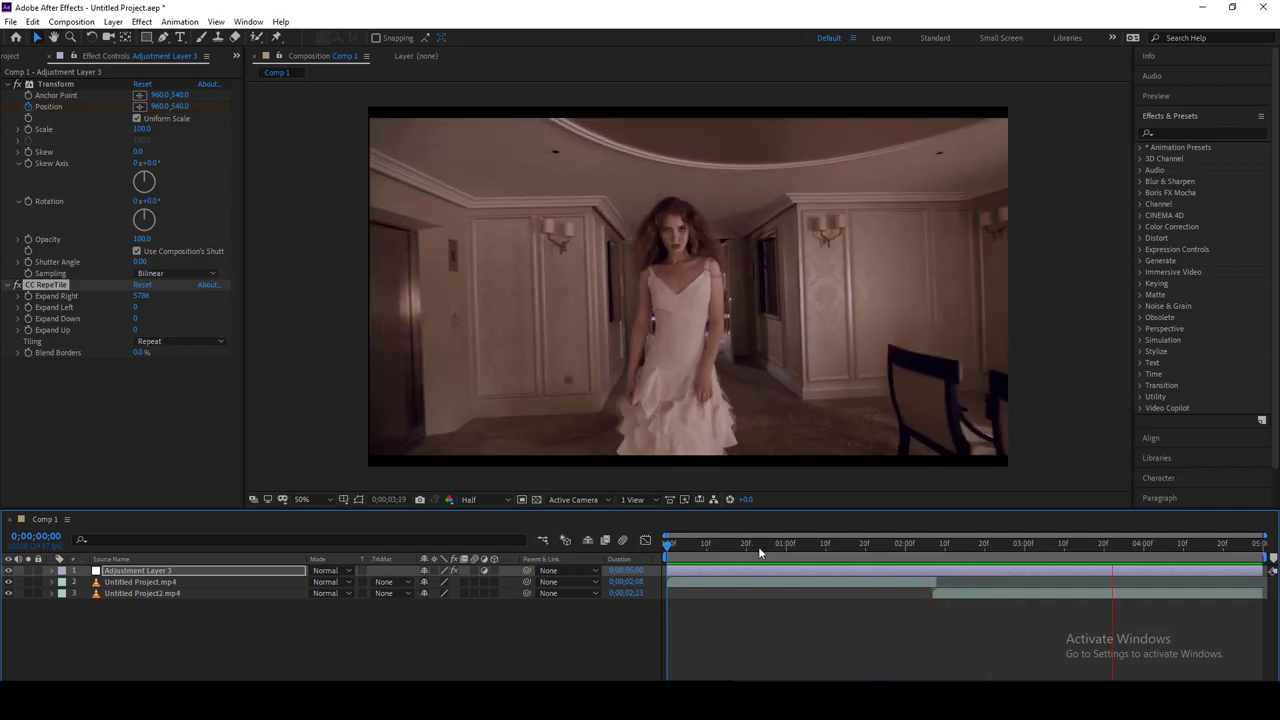
click(849, 545)
drag(853, 547, 908, 557)
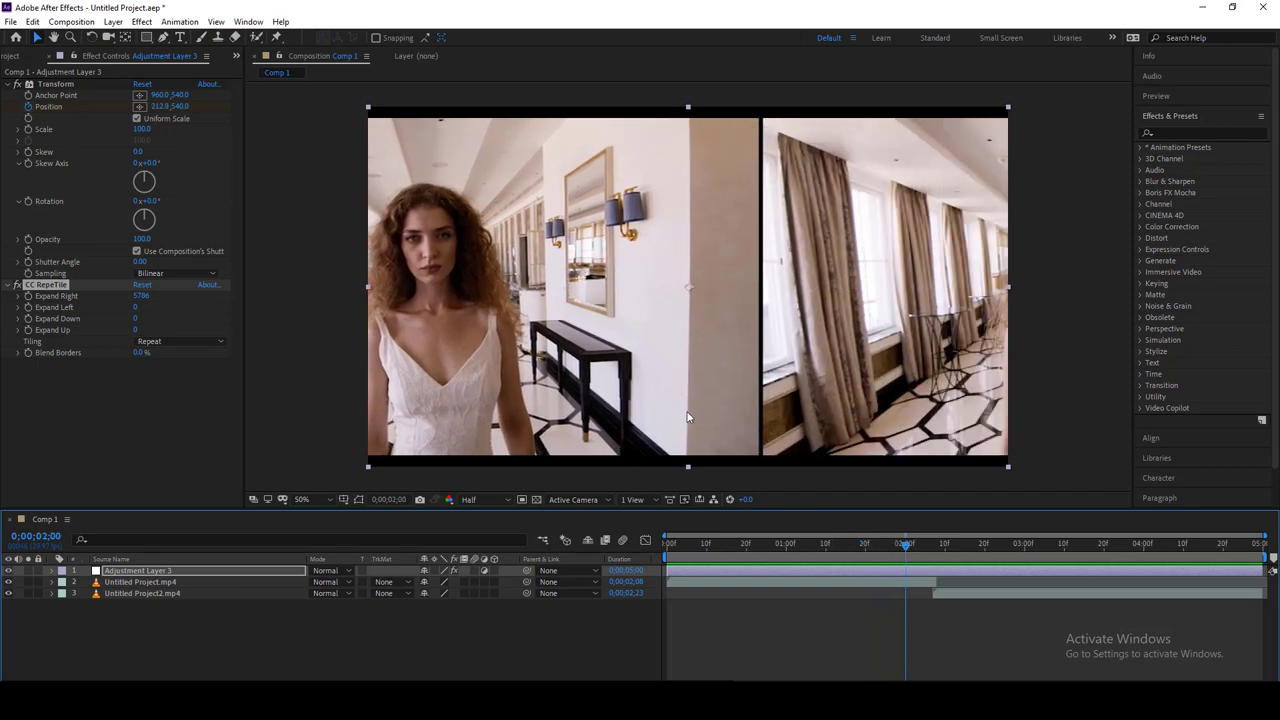
- Pre-compose the adjustment layer and both clips into a new composition named "frames"
click(407, 635)
drag(295, 659, 121, 568)
right_click(122, 580)
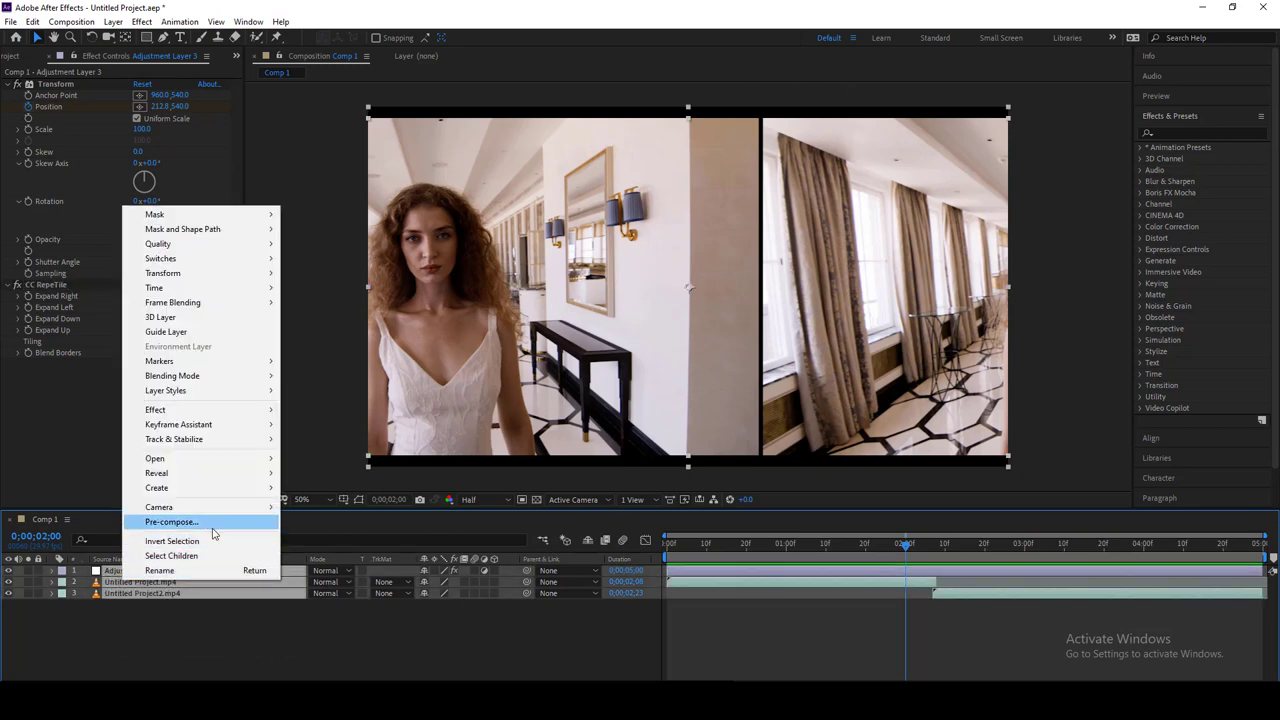
click(171, 522)
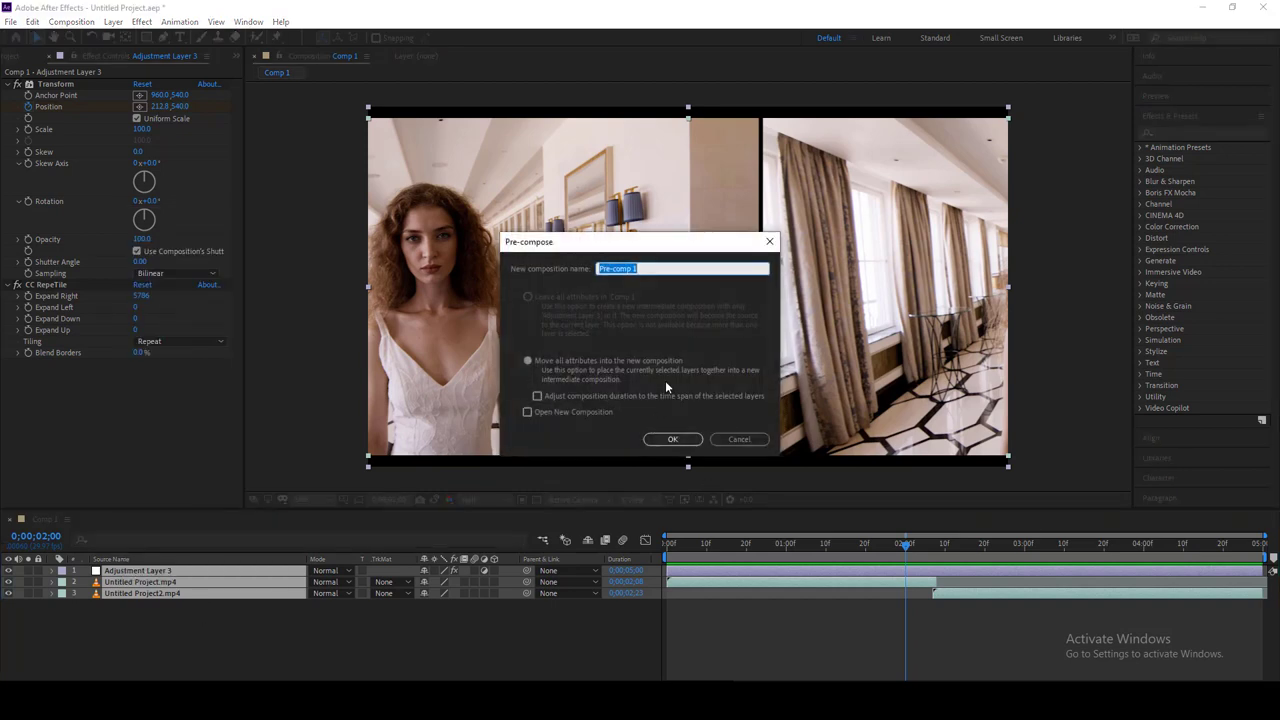
text(frames)
key(Return)
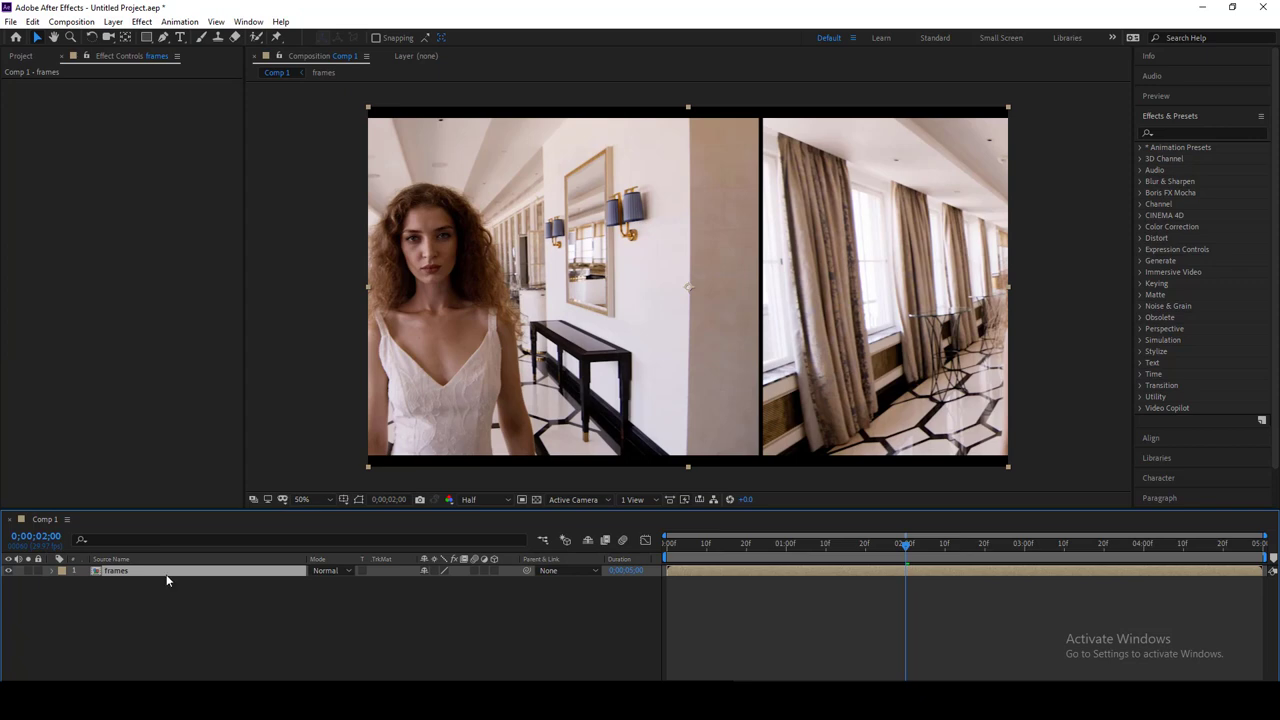
- Copy both video clips from inside the frames composition and paste them into Comp 1
double_click(166, 574)
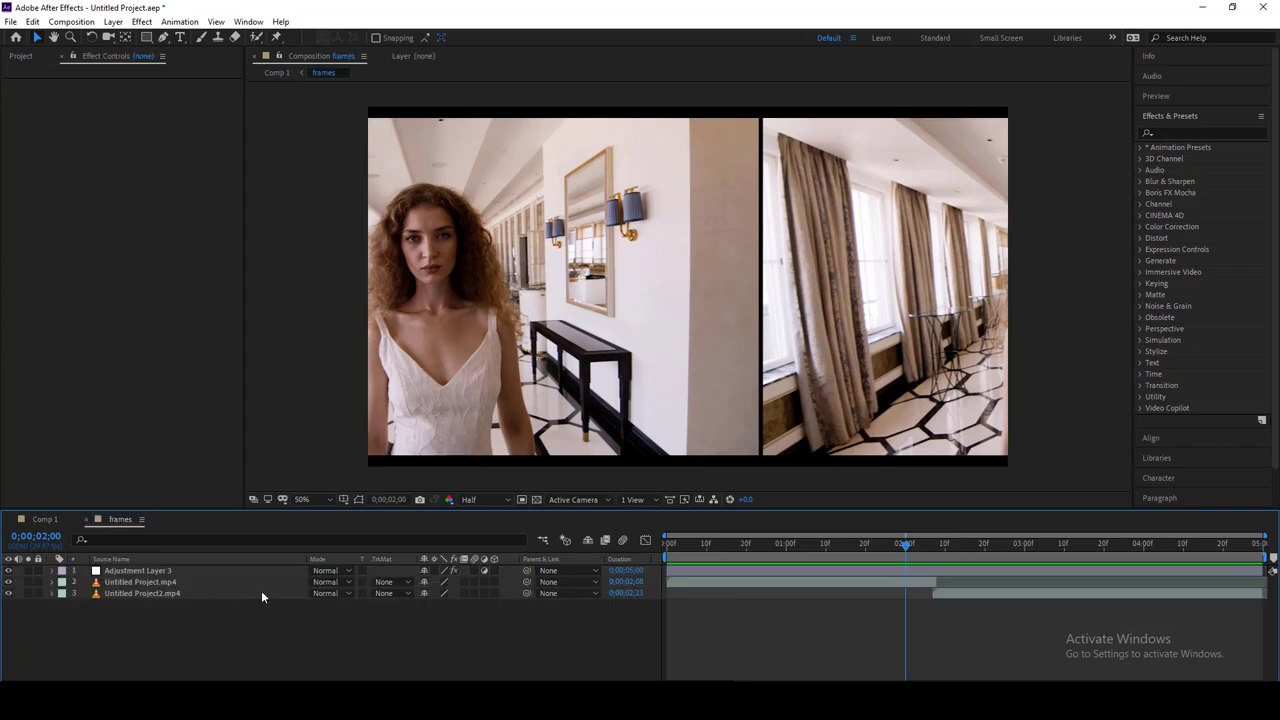
drag(150, 601, 133, 582)
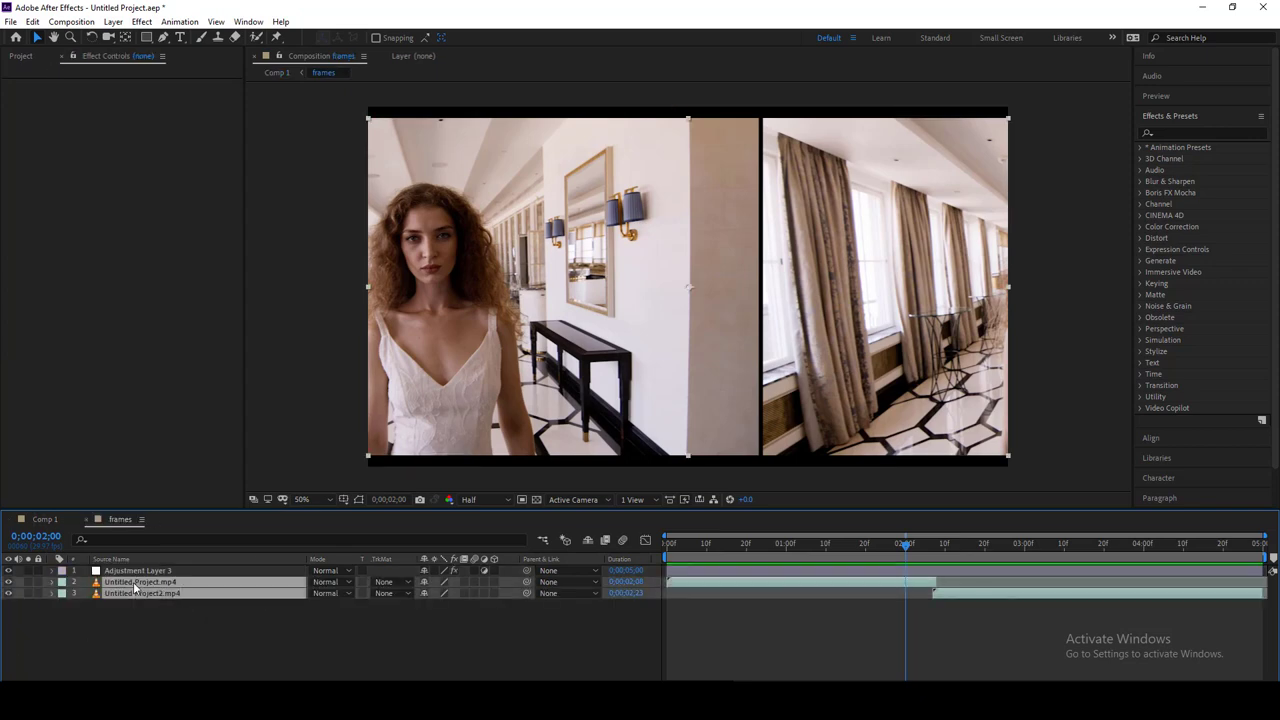
right_click(133, 582)
click(148, 595)
click(45, 520)
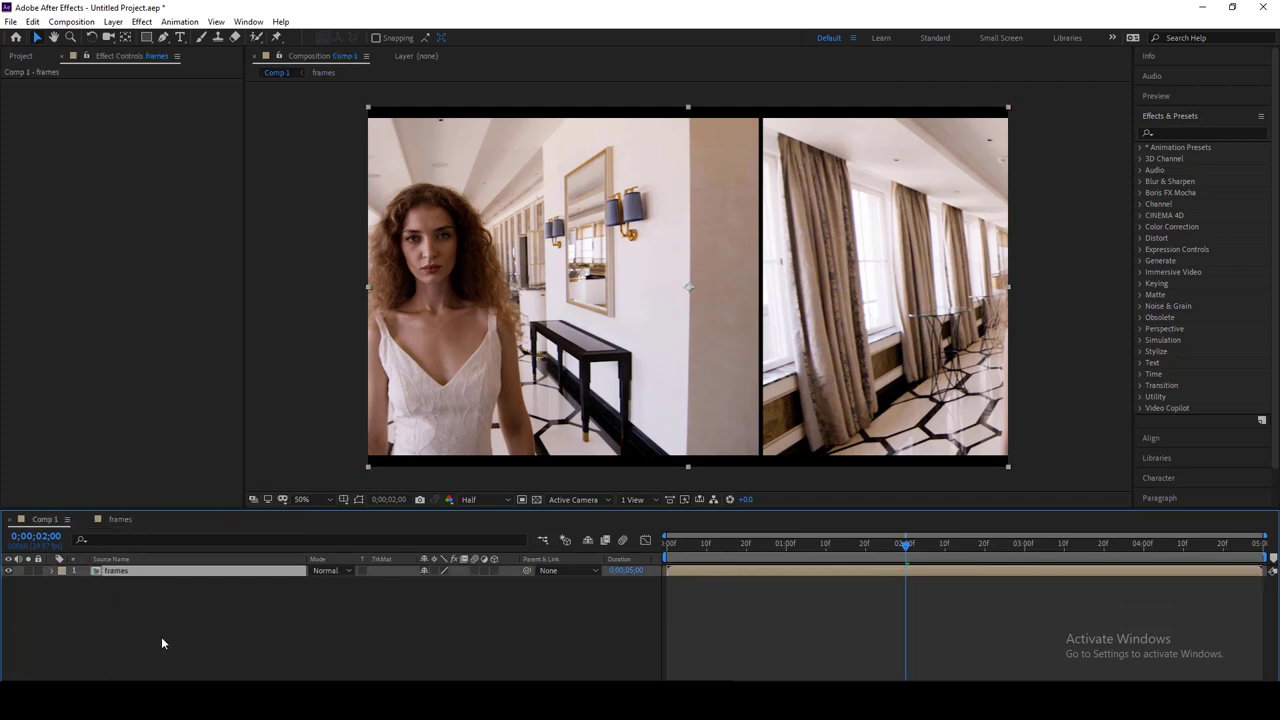
key(ctrl+z)
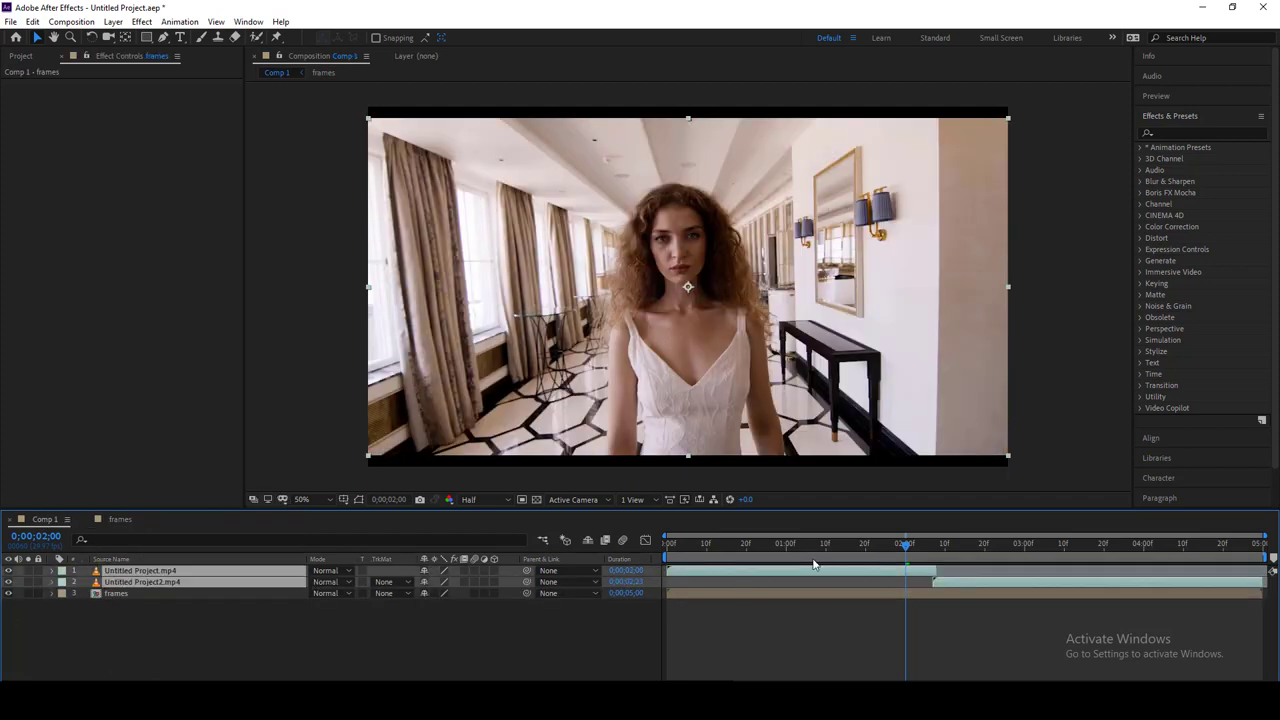
- Move both pasted clips below the frames layer in Comp 1
click(816, 545)
click(147, 628)
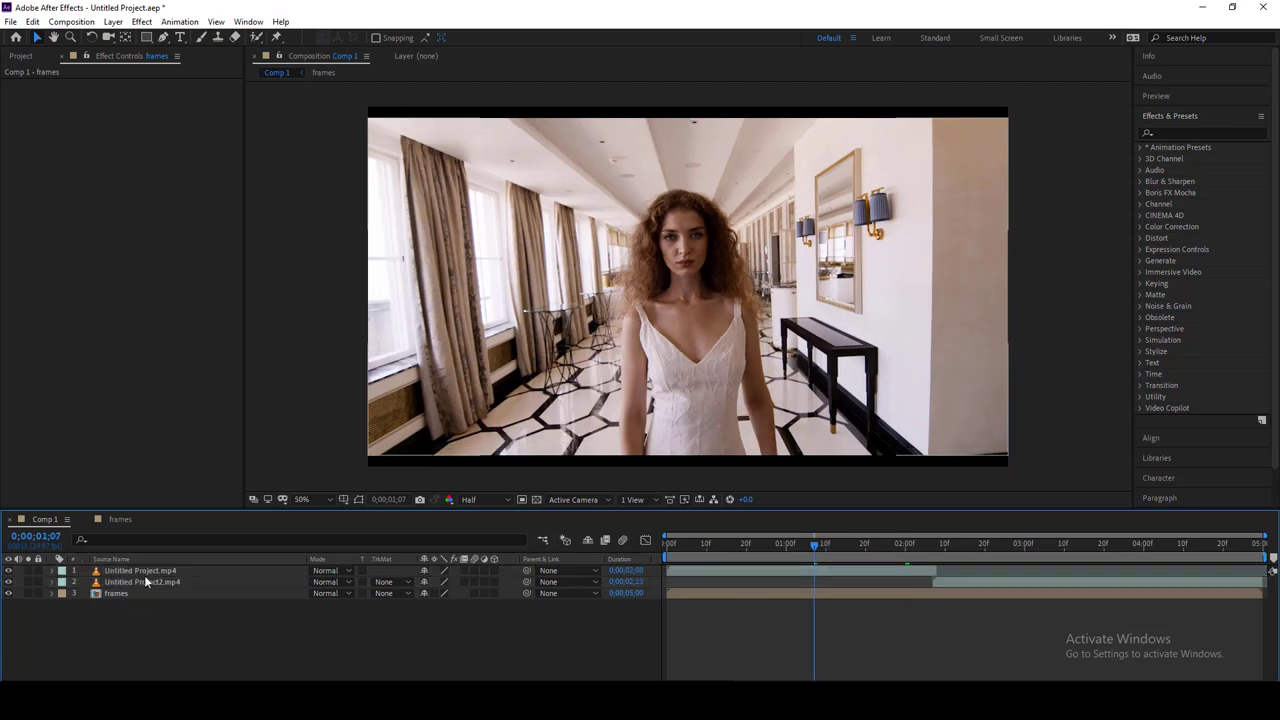
click(144, 575)
shift+click(144, 581)
drag(150, 578, 150, 612)
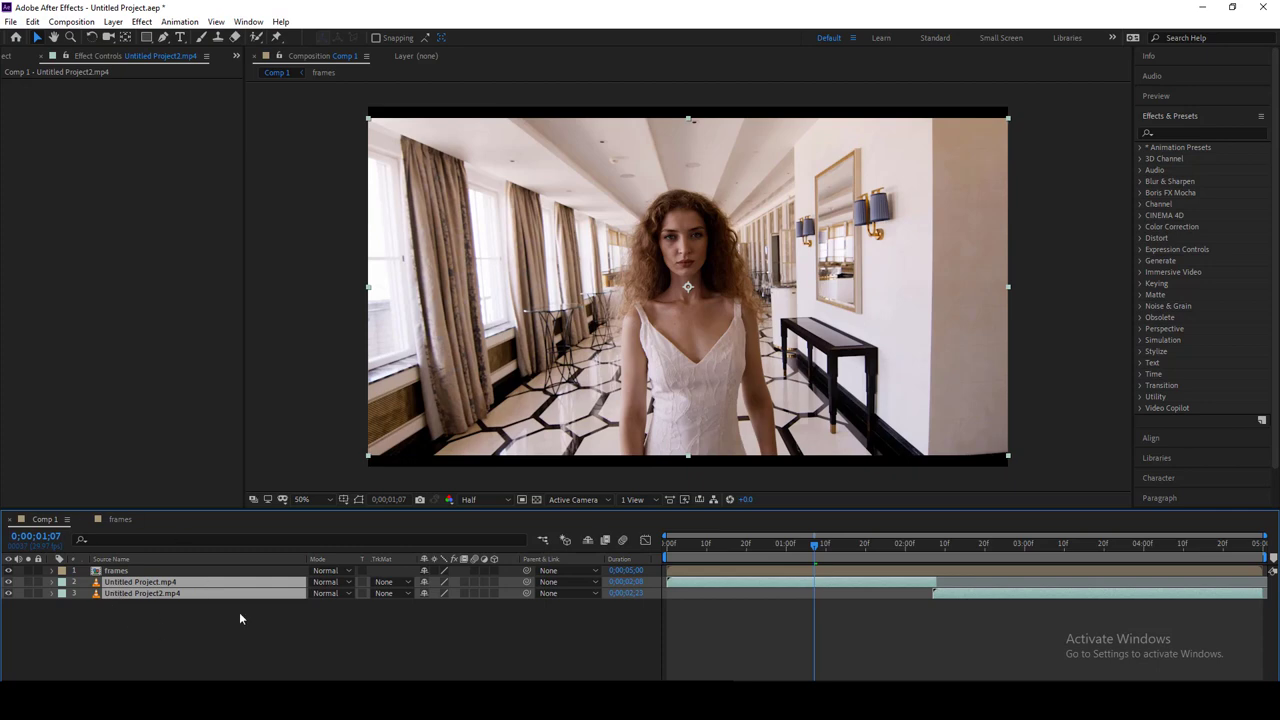
- Play back Comp 1 from 0;00;00;10 and scrub through the slide transition to check it over the clips
click(708, 546)
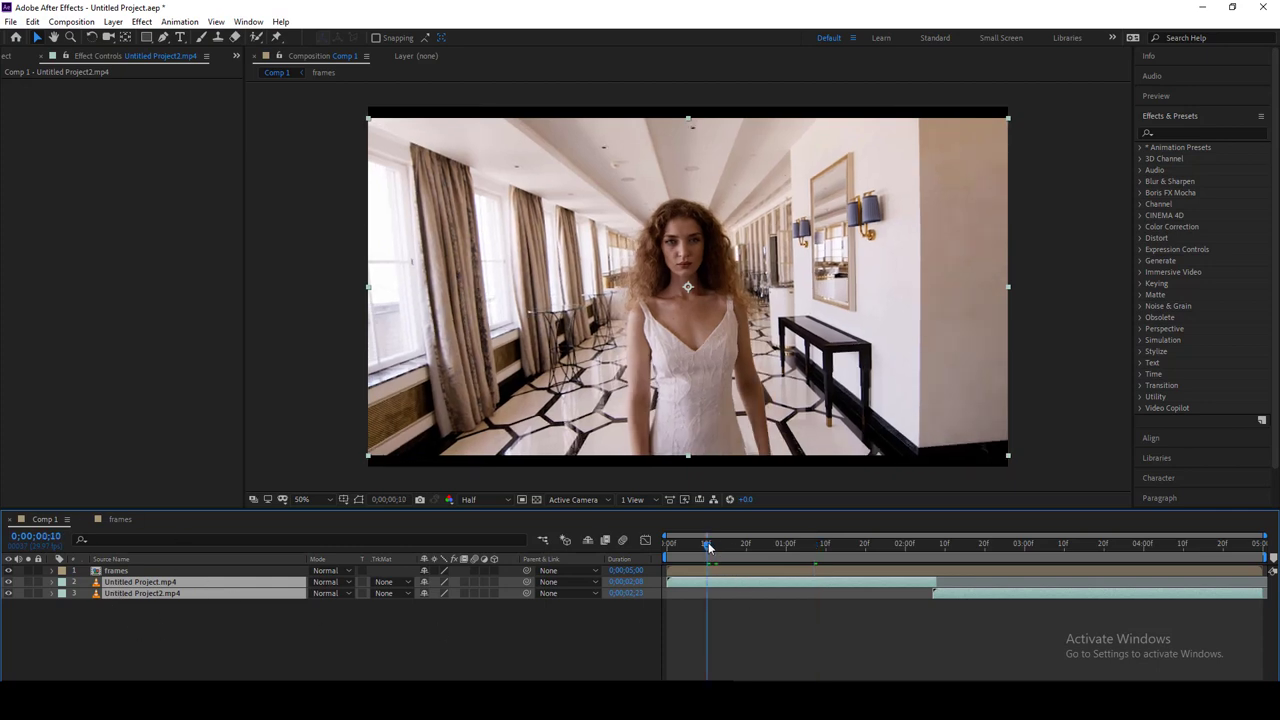
key(space)
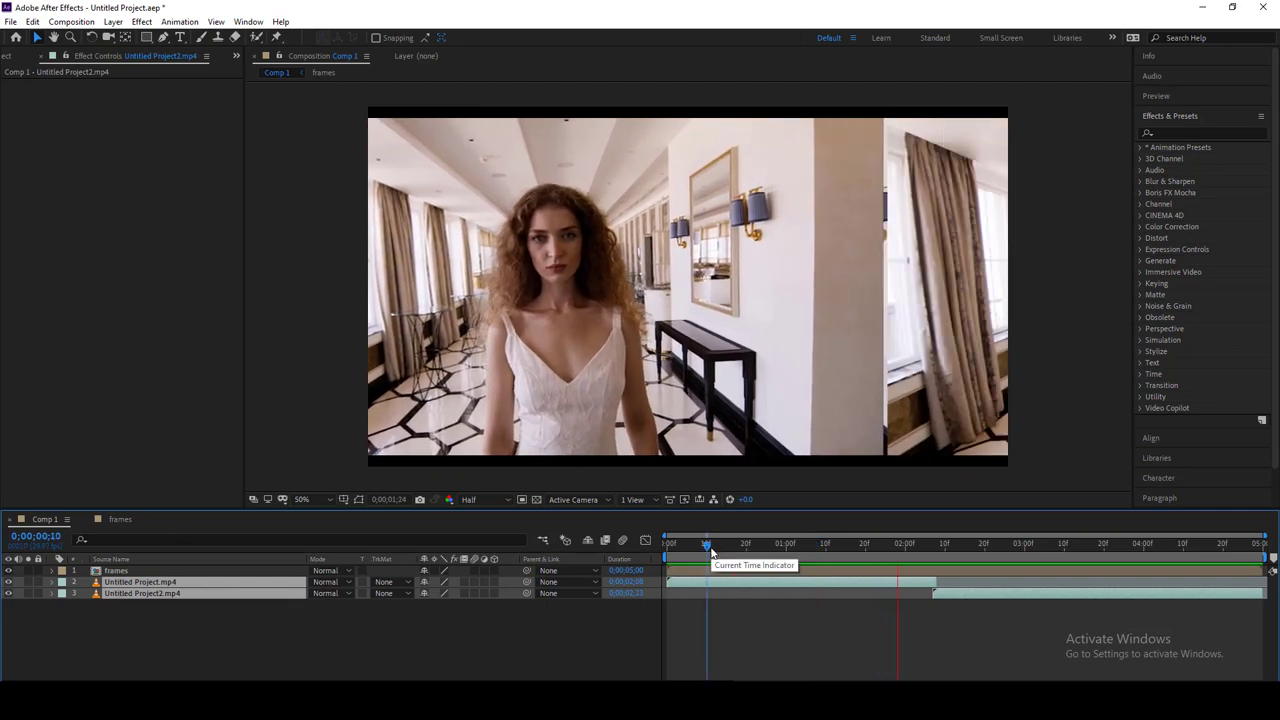
click(973, 546)
drag(973, 546, 909, 548)
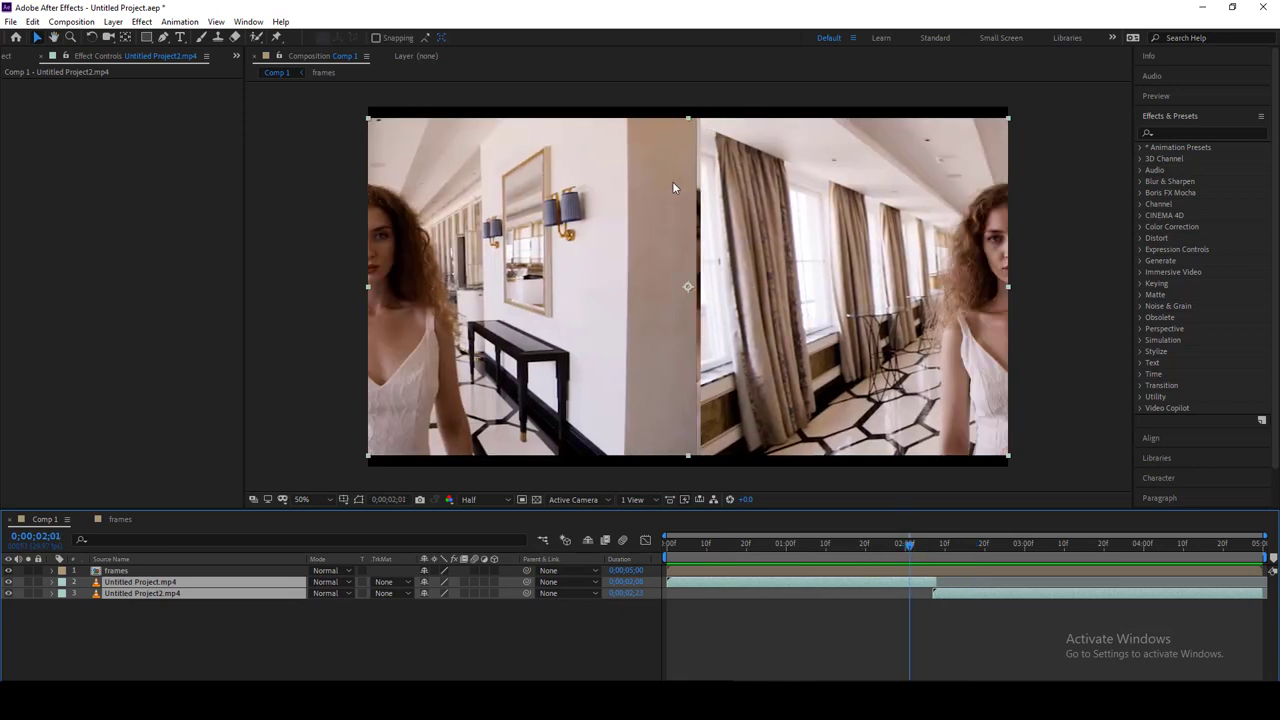
click(832, 568)
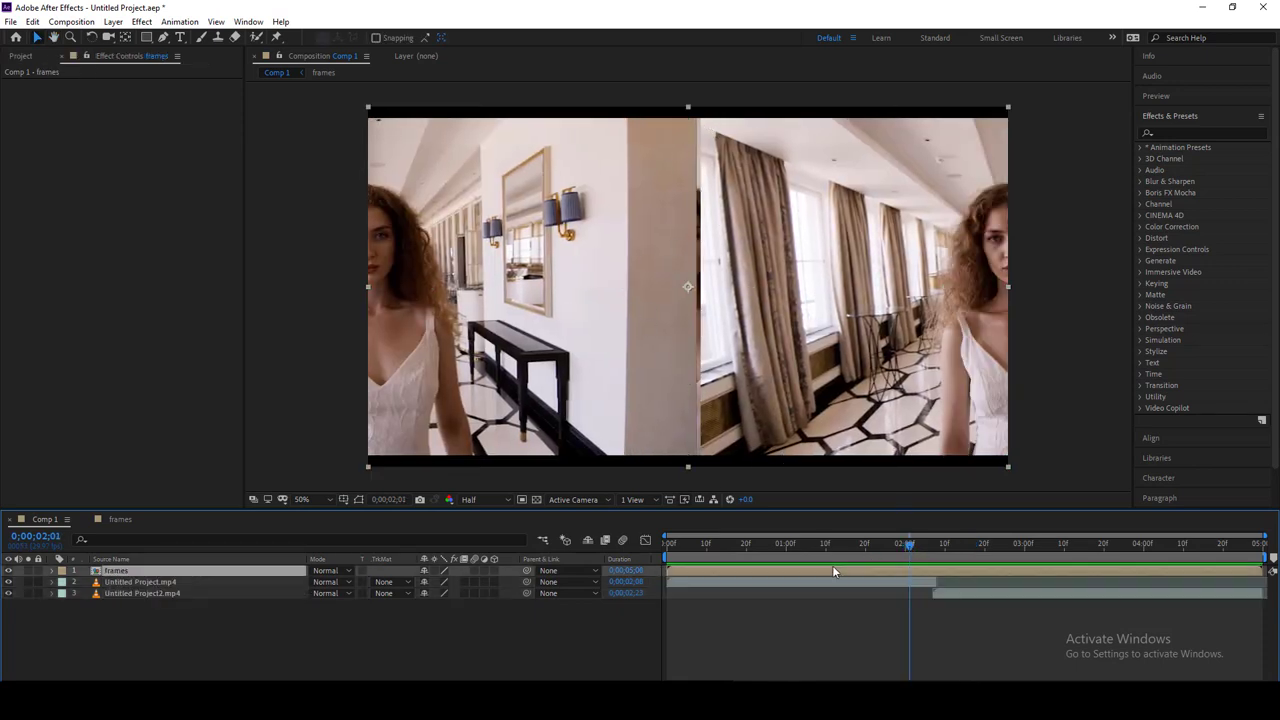
click(834, 550)
drag(836, 547, 676, 552)
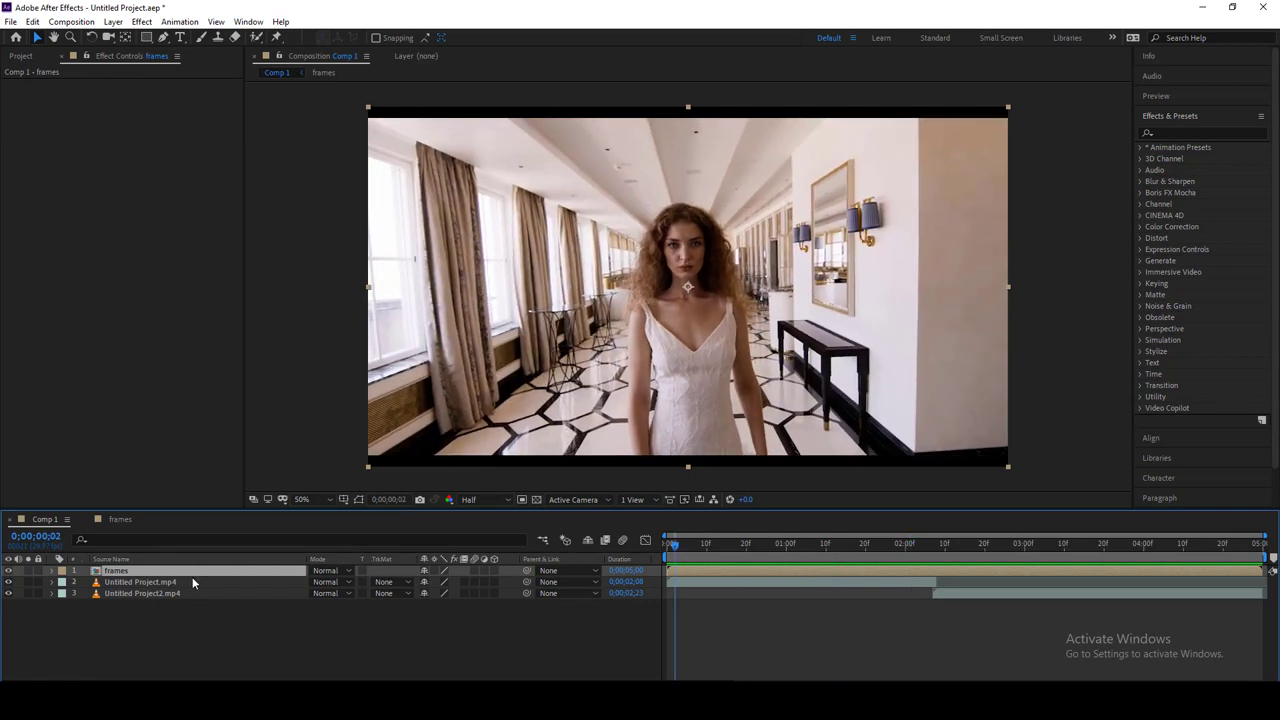
- Inside the frames composition, turn on motion blur for Adjustment Layer 3 and for the composition
double_click(116, 570)
click(327, 669)
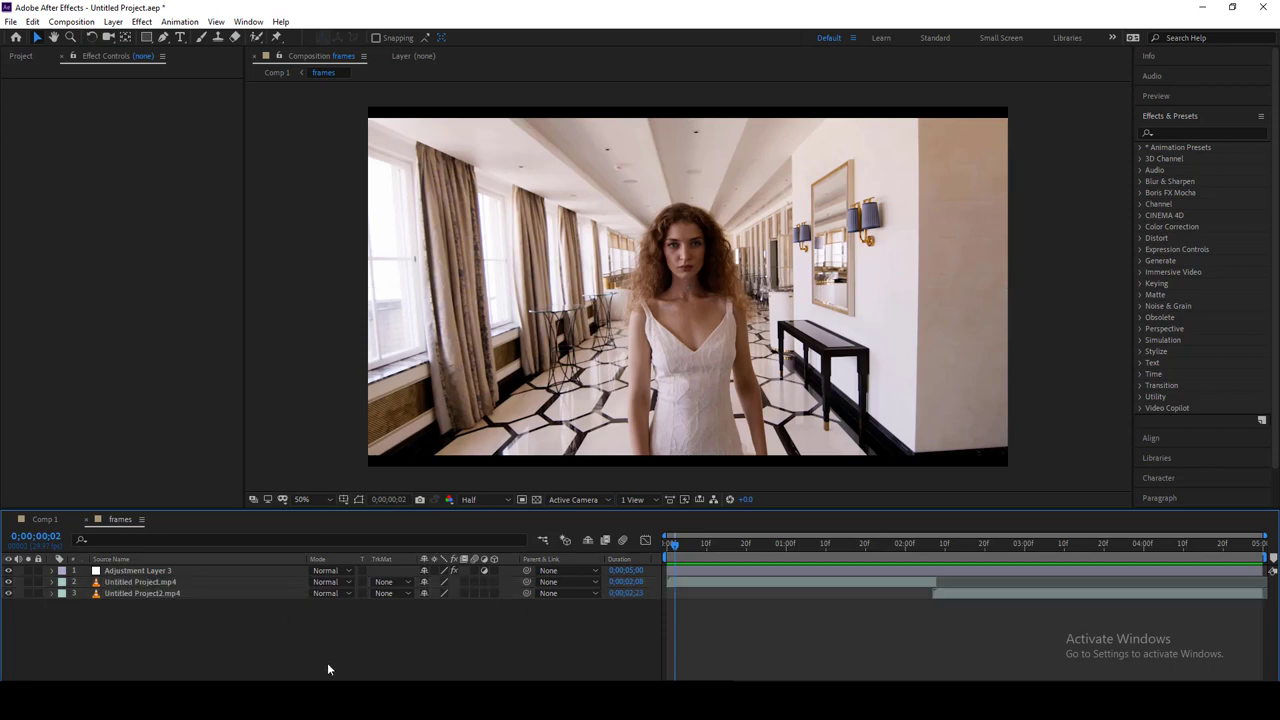
click(474, 581)
click(622, 540)
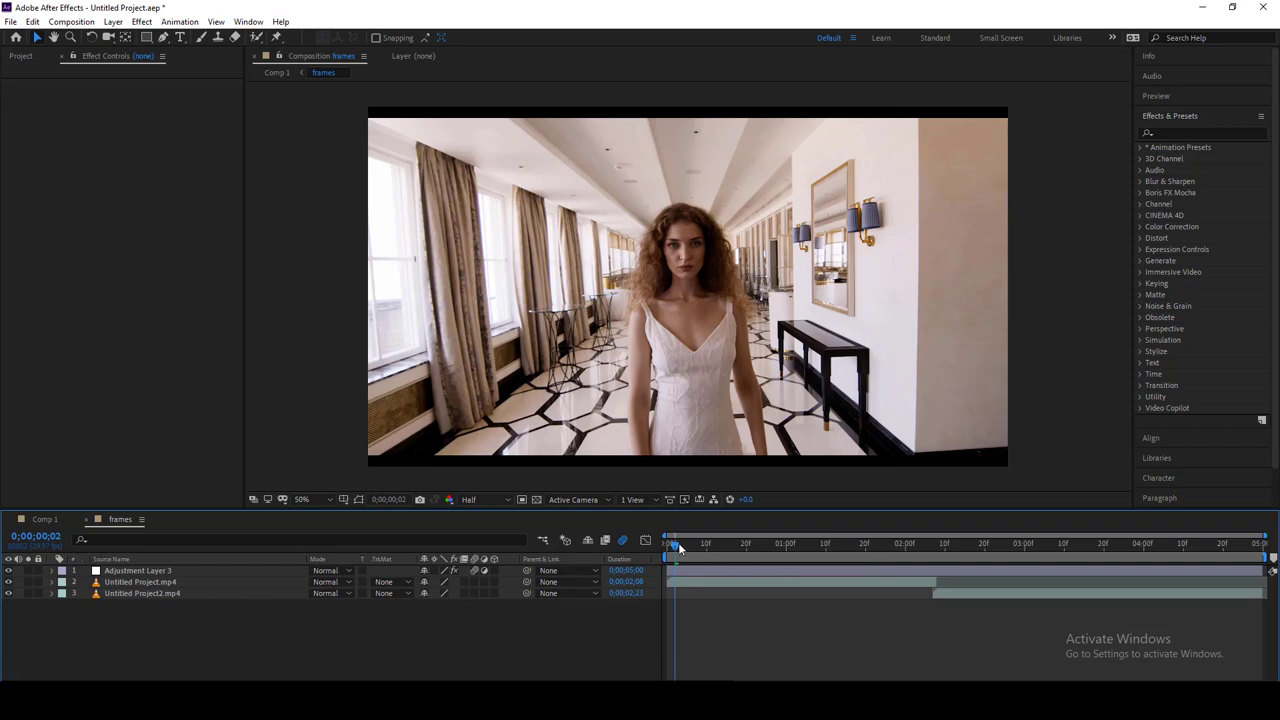
- Play back the frames composition from the start to check the motion blur, then return to Comp 1
drag(678, 542, 653, 547)
key(space)
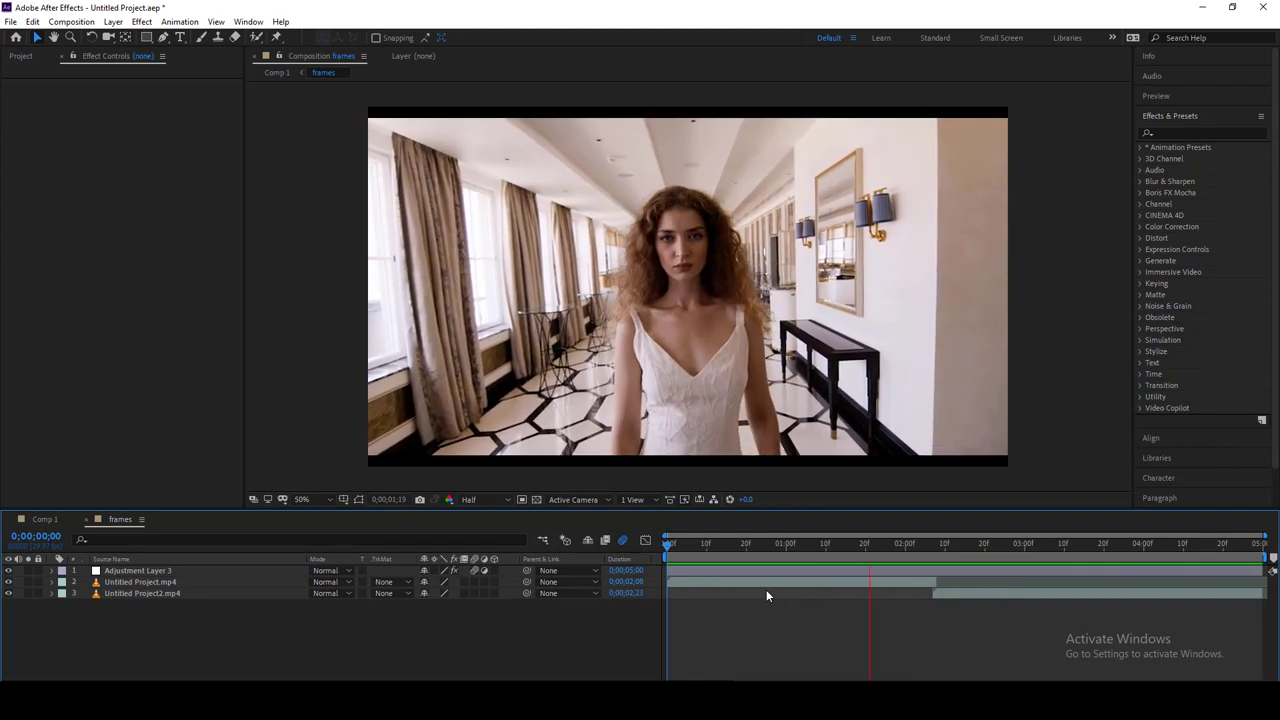
click(40, 520)
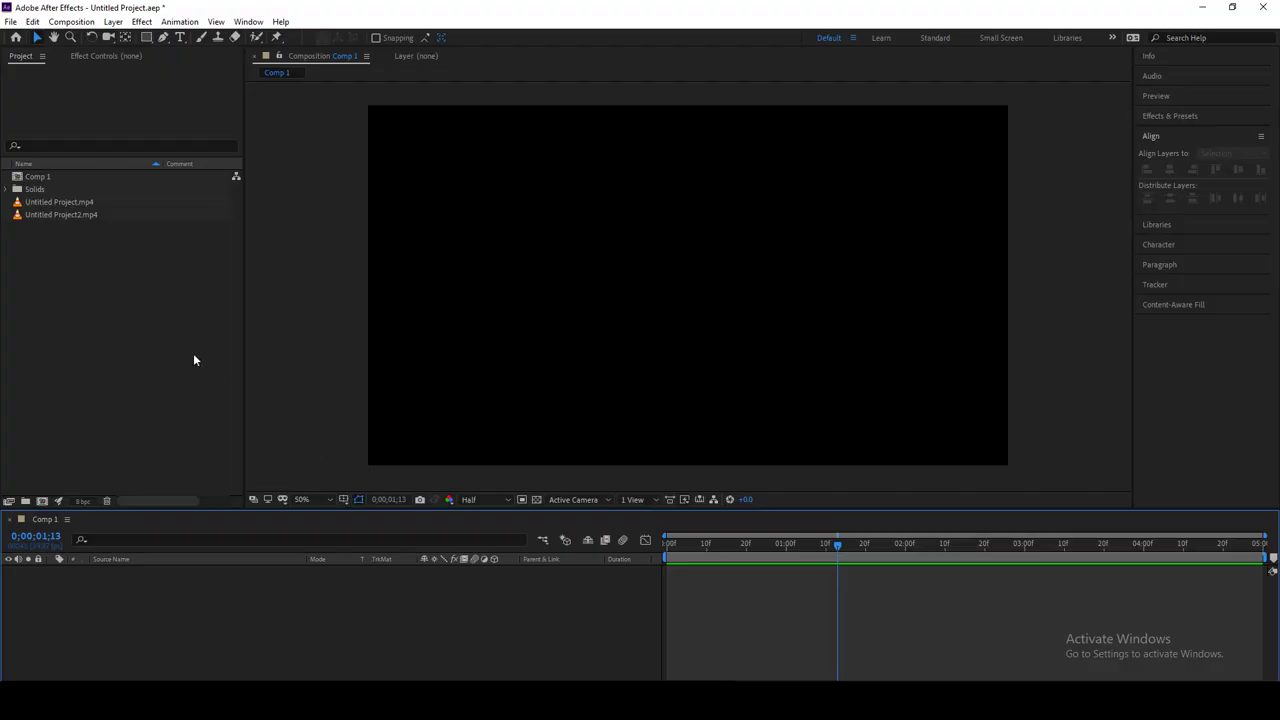
- Add Untitled Project.mp4 and Untitled Project2.mp4 to the empty Comp 1
click(196, 363)
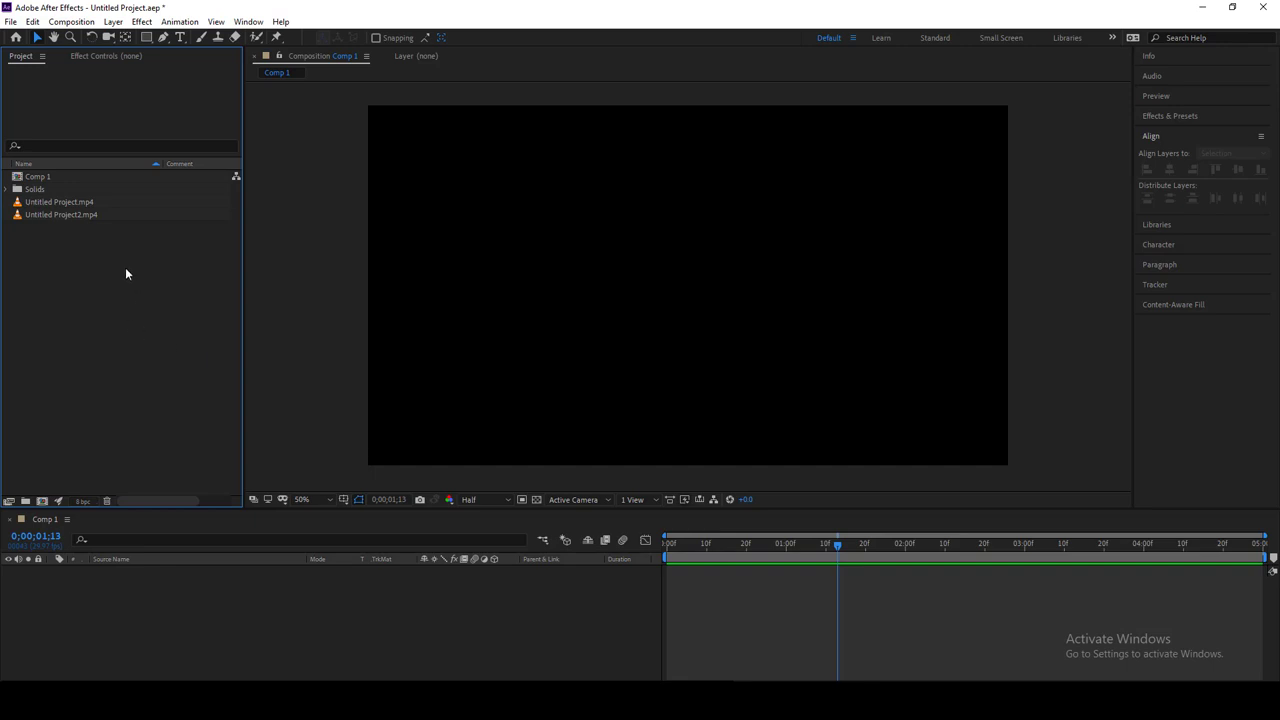
drag(125, 267, 140, 658)
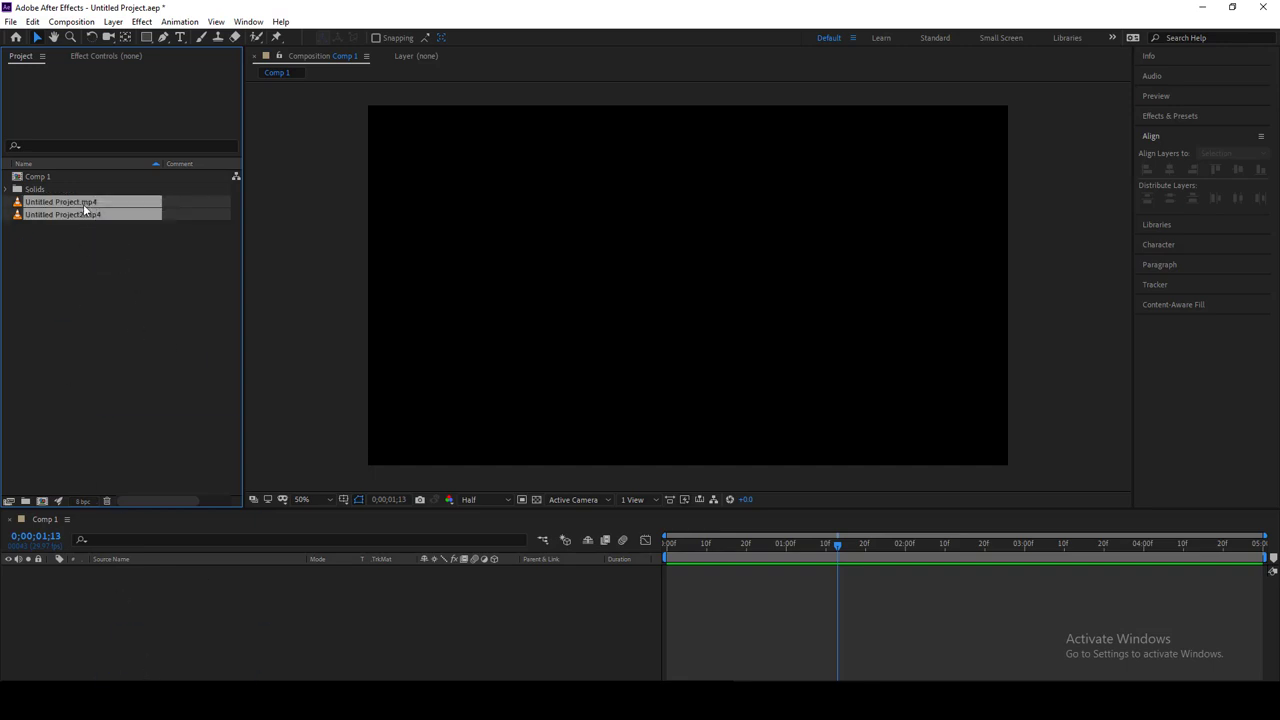
drag(83, 204, 106, 580)
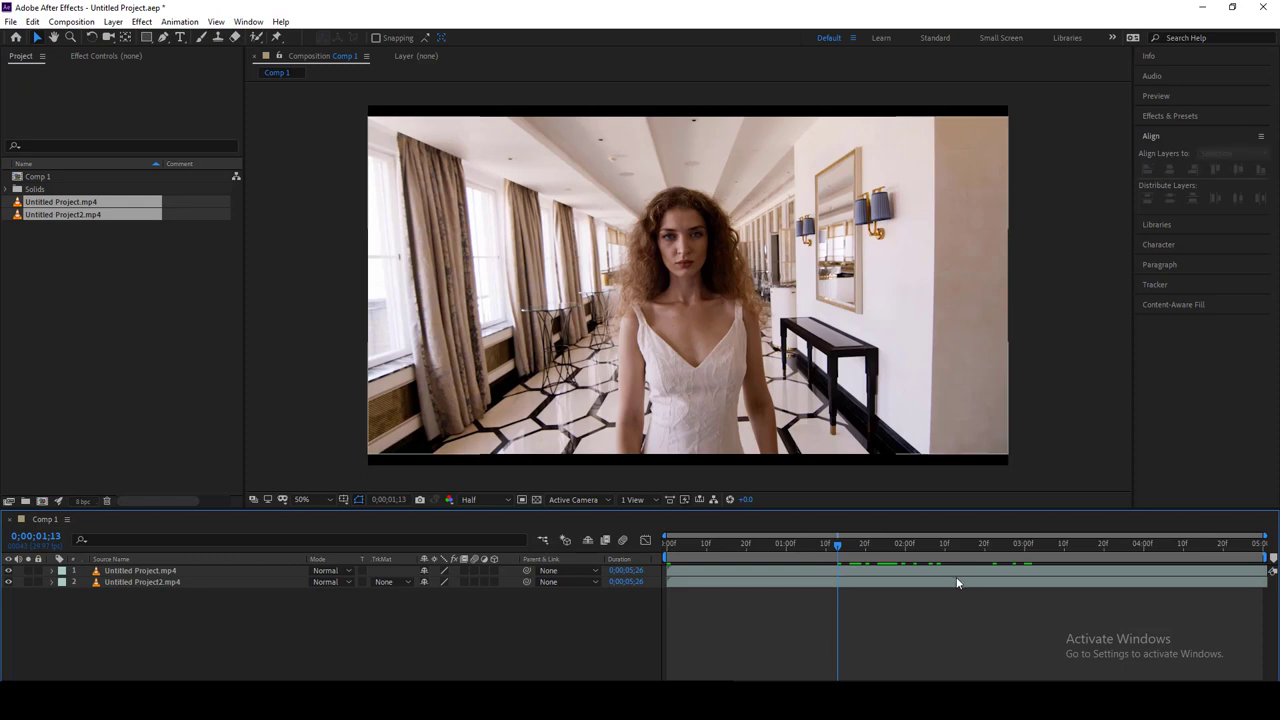
- Trim Untitled Project.mp4 to a duration of 0;00;02;09 and shorten and shift Untitled Project2.mp4 to start where it ends
click(1076, 585)
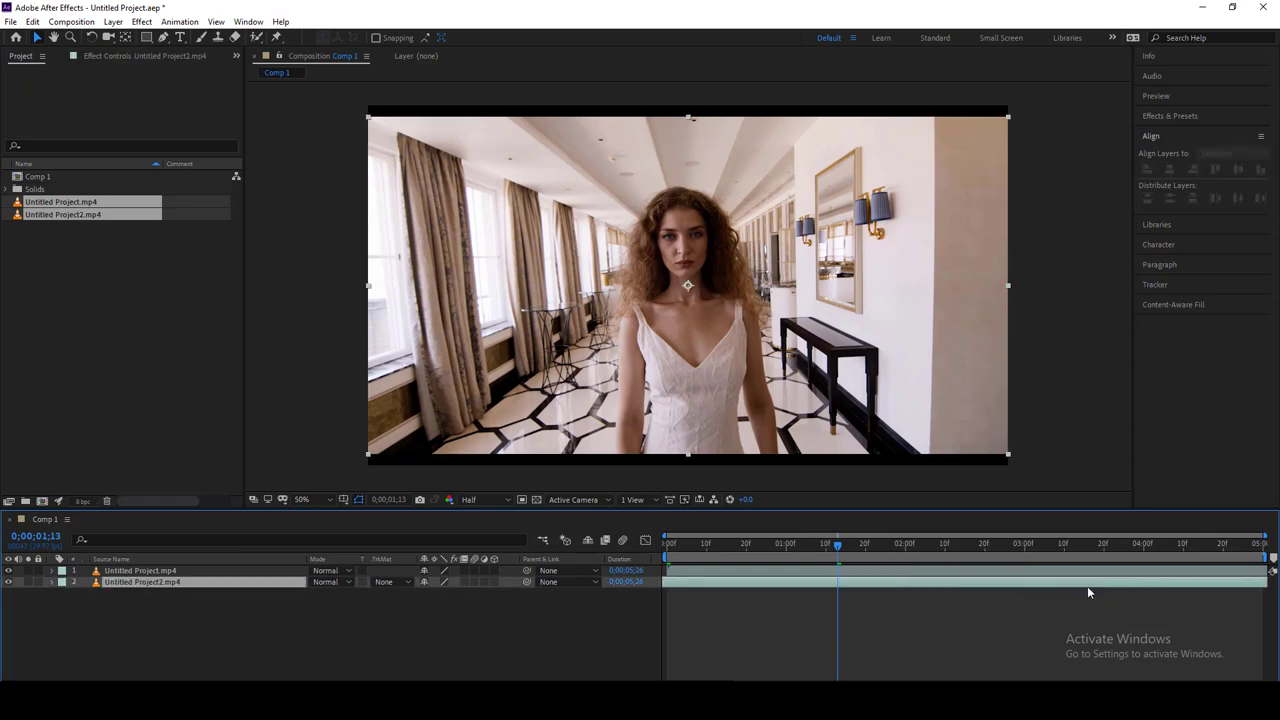
drag(1186, 585, 985, 586)
drag(978, 586, 1106, 569)
drag(1220, 571, 918, 578)
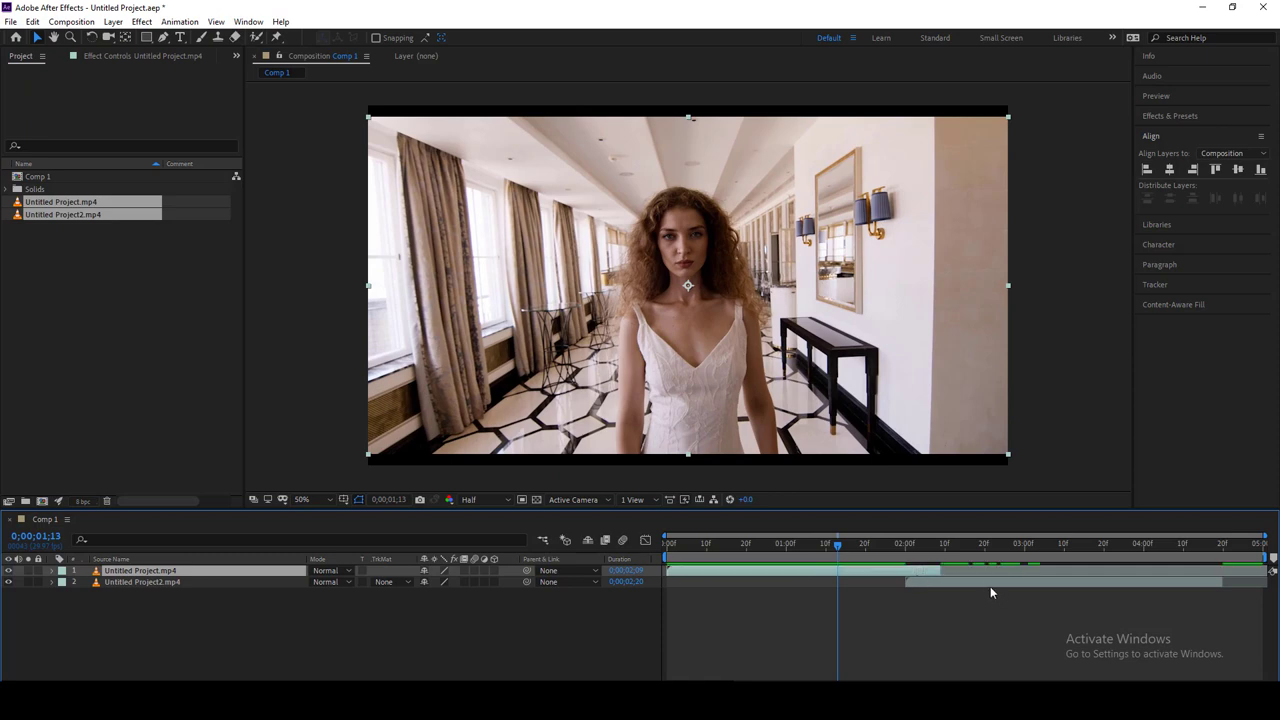
click(1015, 583)
drag(1028, 585, 1082, 585)
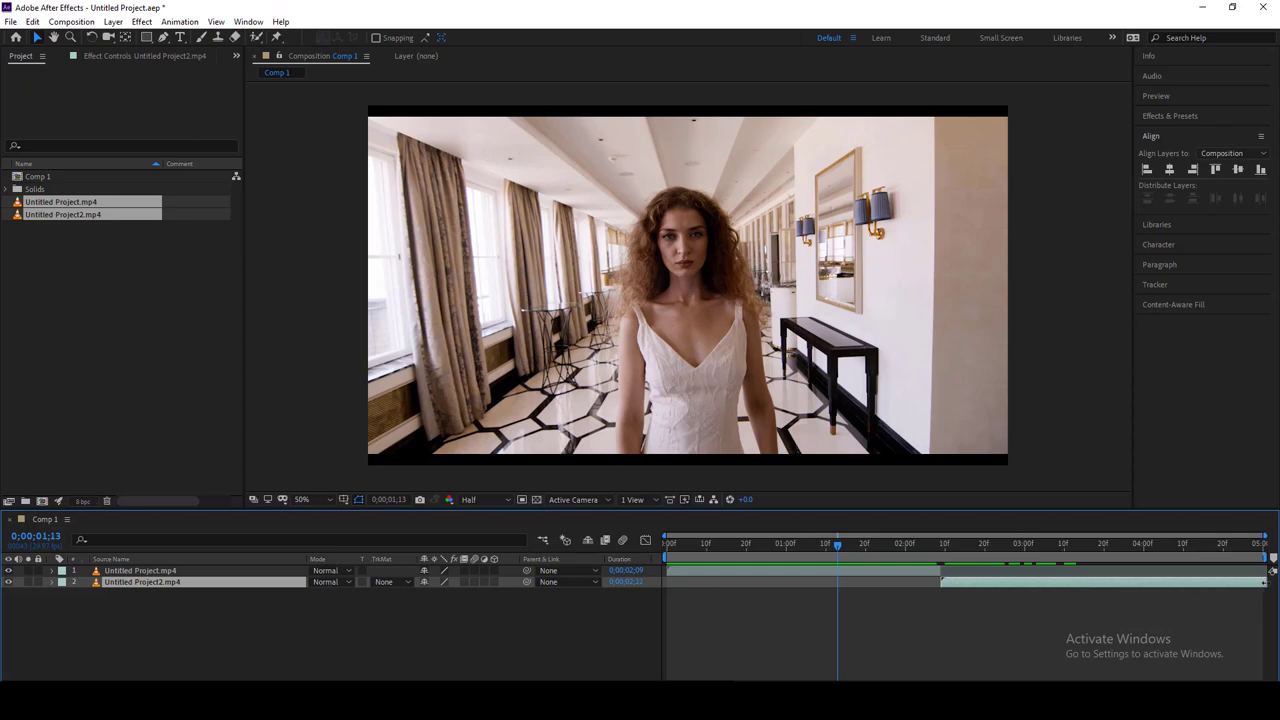
- Move Untitled Project2.mp4 above Untitled Project.mp4 in the layer order
click(178, 597)
drag(177, 585, 181, 565)
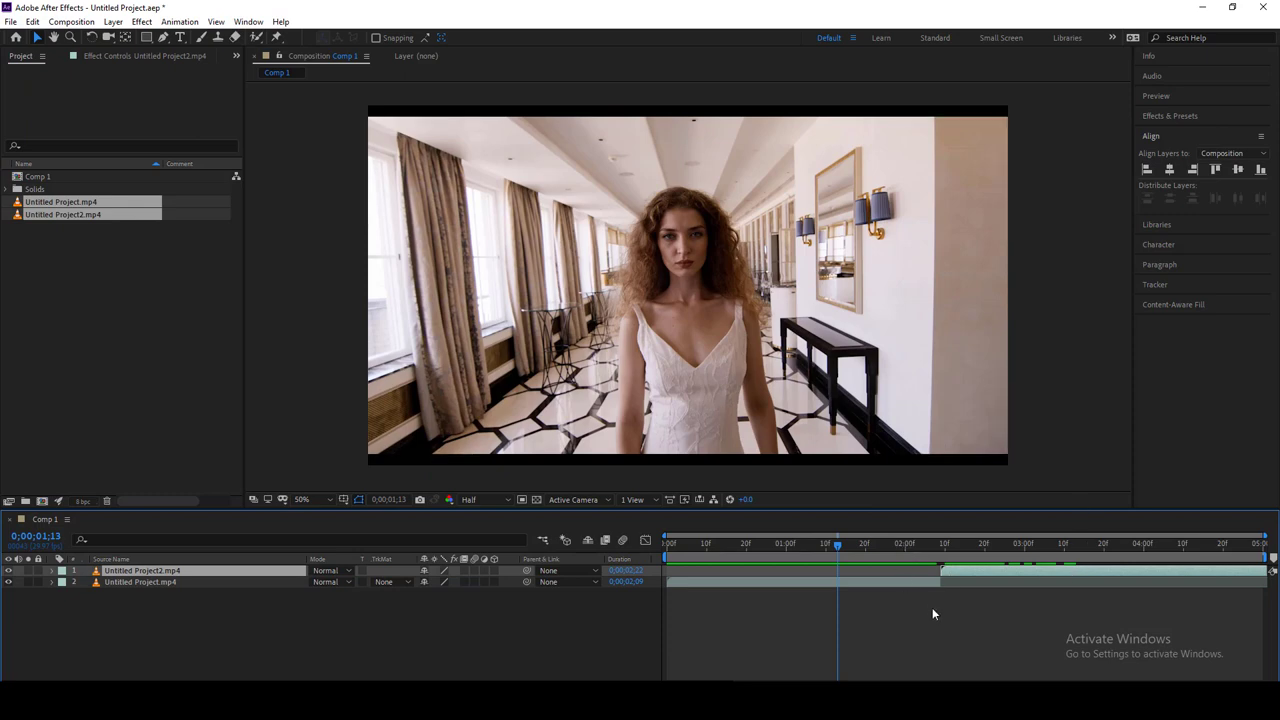
click(738, 613)
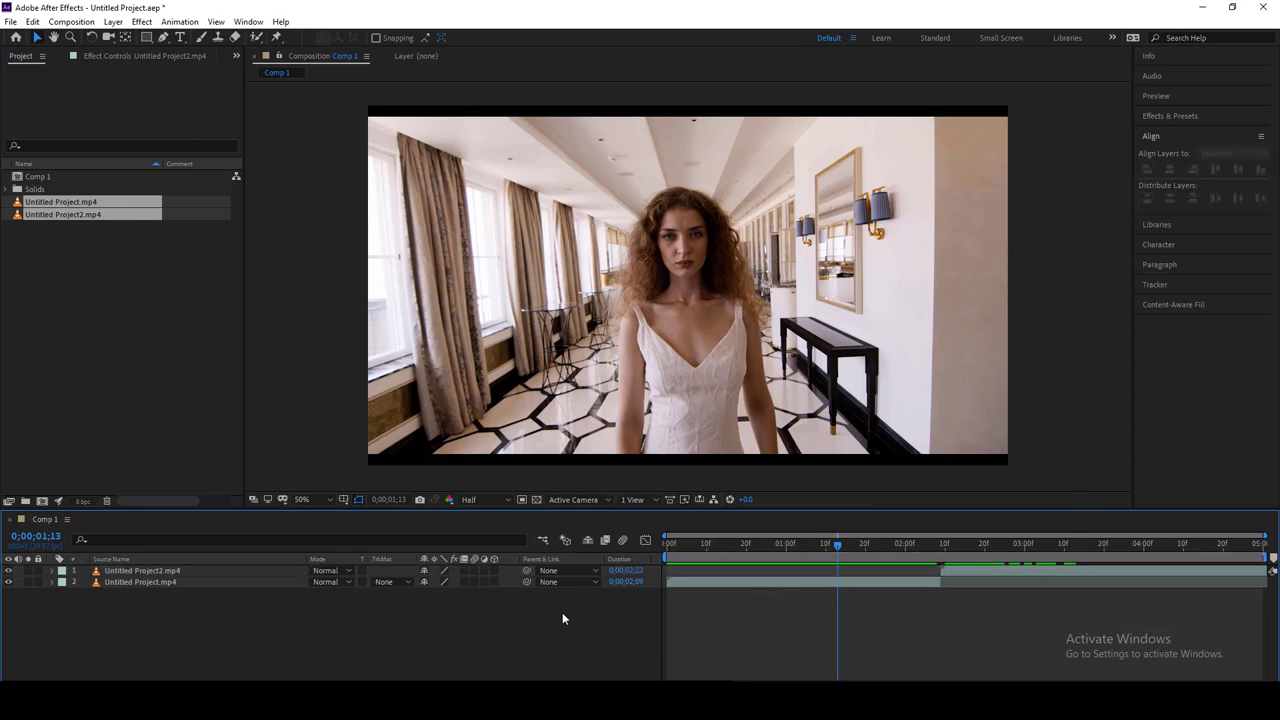
- At 0;00;01;18, draw a roughly square rectangle shape with a 30 px white stroke around the woman's head and chest
click(777, 547)
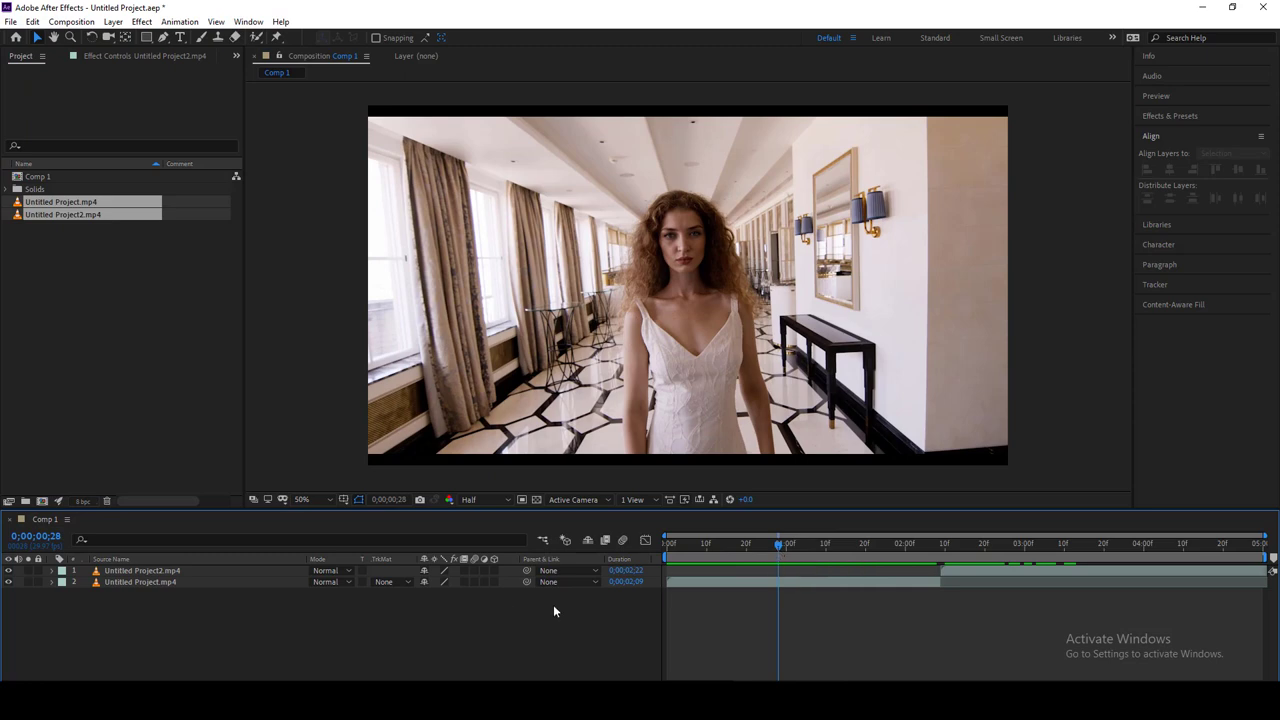
drag(788, 548, 862, 550)
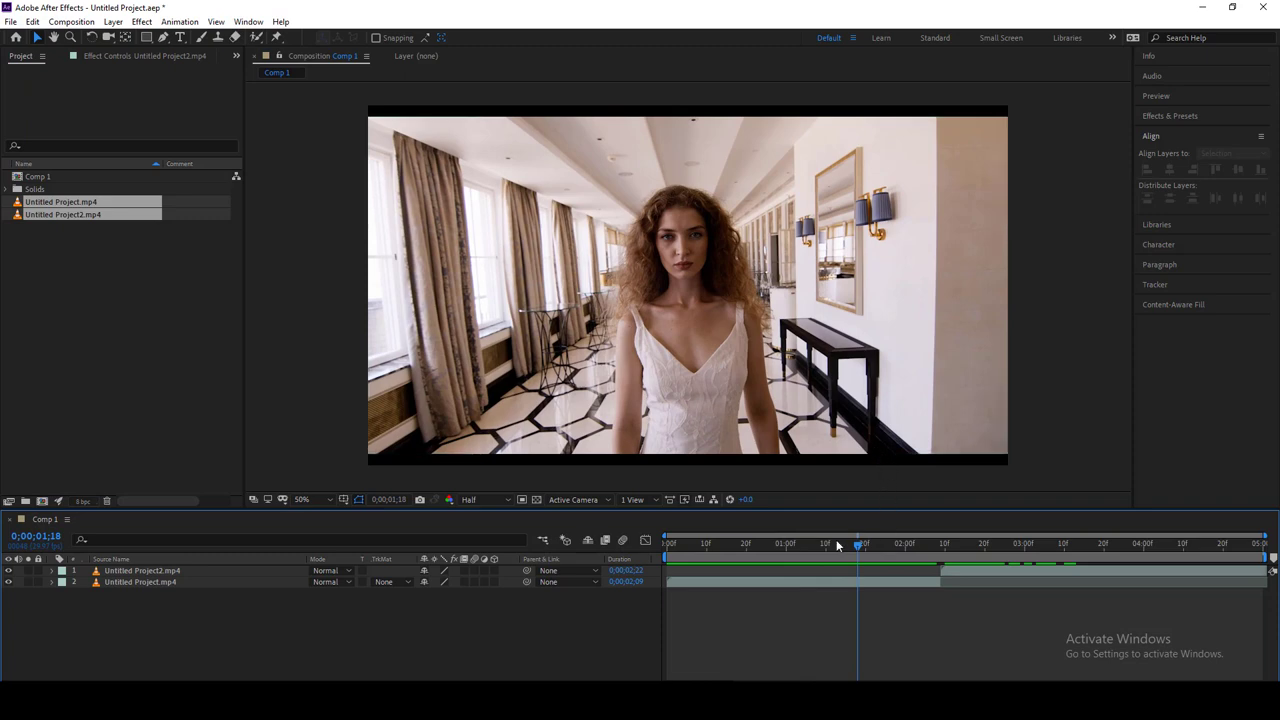
click(146, 37)
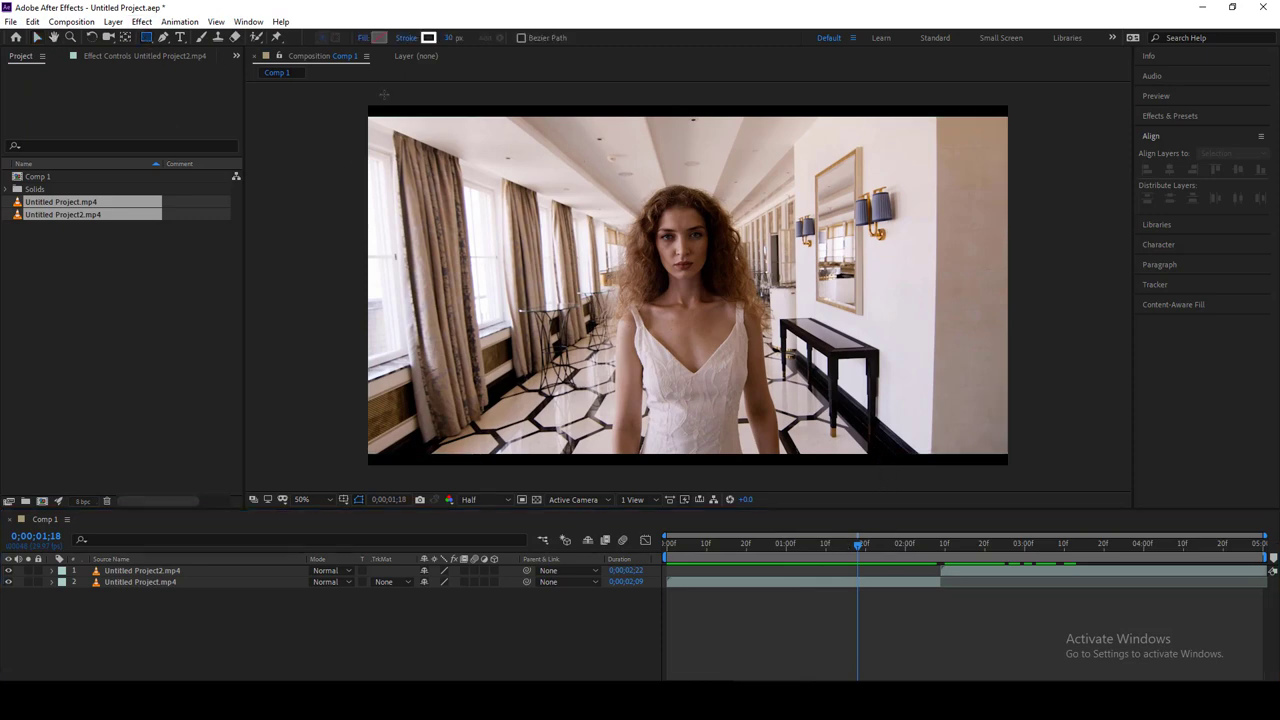
drag(586, 189, 788, 388)
drag(785, 344, 787, 340)
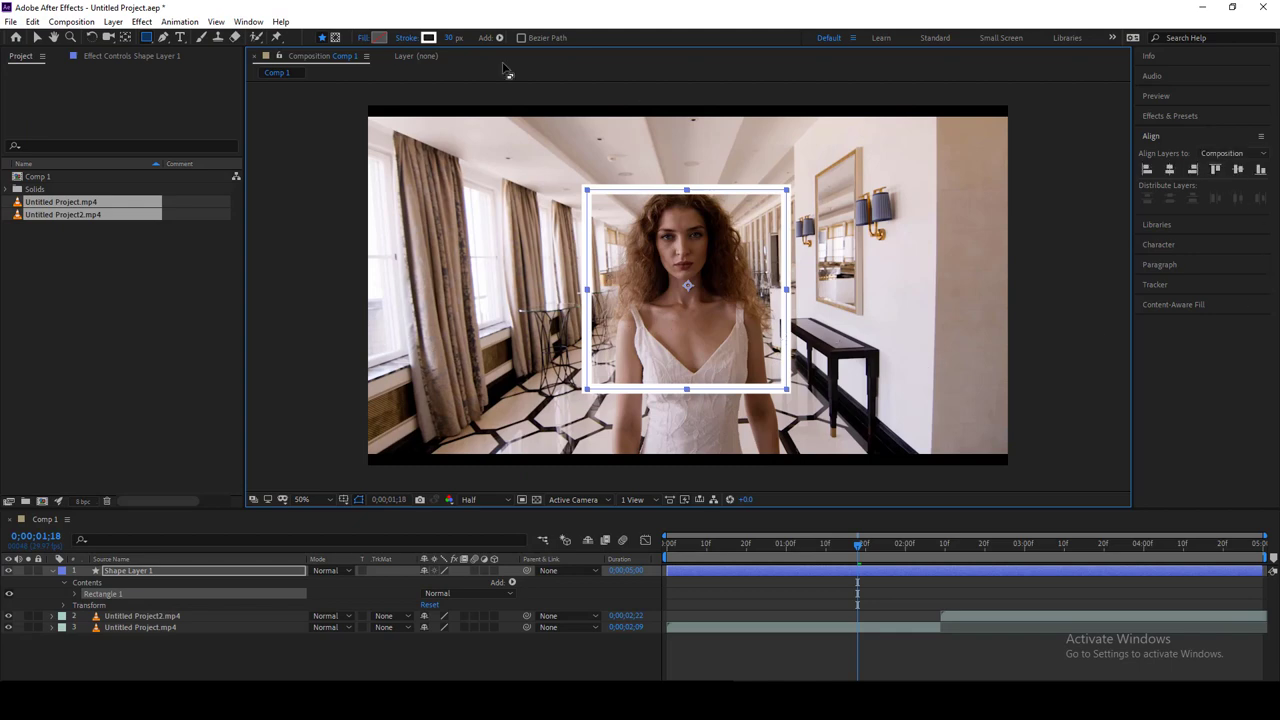
- Center the rectangle's shape layer horizontally and vertically on Untitled Project2.mp4
click(205, 617)
shift+click(217, 570)
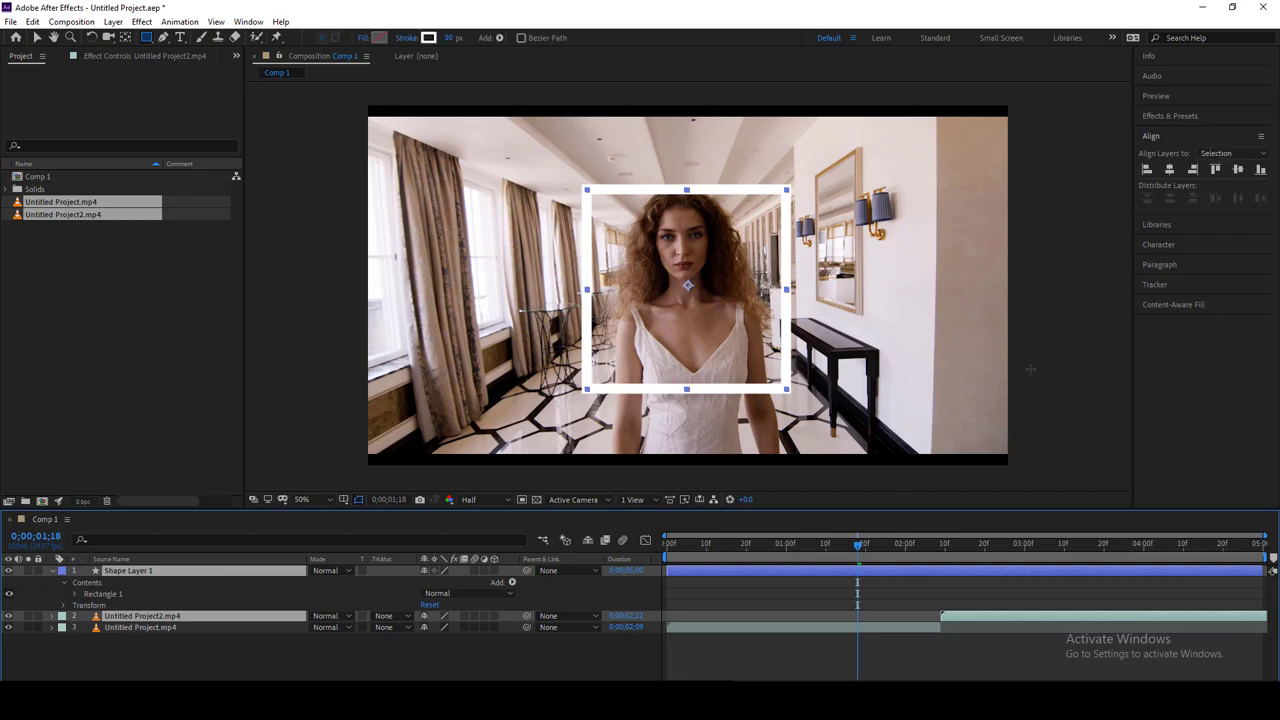
click(1169, 170)
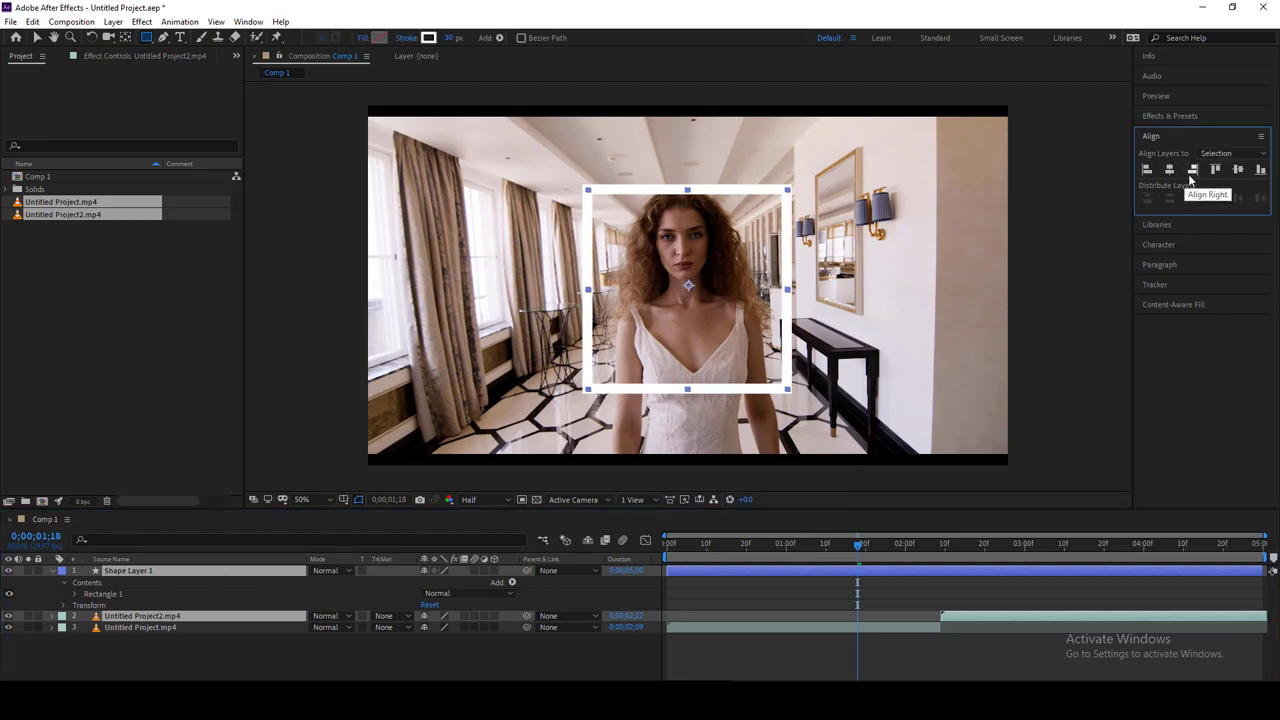
click(1238, 171)
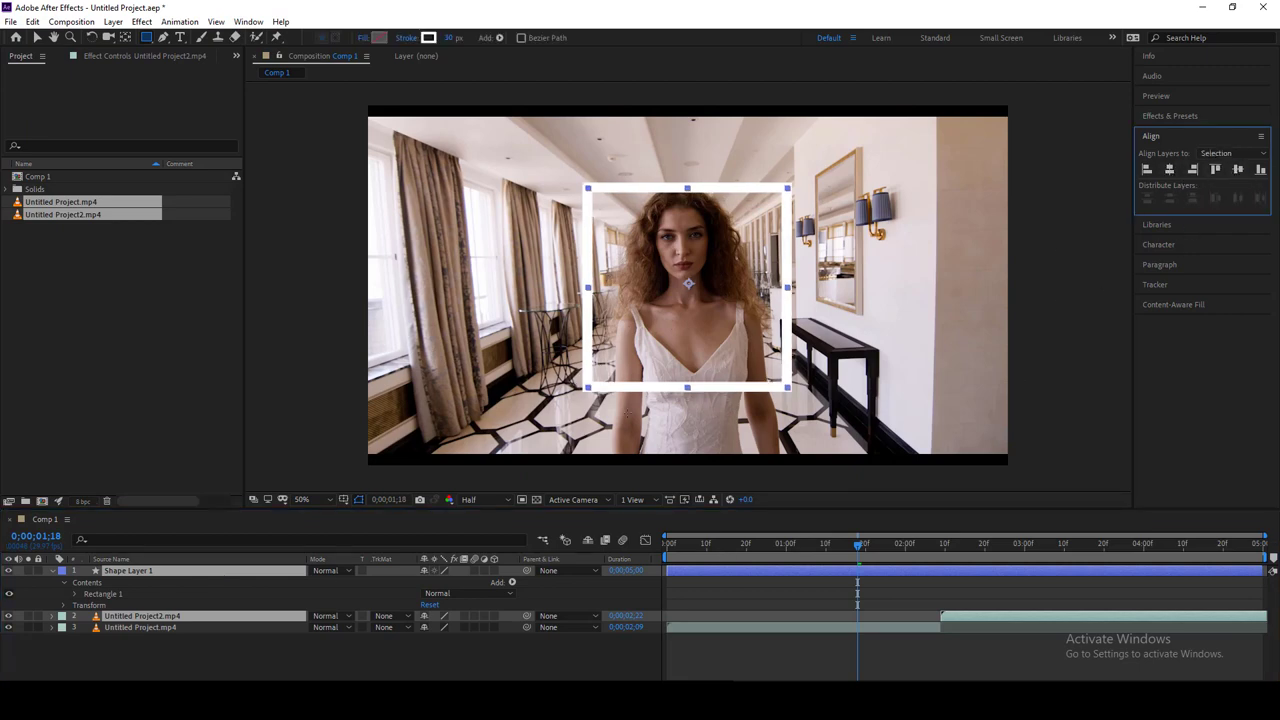
- Thicken the white stroke of the rectangle on Shape Layer 1 and leave all layers deselected
click(36, 37)
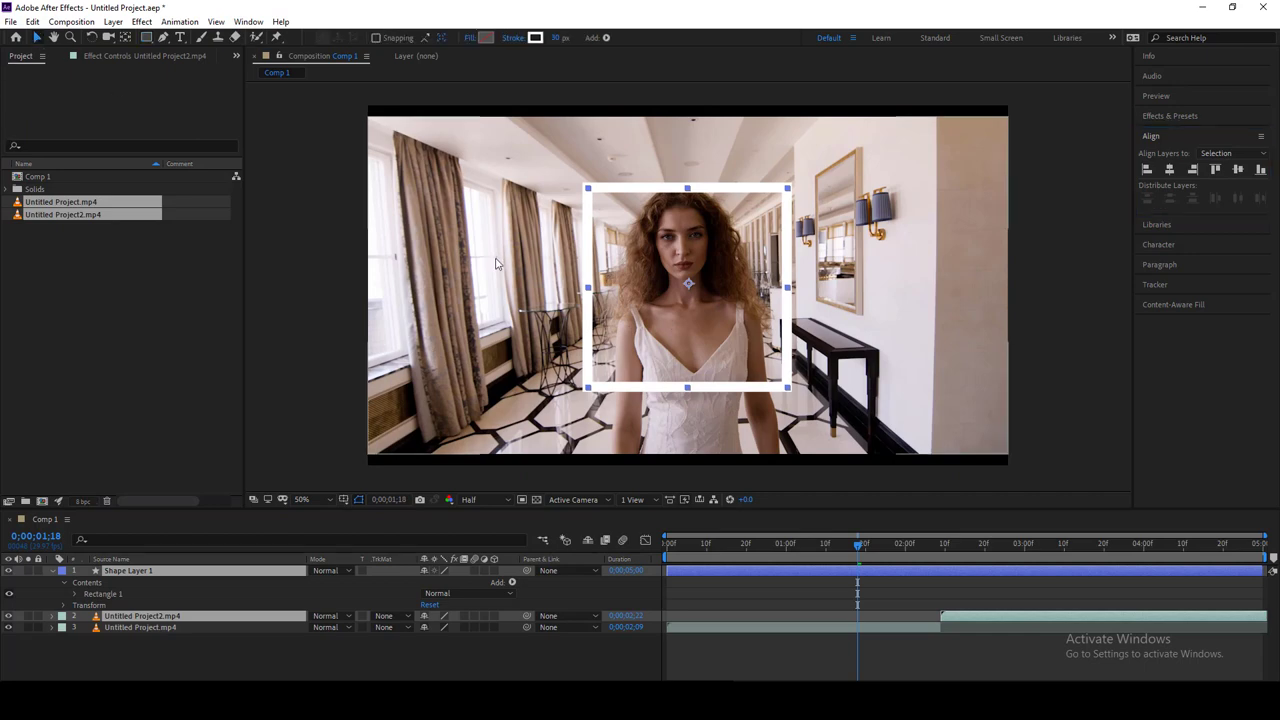
click(126, 565)
click(160, 566)
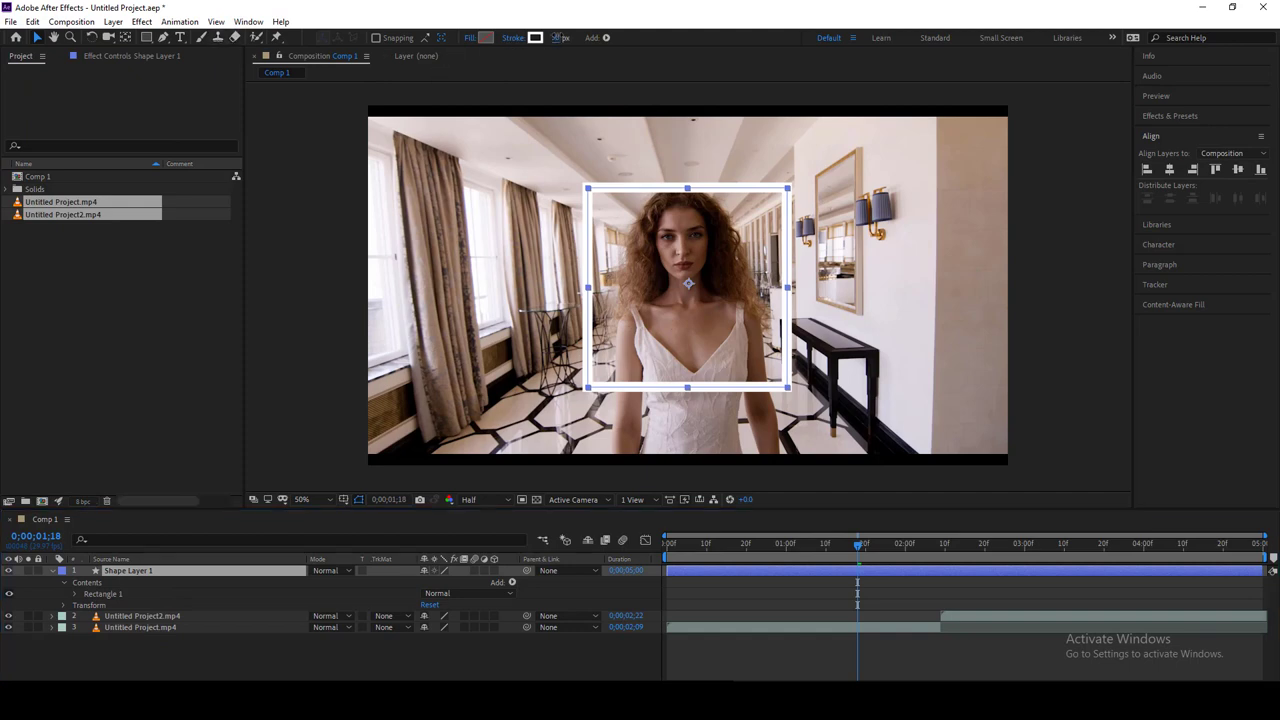
drag(555, 38, 563, 37)
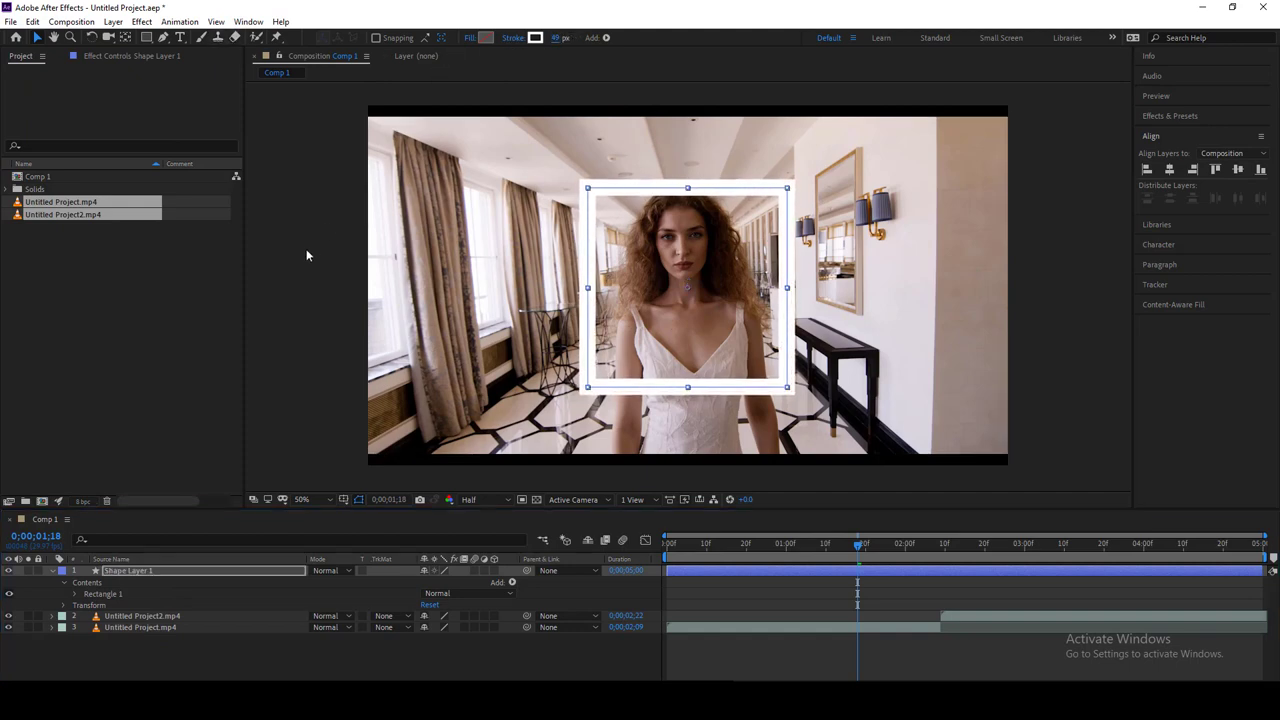
click(145, 616)
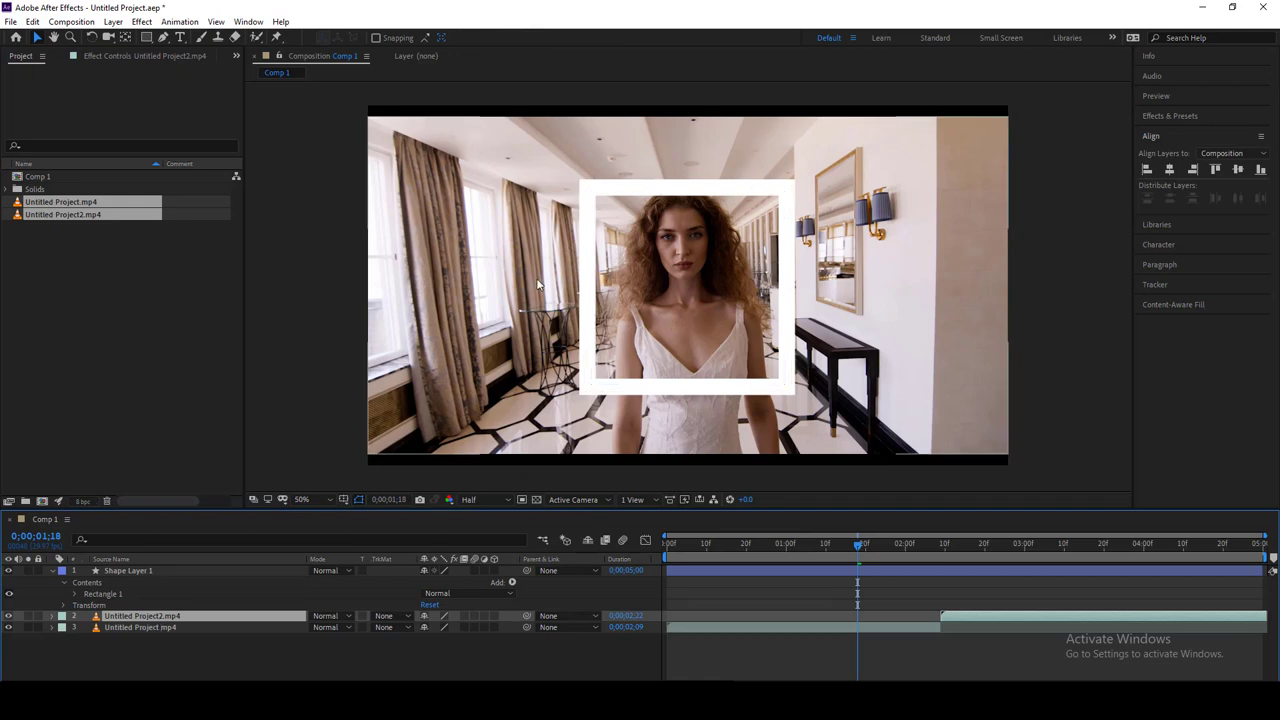
click(148, 674)
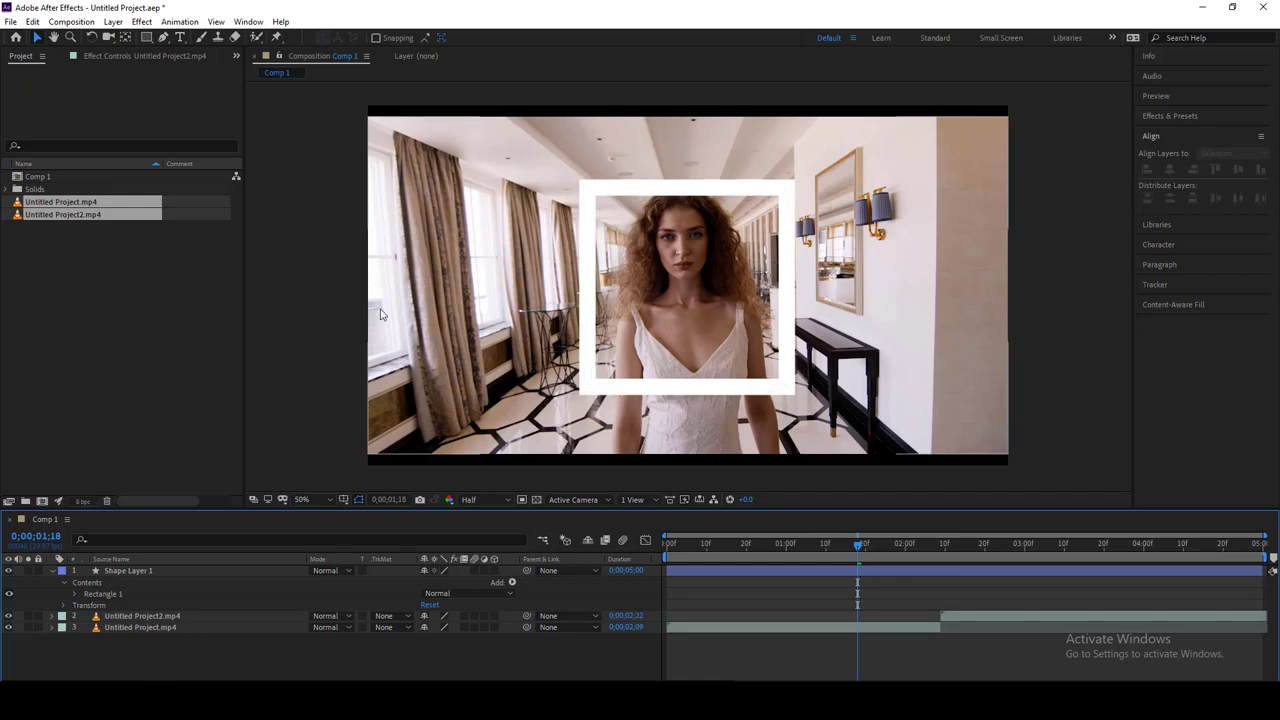
- At 0;00;01;20, add a scale keyframe to Shape Layer 1 and set its scale to 0%
key(backslash)
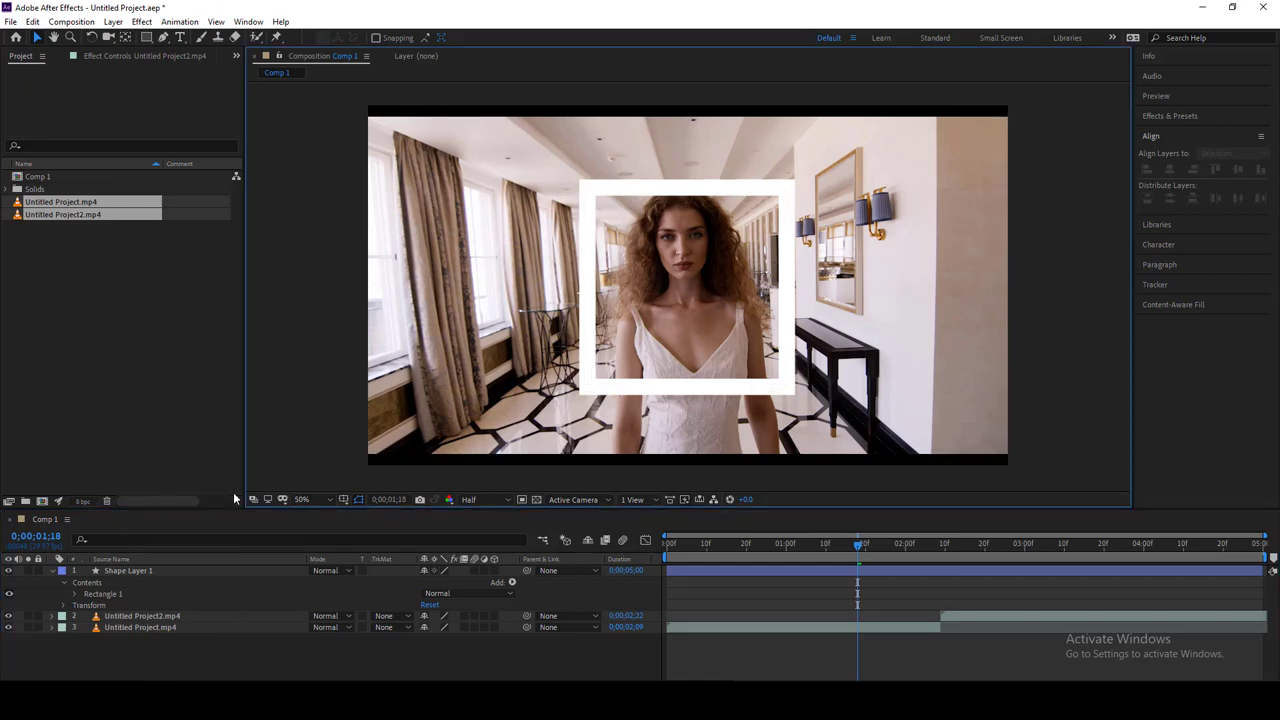
click(184, 571)
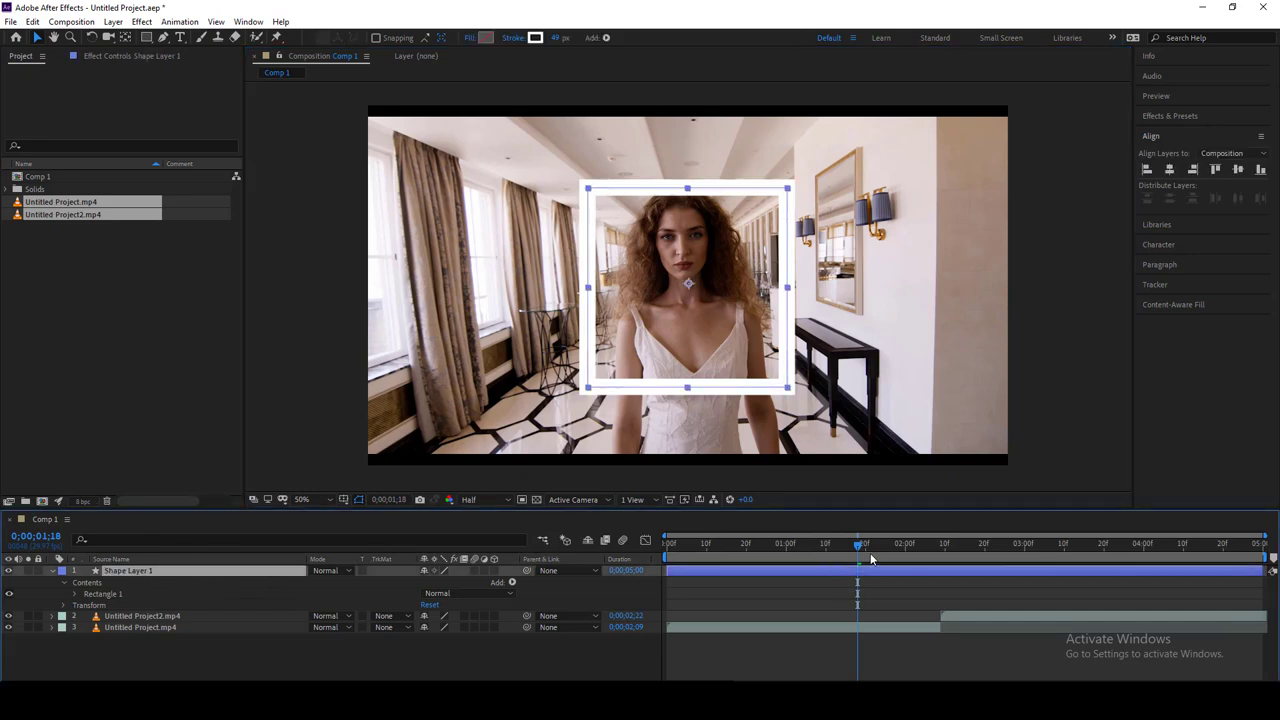
drag(859, 549, 867, 552)
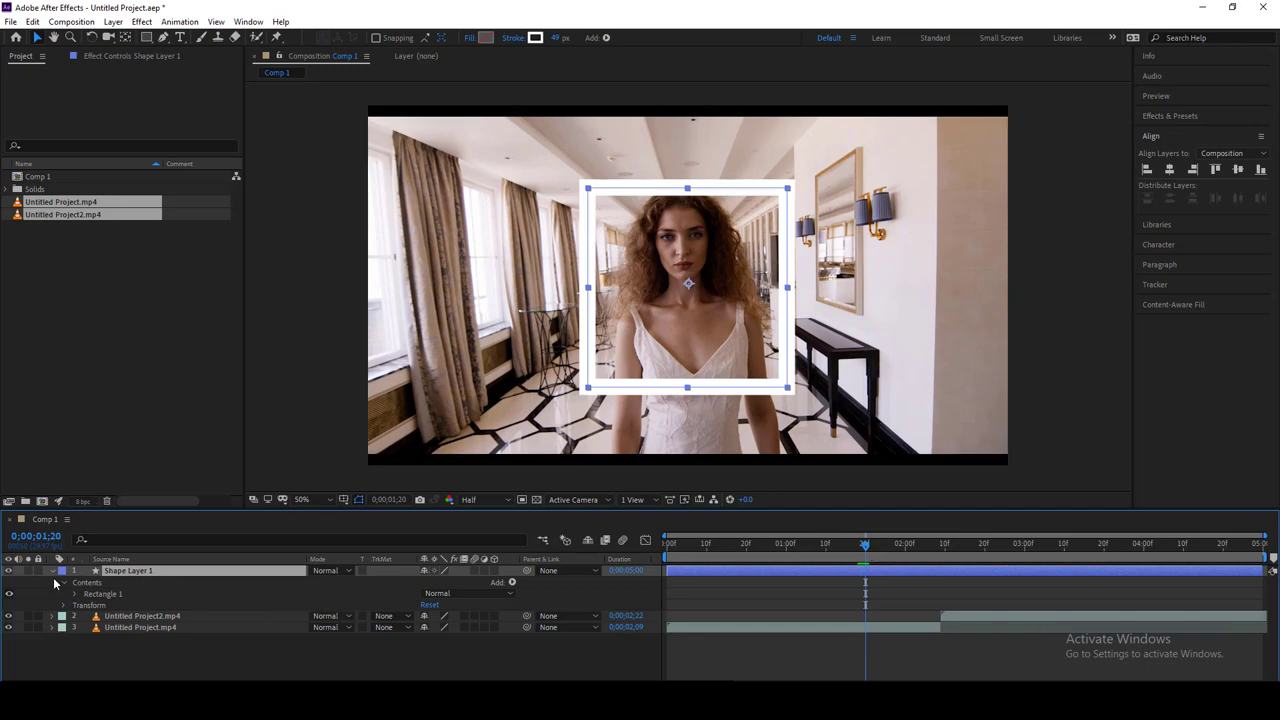
click(66, 606)
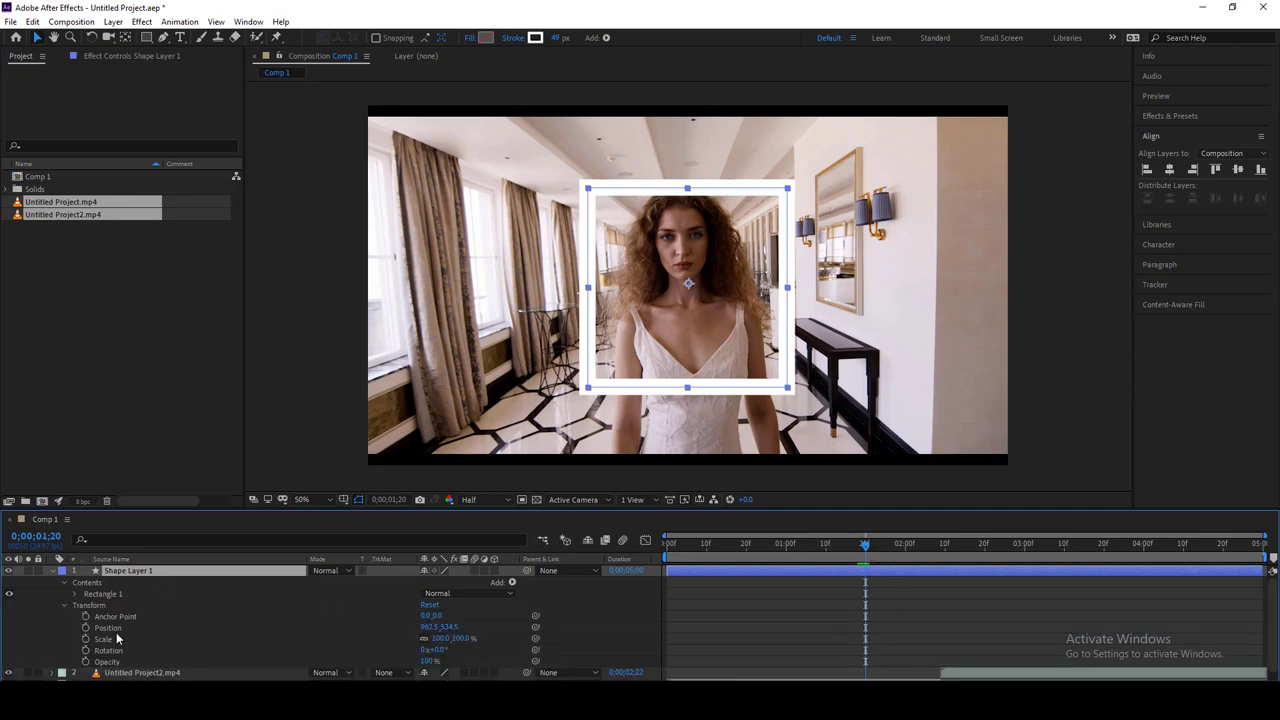
click(86, 639)
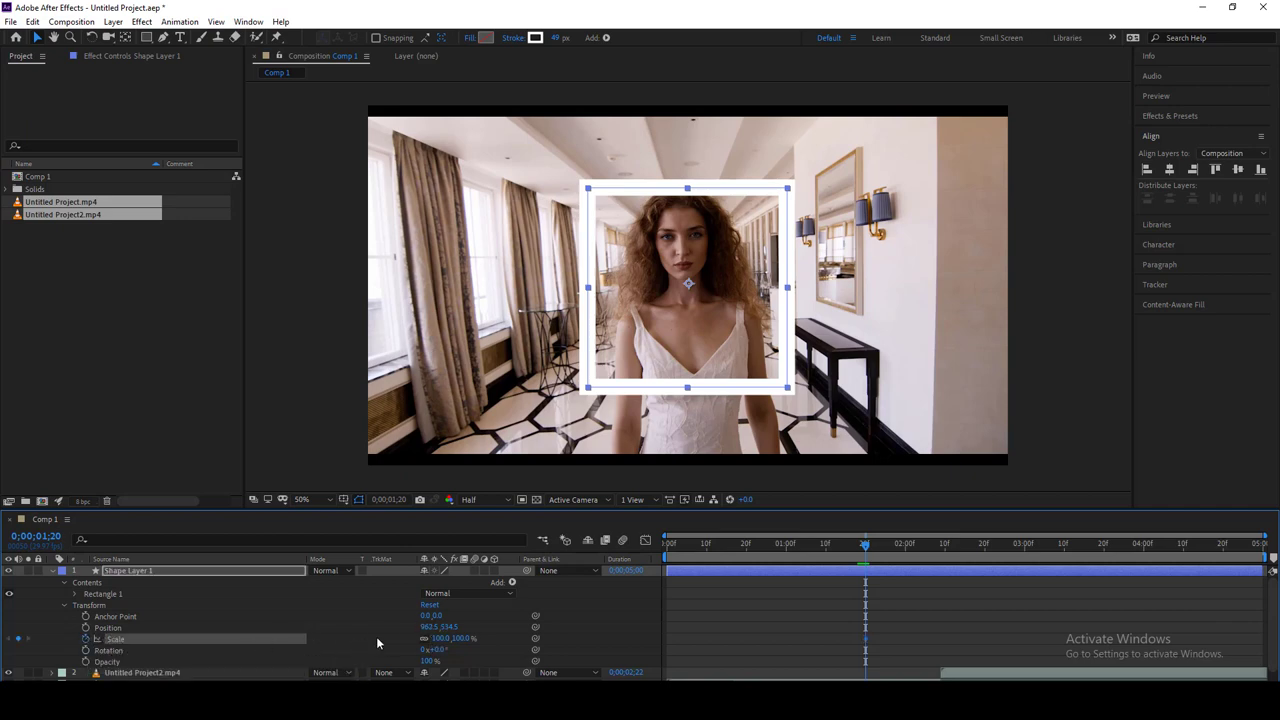
click(440, 638)
text(0)
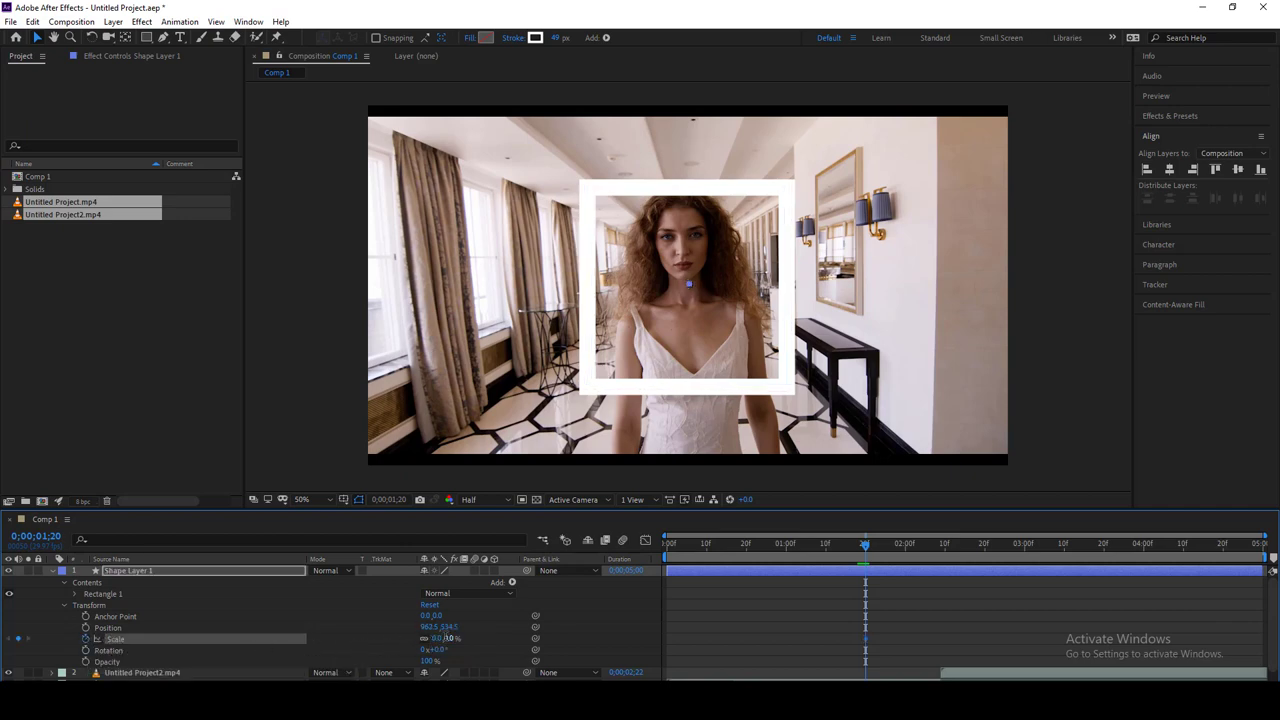
key(Return)
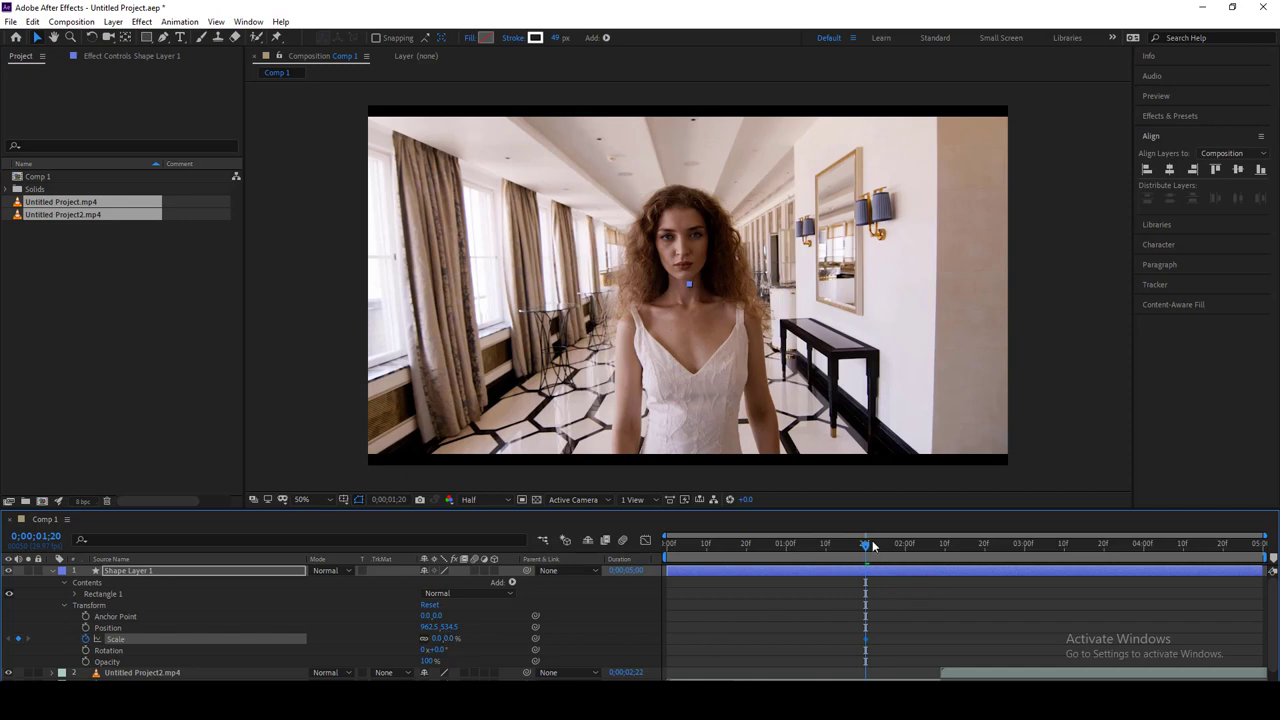
- At 0;00;02;22, set Shape Layer 1's scale to 100% as the second keyframe
drag(872, 545, 990, 565)
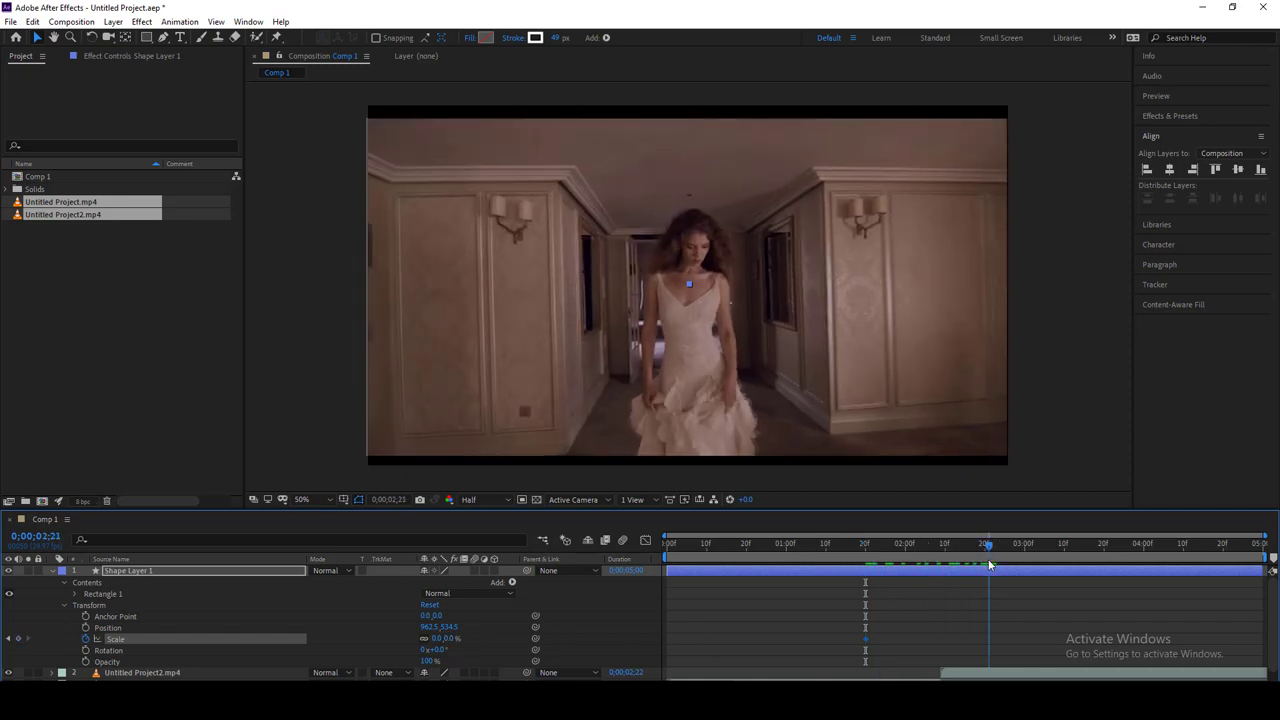
scroll(990, 600, down, 1)
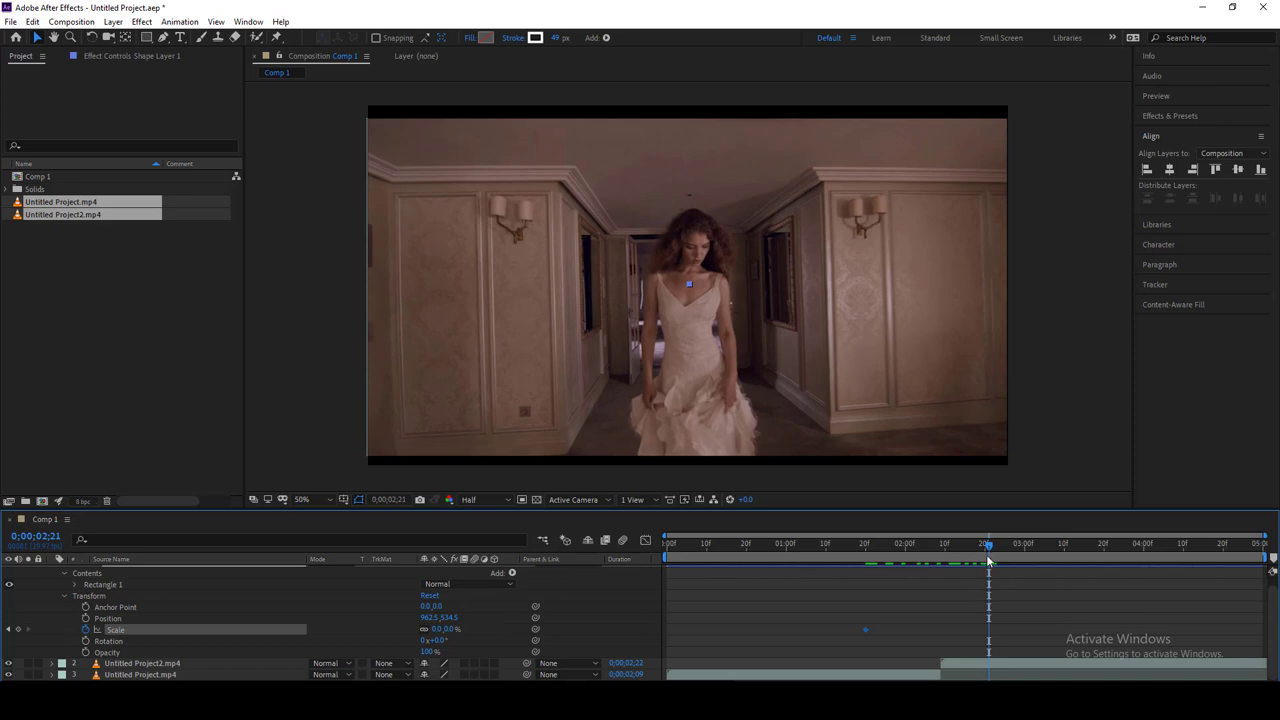
click(992, 549)
click(440, 629)
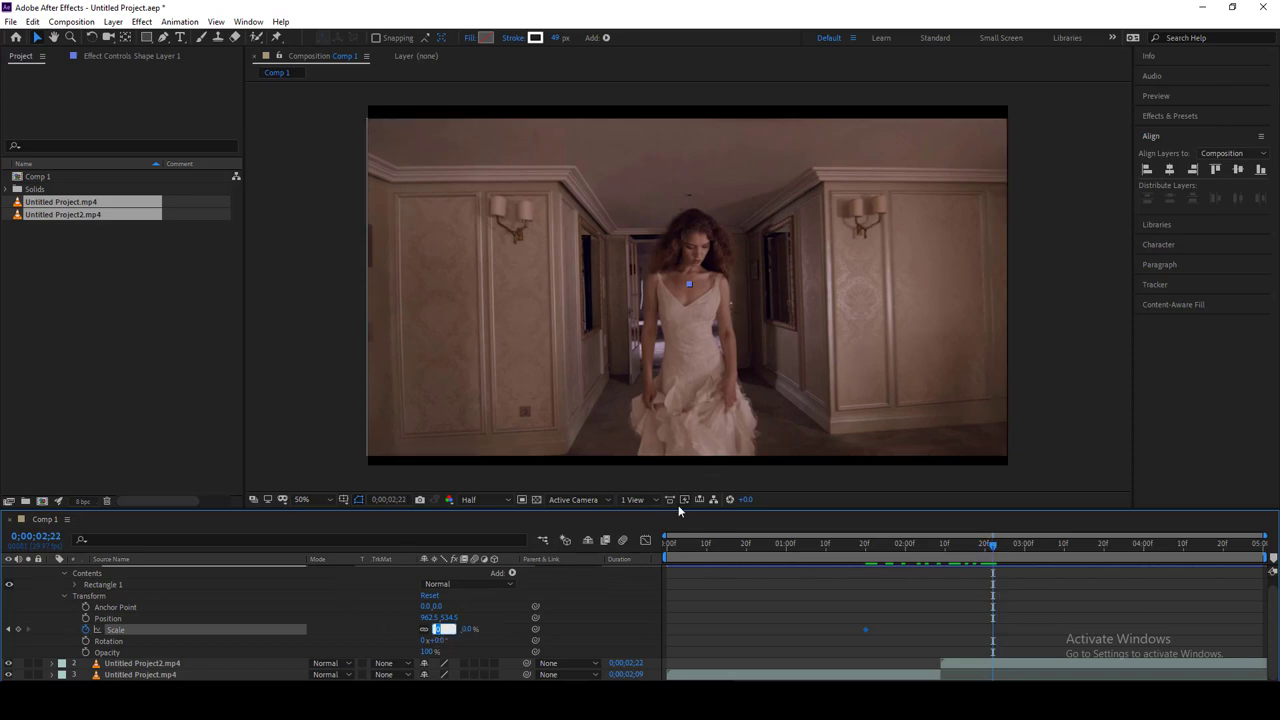
key(Return)
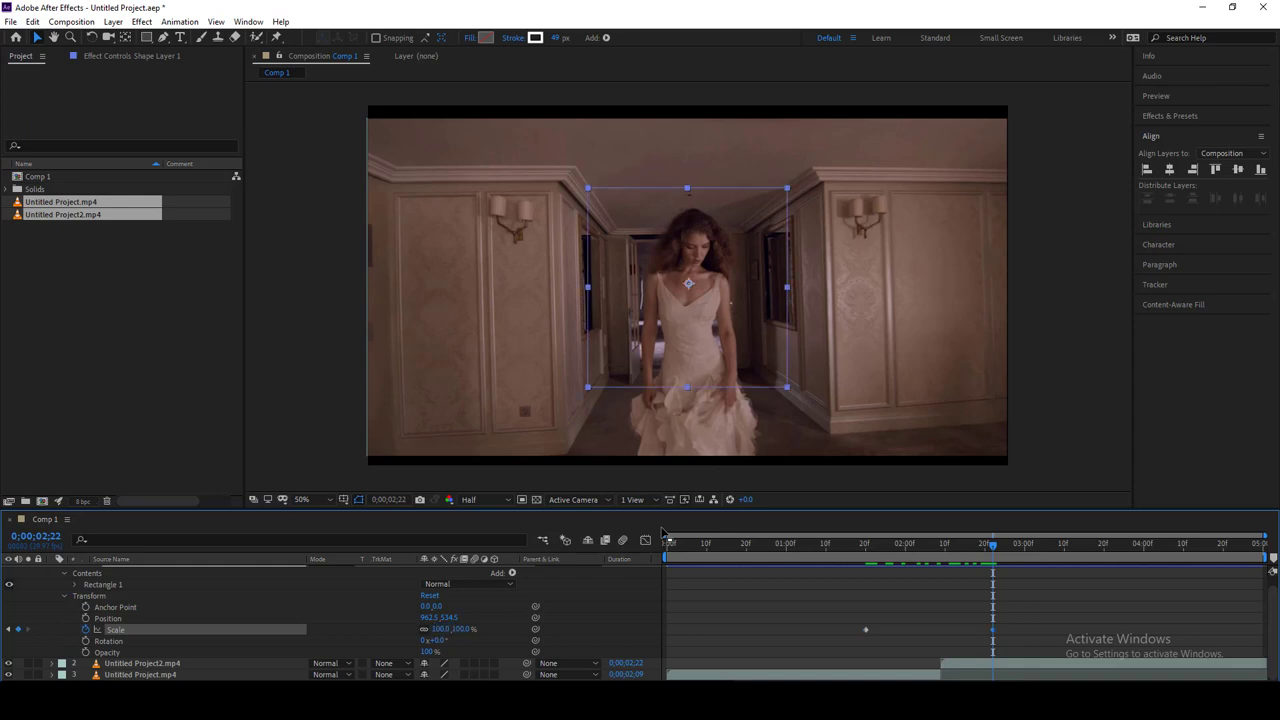
- Enlarge Shape Layer 1's rectangle at 0;00;02;22 until its border lies outside the frame, at a scale of about 359.9, 241.7%
key(ctrl+t)
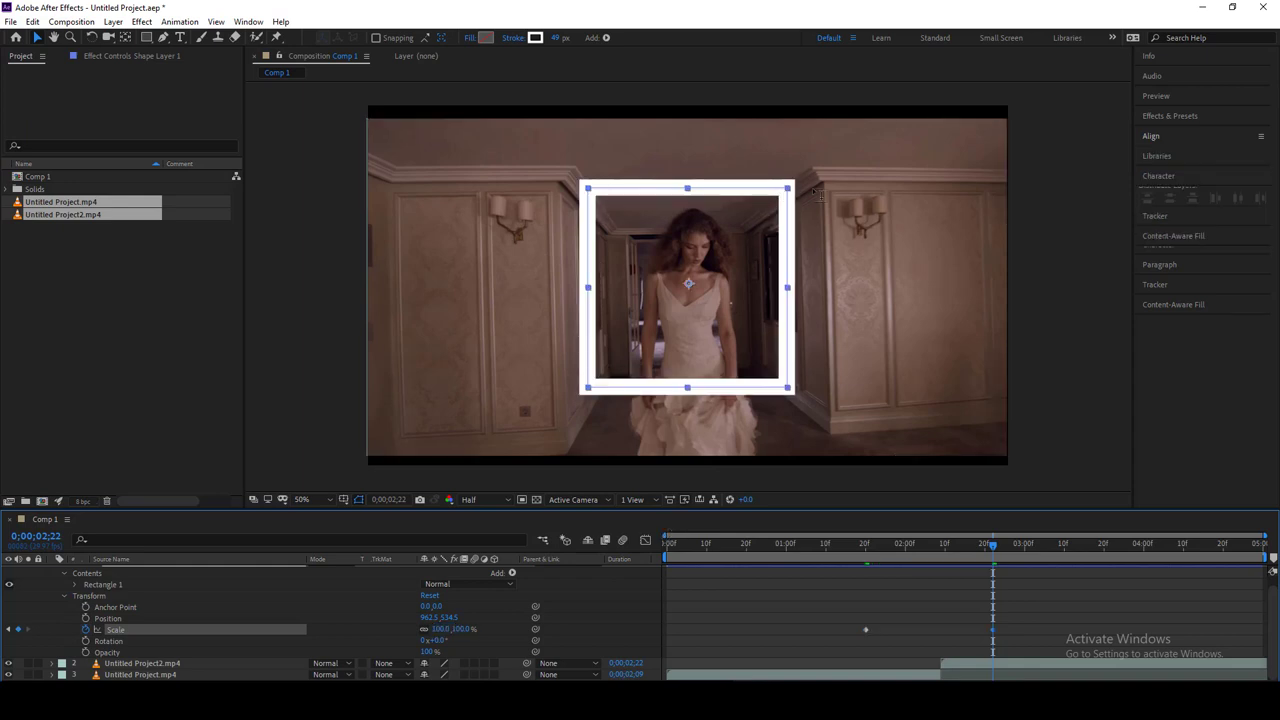
click(36, 38)
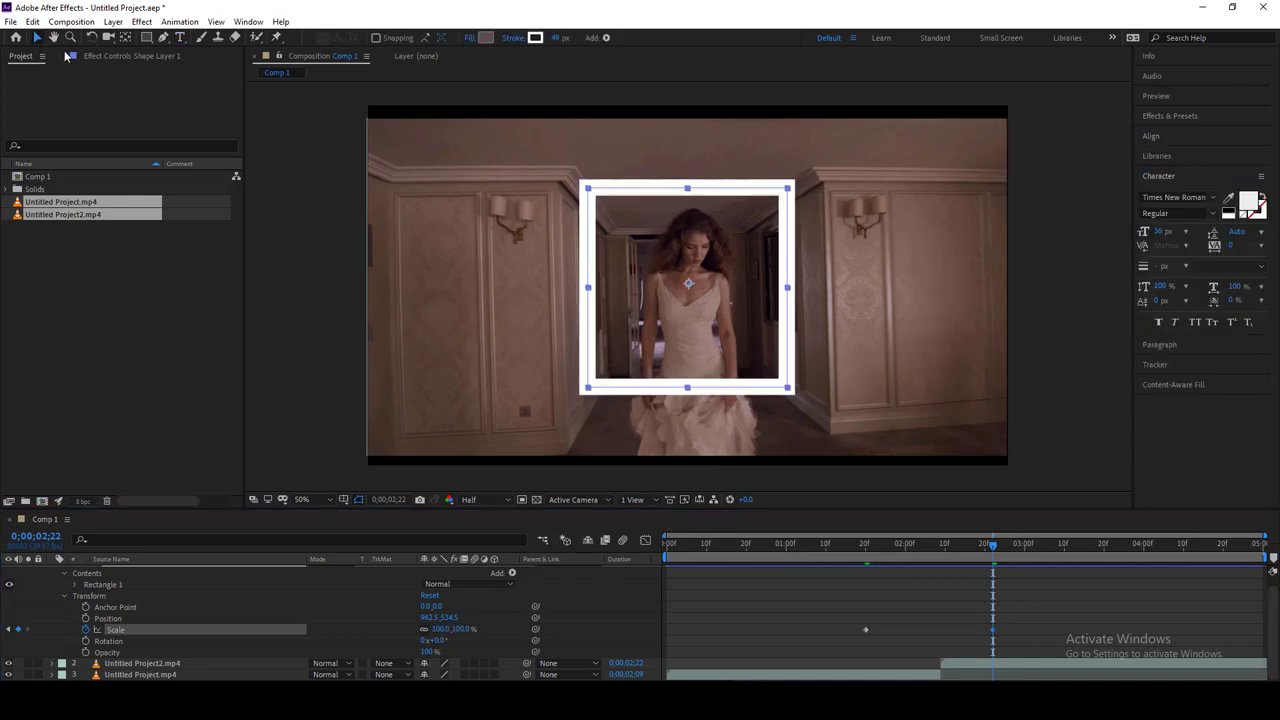
click(781, 189)
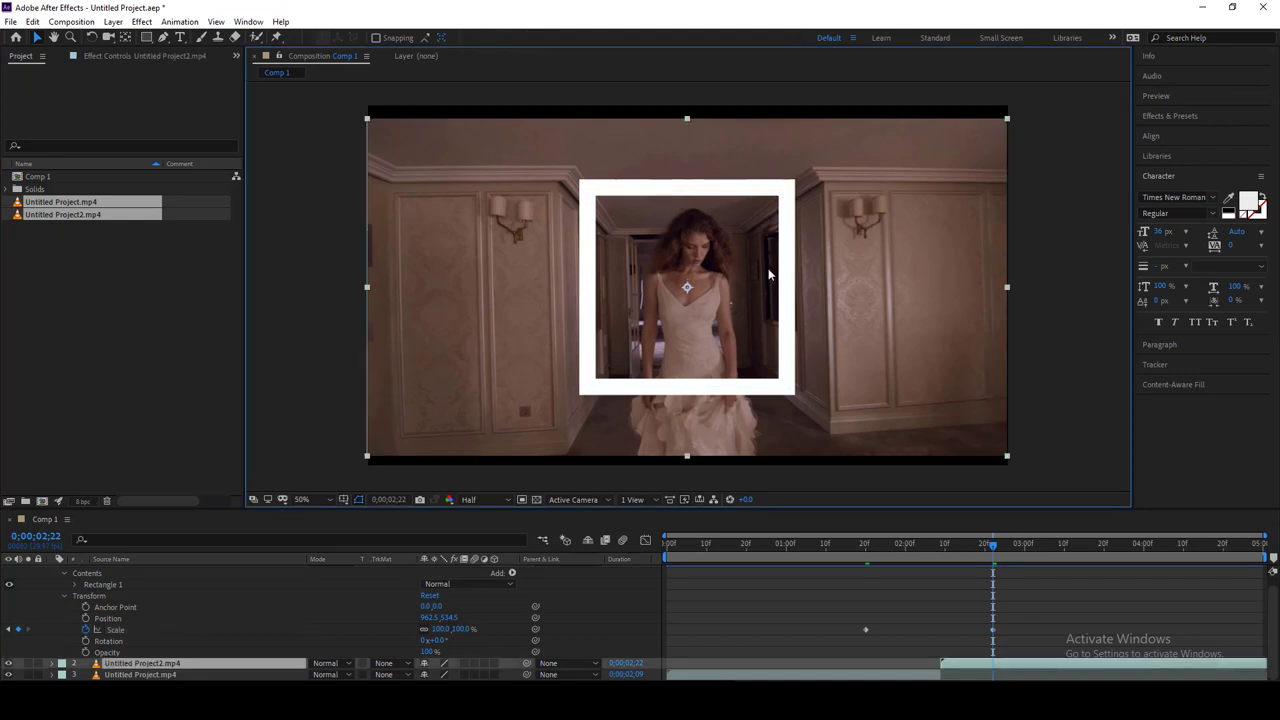
key(ctrl+t)
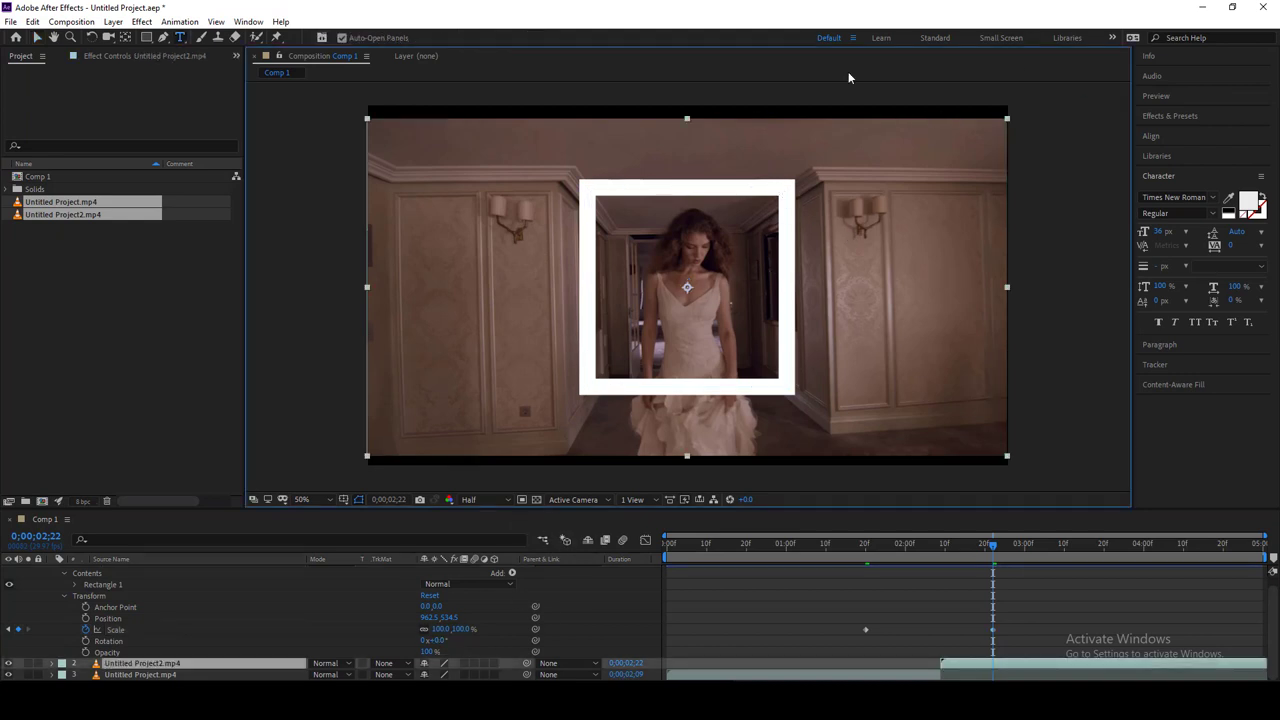
scroll(348, 596, up, 1)
click(170, 572)
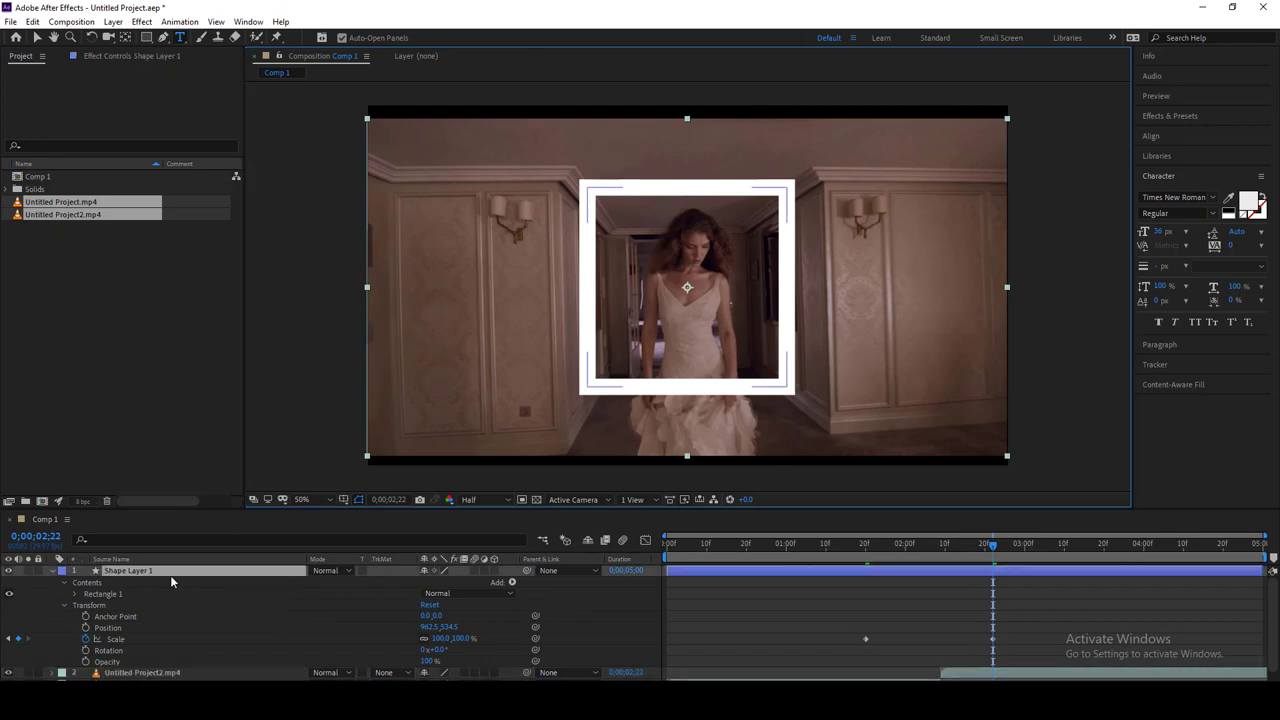
click(39, 40)
drag(788, 187, 1042, 52)
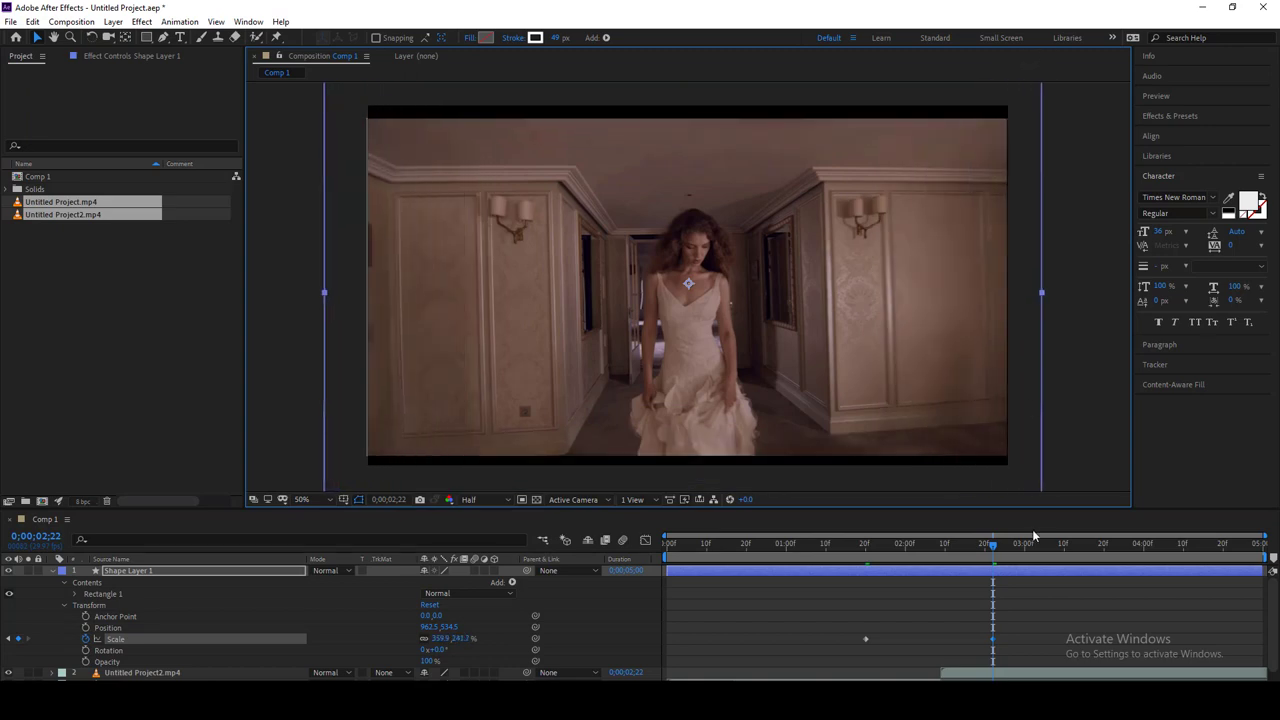
- Preview Shape Layer 1's scale animation and check the growing frame back to 0;00;02;05 with motion blur enabled
drag(993, 548, 973, 565)
key(space)
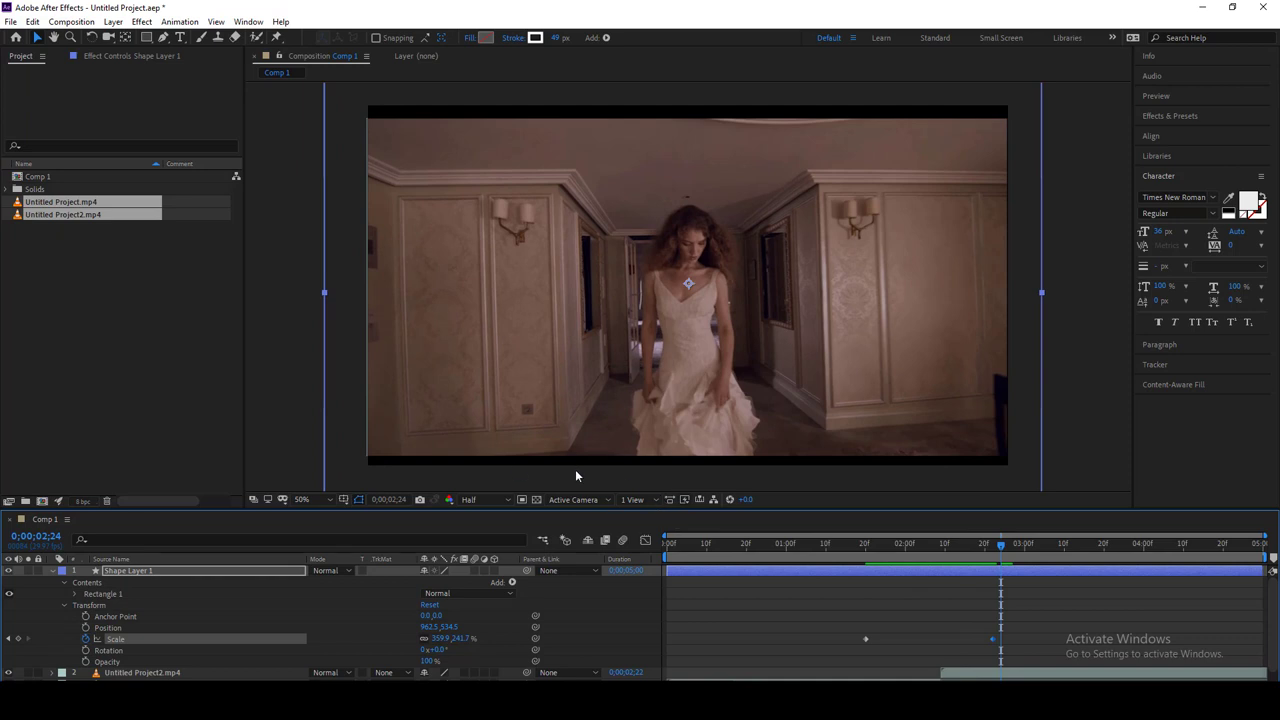
click(303, 412)
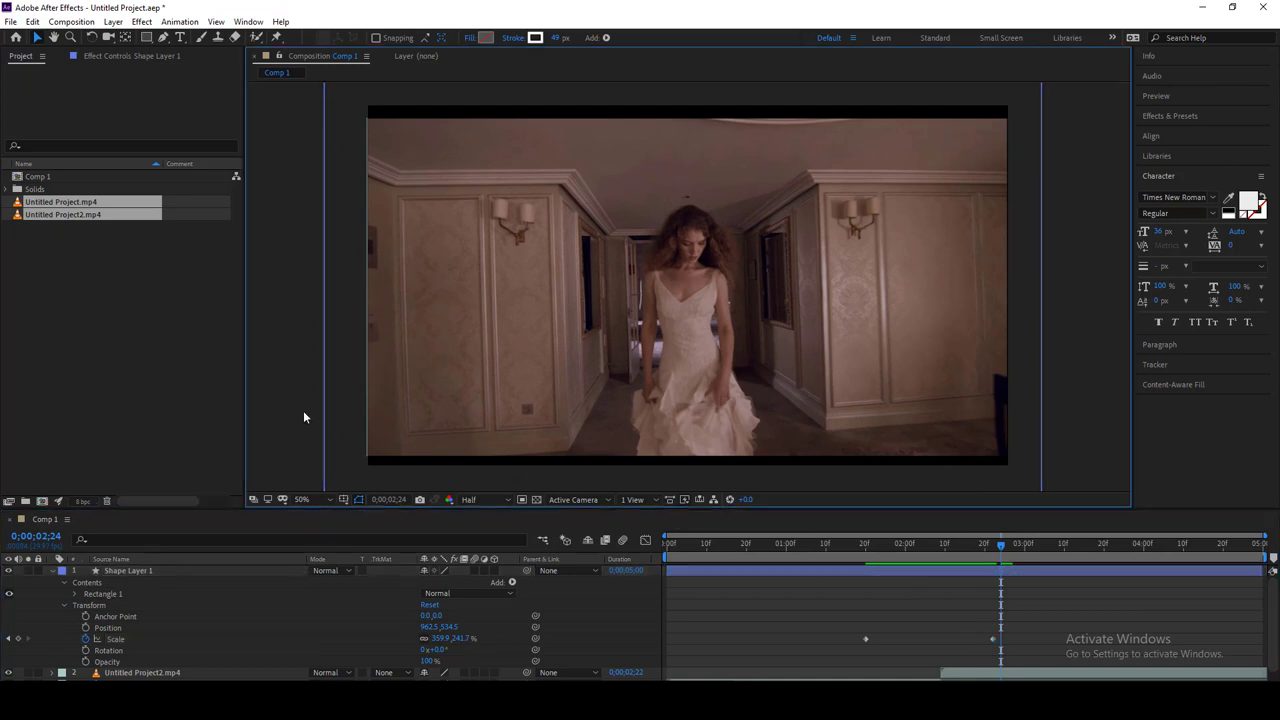
drag(1002, 548, 939, 568)
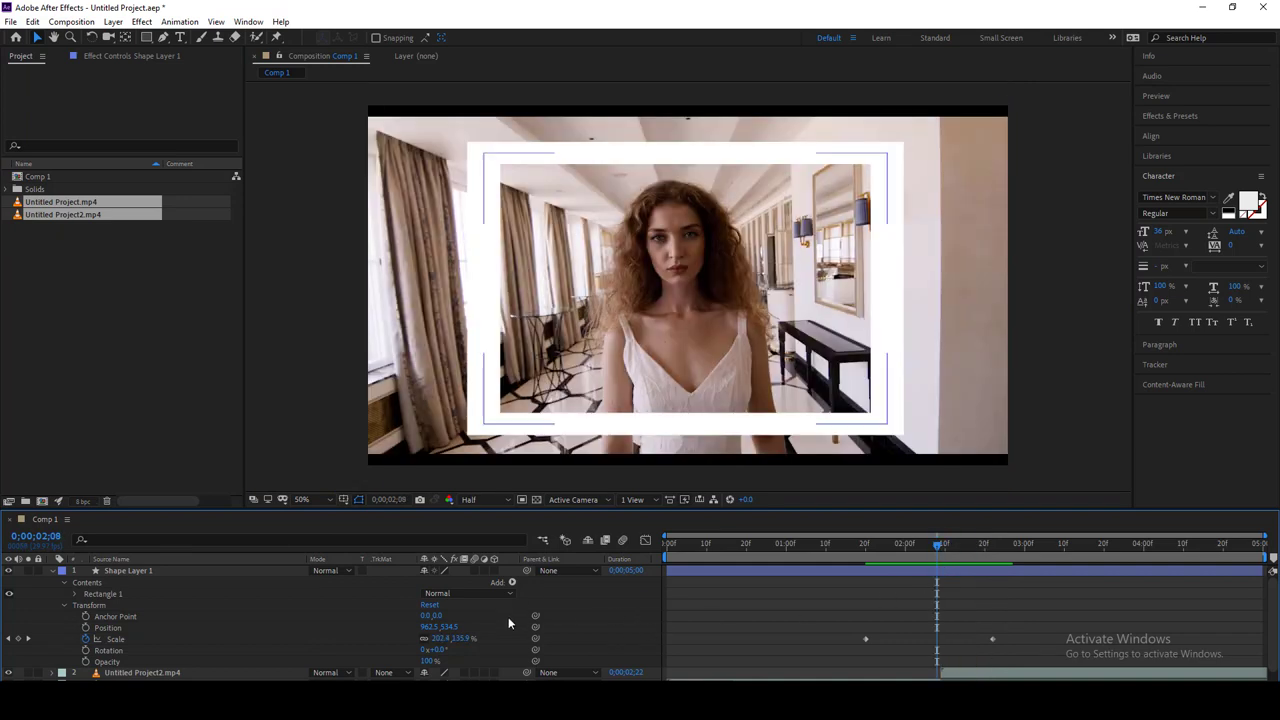
mouse_move(937, 546)
mouse_down()
mouse_move(912, 545)
mouse_move(939, 550)
mouse_move(926, 561)
mouse_up()
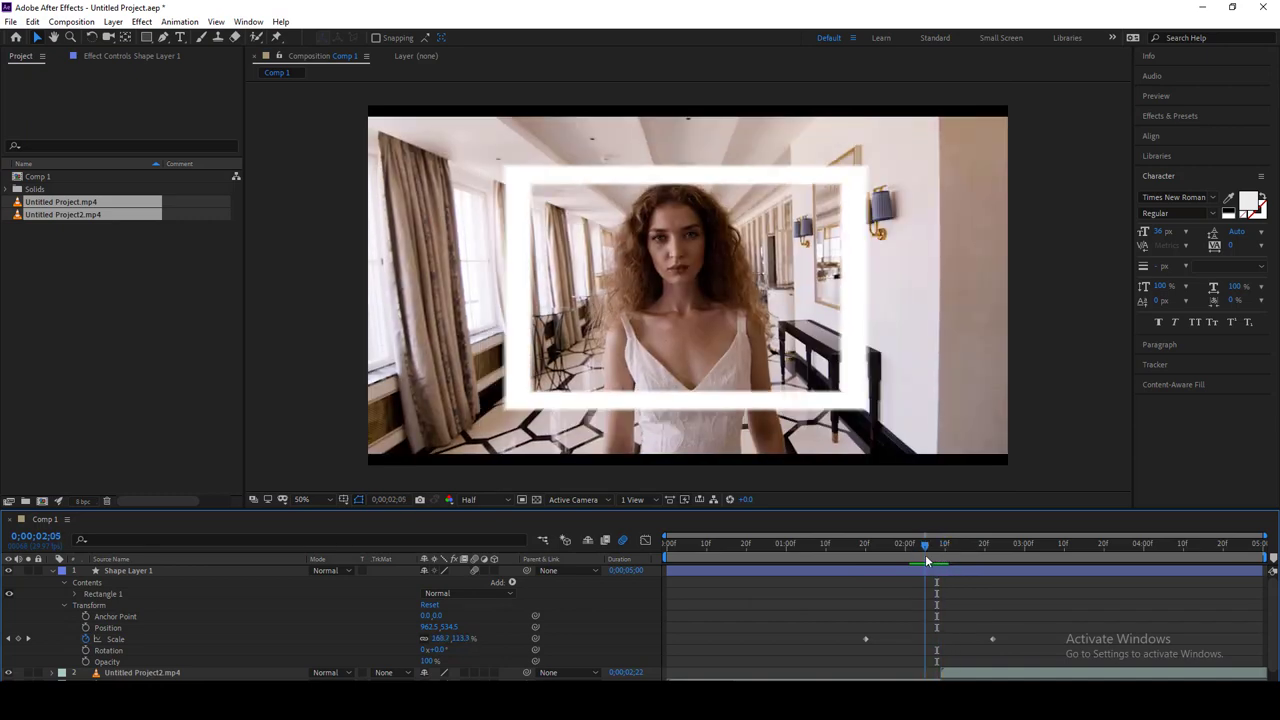
- Try to draw rectangular masks on Untitled Project2.mp4 along the white frame at 0;00;02;05
scroll(1054, 605, down, 1)
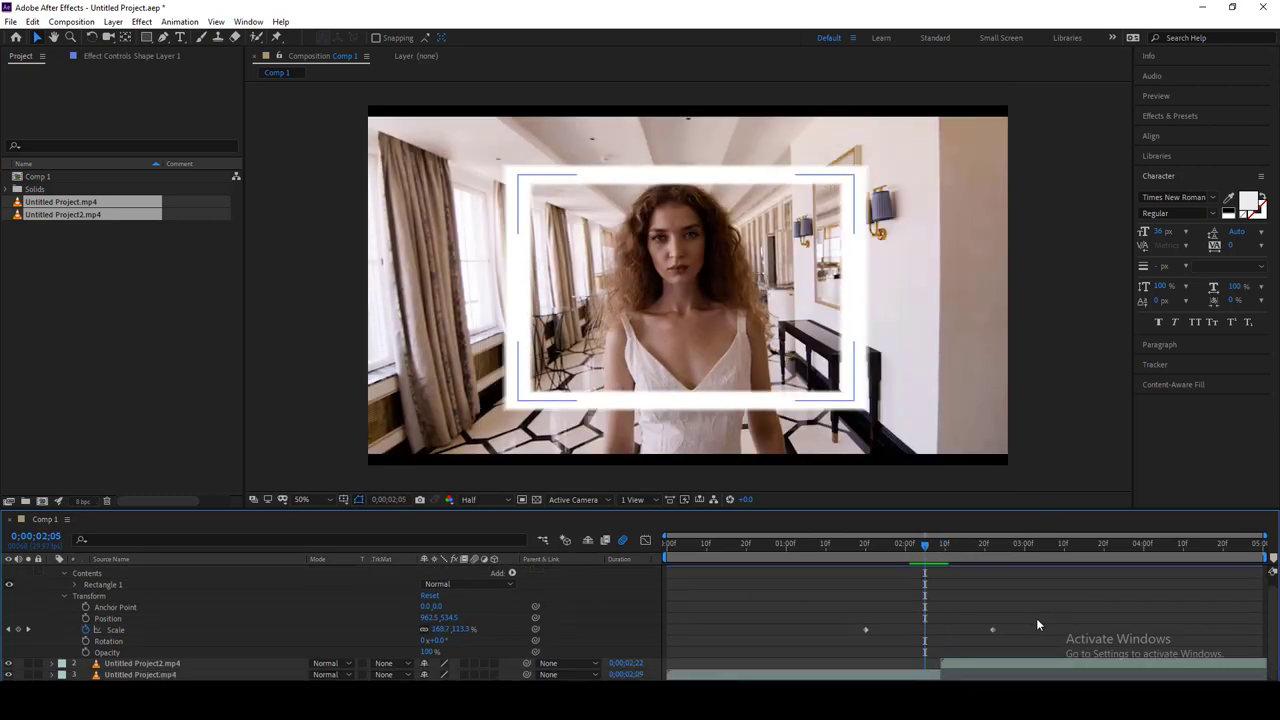
click(198, 663)
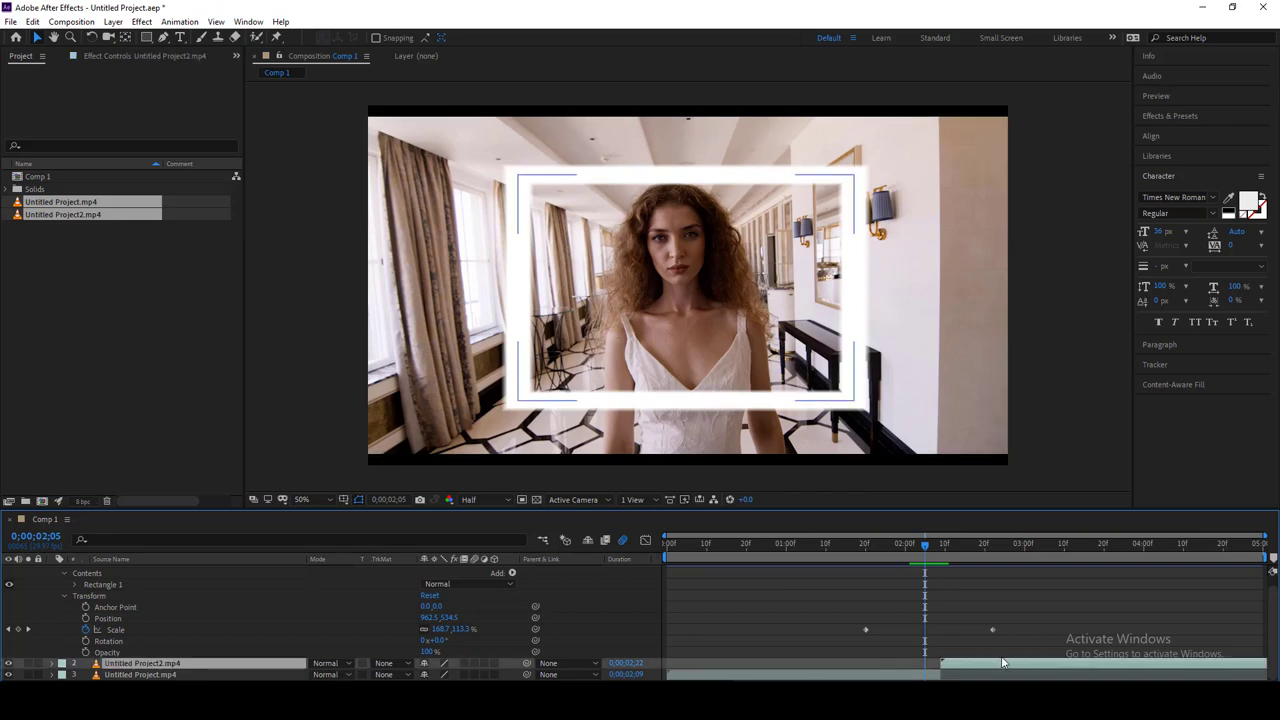
drag(992, 615, 862, 643)
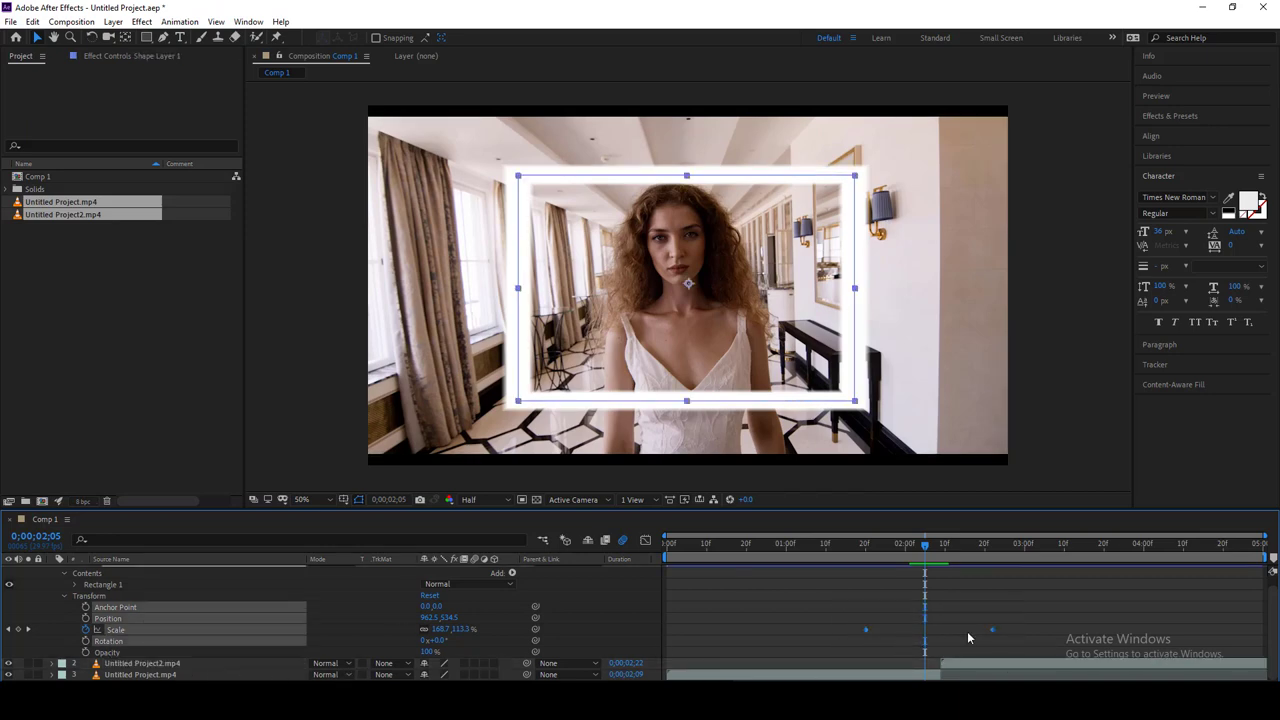
click(911, 665)
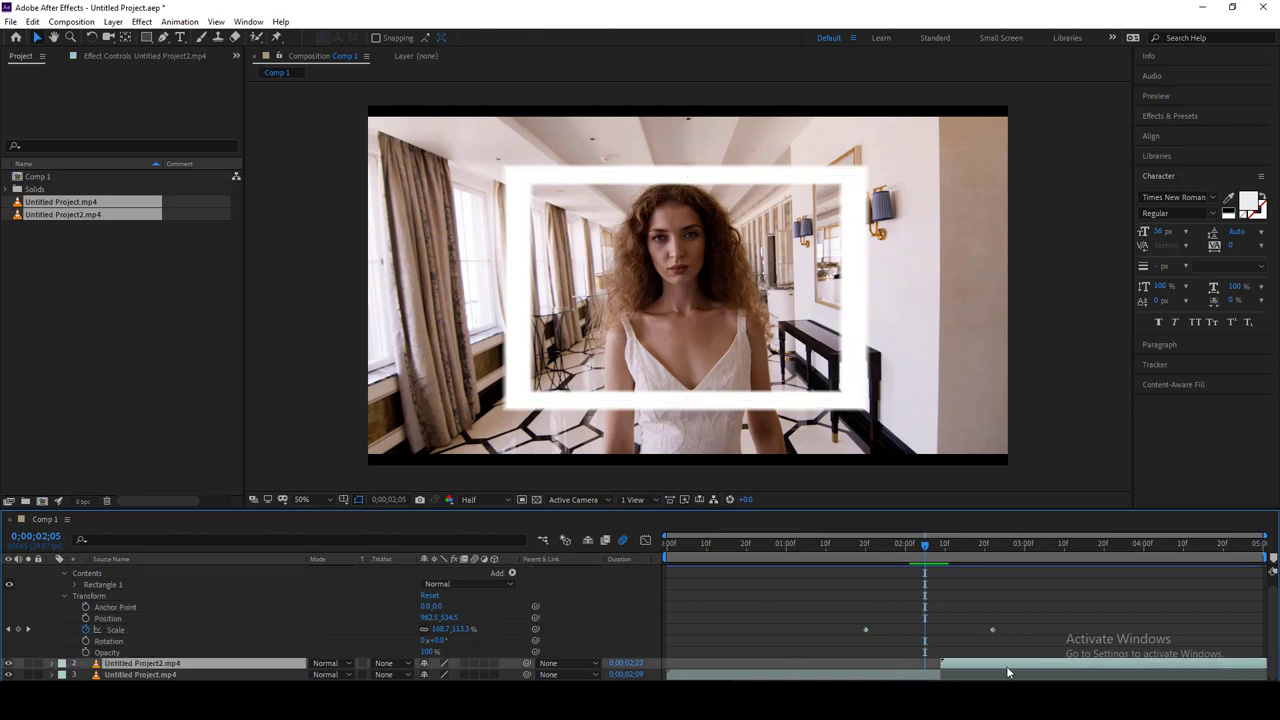
mouse_move(917, 546)
mouse_down()
mouse_move(889, 554)
mouse_move(944, 556)
mouse_move(925, 566)
mouse_up()
scroll(472, 596, up, 1)
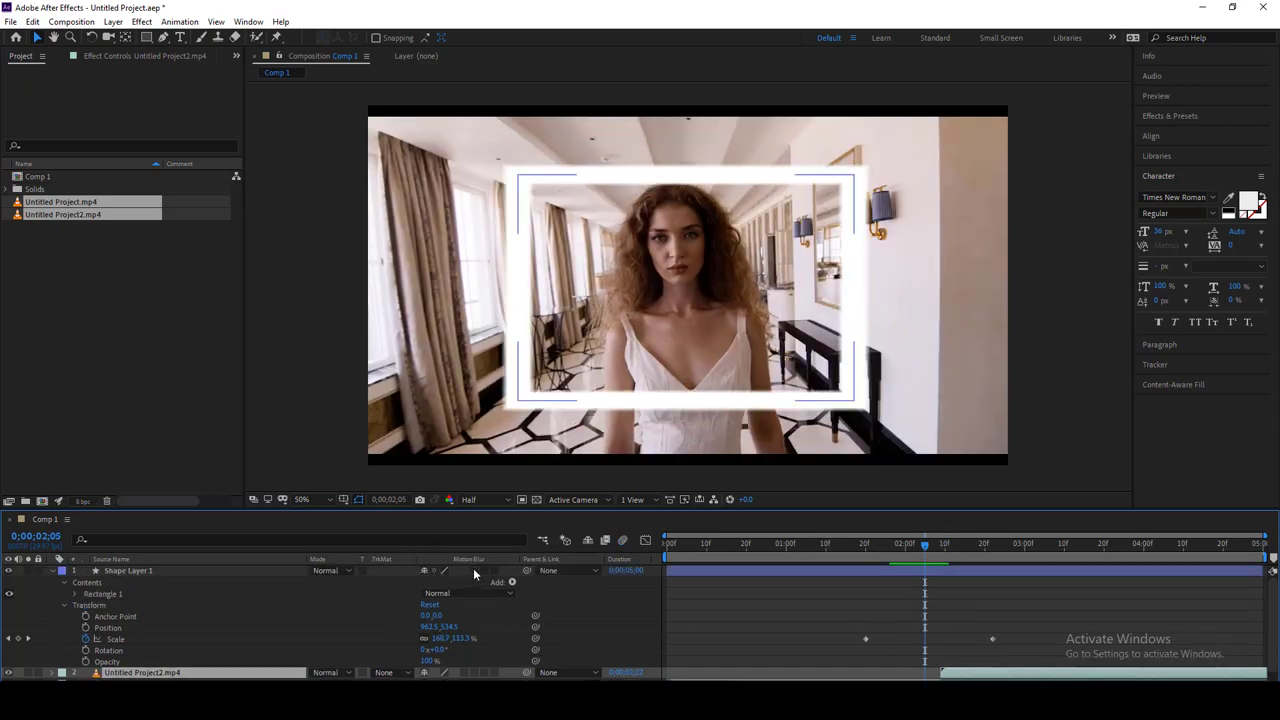
click(146, 36)
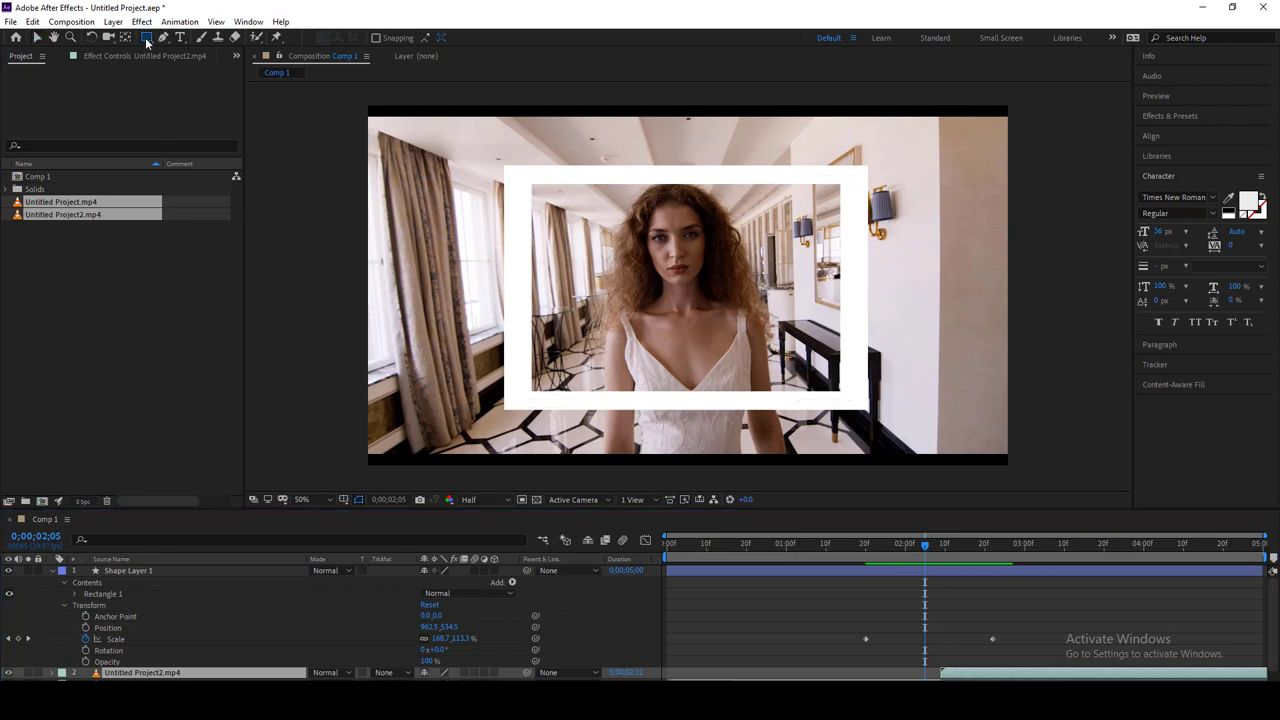
drag(528, 173, 583, 240)
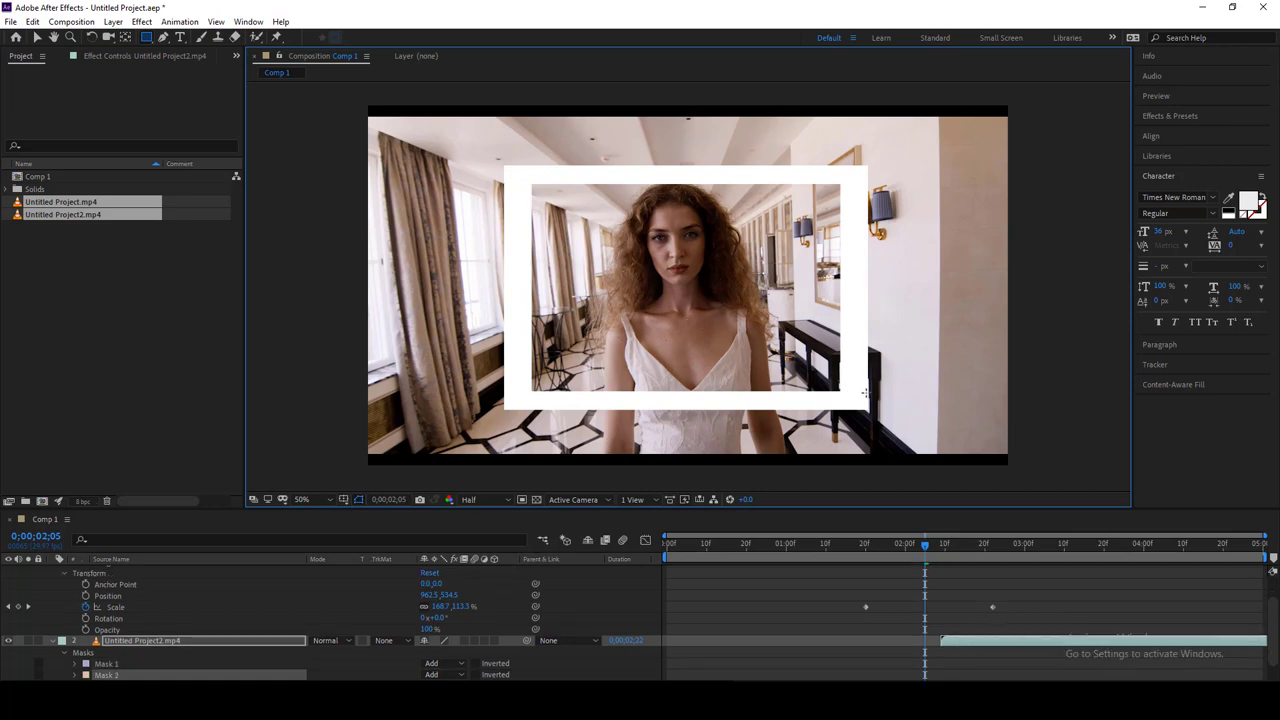
- Delete Mask 2 and Mask 1 from Untitled Project2.mp4
scroll(279, 642, down, 1)
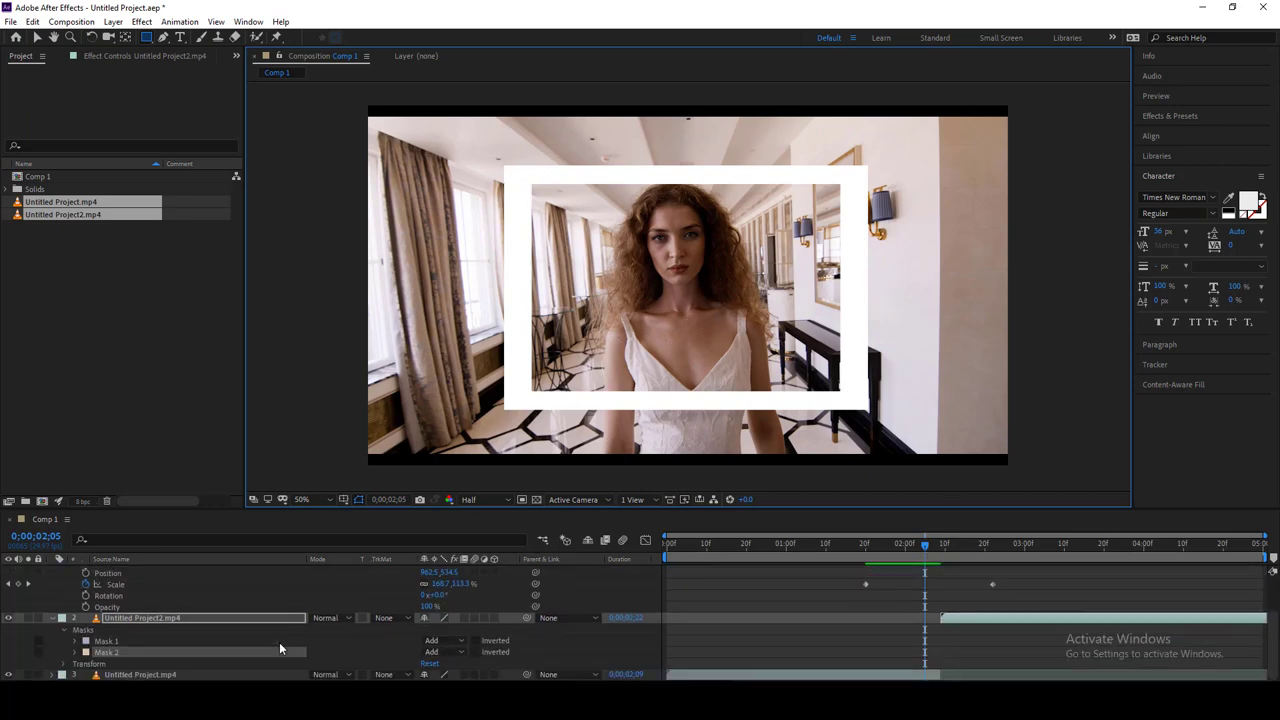
click(102, 653)
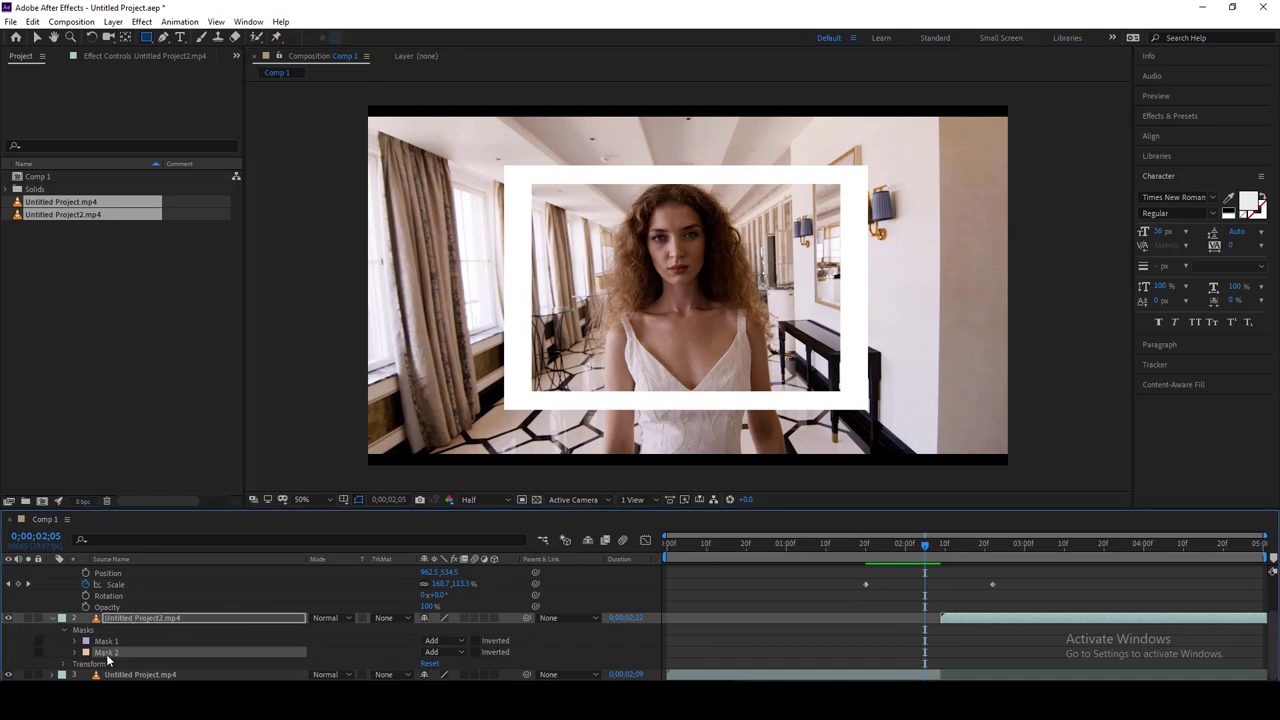
key(Delete)
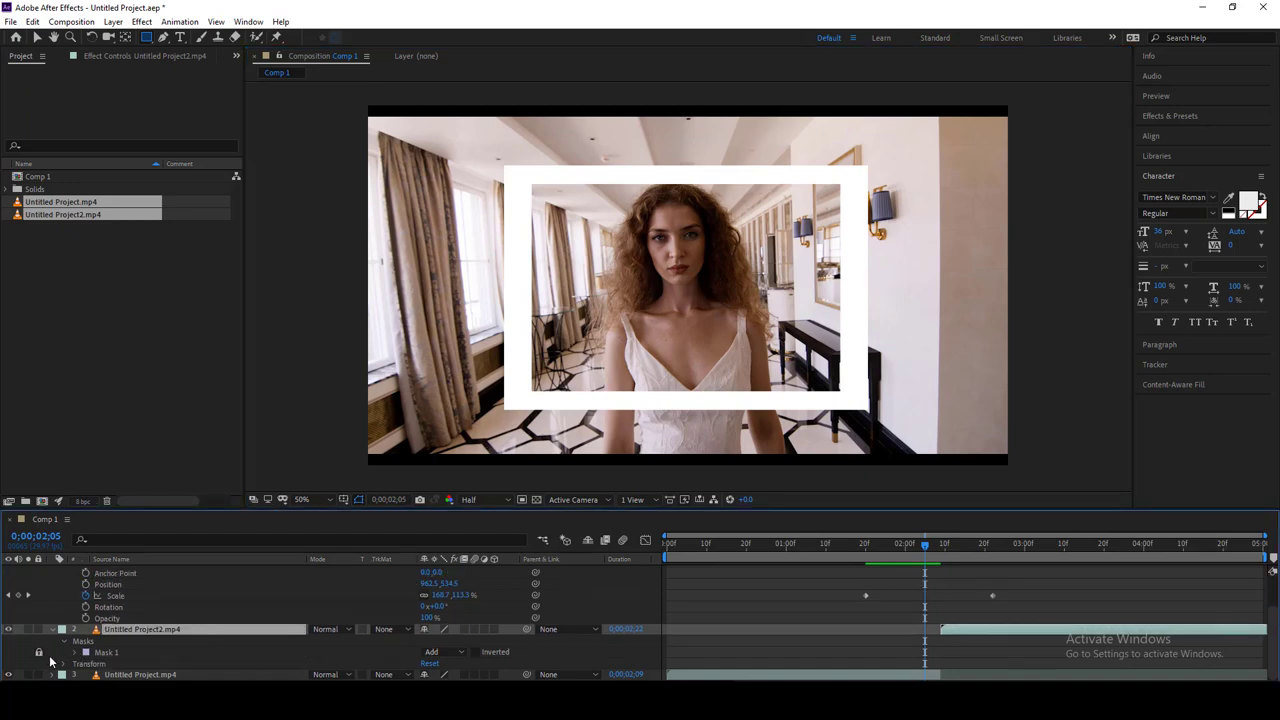
click(114, 655)
key(Delete)
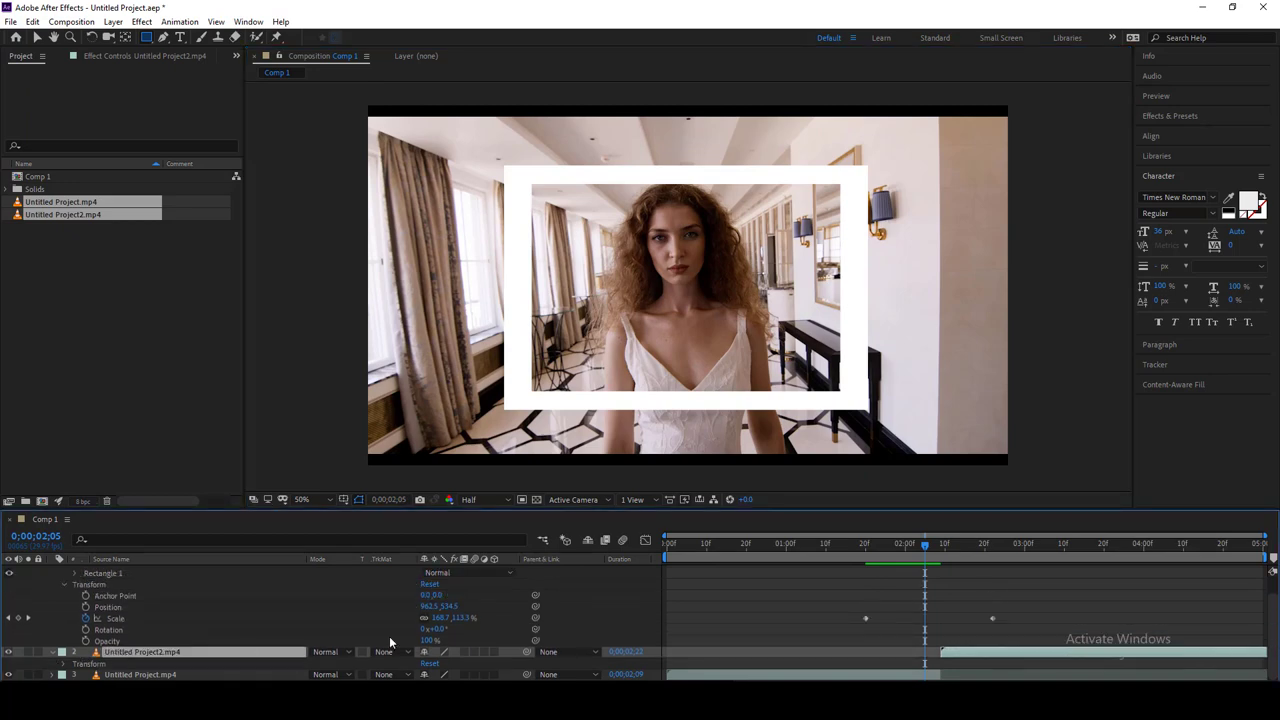
- Shift Untitled Project2.mp4 earlier so it starts at the first scale keyframe, 0;00;01;20, and go to 0;00;01;28
drag(925, 545, 881, 560)
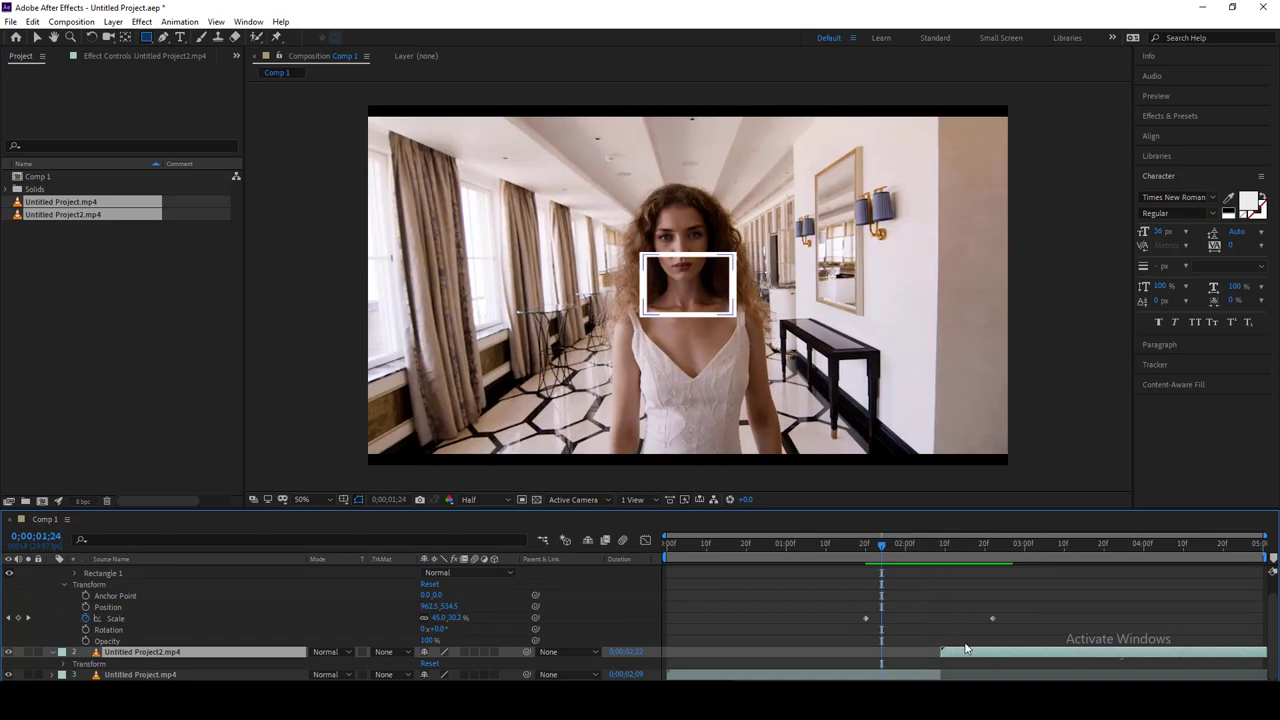
drag(990, 656, 915, 657)
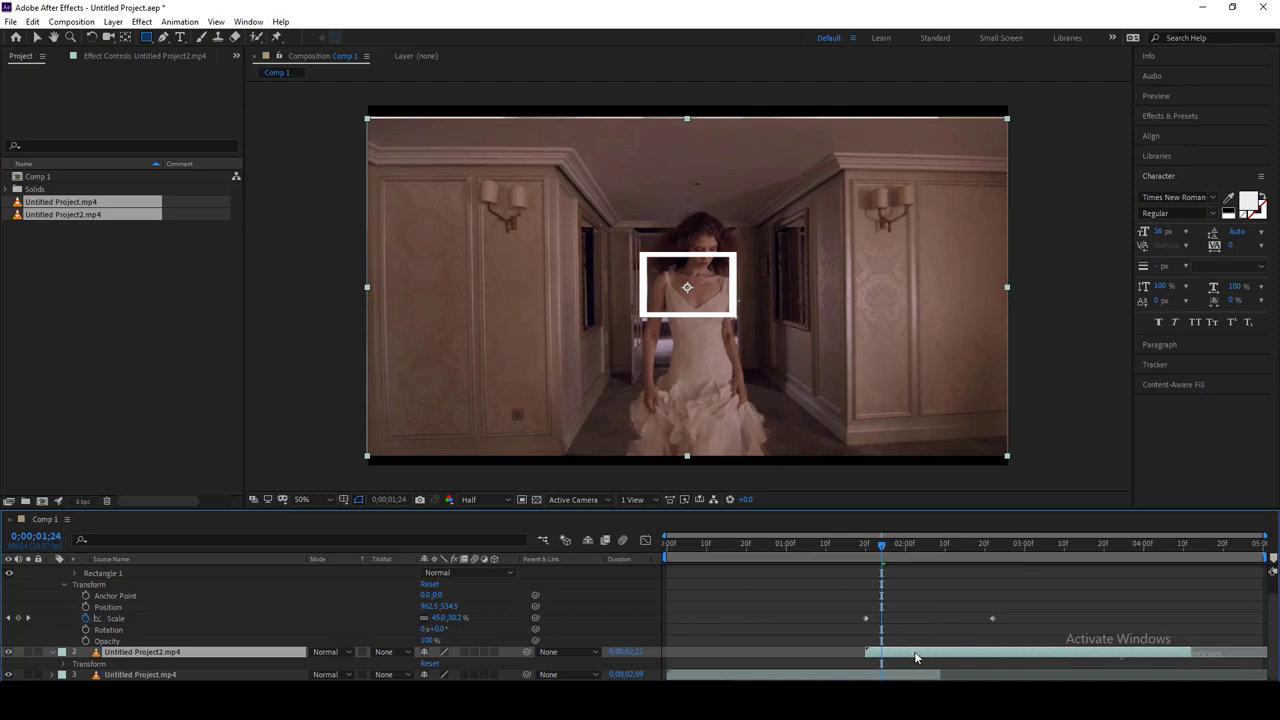
click(868, 550)
drag(868, 550, 899, 559)
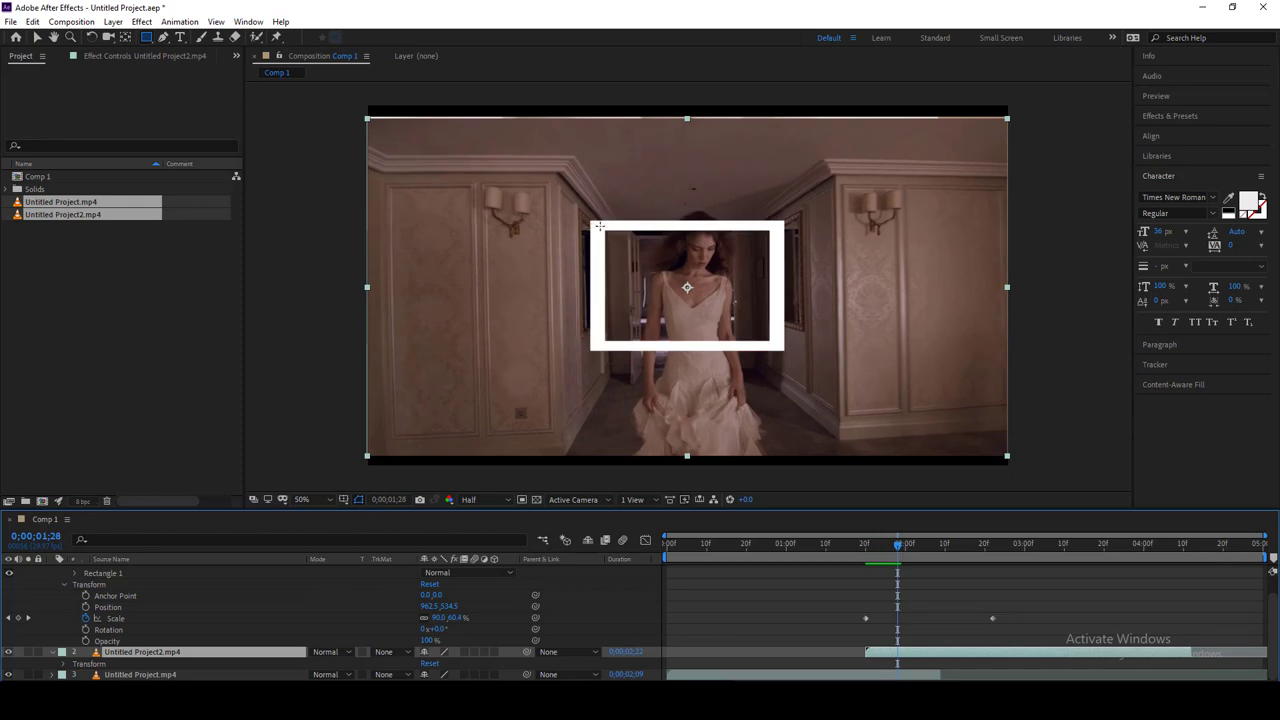
- Draw a rectangular mask on Untitled Project2.mp4 along the white frame at 0;00;01;28 and start Mask Path keyframing there
drag(598, 226, 780, 344)
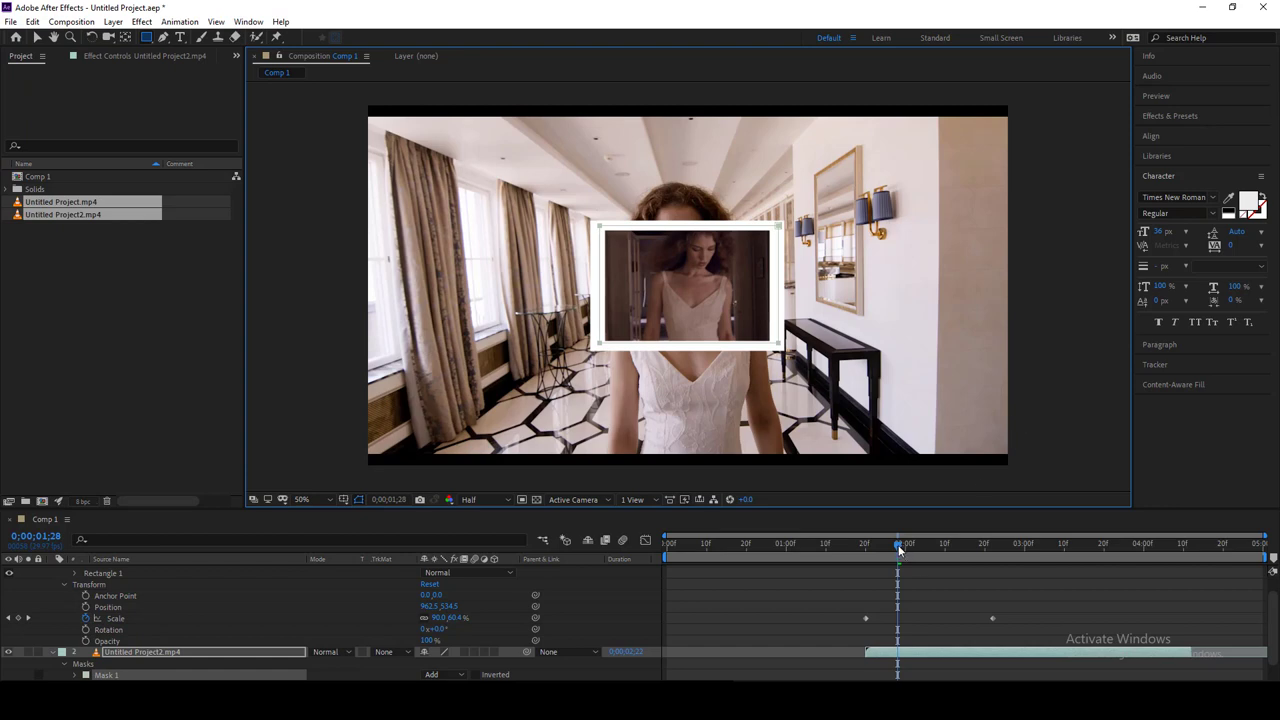
mouse_move(898, 546)
mouse_down()
mouse_move(993, 551)
mouse_move(899, 568)
mouse_up()
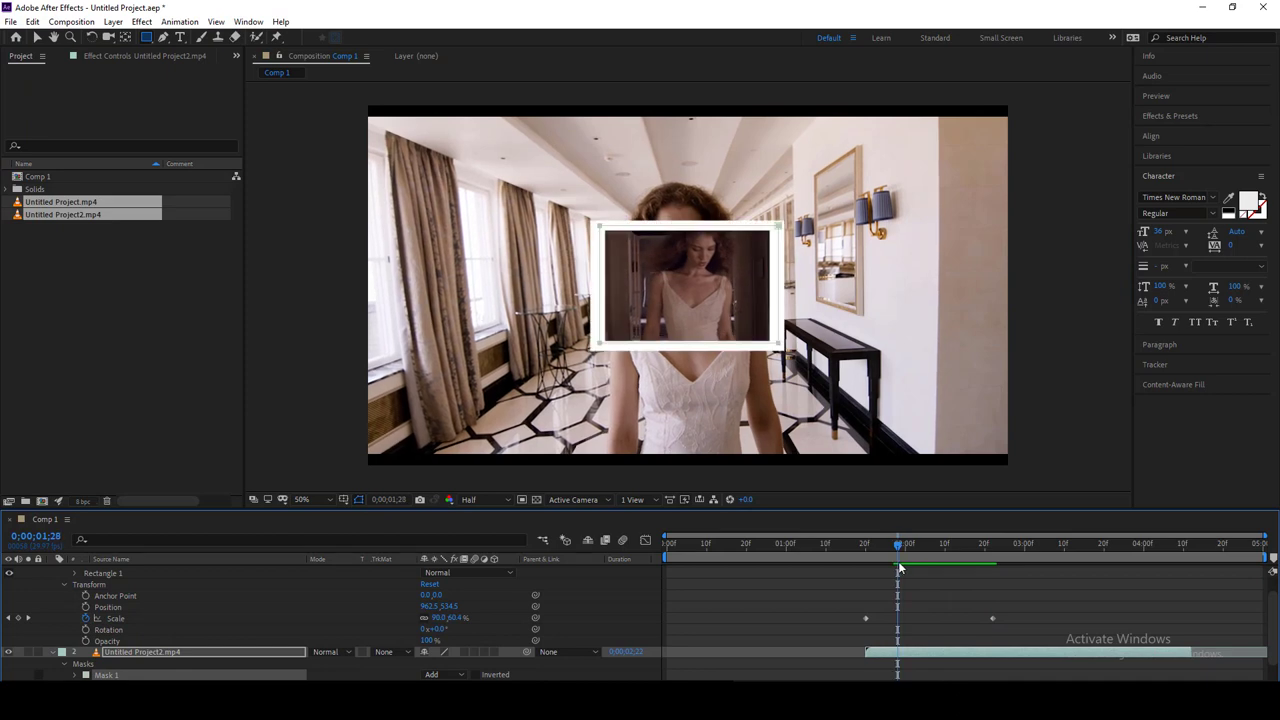
scroll(250, 636, down, 1)
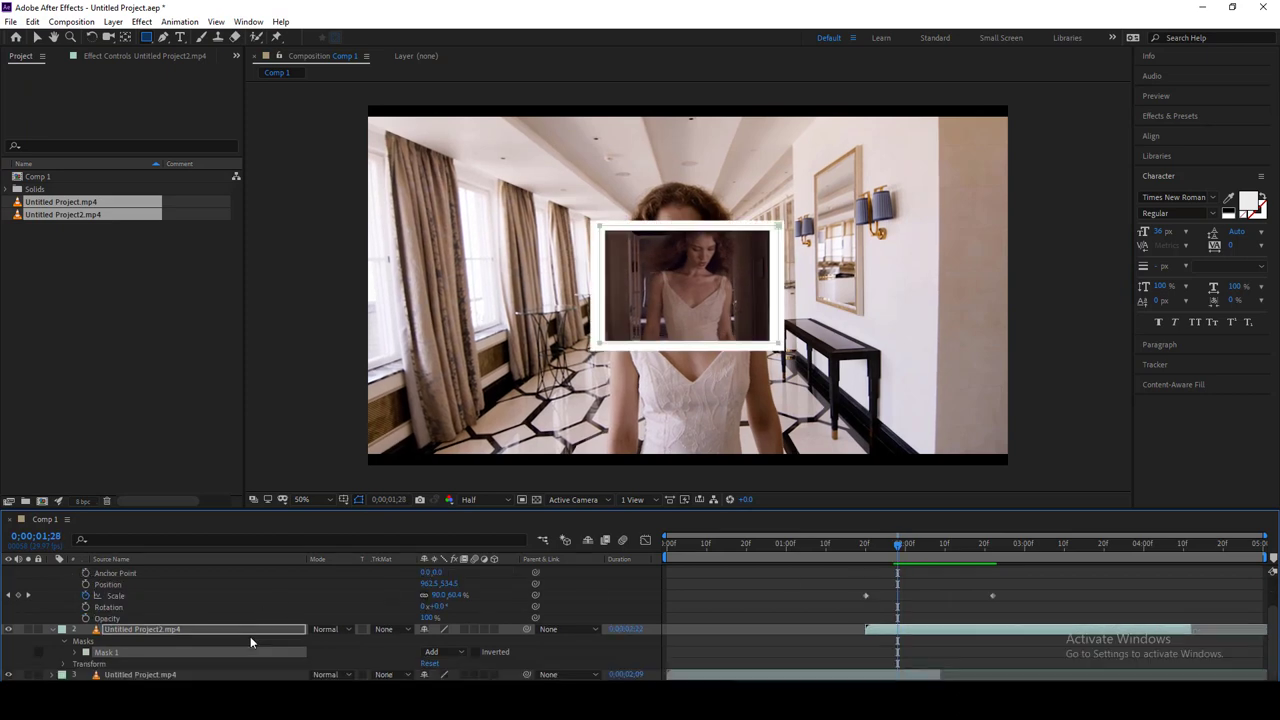
click(76, 652)
scroll(76, 652, down, 1)
click(97, 641)
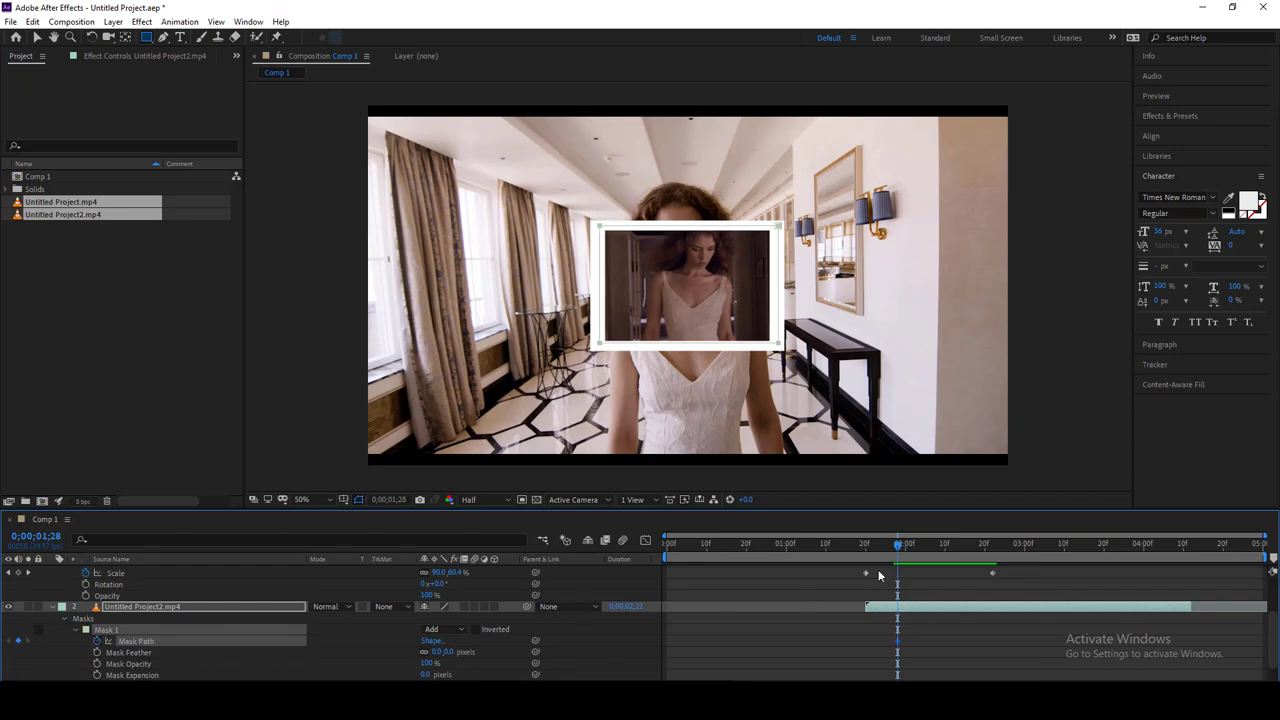
- Scale Mask 1 proportionally from its centre beyond the composition edges at 0;00;02;22, the last scale keyframe
drag(905, 547, 991, 558)
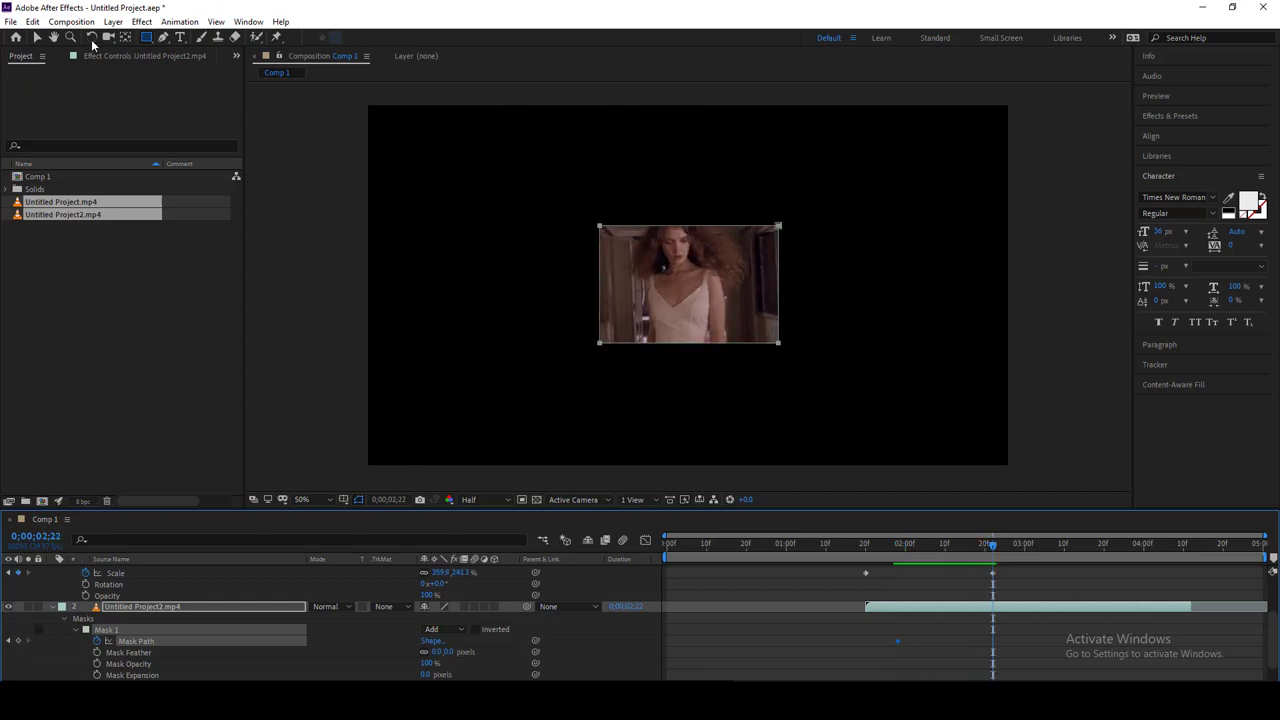
click(40, 36)
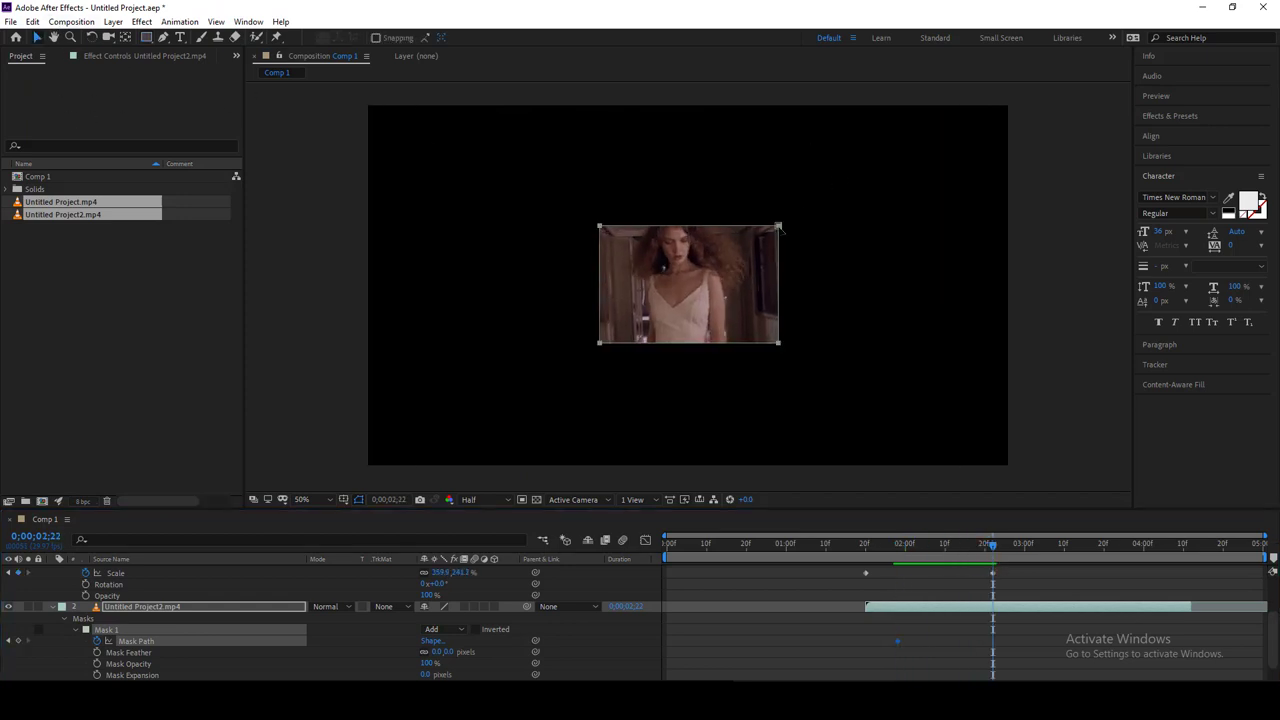
drag(779, 226, 803, 206)
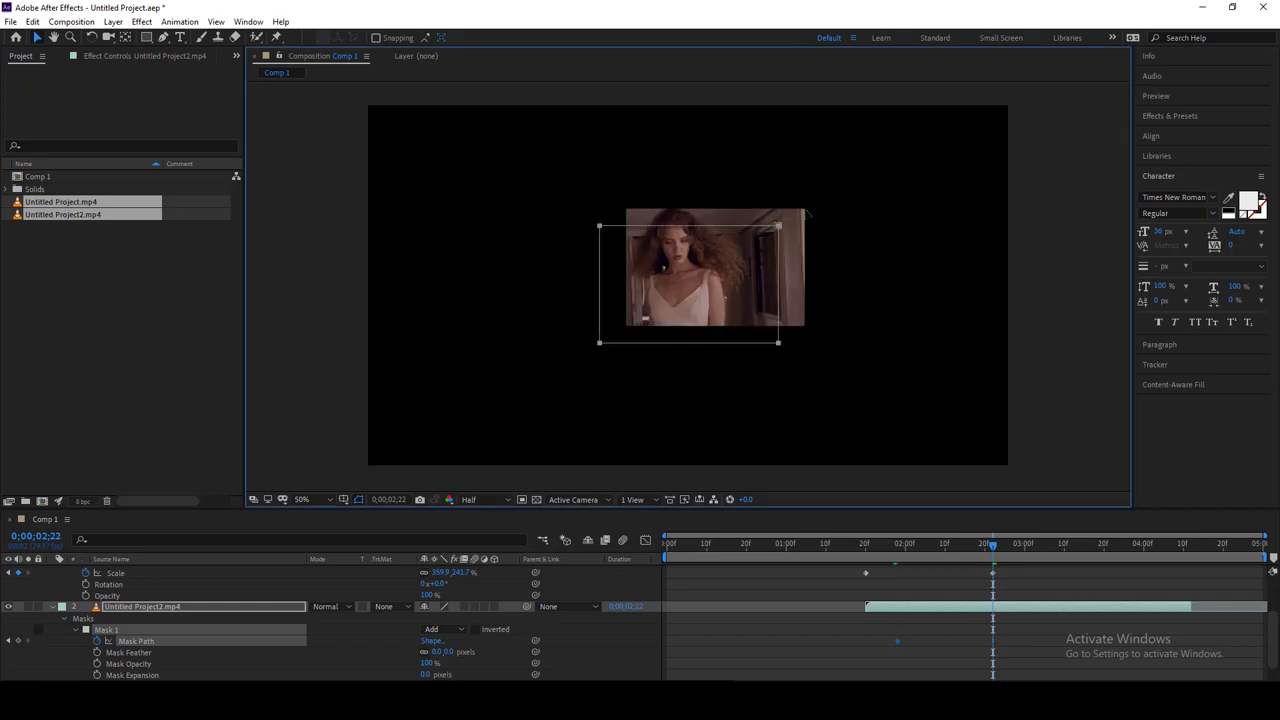
key(ctrl+z)
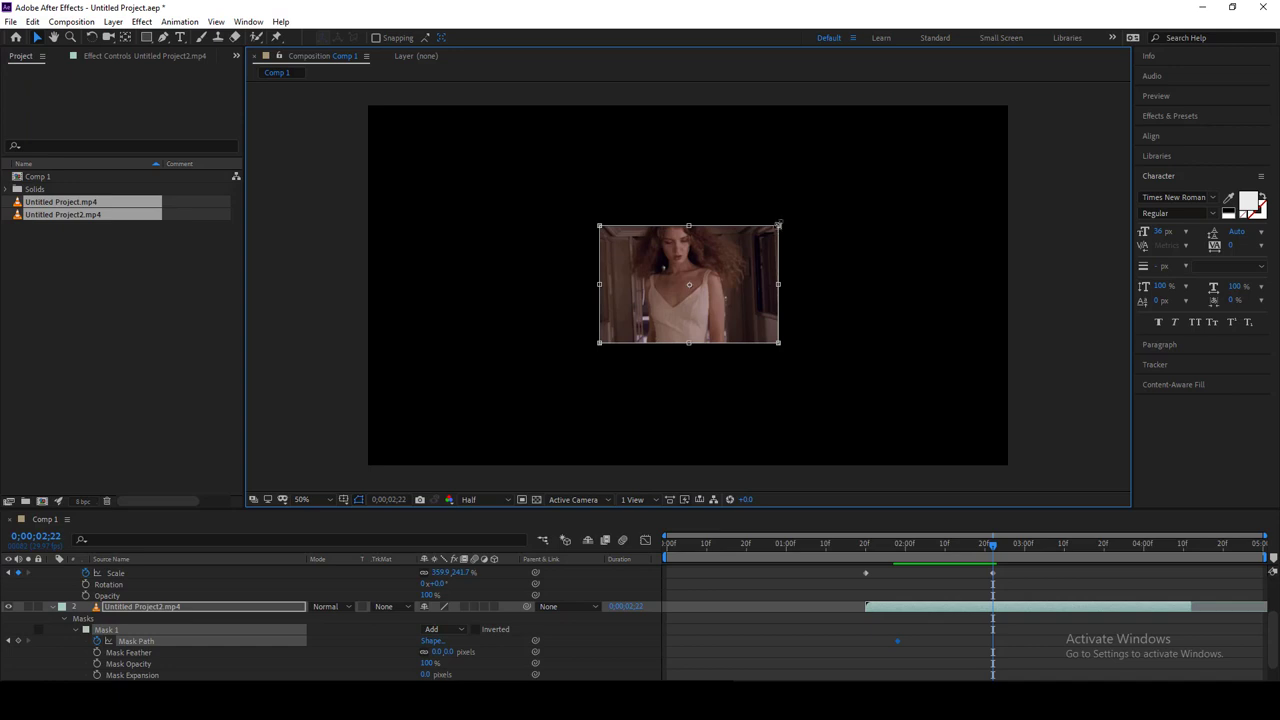
drag(779, 225, 1040, 86)
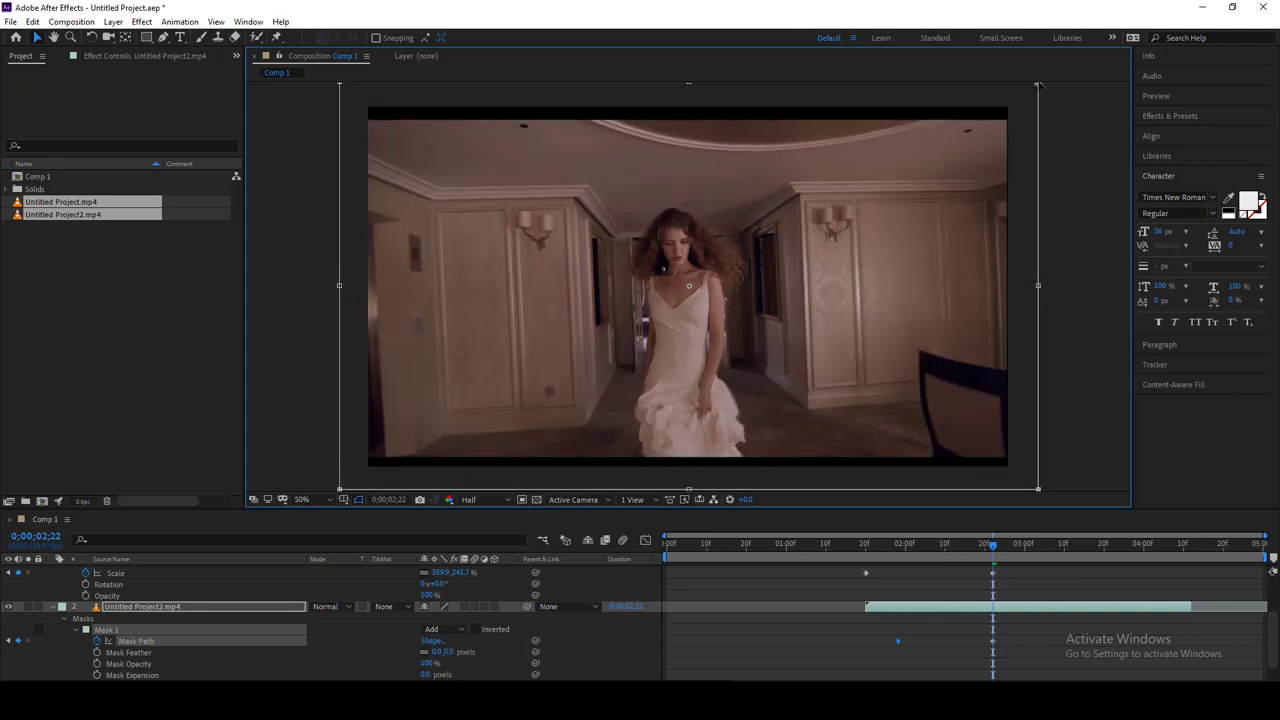
- Shrink Mask 1 to a tiny rectangle at its centre at 0;00;01;20, the first scale keyframe
drag(995, 552, 870, 580)
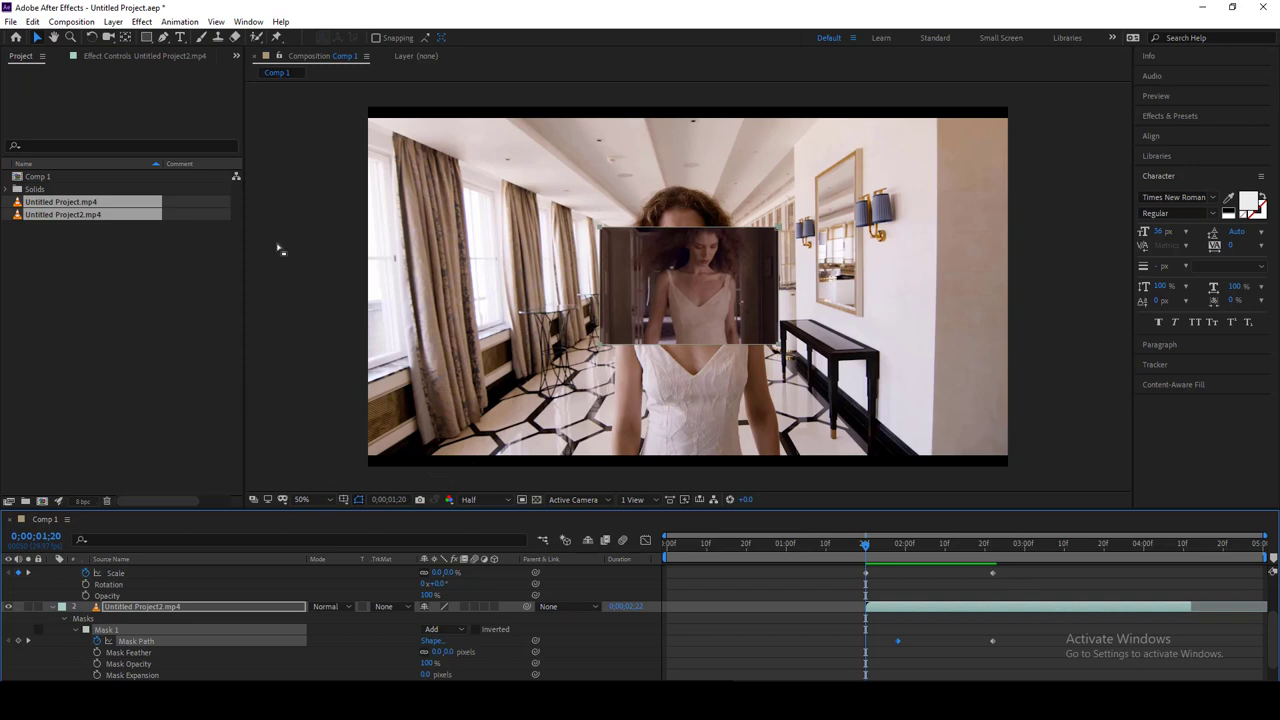
click(697, 293)
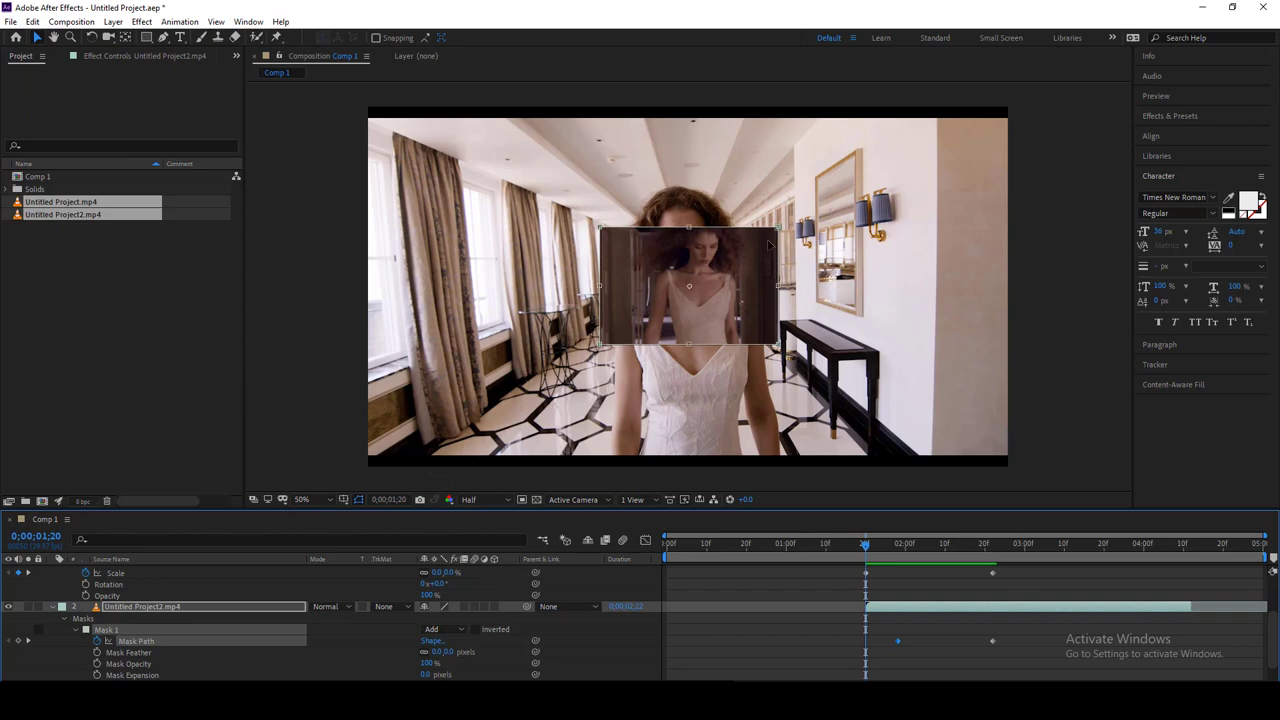
drag(780, 228, 690, 289)
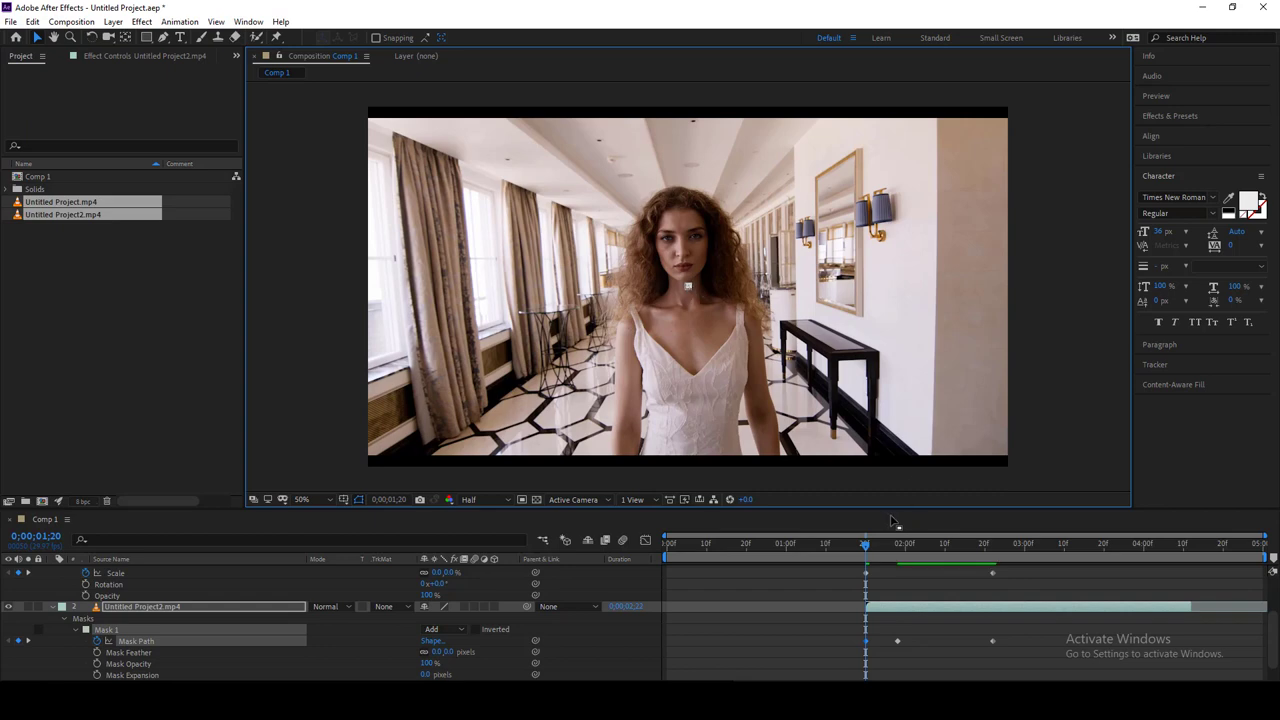
- Preview the mask animation and check how well the mask follows the growing white frame between its keyframes
drag(867, 546, 695, 568)
key(space)
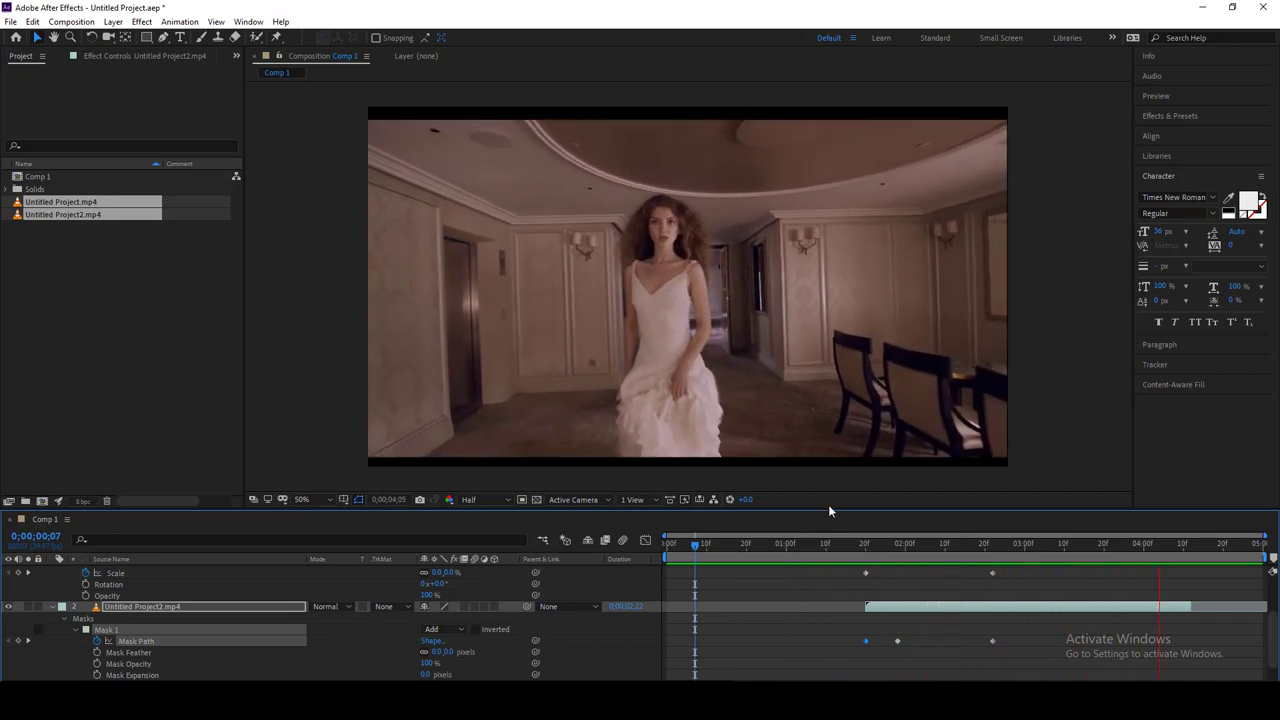
scroll(828, 504, down, 6)
scroll(939, 596, down, 1)
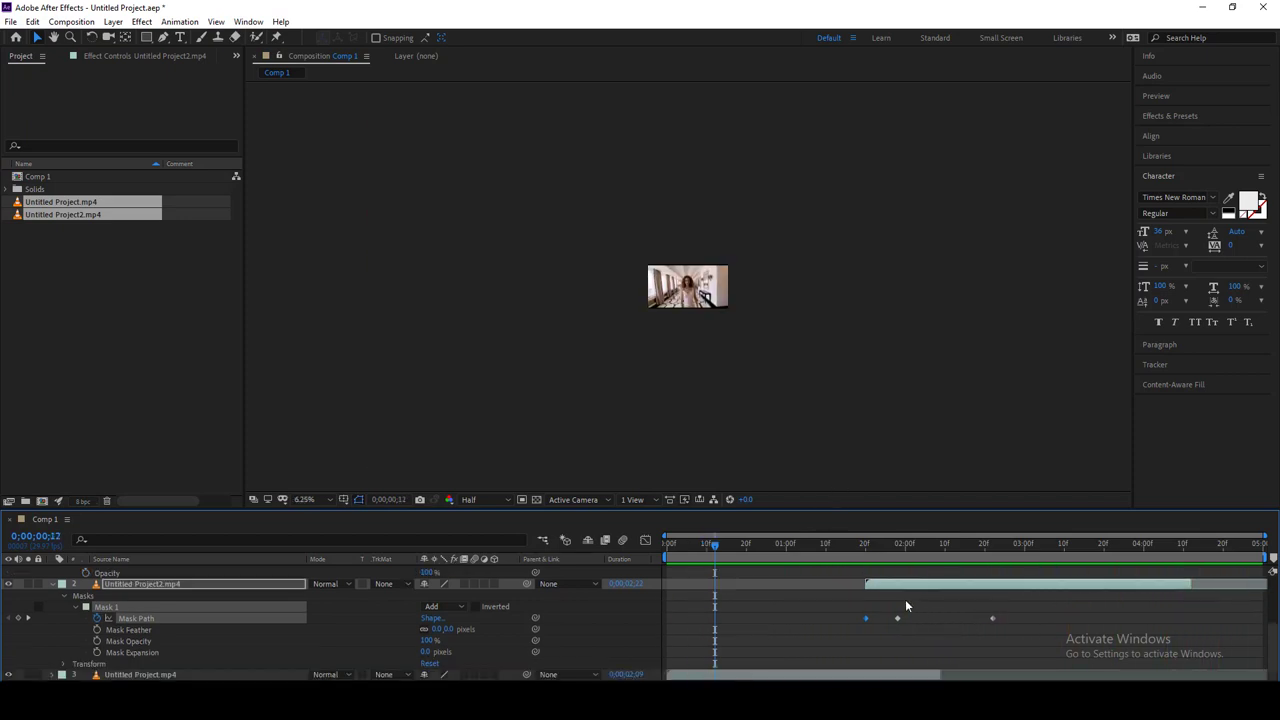
key(period)
key(period)
key(period)
key(period)
click(870, 548)
drag(870, 548, 839, 548)
key(space)
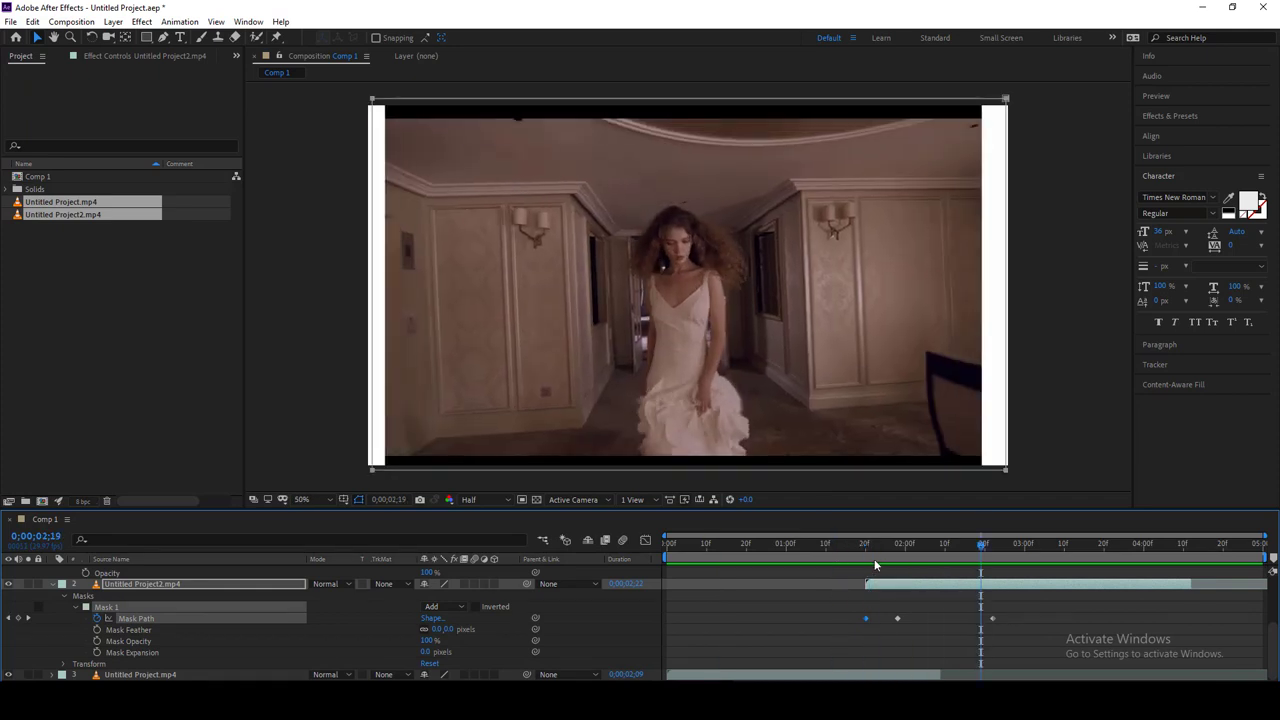
click(938, 549)
key(space)
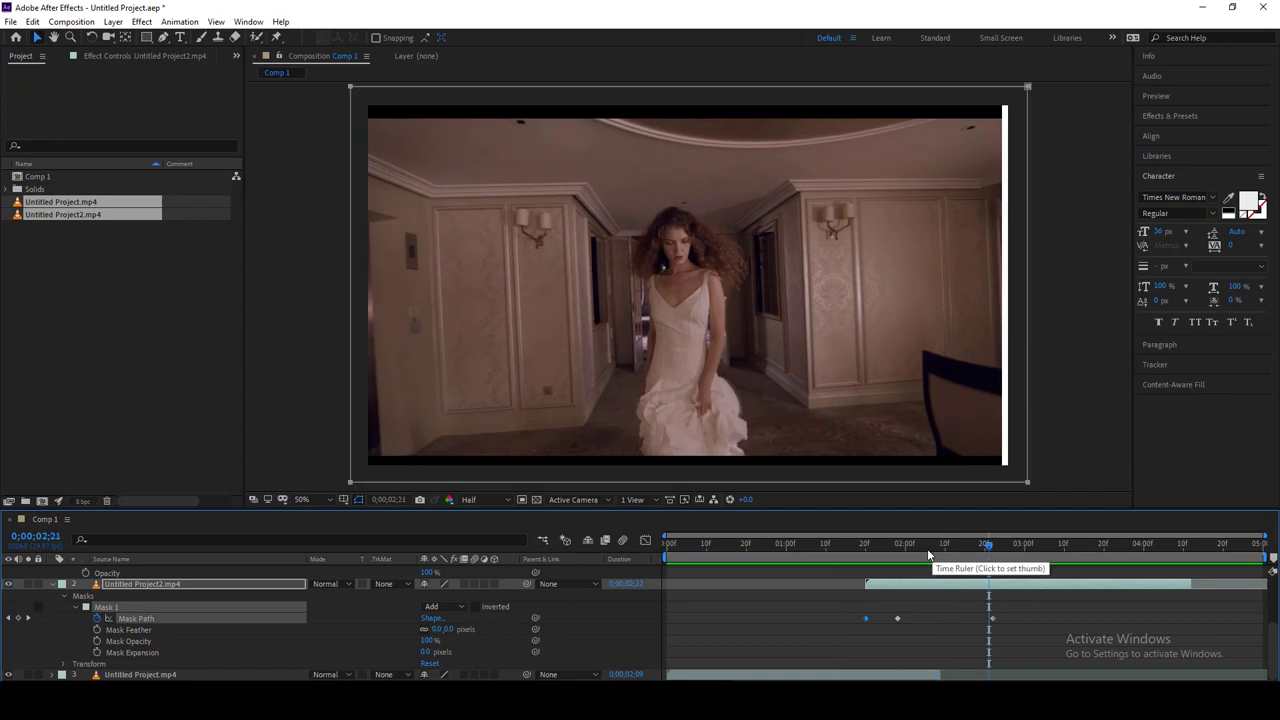
click(926, 548)
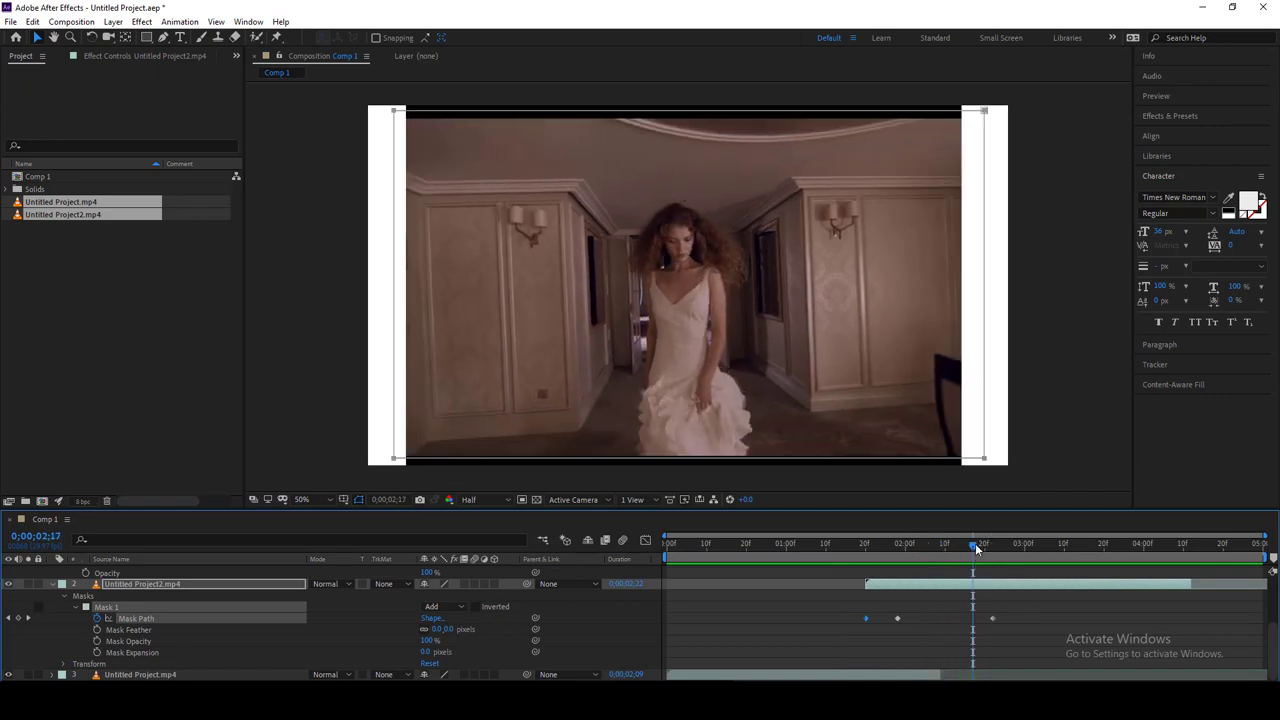
- Reshape Mask 1 at 0;00;02;12 so its edges lie within the white frame on all four sides
drag(972, 546, 957, 546)
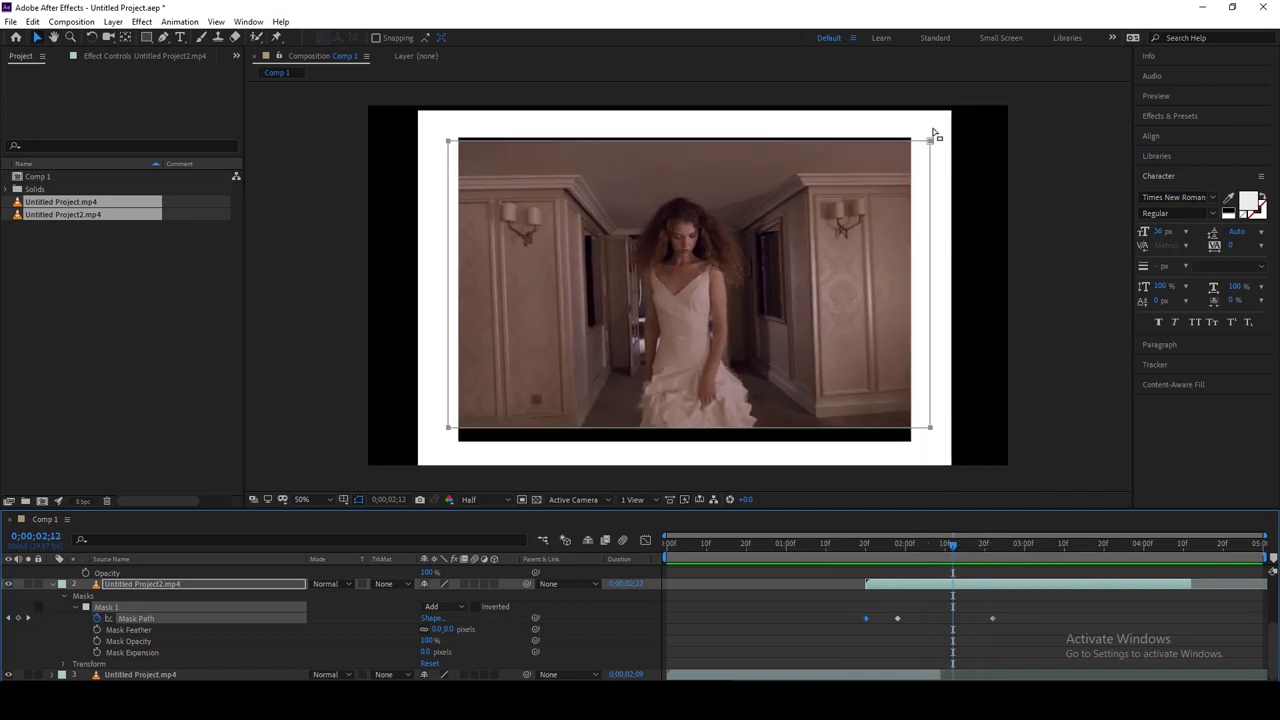
drag(933, 142, 937, 130)
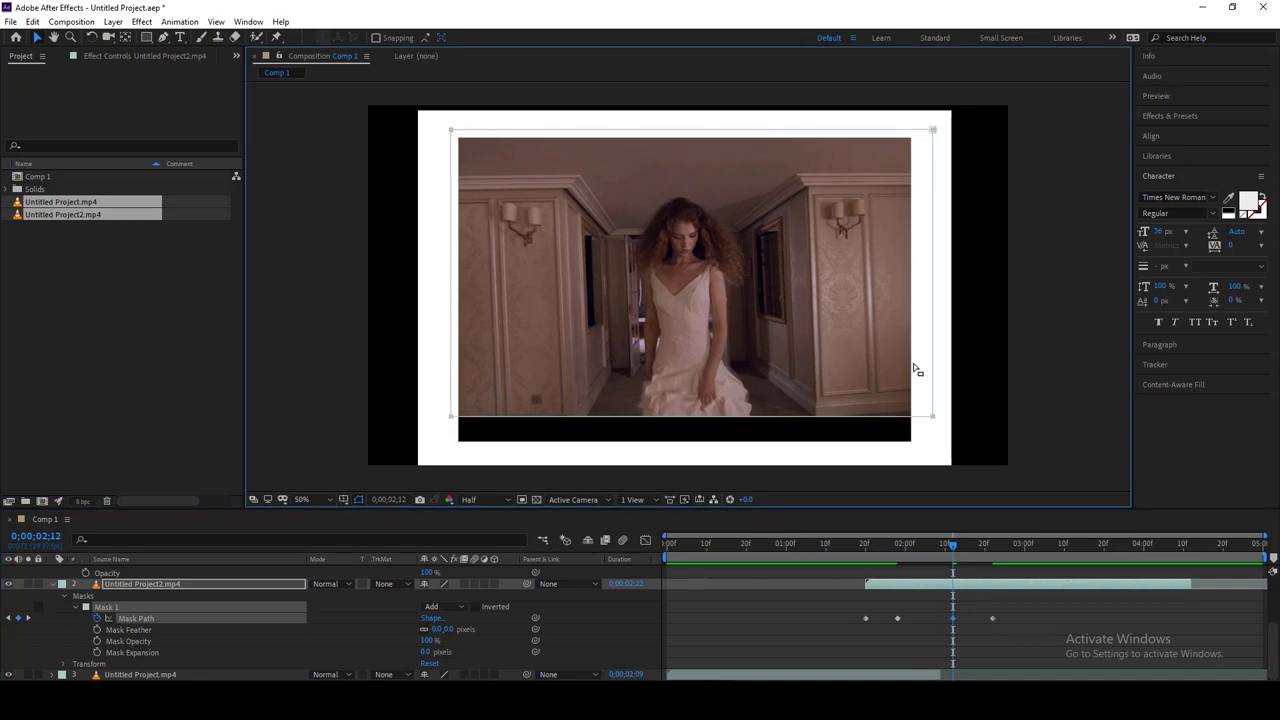
drag(930, 419, 925, 453)
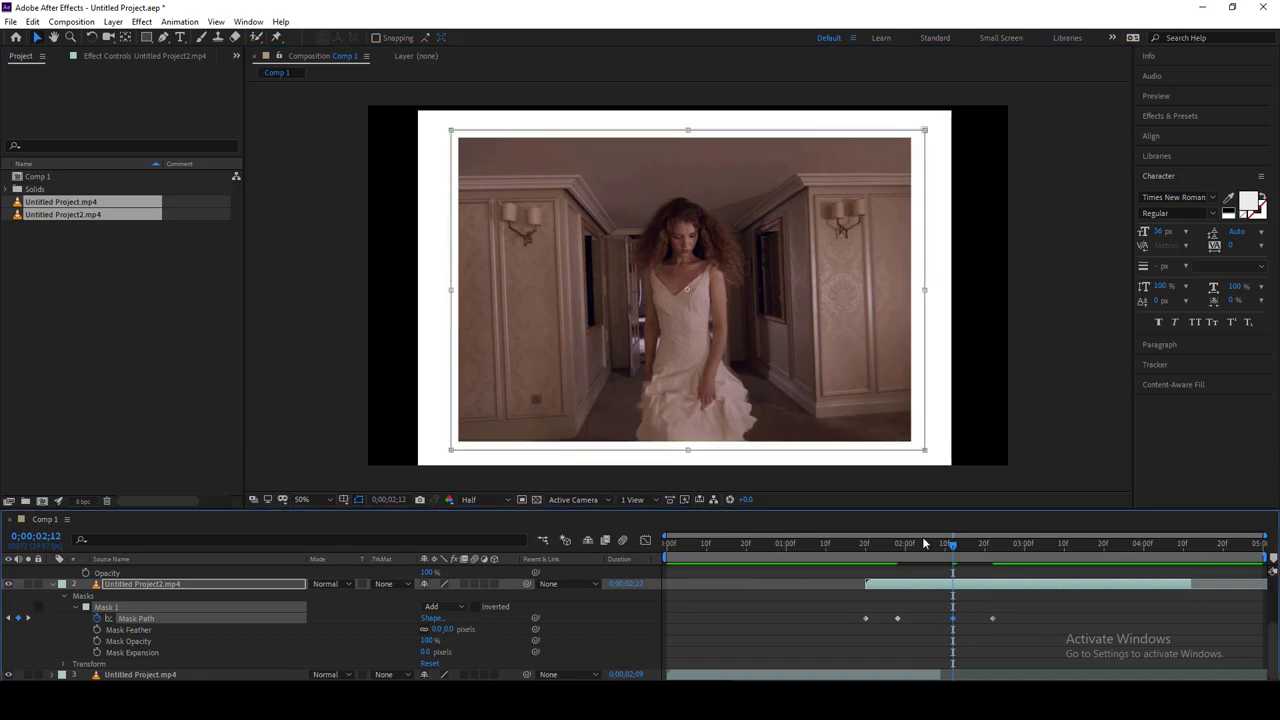
- Adjust the position of Mask 1 at 0;00;02;17 so the second clip fills the white frame's full height
drag(948, 552, 973, 562)
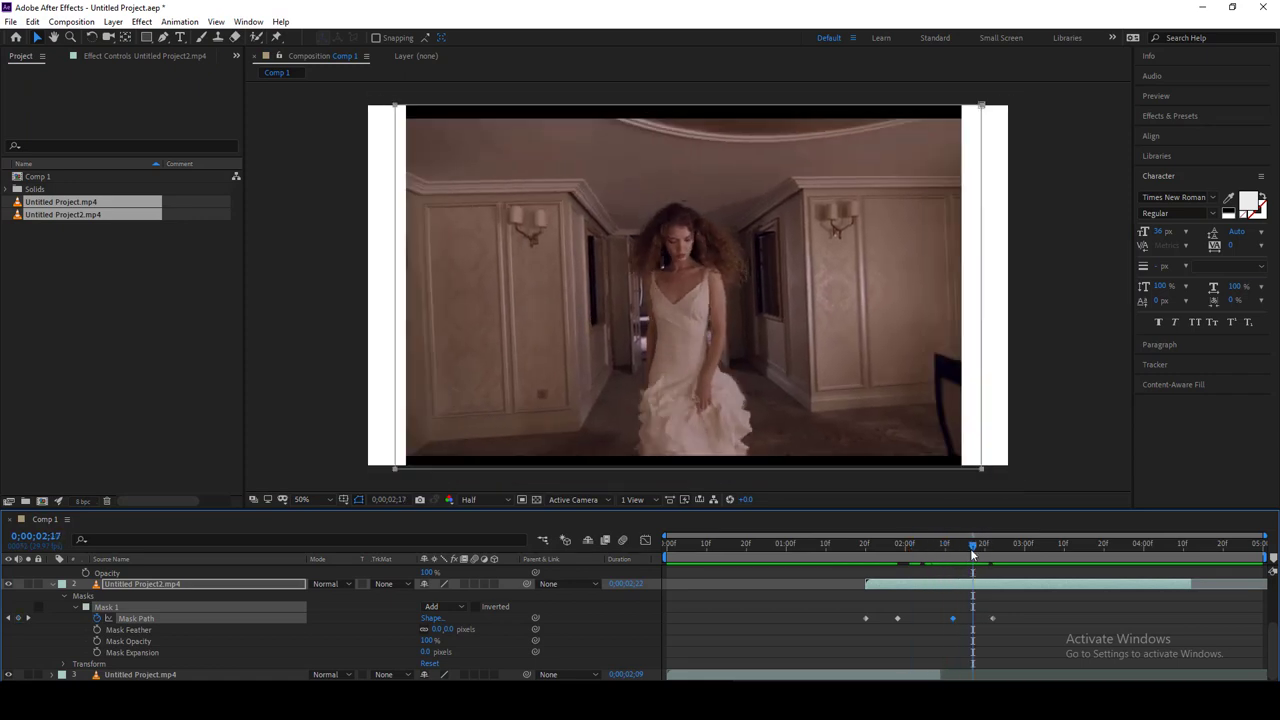
drag(983, 477, 985, 488)
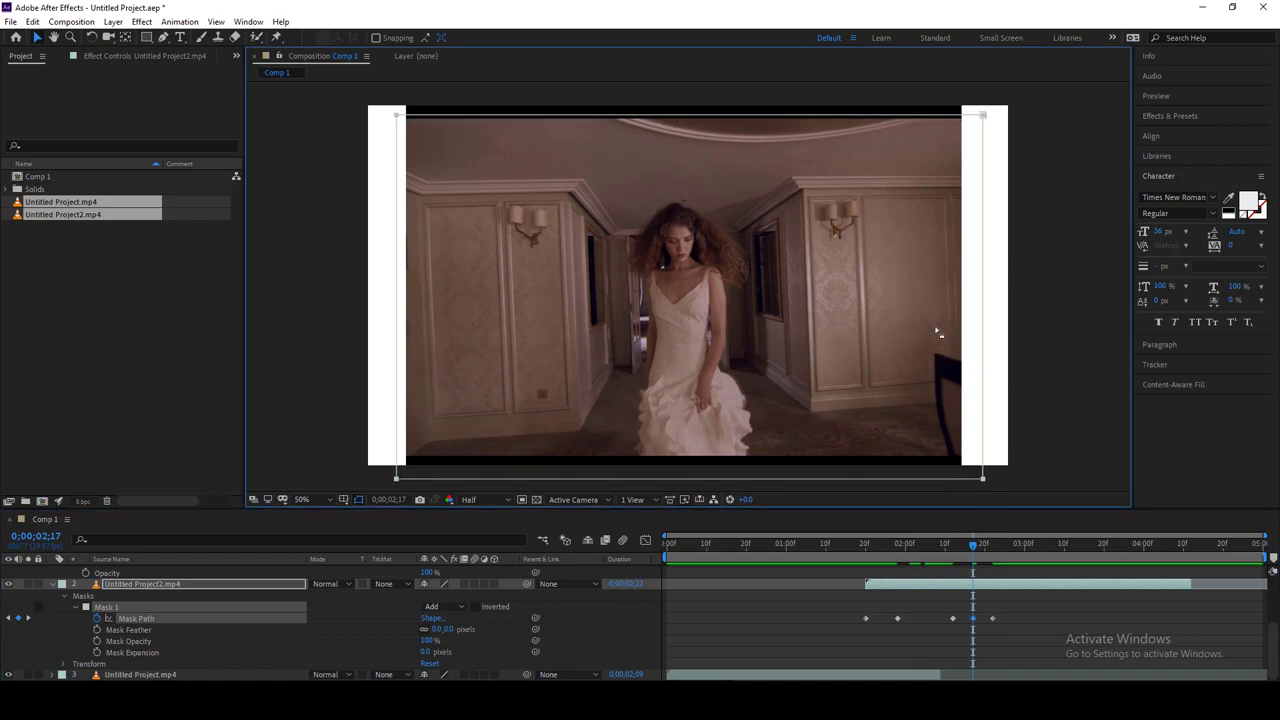
key(comma)
key(comma)
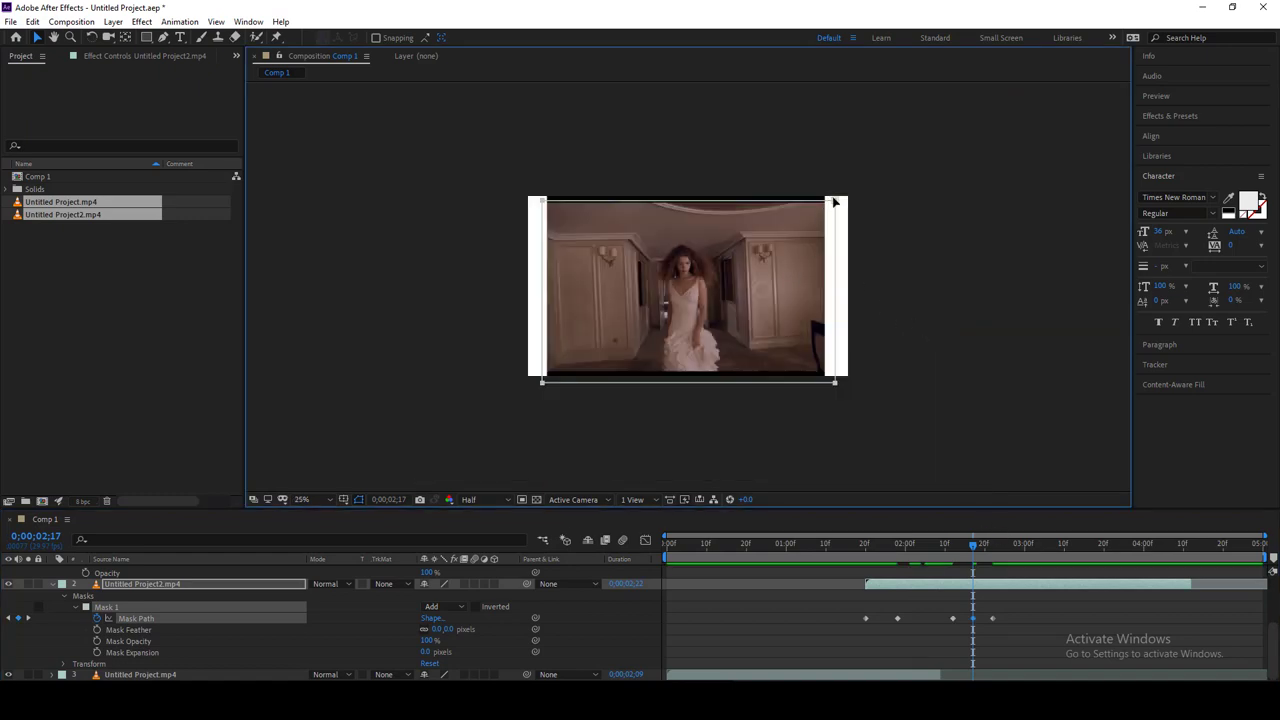
click(836, 199)
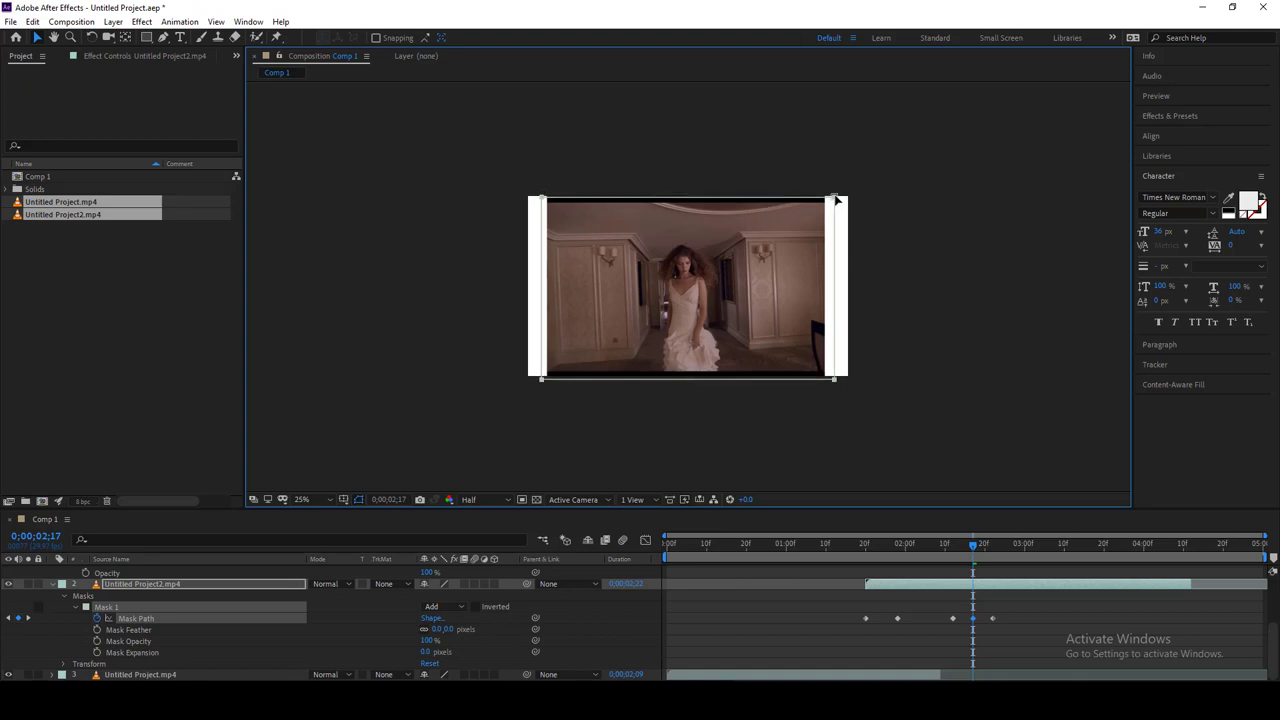
- Preview the corrected frame transition and stop at 0;00;02;11 to check the background around the frame
drag(964, 555, 888, 548)
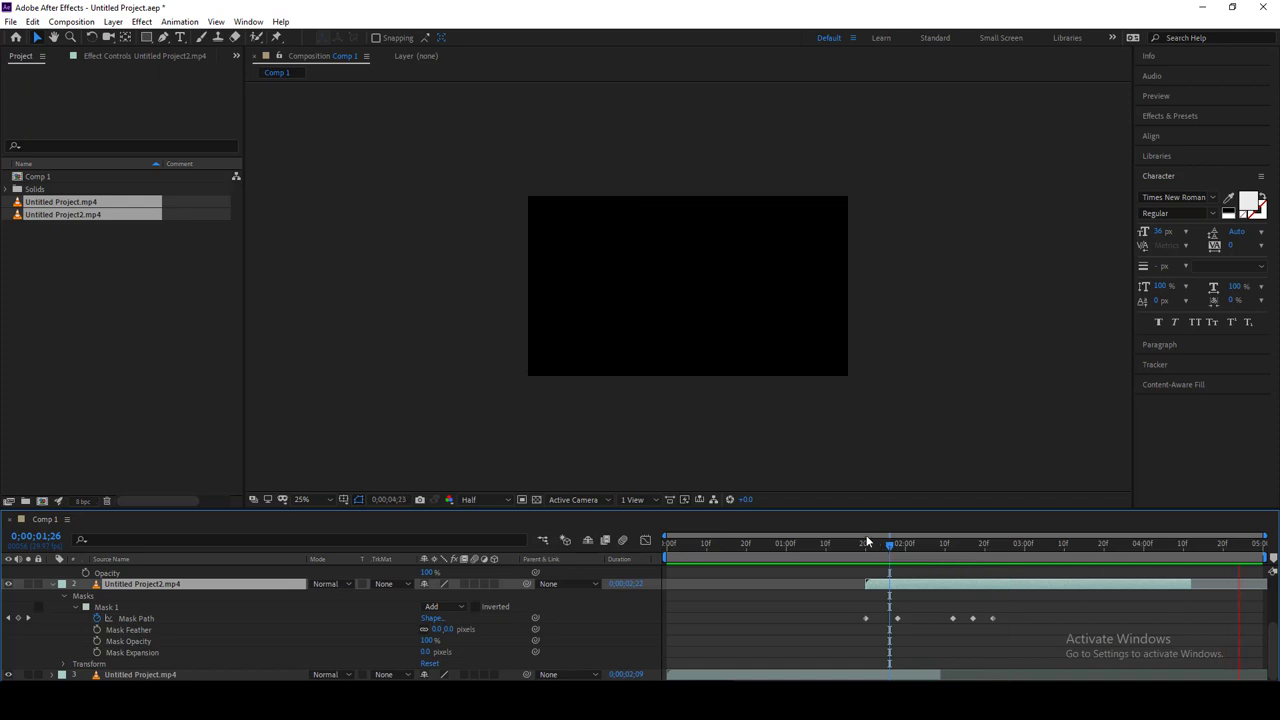
click(823, 547)
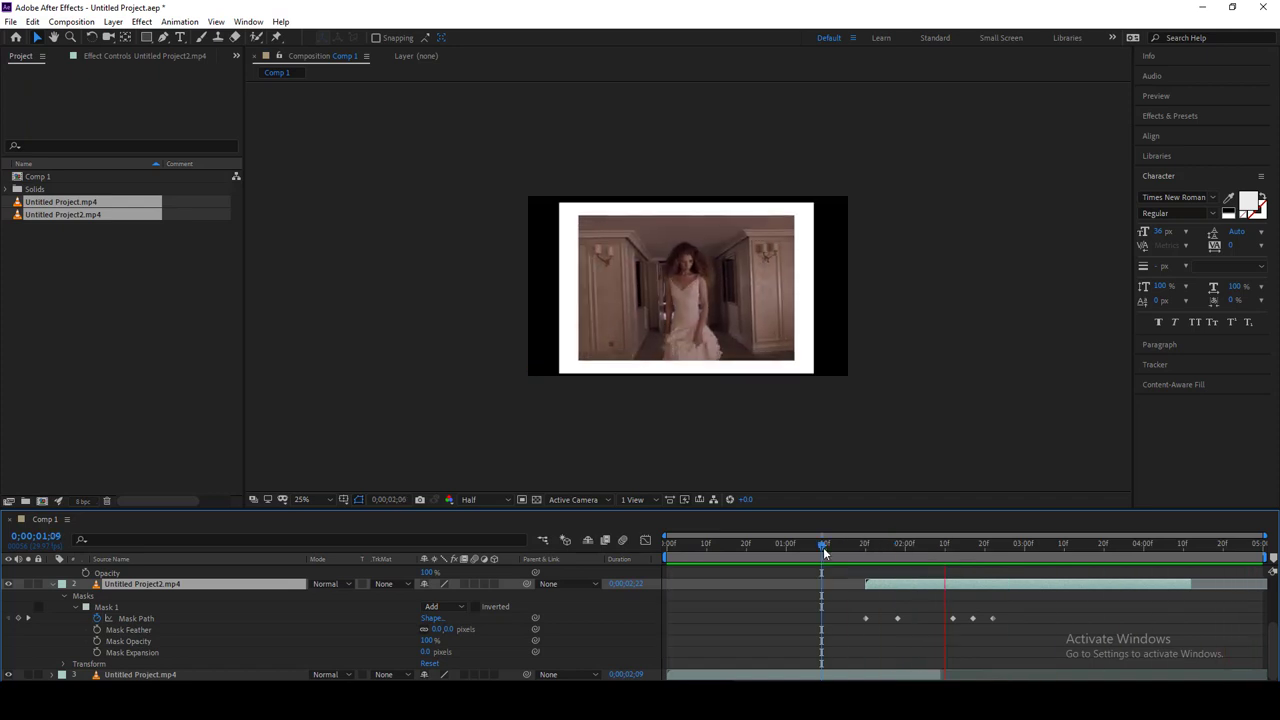
key(space)
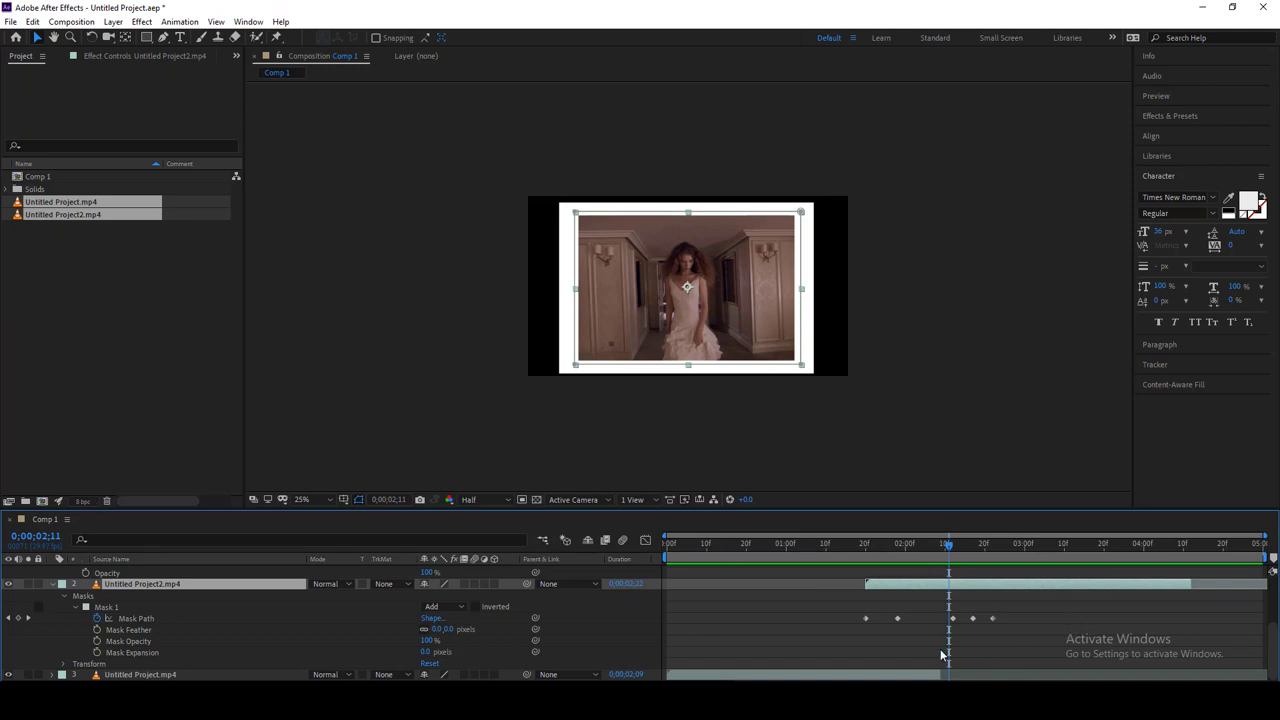
- Extend the end of Untitled Project.mp4 past the last Mask Path keyframe, to a duration of 0;00;02;24, and preview the transition from 0;00;01;14
click(928, 675)
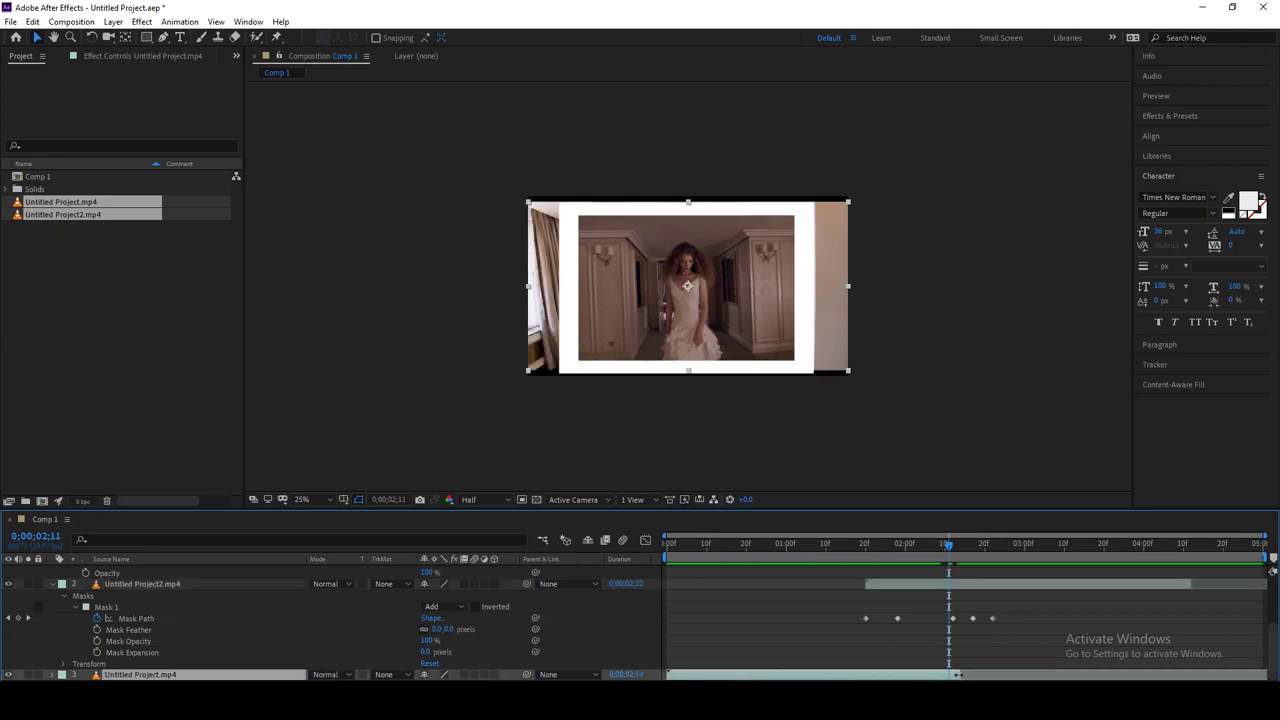
click(974, 618)
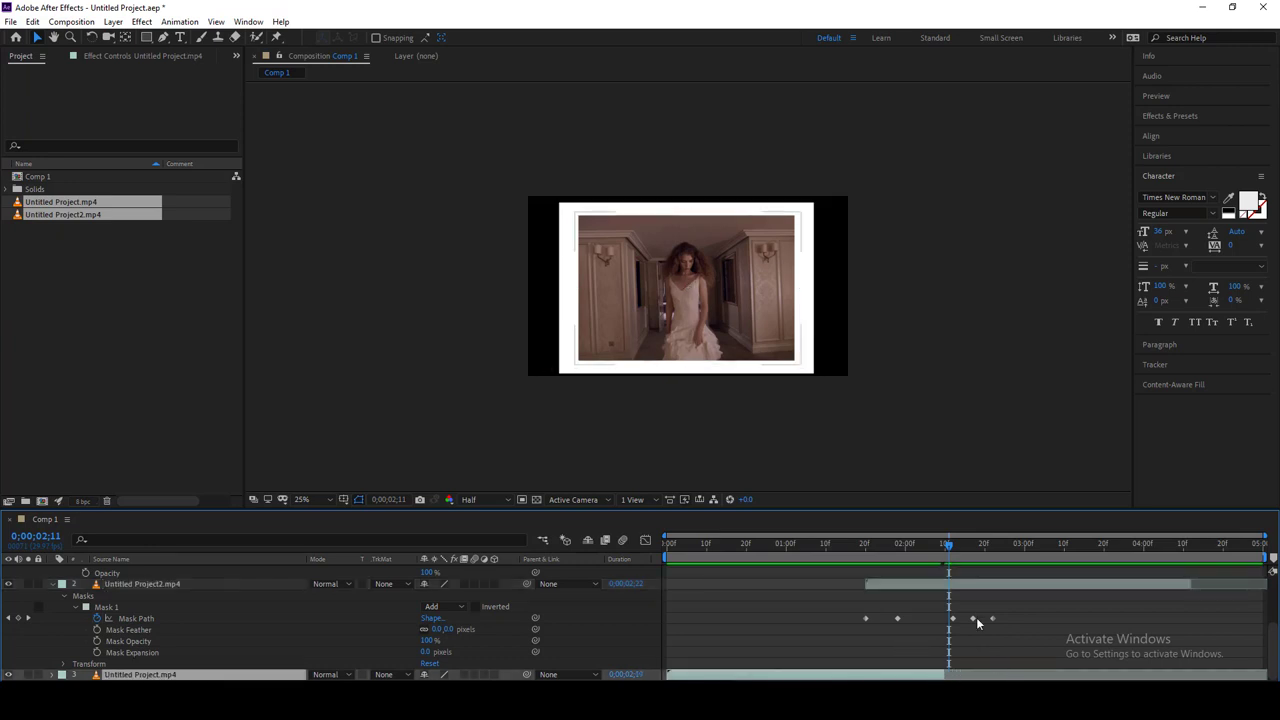
click(1035, 592)
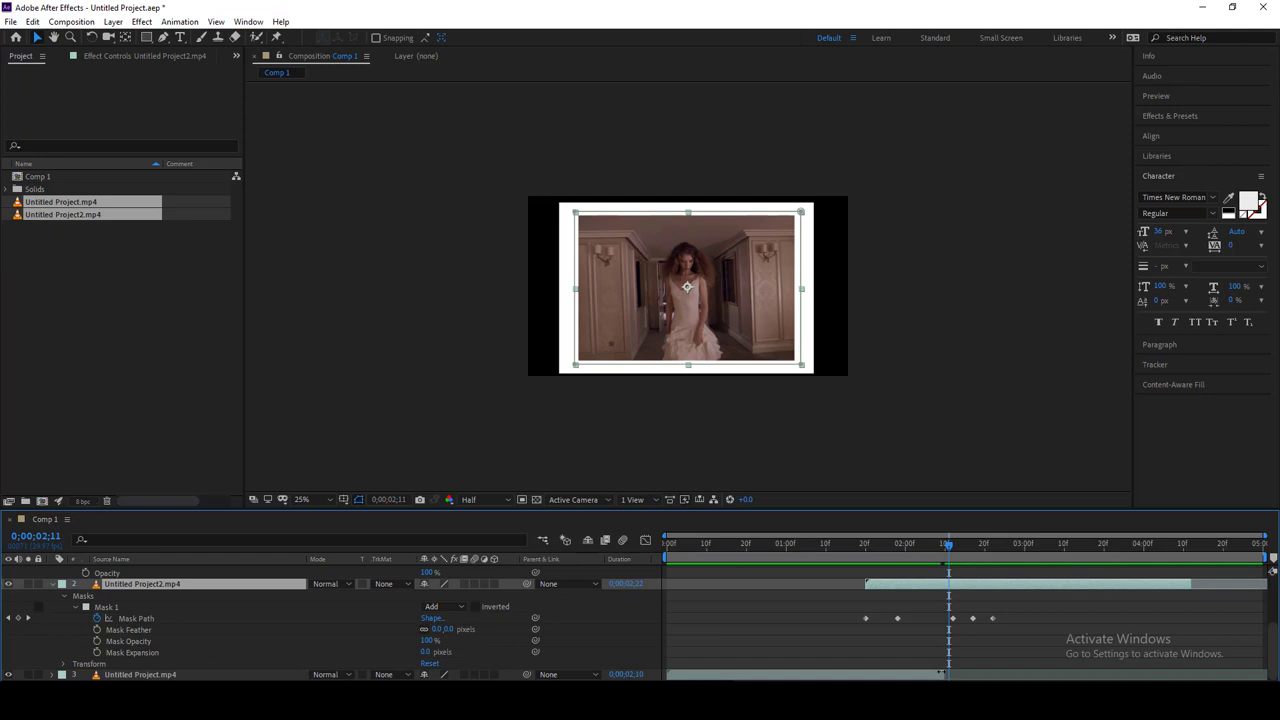
drag(941, 673, 1000, 673)
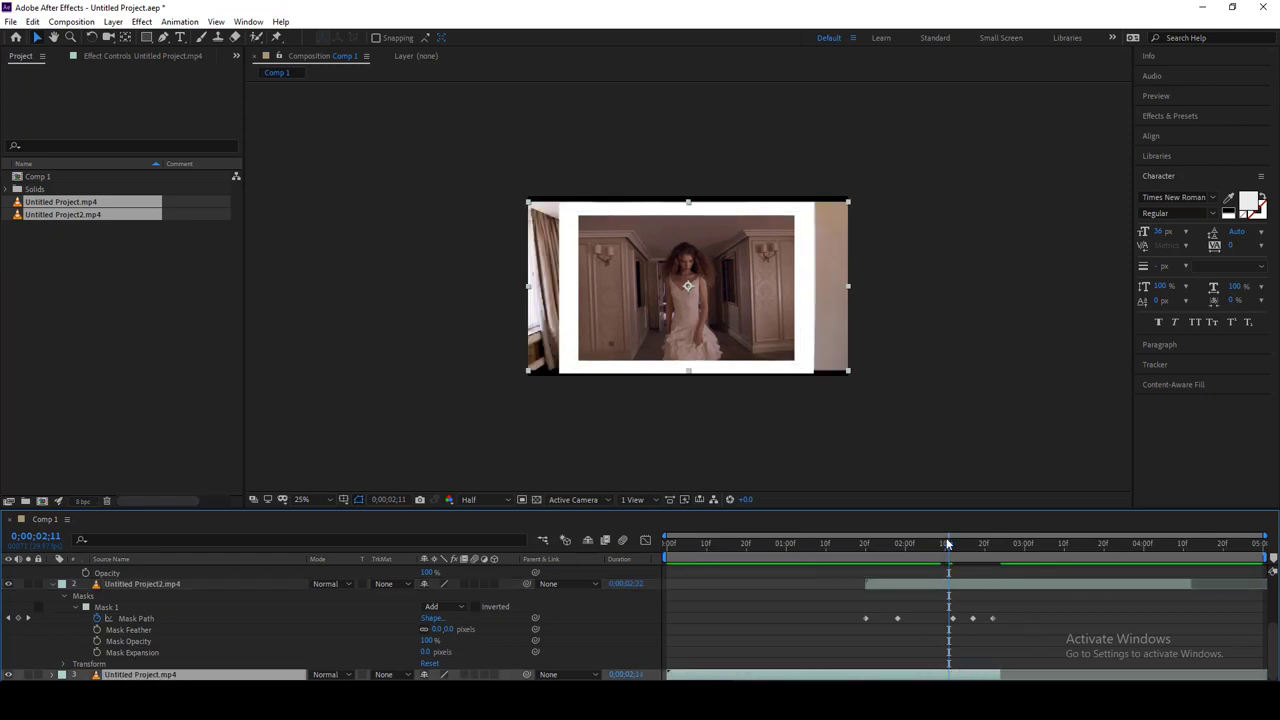
drag(948, 543, 841, 549)
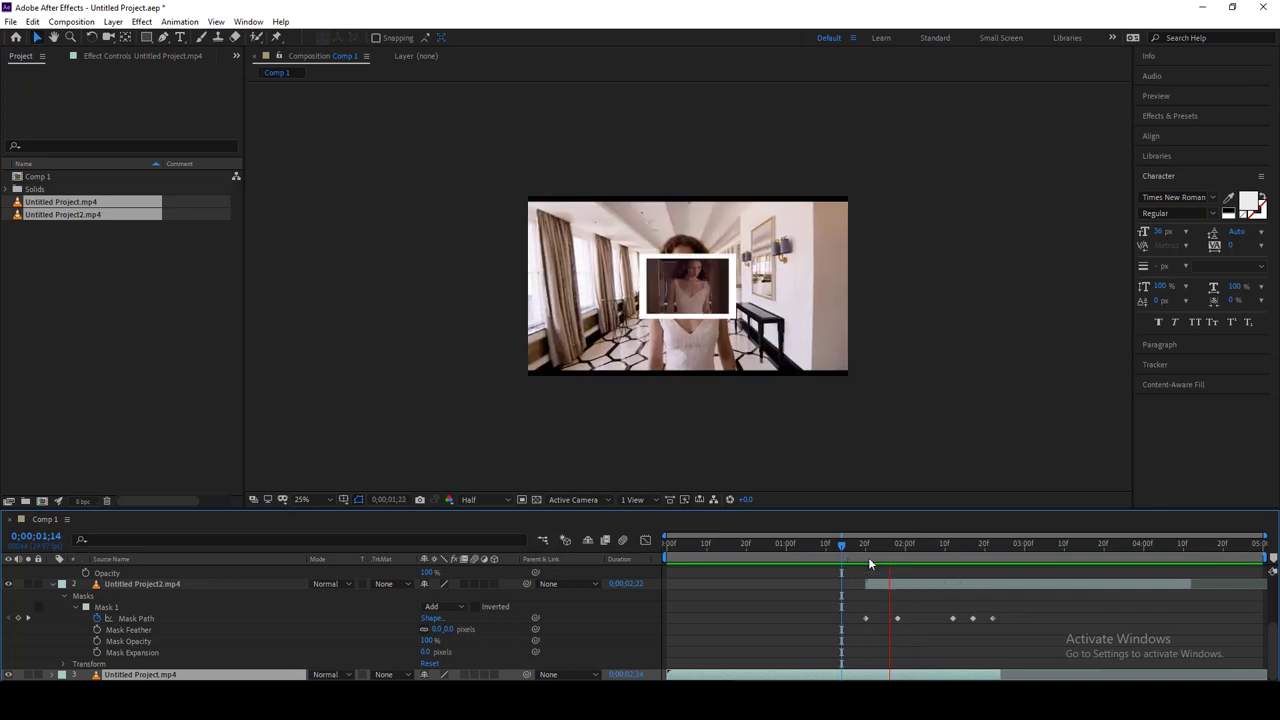
key(space)
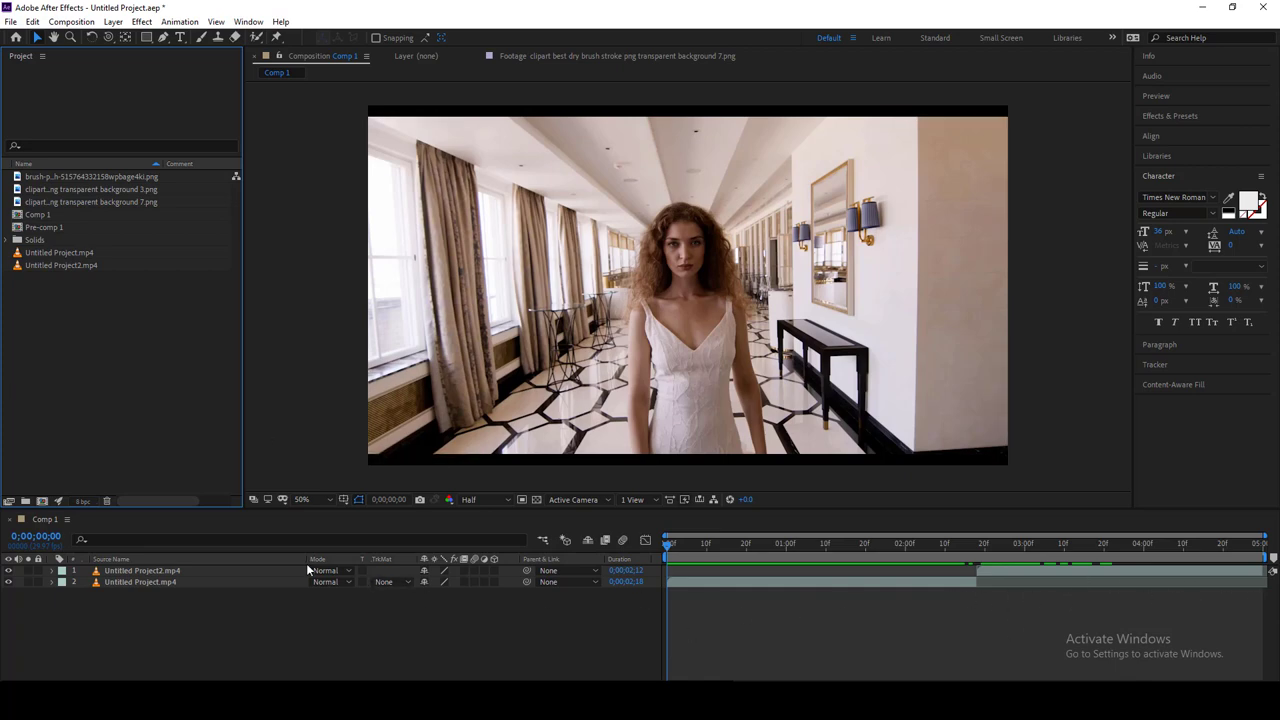
- Inspect the brush PNG and the two clipart transparent-background PNGs, 3 and 7, among the project files
click(109, 203)
click(120, 177)
click(132, 202)
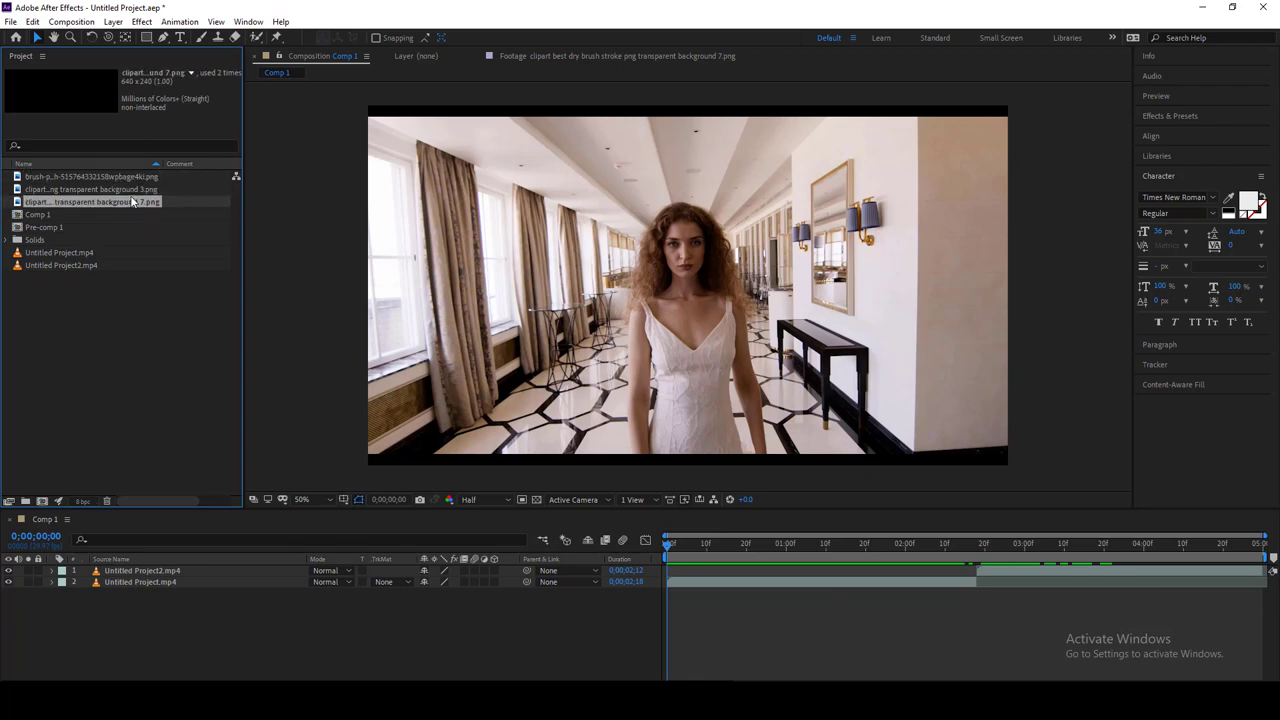
click(120, 177)
click(125, 189)
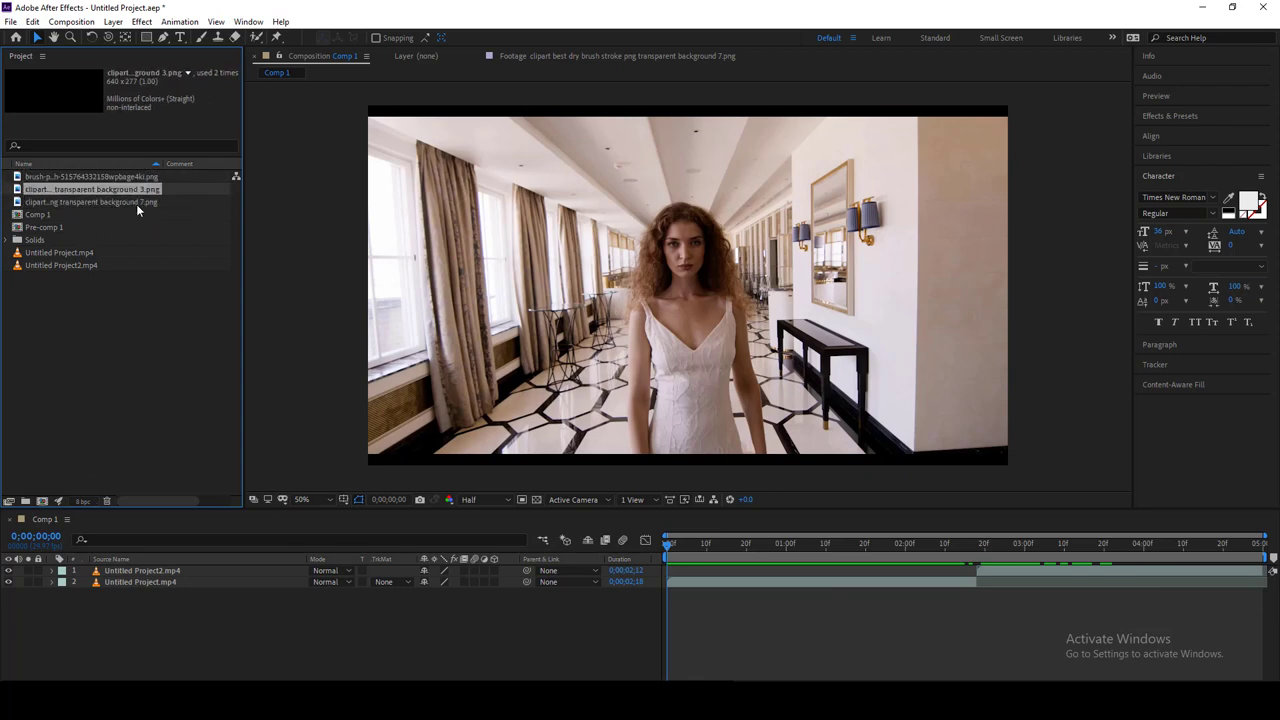
- Inspect the clipart transparent background 7 PNG's brush stroke, toggling the transparency grid to check its alpha
click(158, 203)
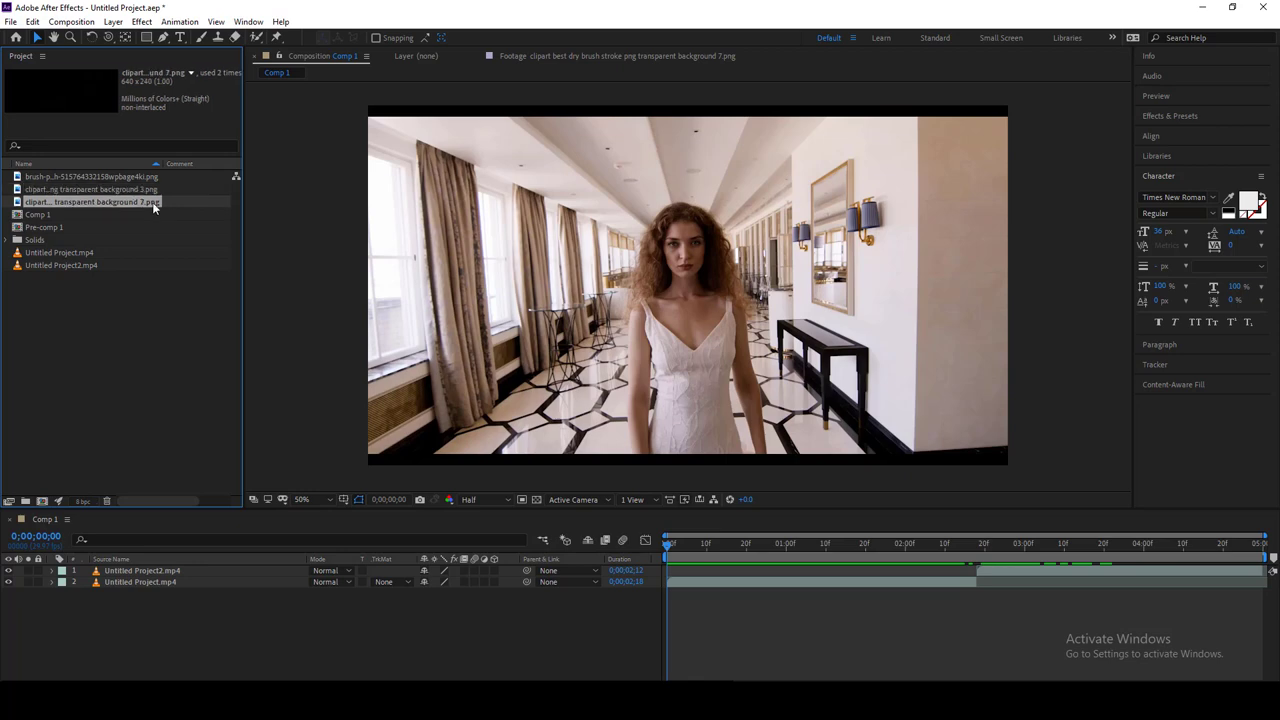
click(155, 188)
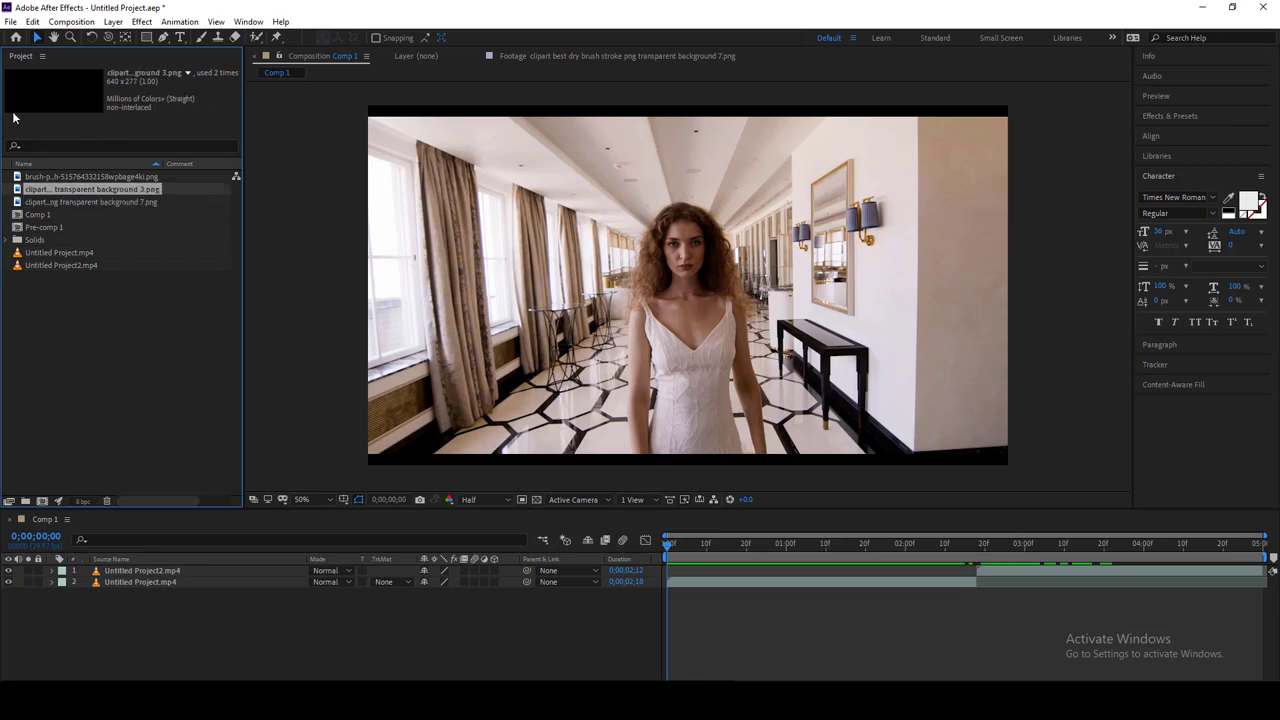
double_click(117, 200)
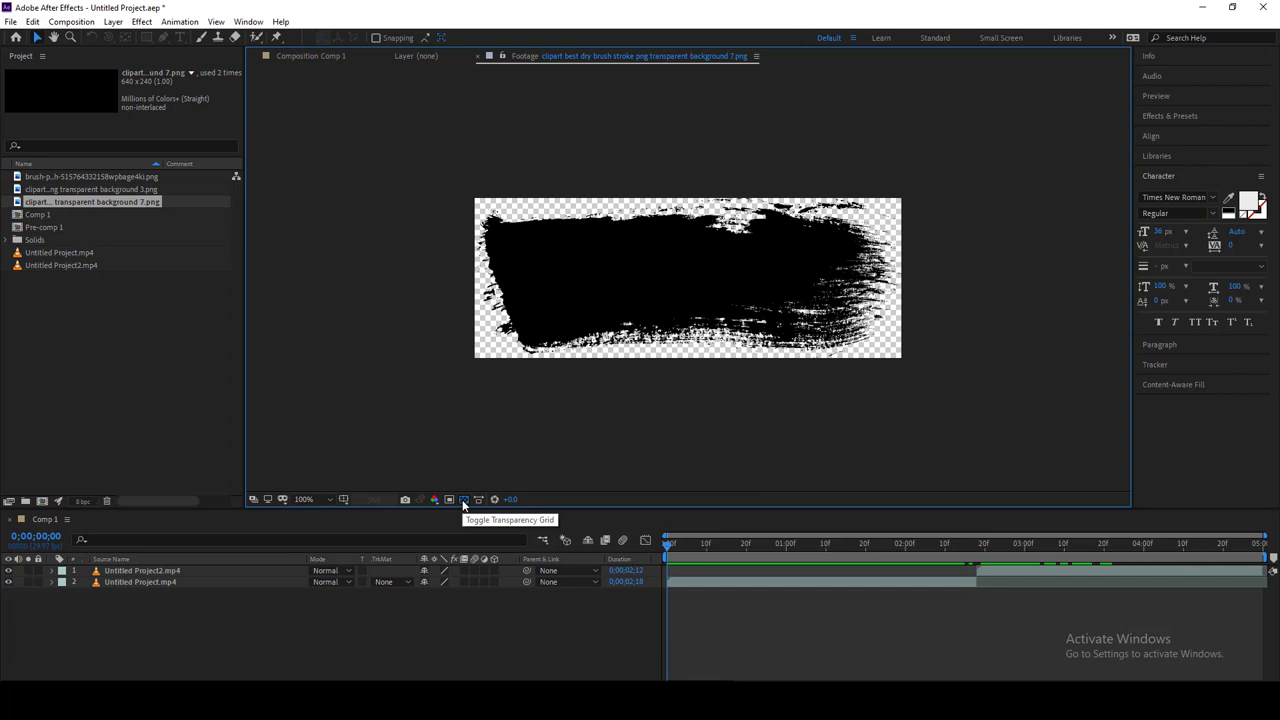
click(463, 500)
click(463, 500)
click(463, 500)
click(463, 500)
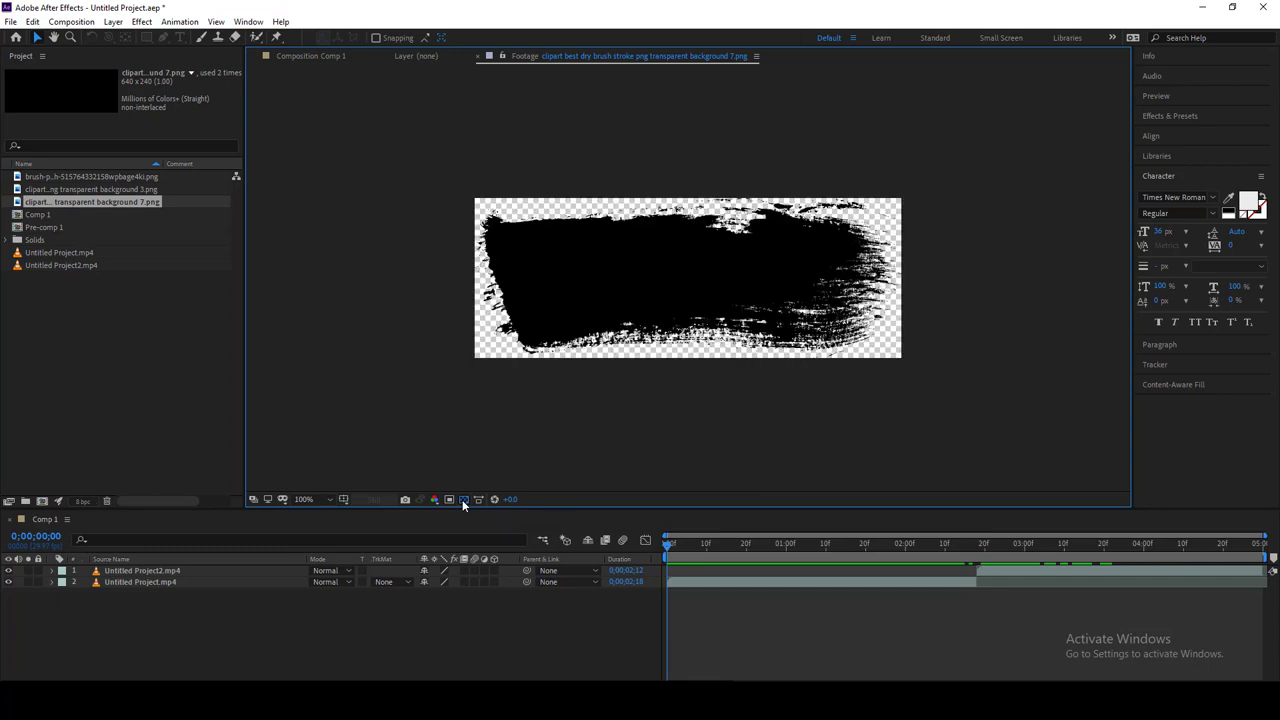
click(94, 204)
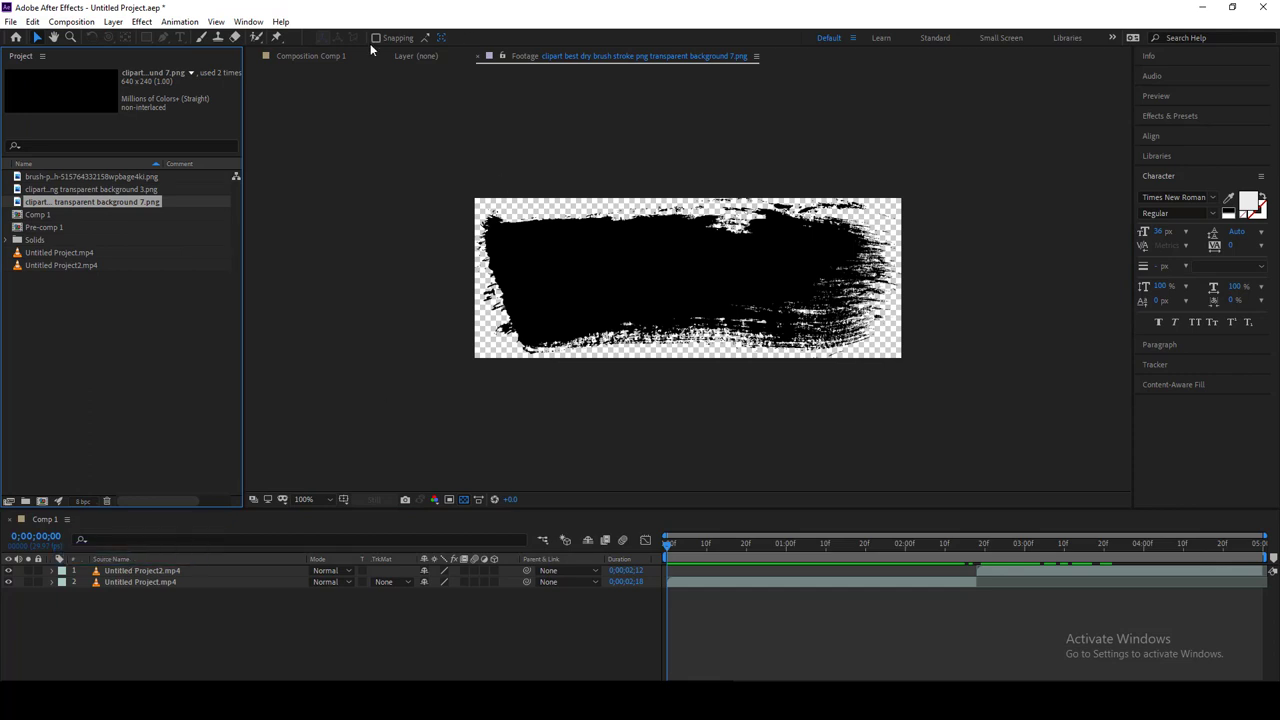
- Add the clipart transparent background 7 PNG above both clips in Comp 1, scaled to 207% at position 770, 540
click(338, 60)
mouse_move(78, 202)
mouse_down()
mouse_move(100, 540)
mouse_move(116, 570)
mouse_up()
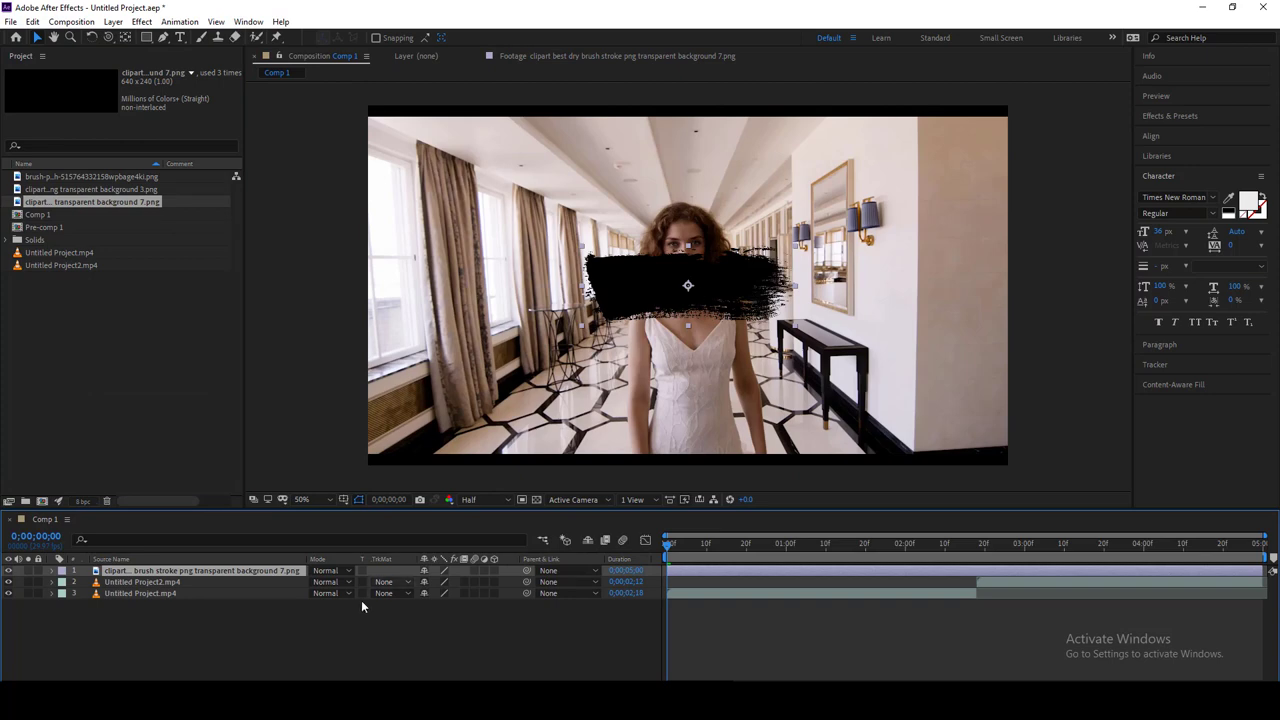
key(s)
mouse_move(448, 582)
mouse_down()
mouse_move(500, 582)
mouse_move(420, 582)
mouse_up()
key(p)
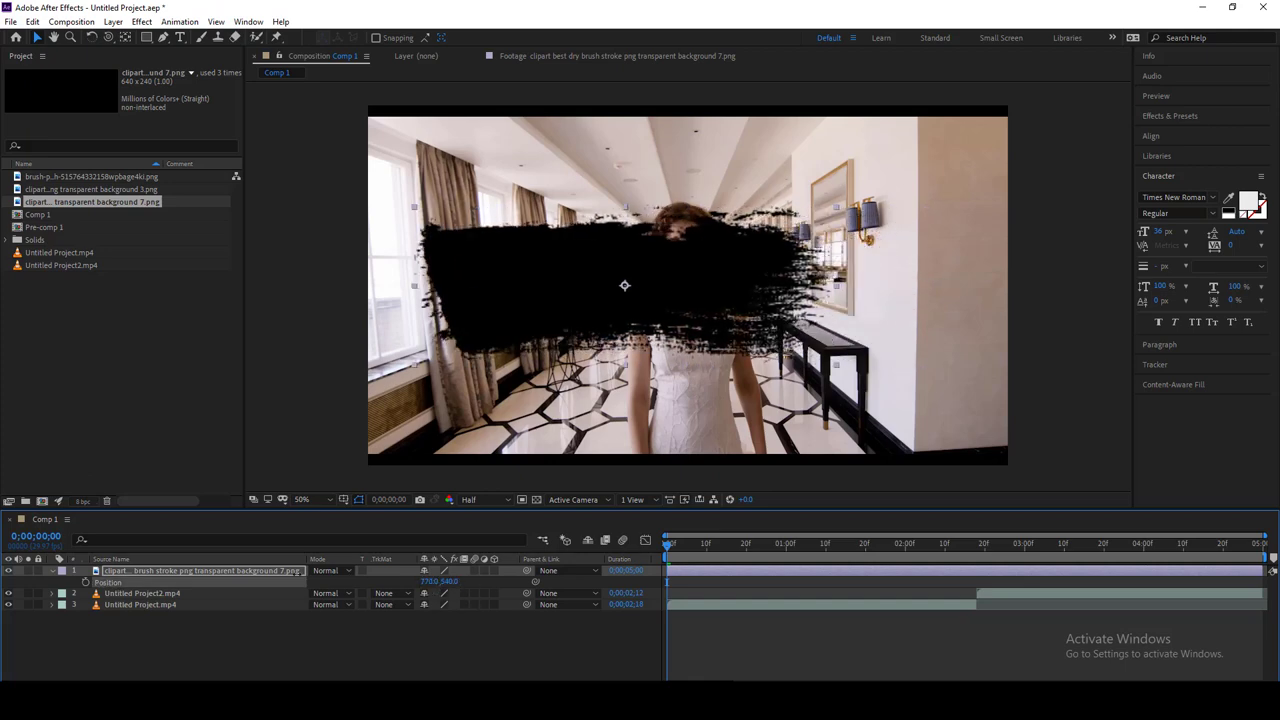
key(s)
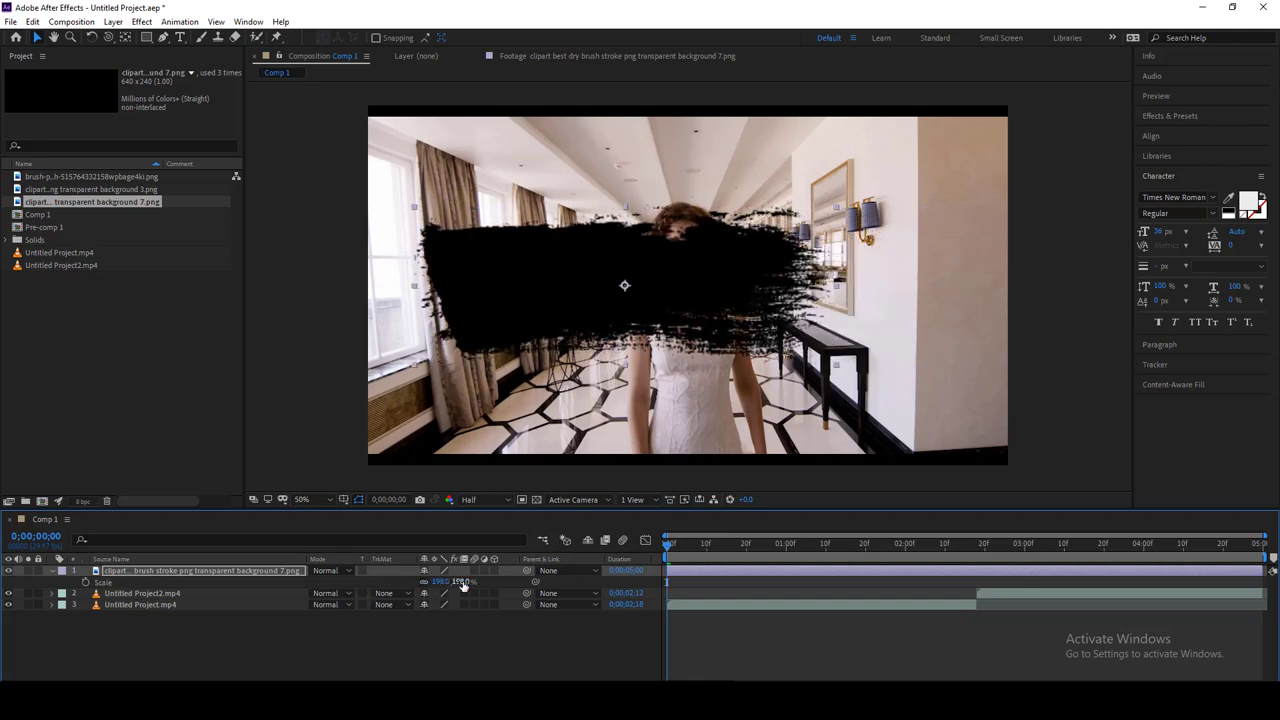
mouse_move(450, 582)
mouse_down()
mouse_move(468, 582)
mouse_move(424, 581)
mouse_move(462, 588)
mouse_up()
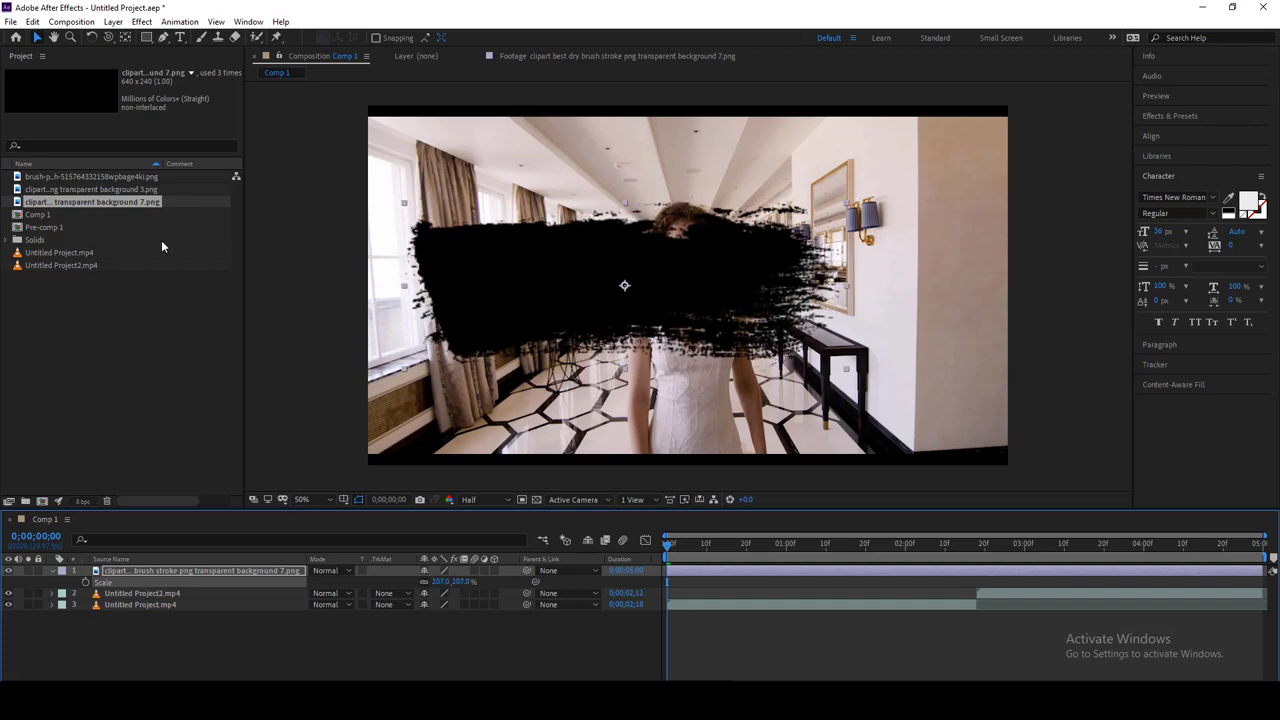
- Apply Linear Wipe to the clipart 7 layer and keyframe its Transition Completion at 100% at 0;00;00;00
click(150, 22)
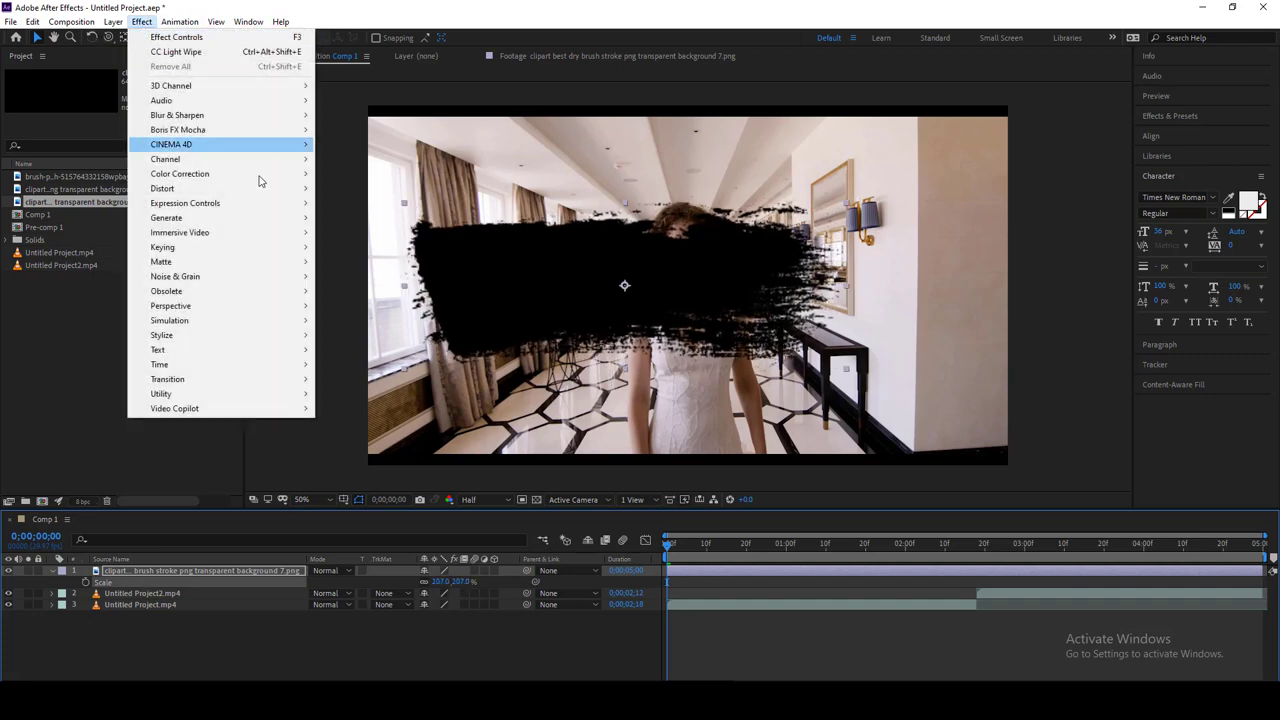
mouse_move(223, 382)
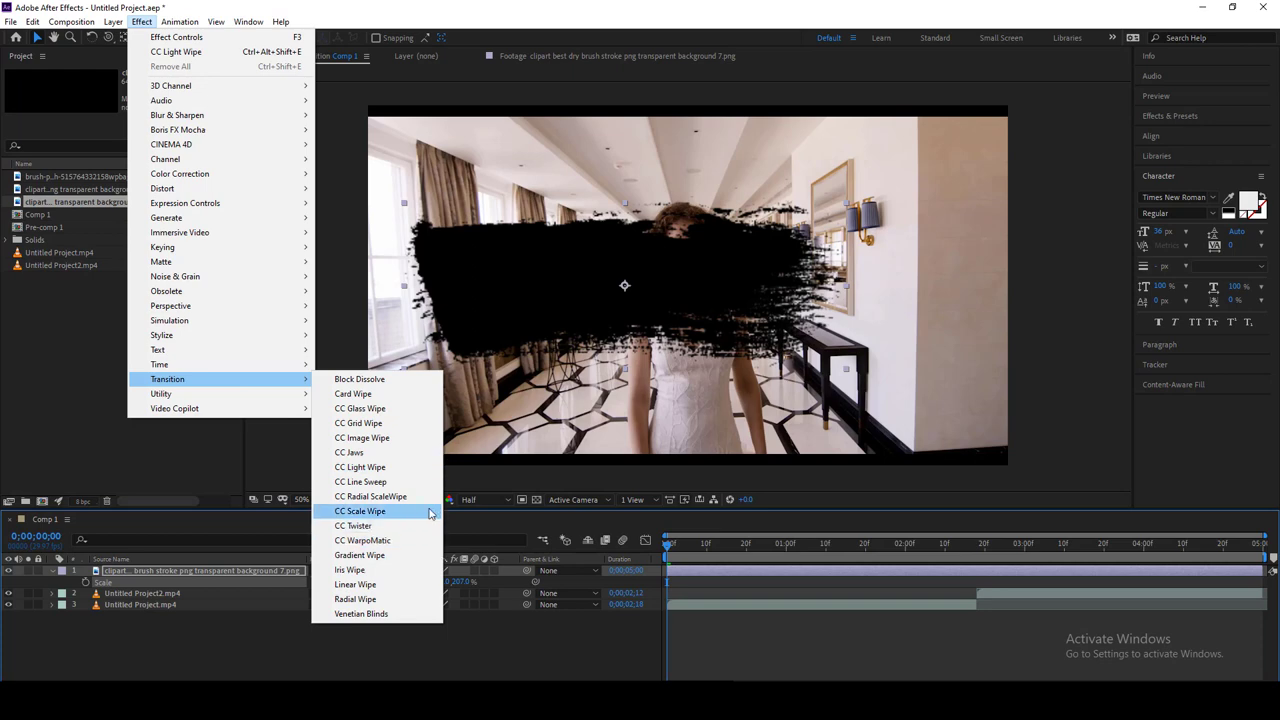
click(356, 584)
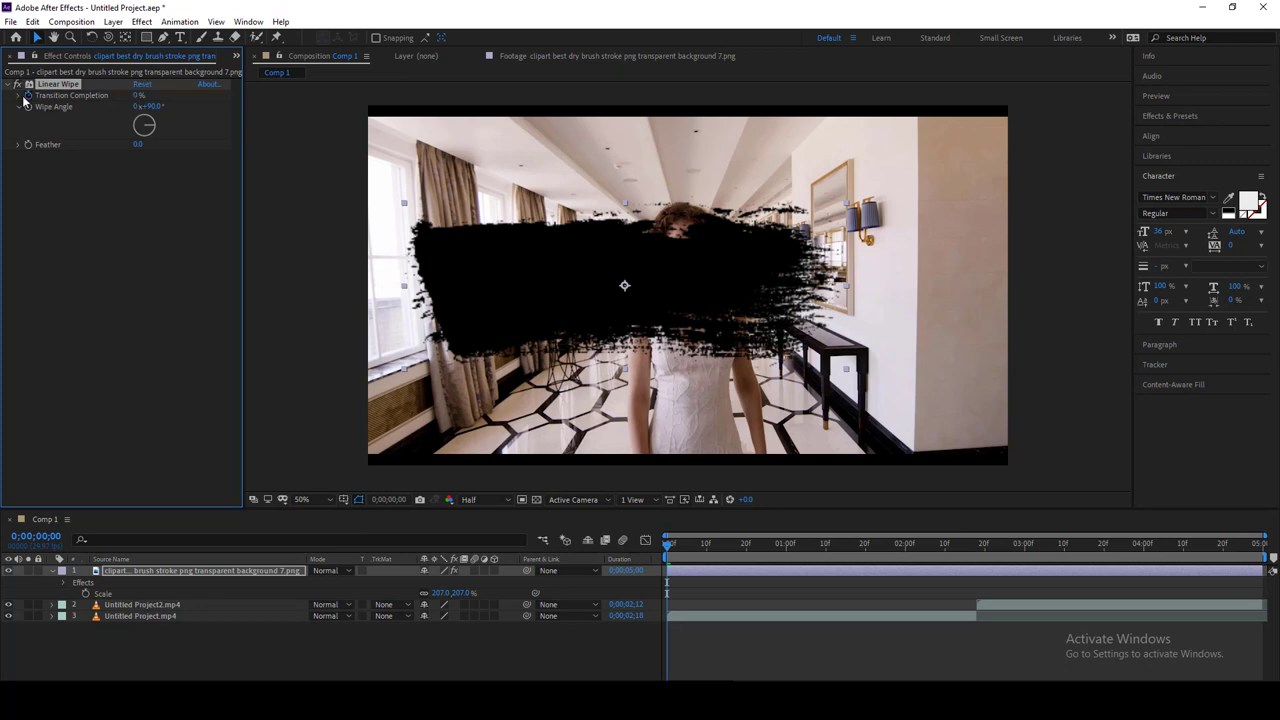
drag(134, 100, 320, 110)
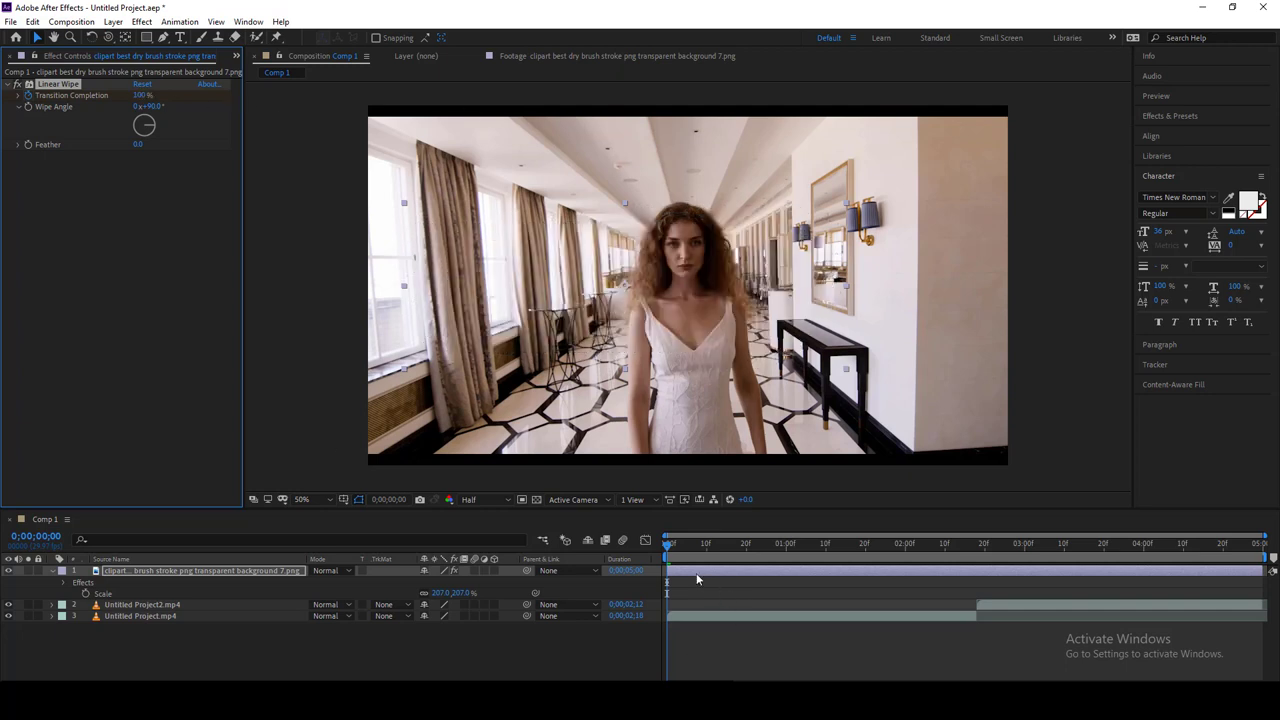
- Keyframe the clipart 7 layer's Transition Completion at 0% at 0;00;00;10
drag(669, 549, 707, 557)
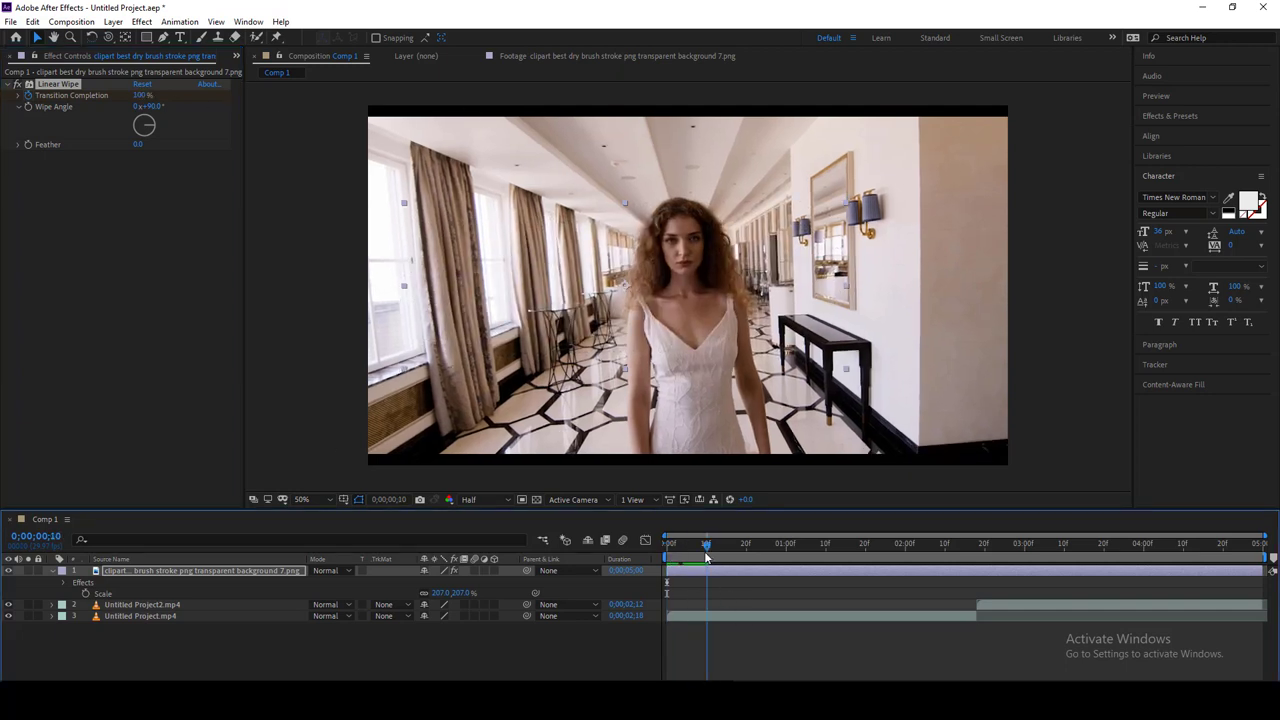
click(150, 97)
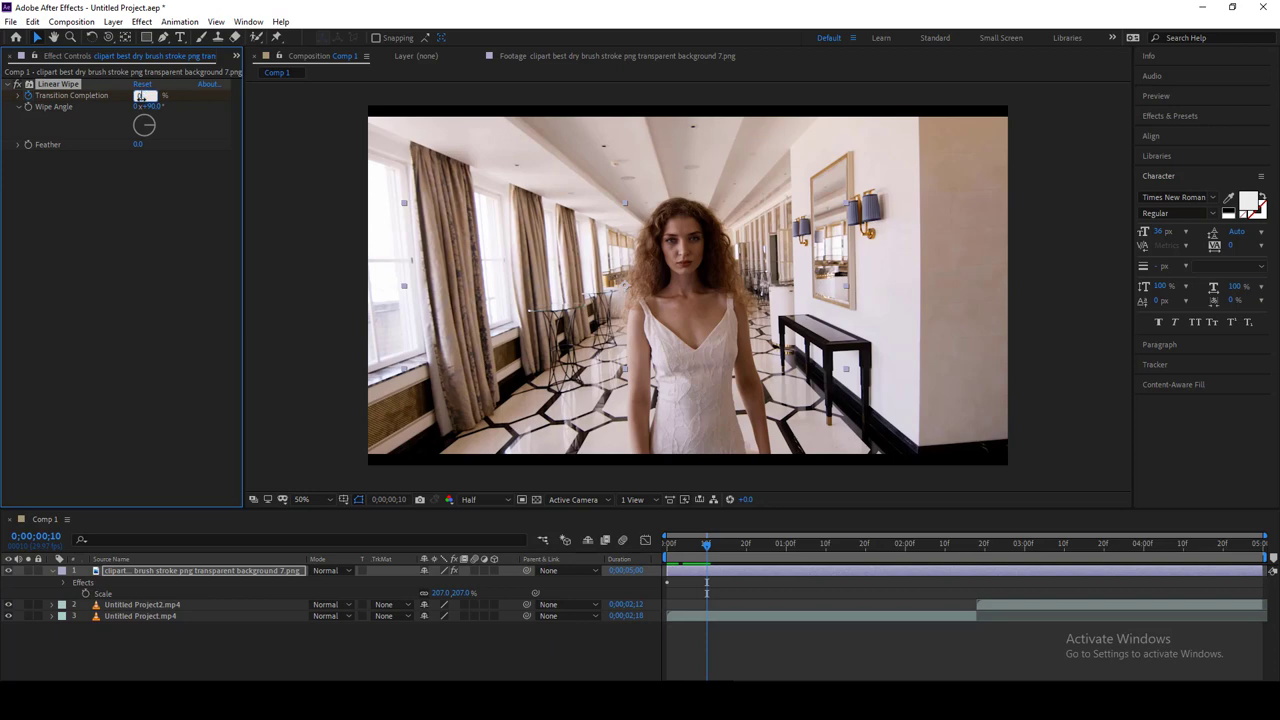
text(0)
key(Return)
- Set the Linear Wipe's Wipe Angle to -90° and preview the brush stroke reveal over the first 12 frames
mouse_move(708, 551)
mouse_down()
mouse_move(668, 551)
mouse_move(706, 551)
mouse_move(690, 560)
mouse_up()
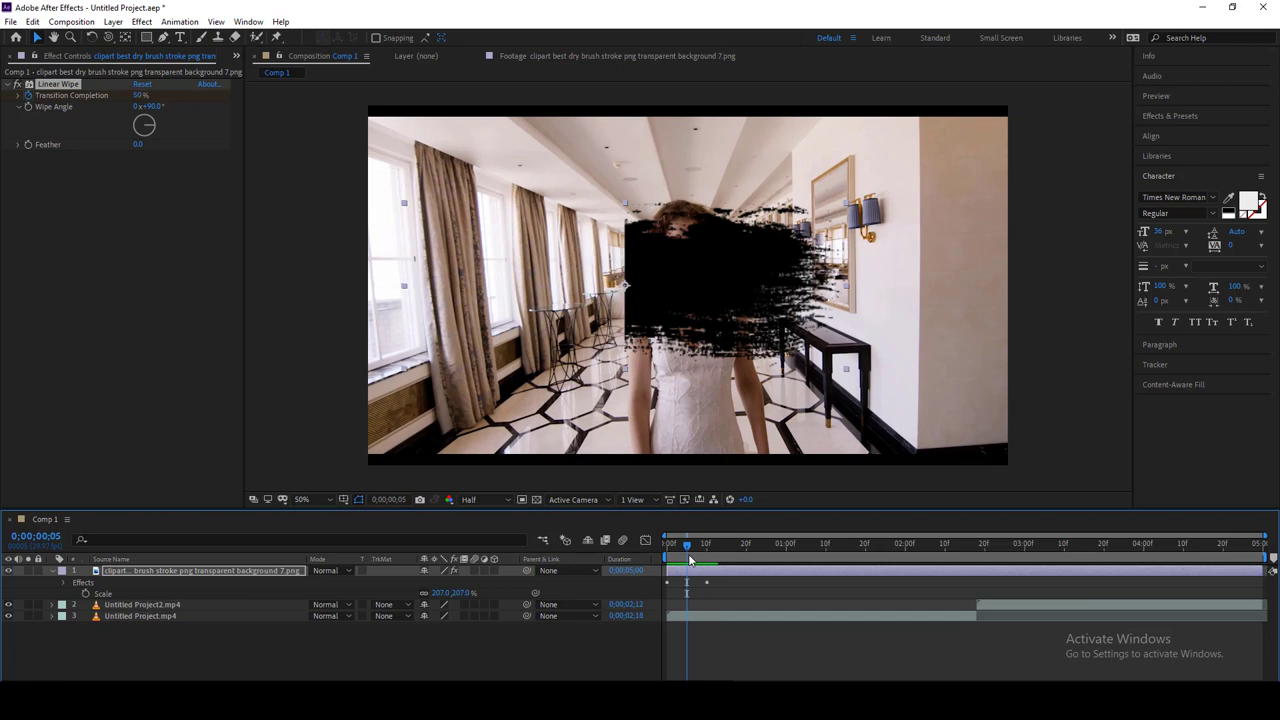
click(151, 106)
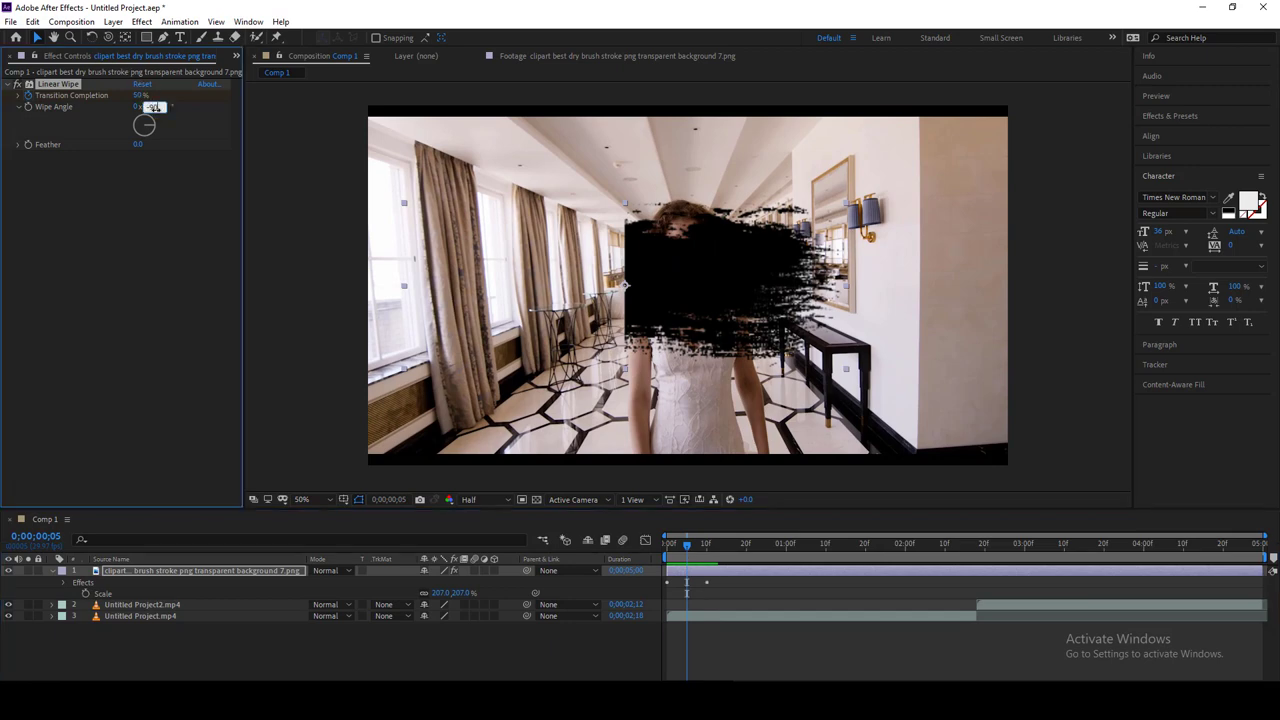
text(-90)
key(Return)
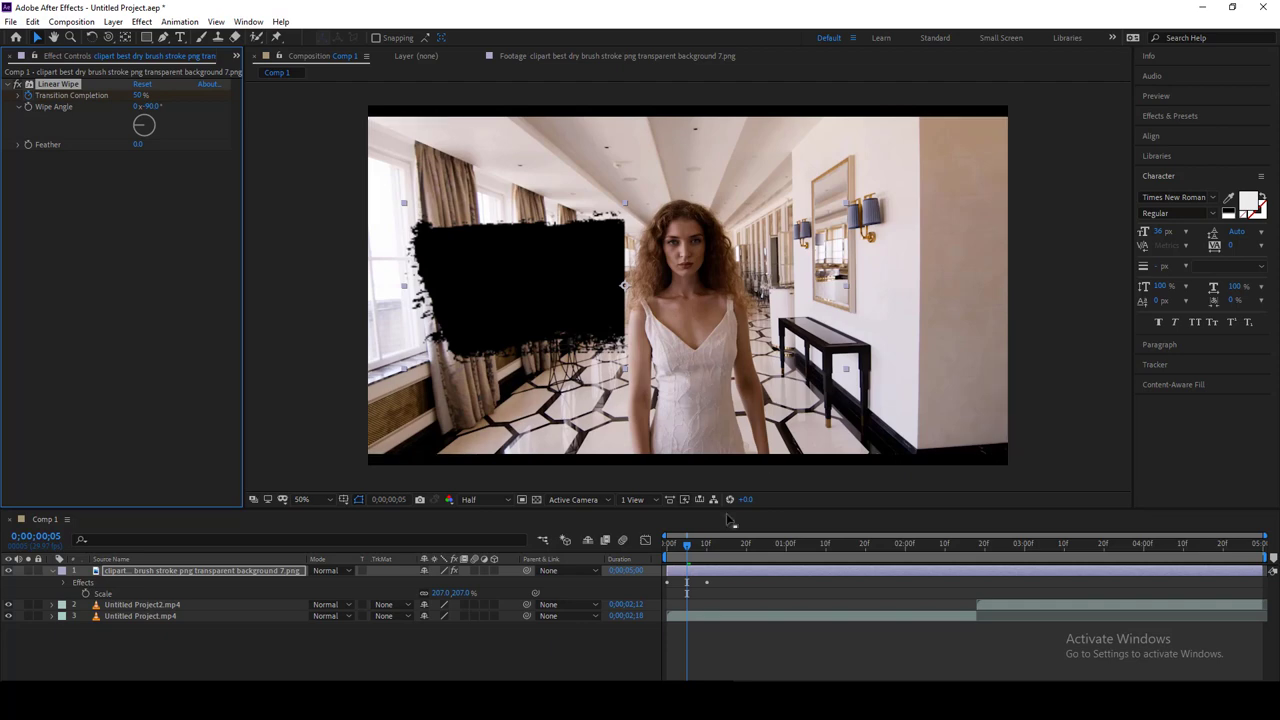
mouse_move(686, 542)
mouse_down()
mouse_move(737, 548)
mouse_move(688, 550)
mouse_move(730, 560)
mouse_move(680, 564)
mouse_move(710, 574)
mouse_move(680, 580)
mouse_move(712, 592)
mouse_up()
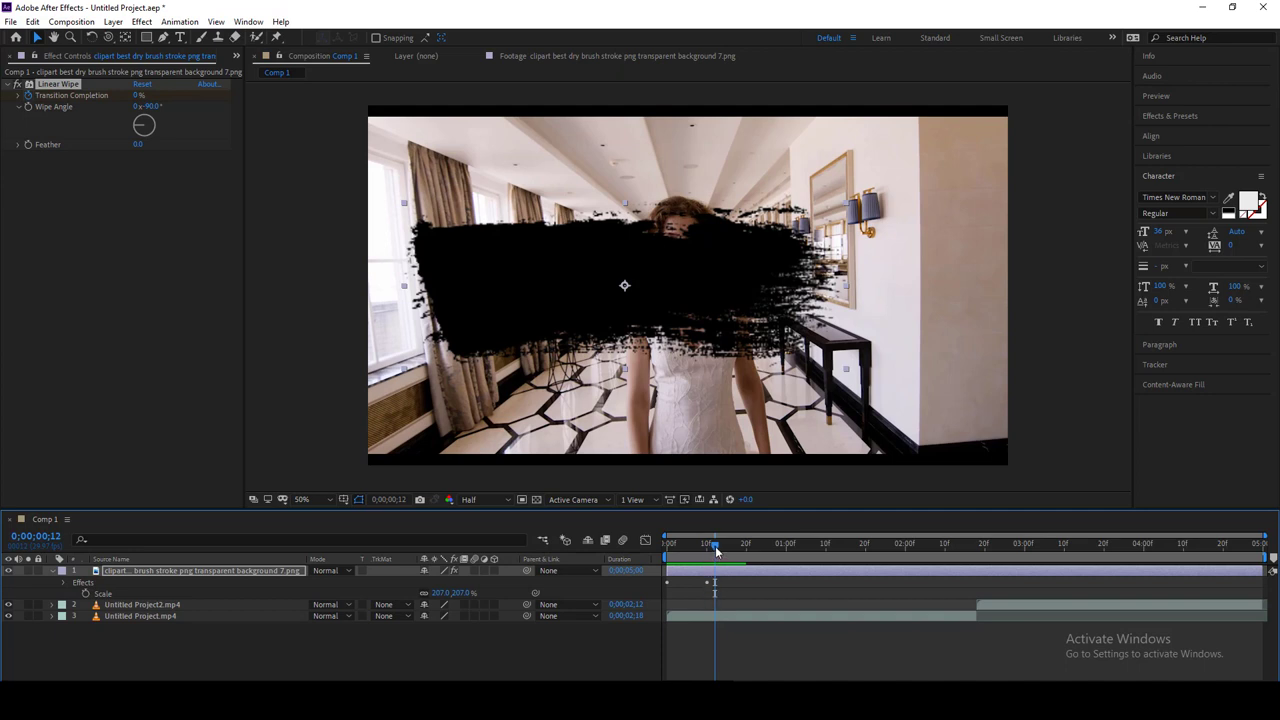
drag(716, 549, 666, 550)
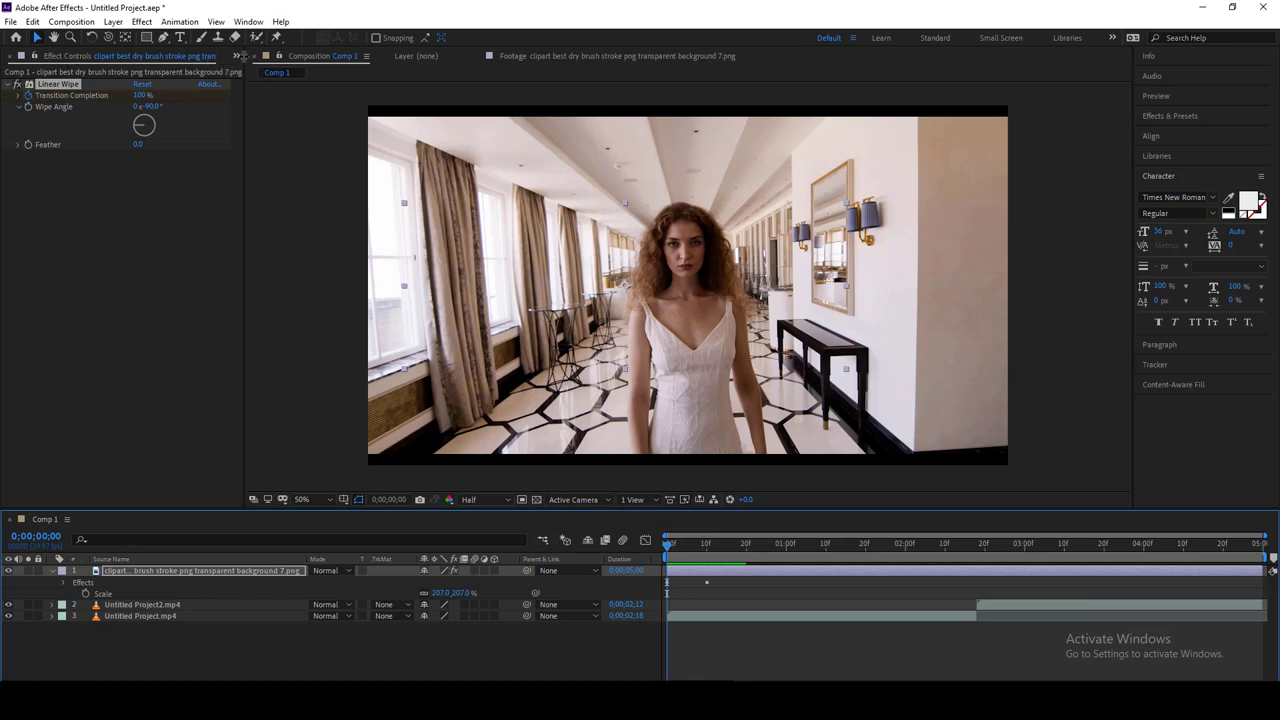
- Add the clipart transparent background 3 PNG as Comp 1's top layer and copy the Linear Wipe effect from the clipart 7 layer
click(236, 56)
click(290, 87)
click(60, 310)
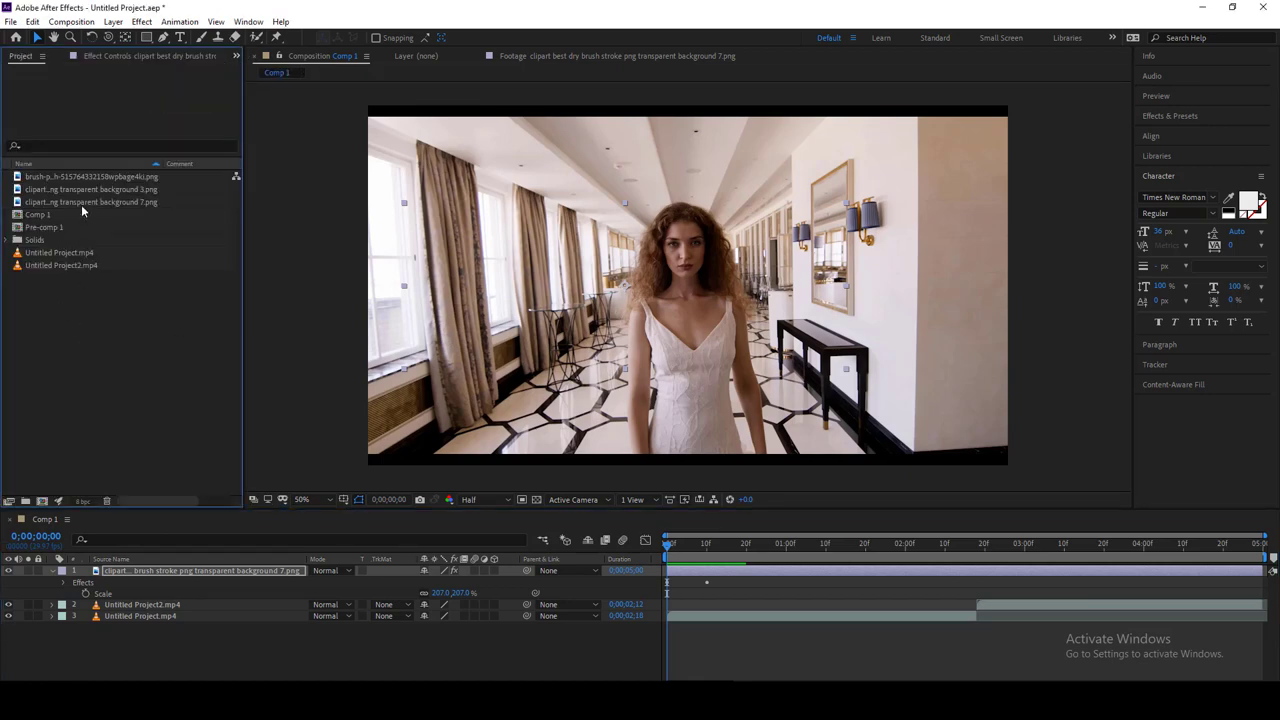
click(108, 189)
drag(103, 190, 155, 572)
click(158, 583)
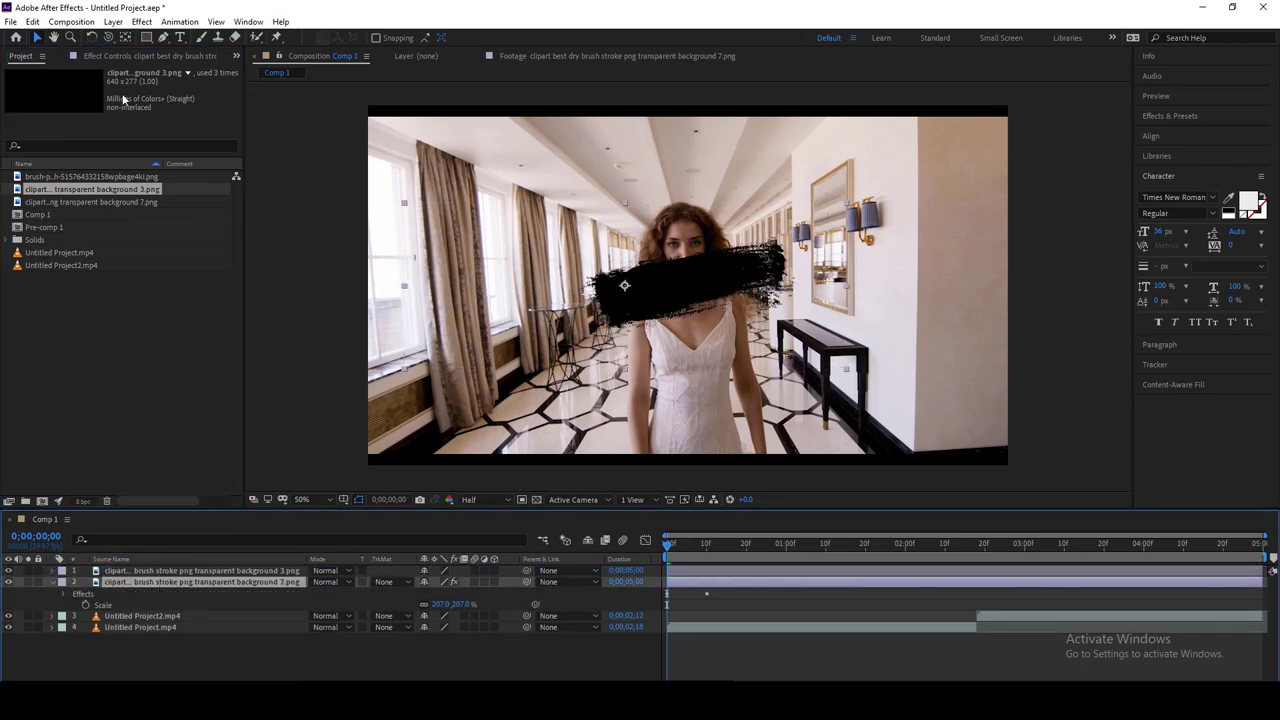
click(143, 58)
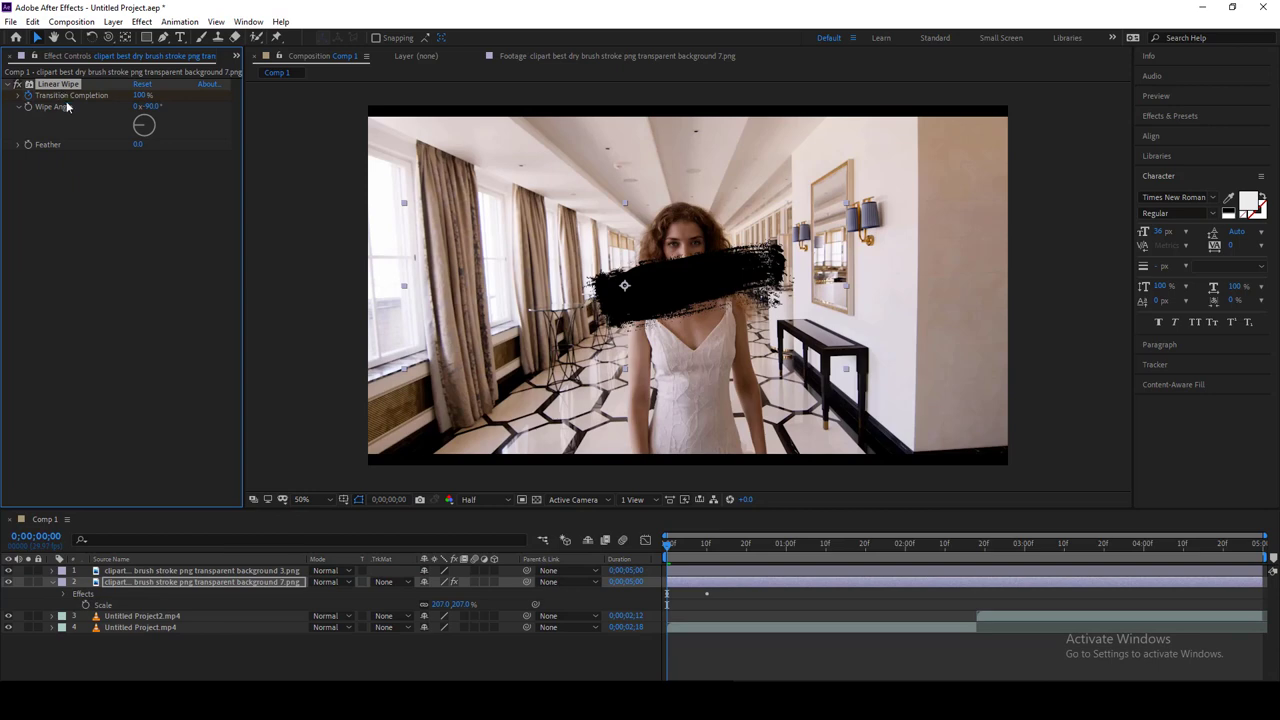
- Try to paste the Linear Wipe effect onto the clipart 3 layer at 0;00;00;00
click(201, 572)
key(ctrl+v)
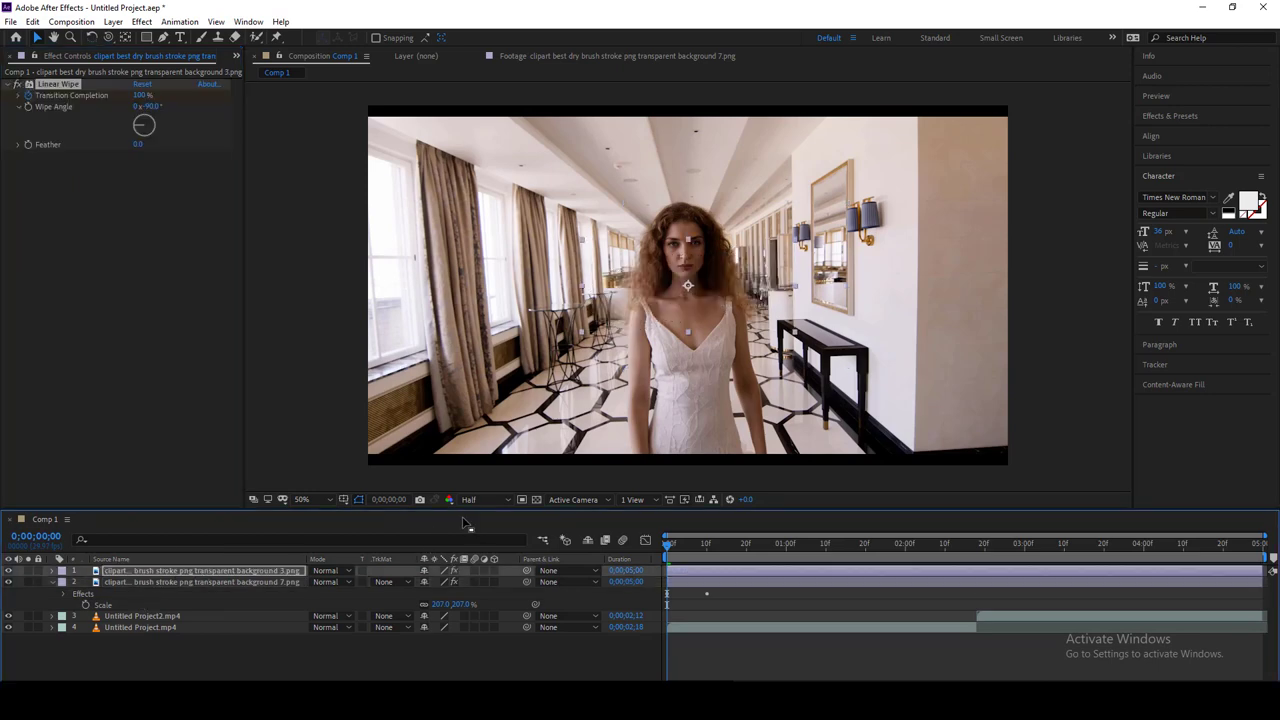
key(ctrl+z)
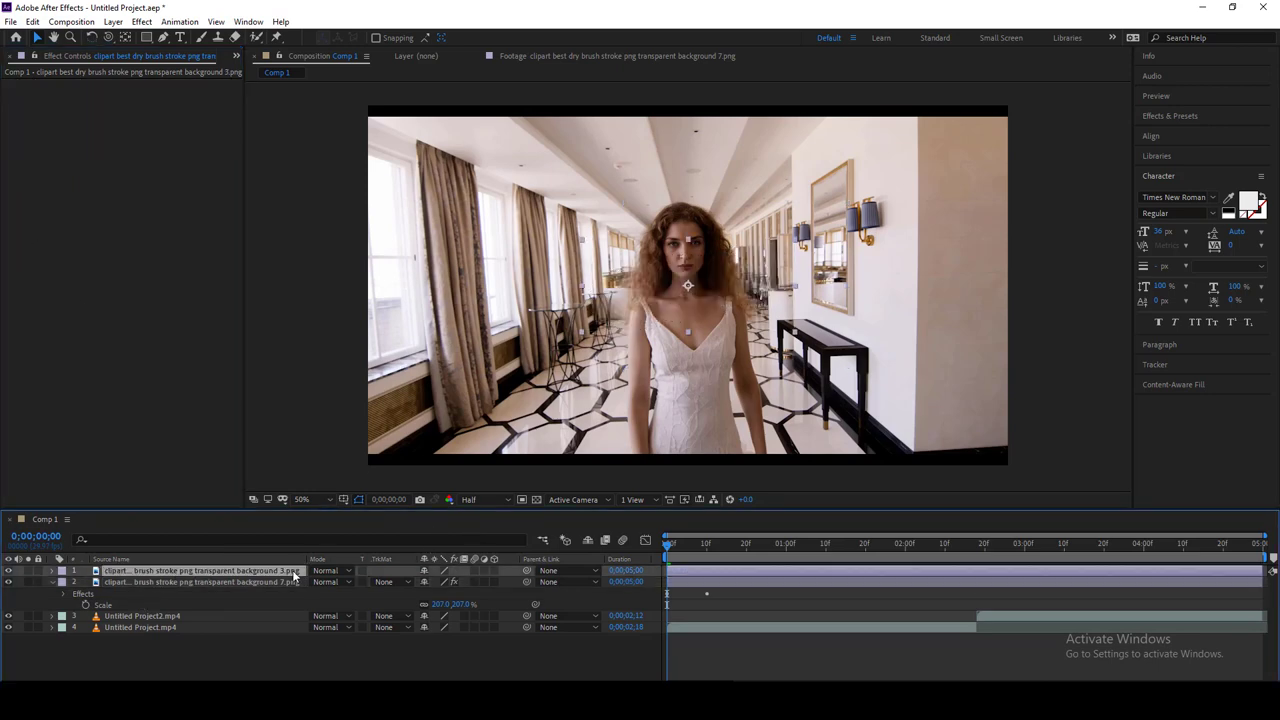
- Scale the clipart 3 layer to 191% and position it at 1113, 822, below the first brush stroke
key(s)
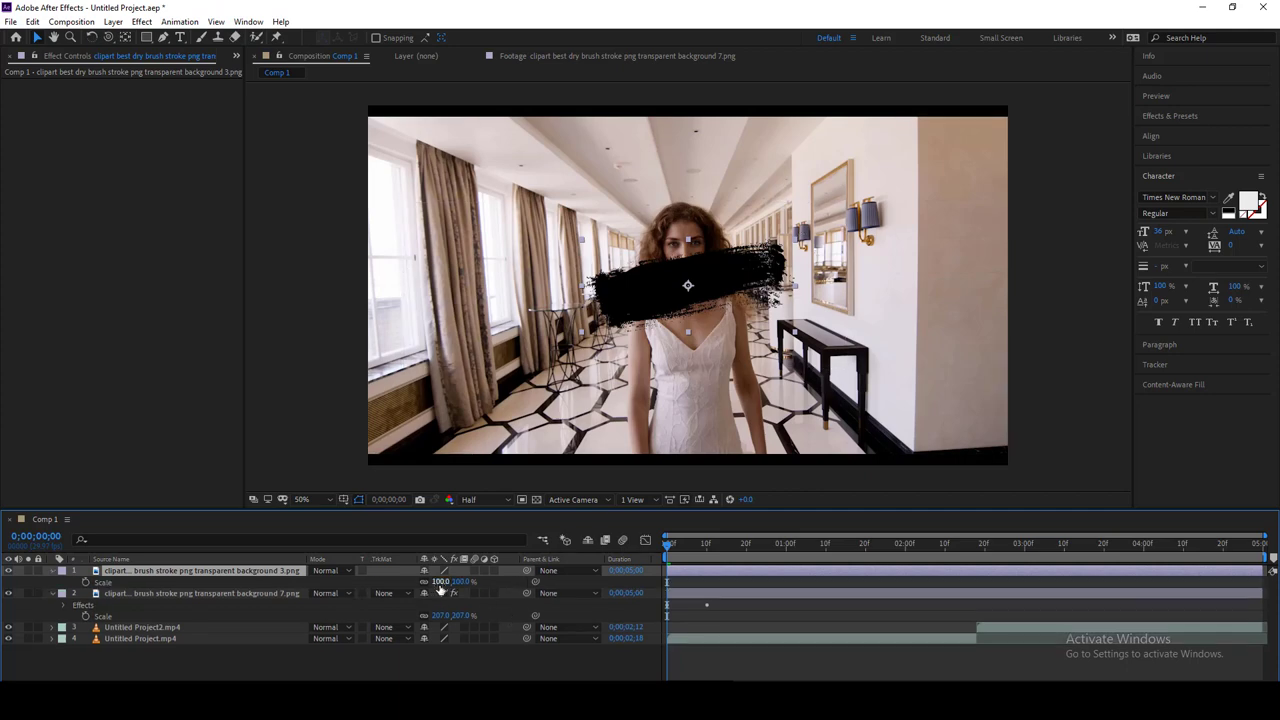
mouse_move(440, 583)
mouse_down()
mouse_move(500, 590)
mouse_move(466, 603)
mouse_up()
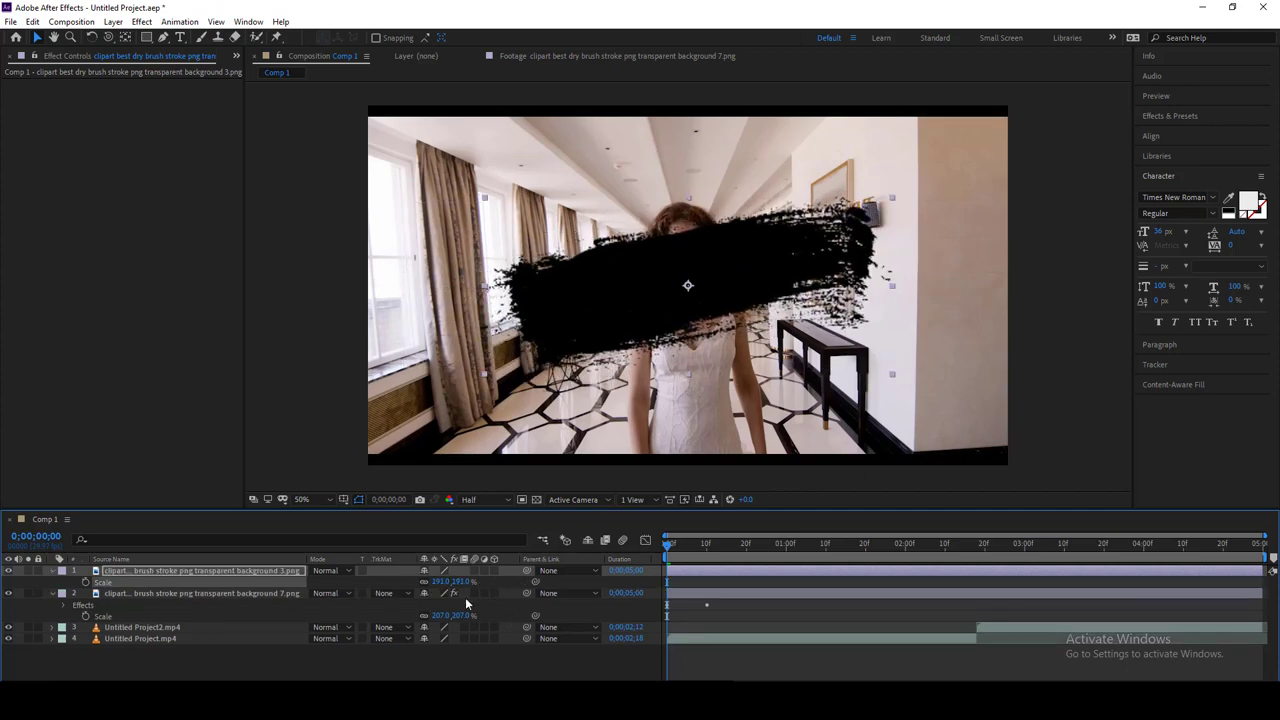
click(713, 550)
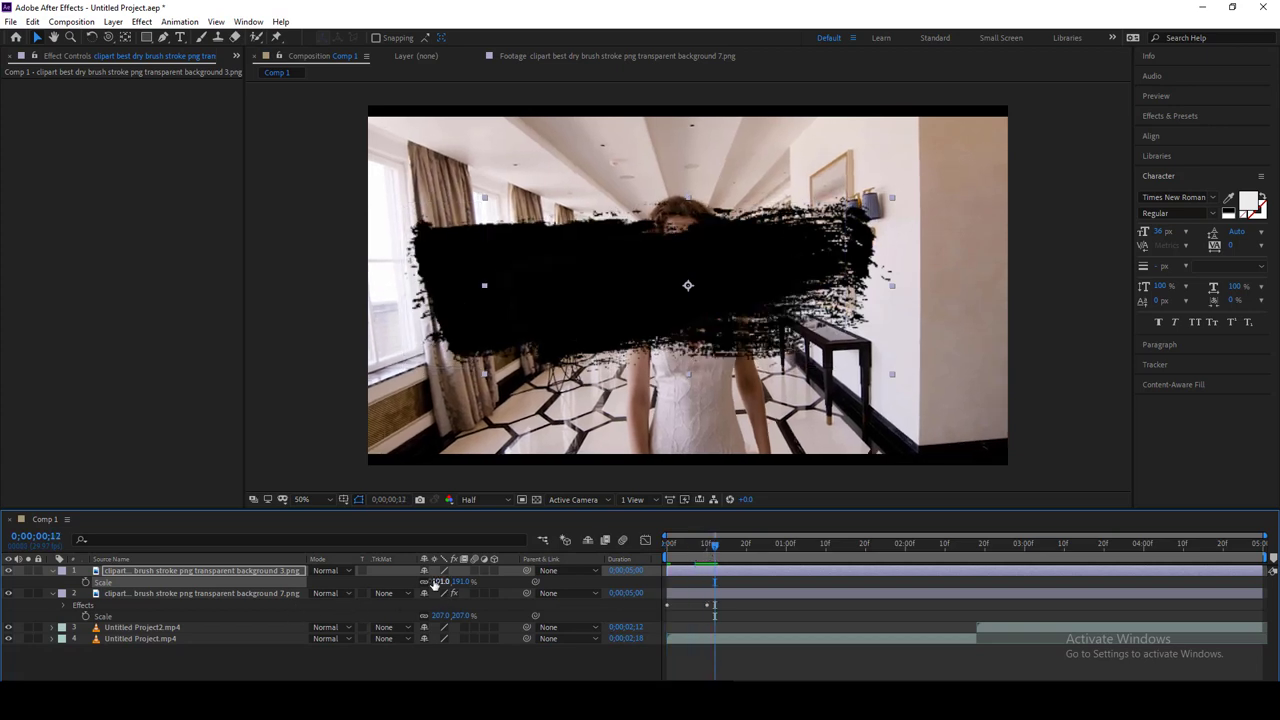
key(p)
mouse_move(486, 309)
mouse_down()
mouse_move(538, 309)
mouse_move(519, 574)
mouse_move(456, 581)
mouse_move(548, 581)
mouse_up()
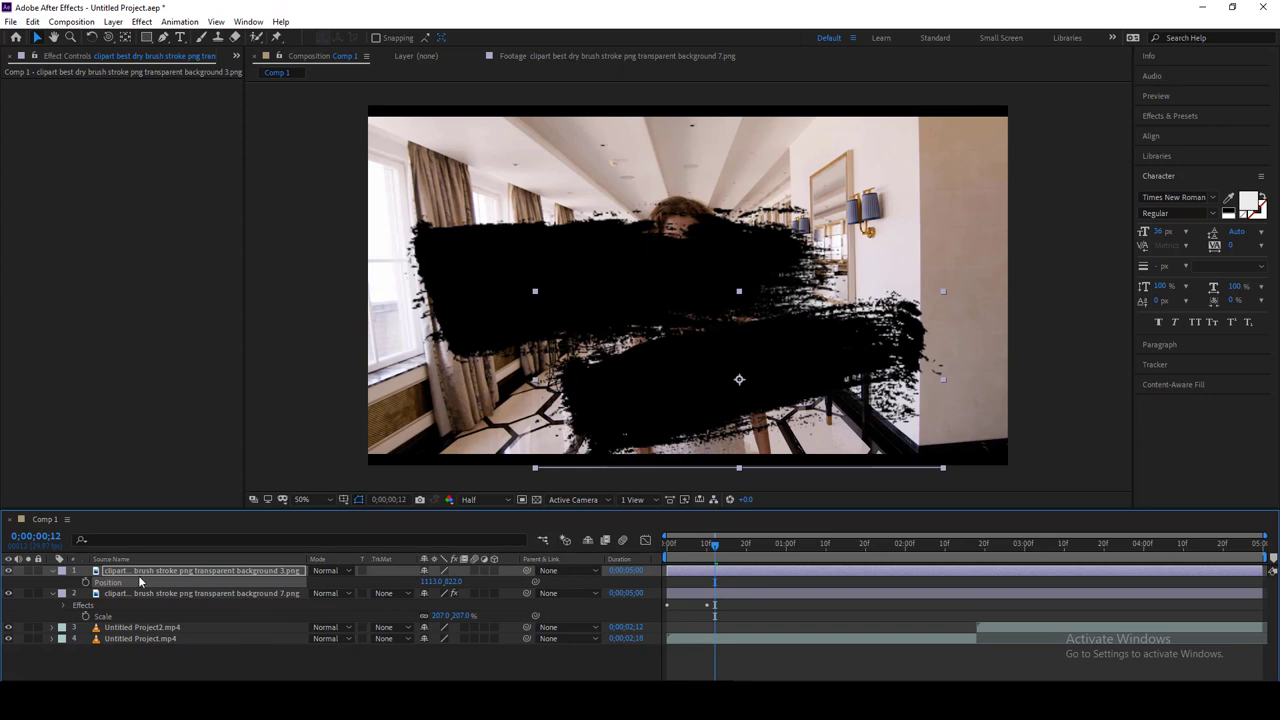
- Paste the copied Linear Wipe onto the clipart 3 layer at 0;00;00;12 and return the playhead to 0;00;00;00
click(113, 574)
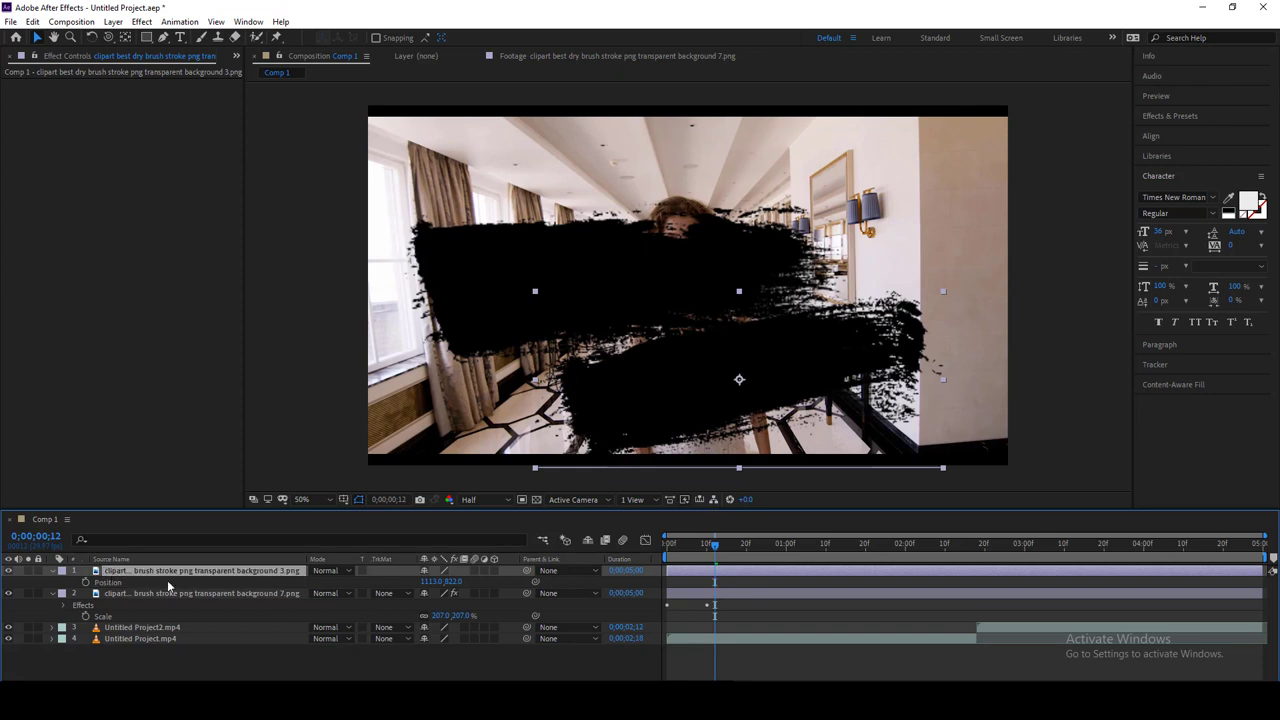
key(ctrl+alt+shift+e)
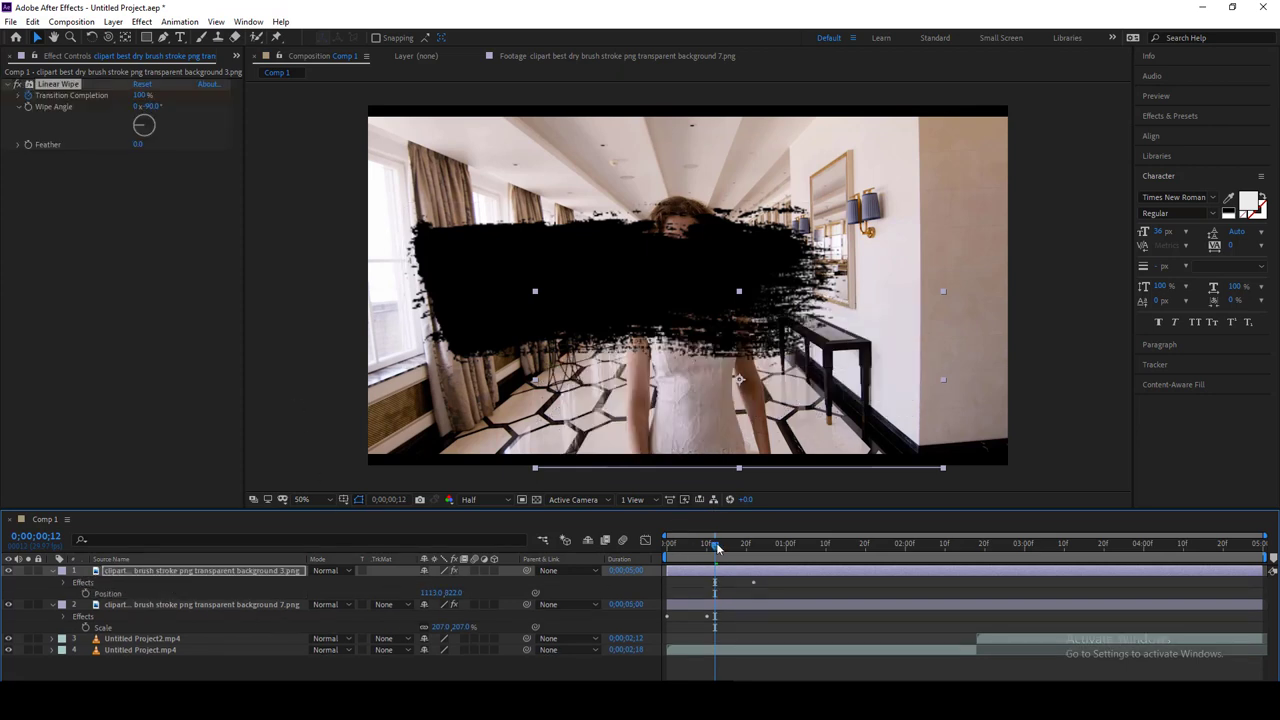
click(753, 582)
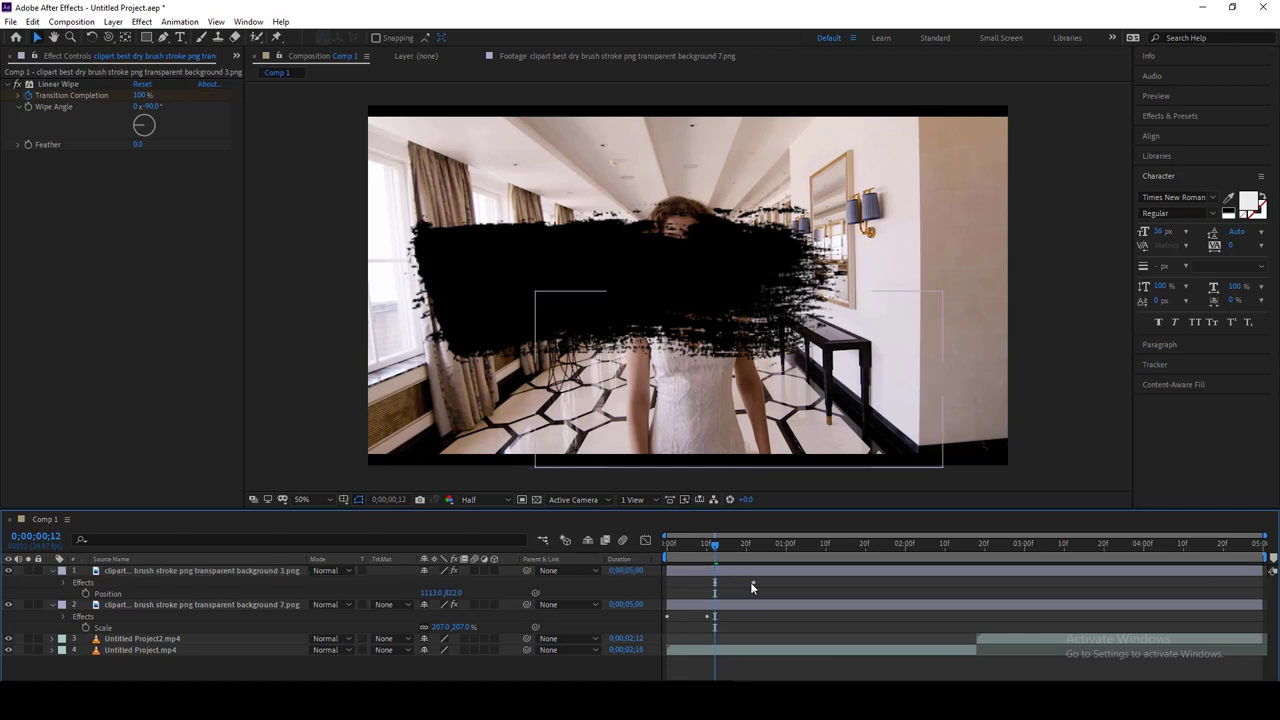
click(745, 588)
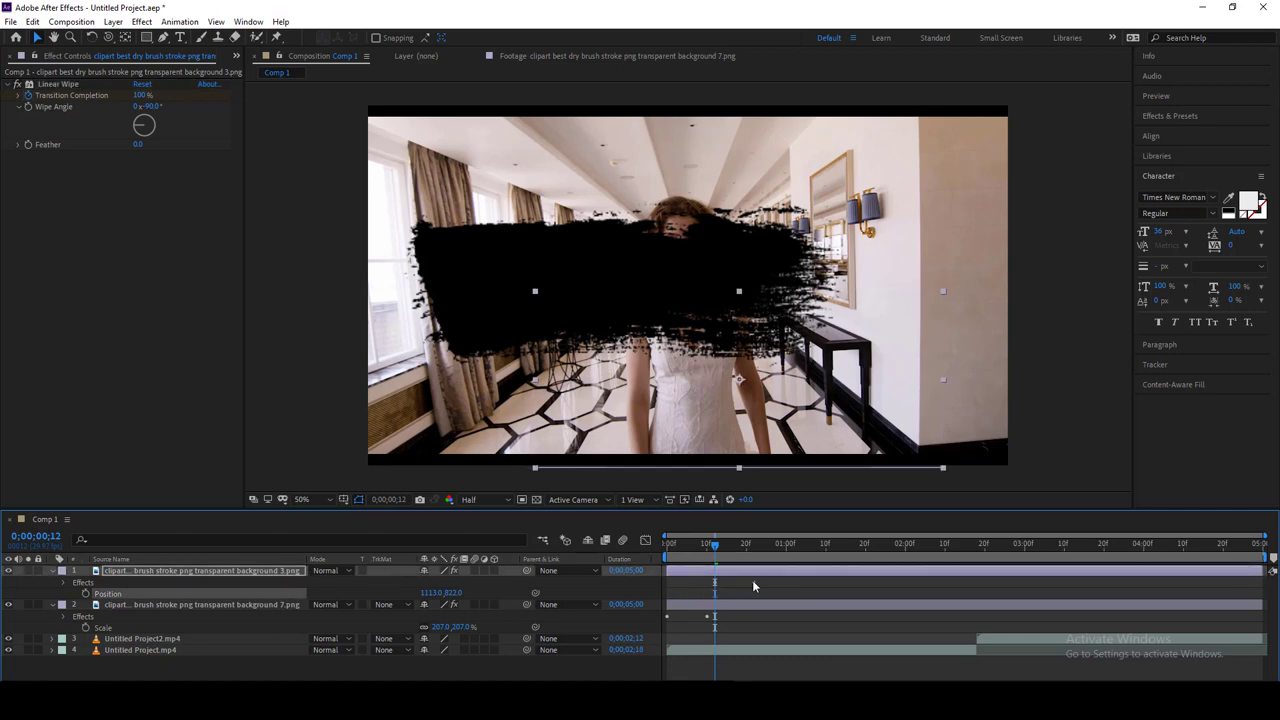
click(666, 545)
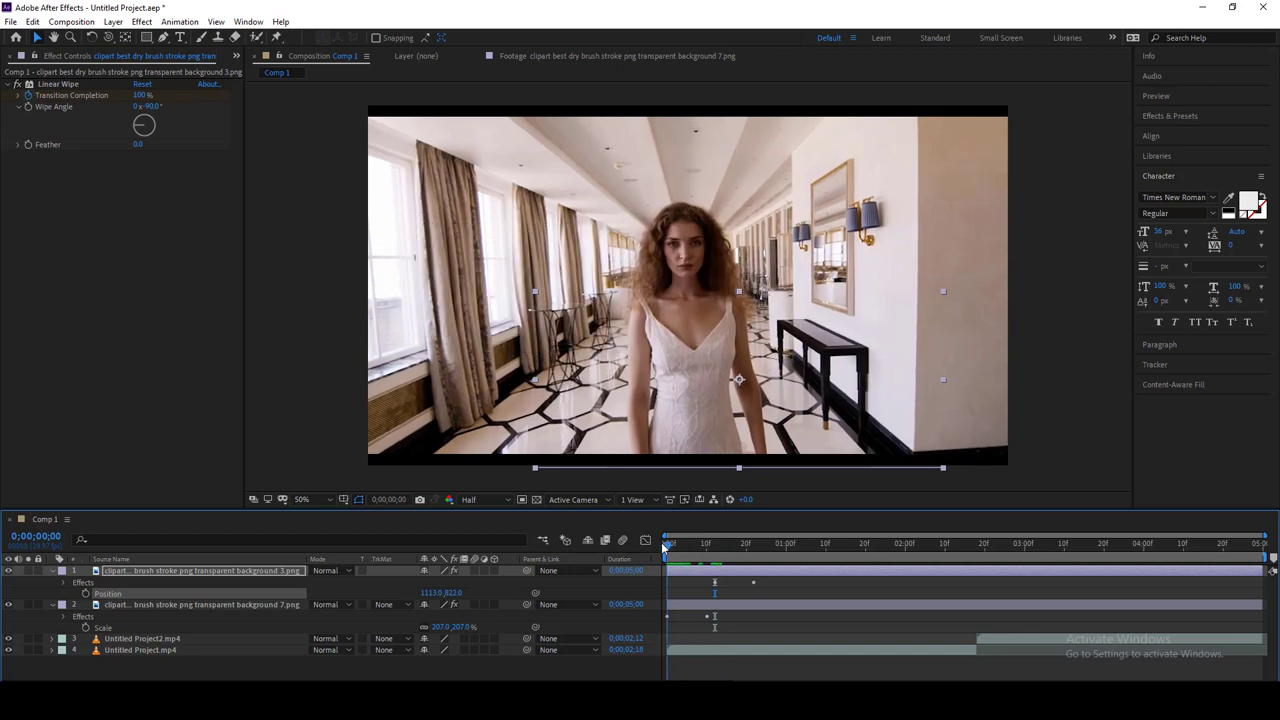
click(200, 579)
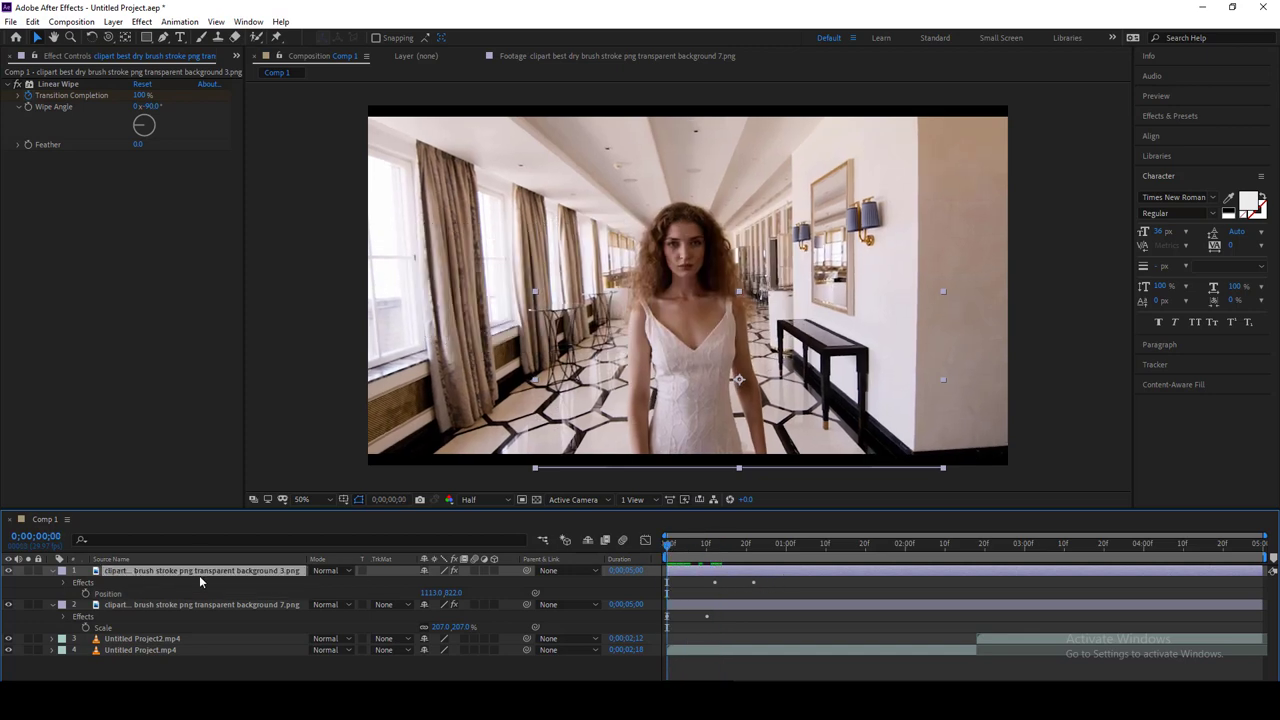
- Move the clipart 3 layer's Linear Wipe Transition Completion keyframes earlier so the first one sits at 0;00;00;00
click(753, 587)
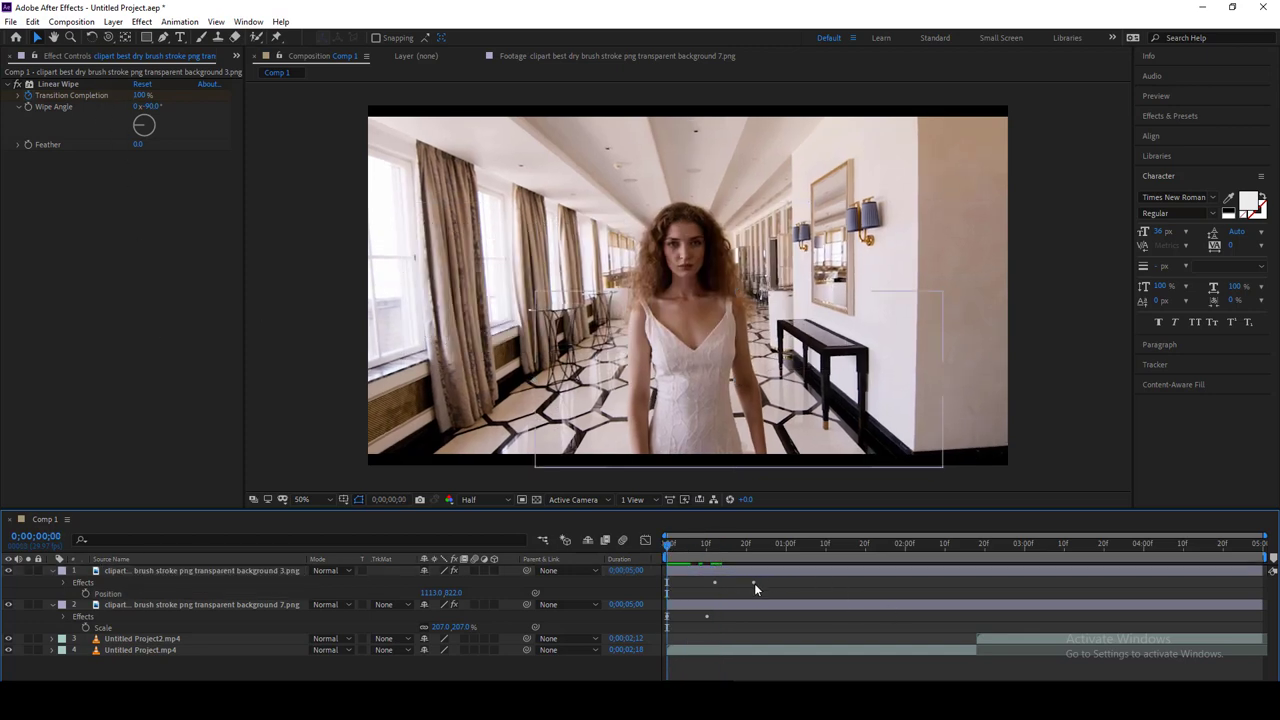
click(64, 582)
click(103, 594)
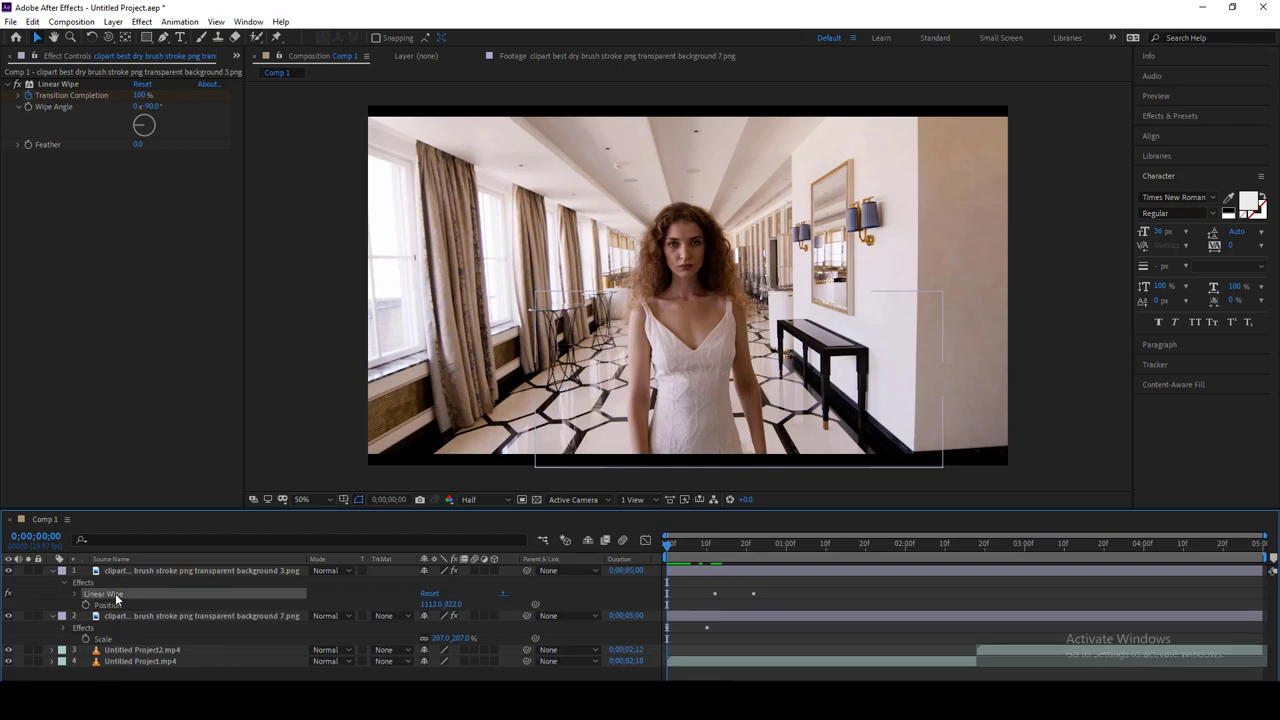
click(772, 588)
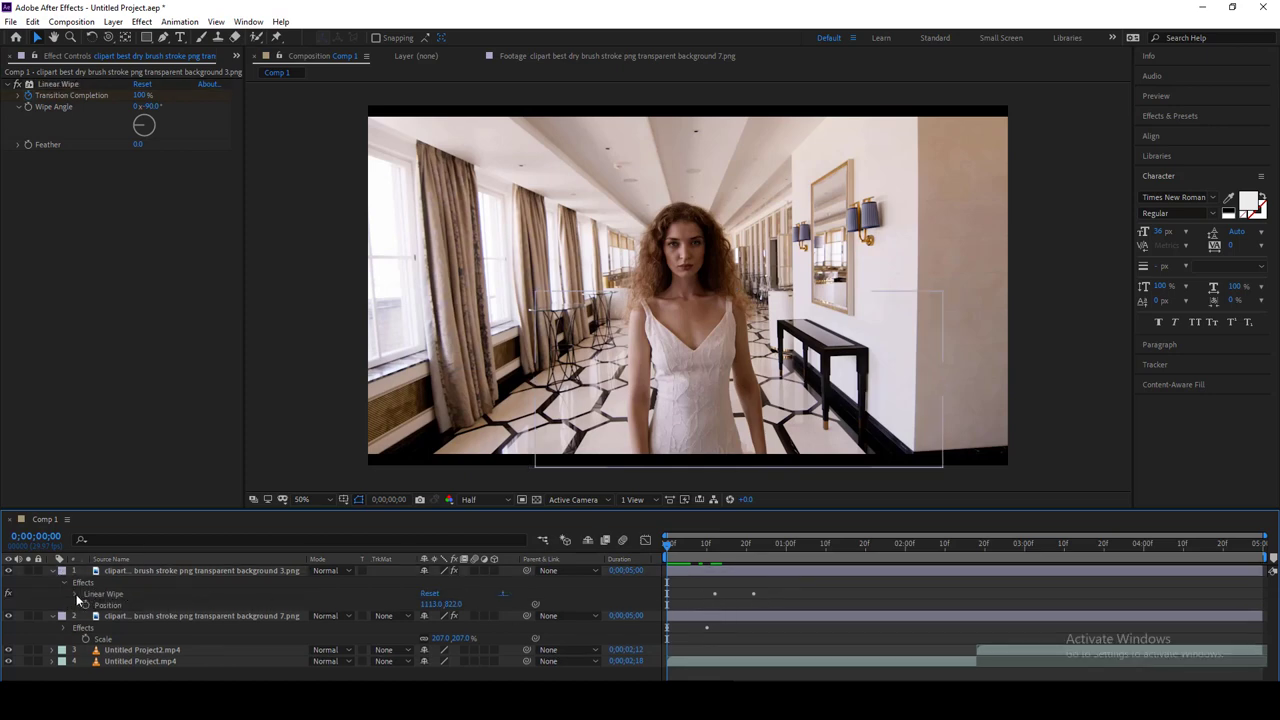
click(76, 595)
mouse_move(795, 598)
mouse_down()
mouse_move(716, 617)
mouse_move(601, 618)
mouse_move(673, 624)
mouse_up()
click(721, 585)
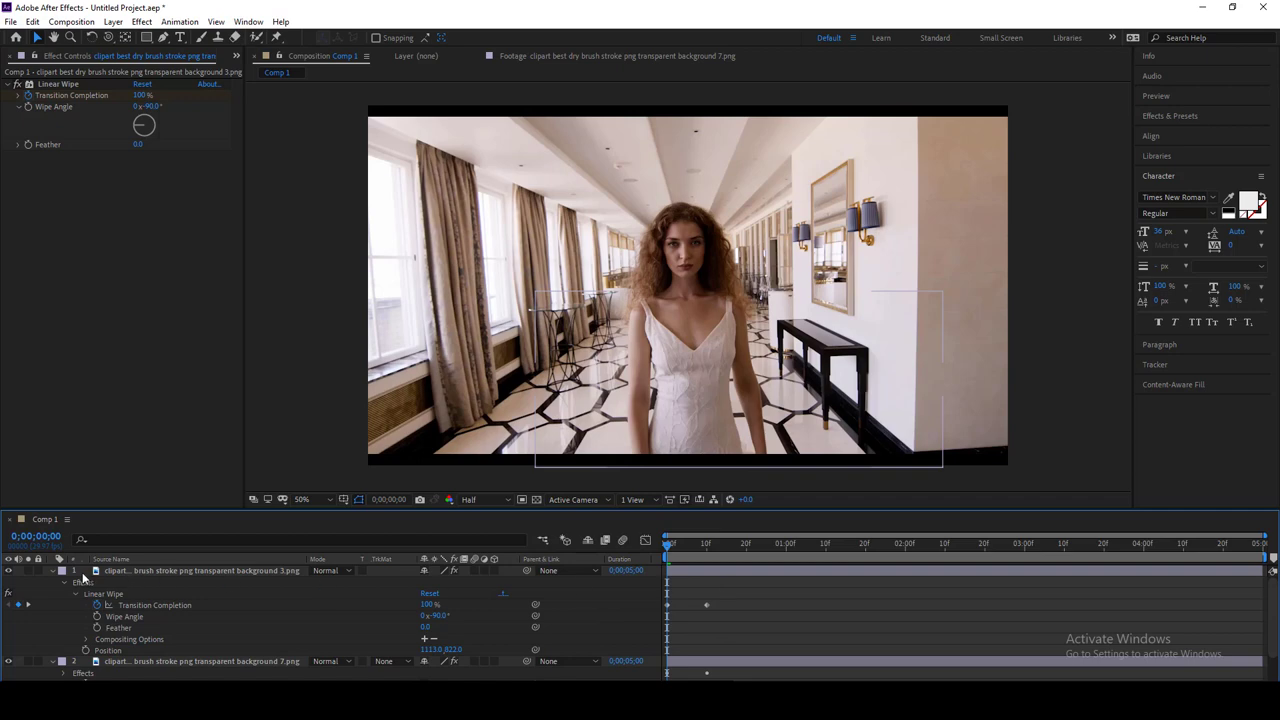
click(51, 571)
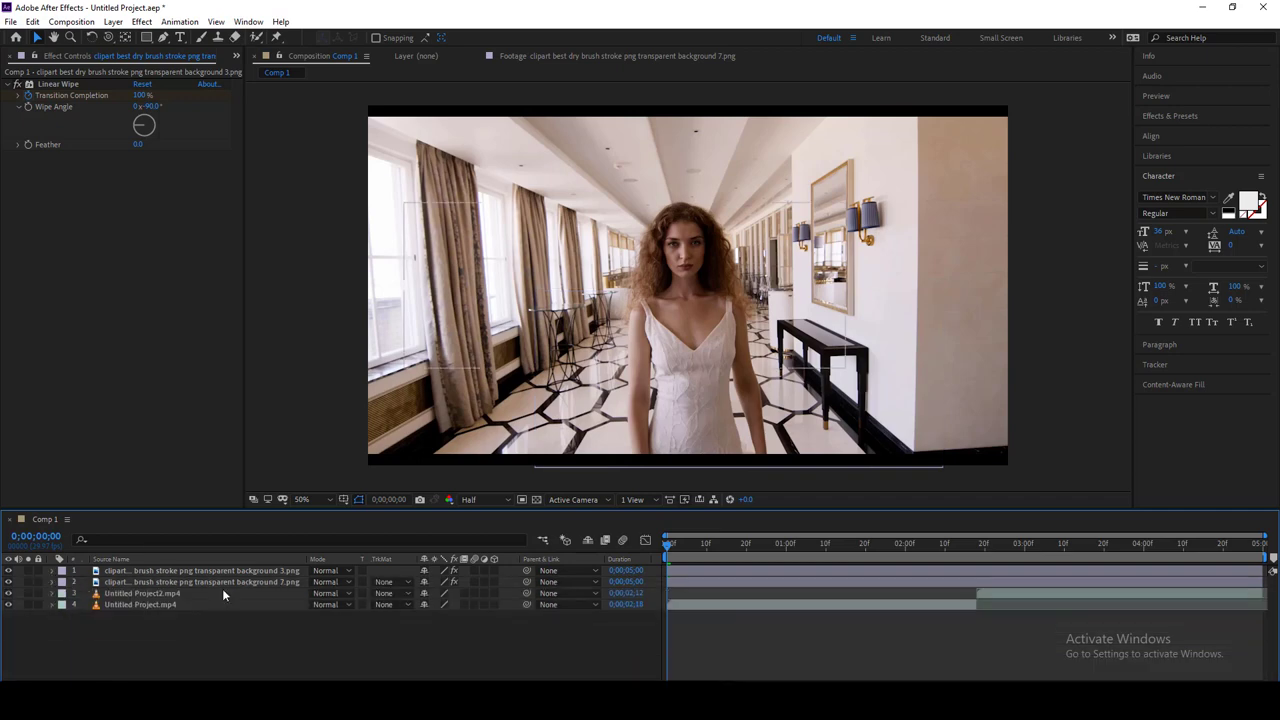
click(51, 582)
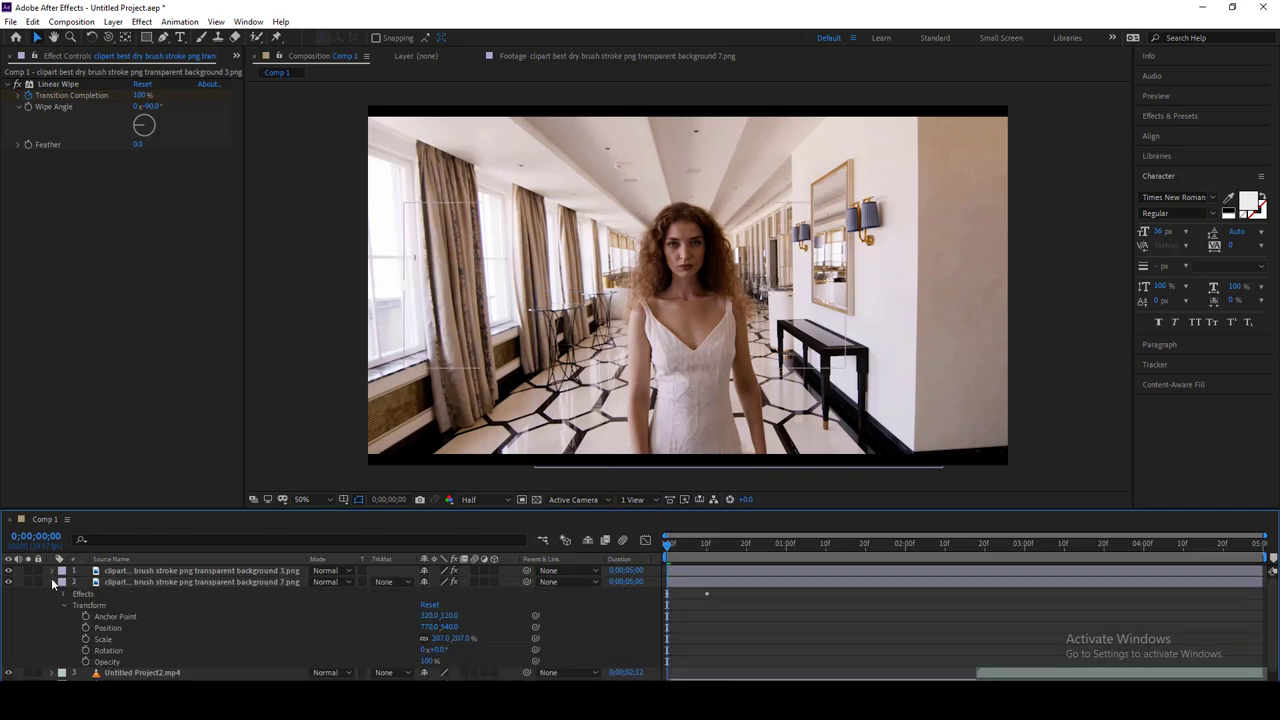
click(51, 571)
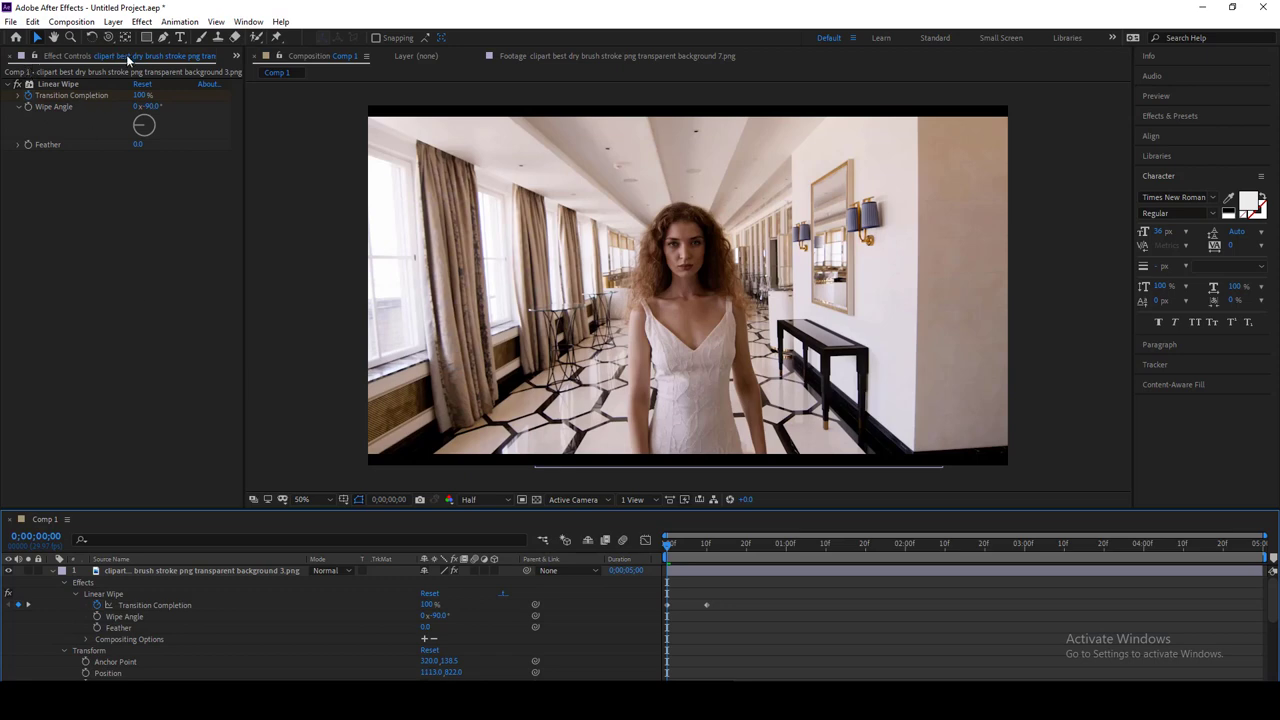
- Add the brush-png-transparent-brush PNG as Comp 1's top layer and scale it to 185%
click(236, 56)
click(258, 84)
click(73, 177)
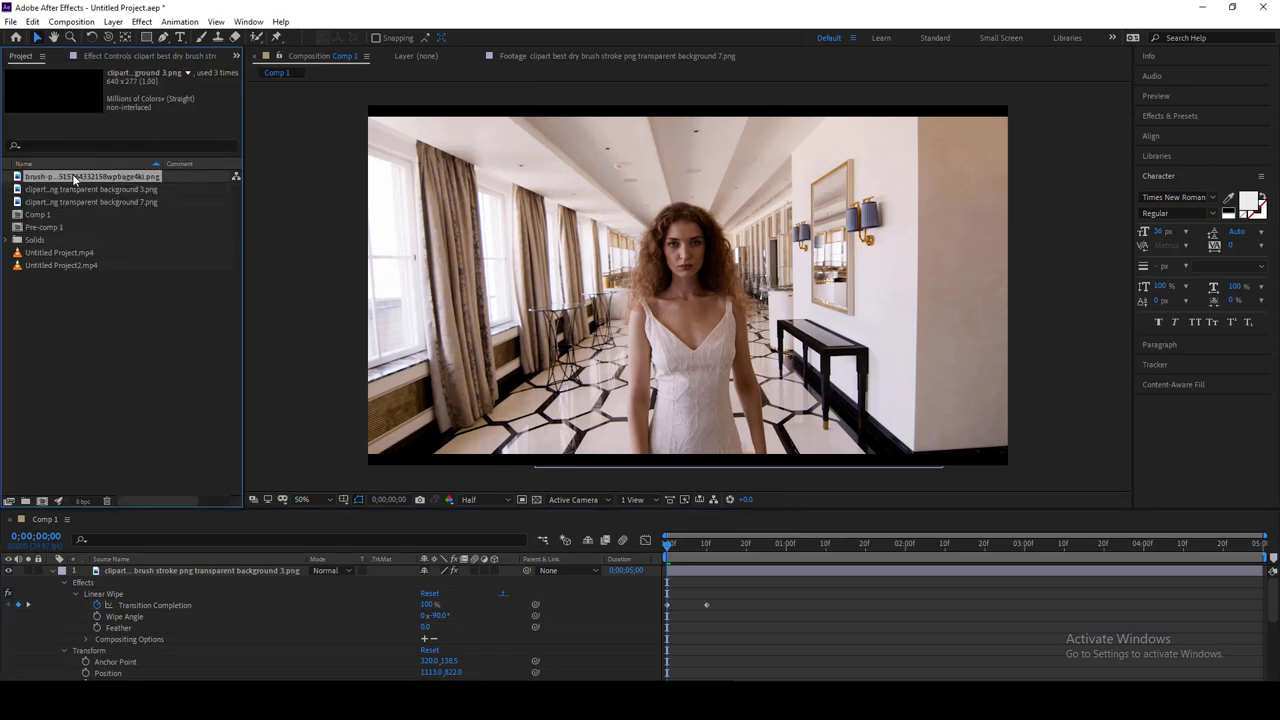
mouse_move(83, 186)
mouse_down()
mouse_move(87, 276)
mouse_move(143, 538)
mouse_move(131, 573)
mouse_up()
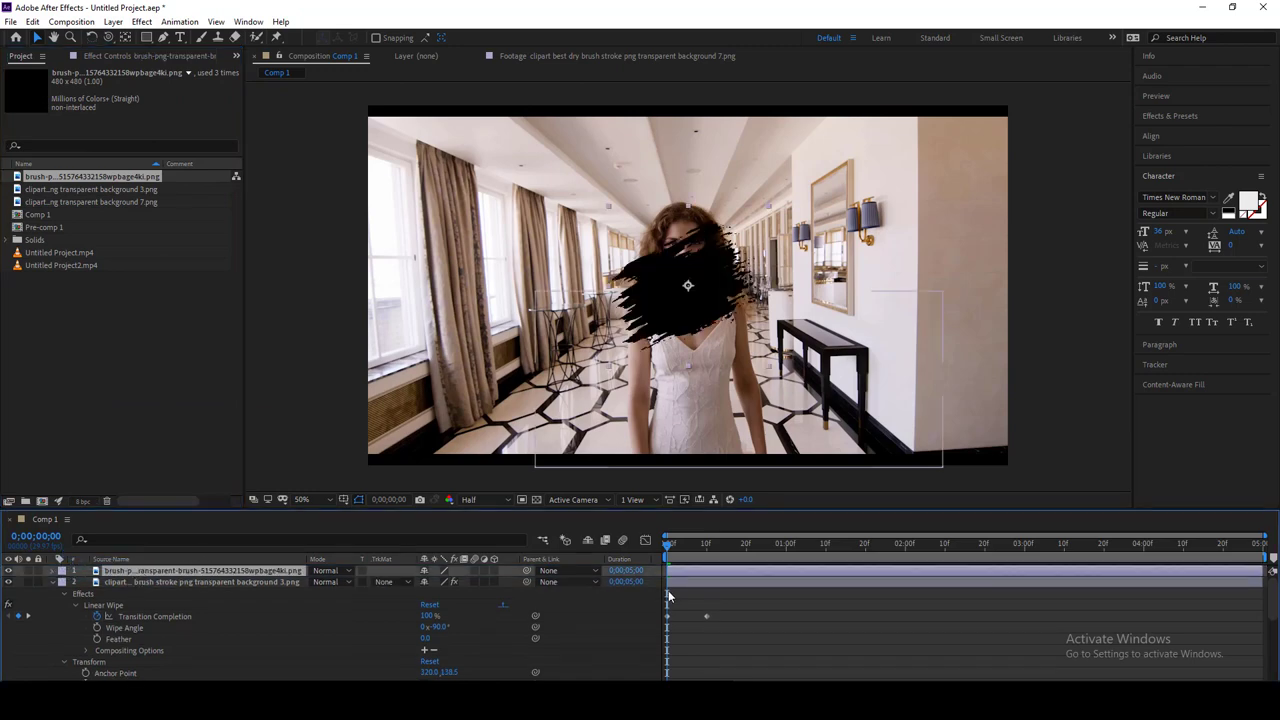
key(s)
mouse_move(446, 581)
mouse_down()
mouse_move(700, 585)
mouse_move(612, 592)
mouse_up()
drag(720, 546, 703, 547)
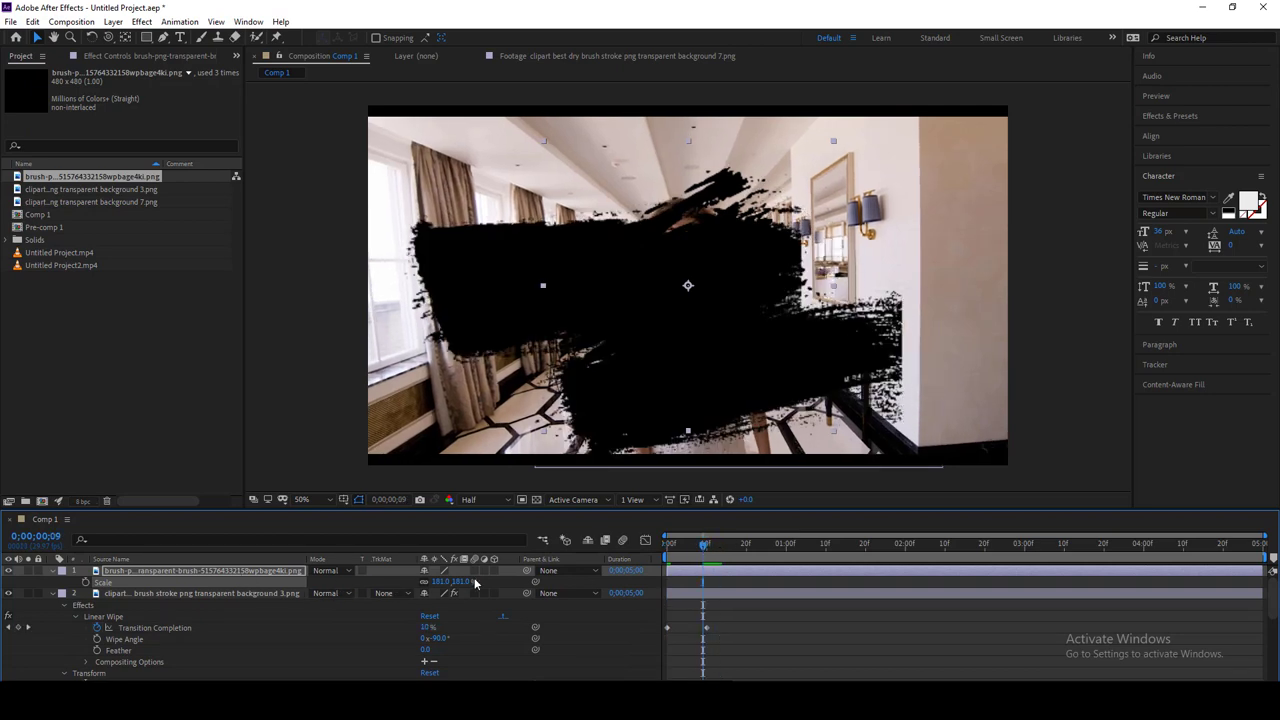
drag(443, 582, 447, 582)
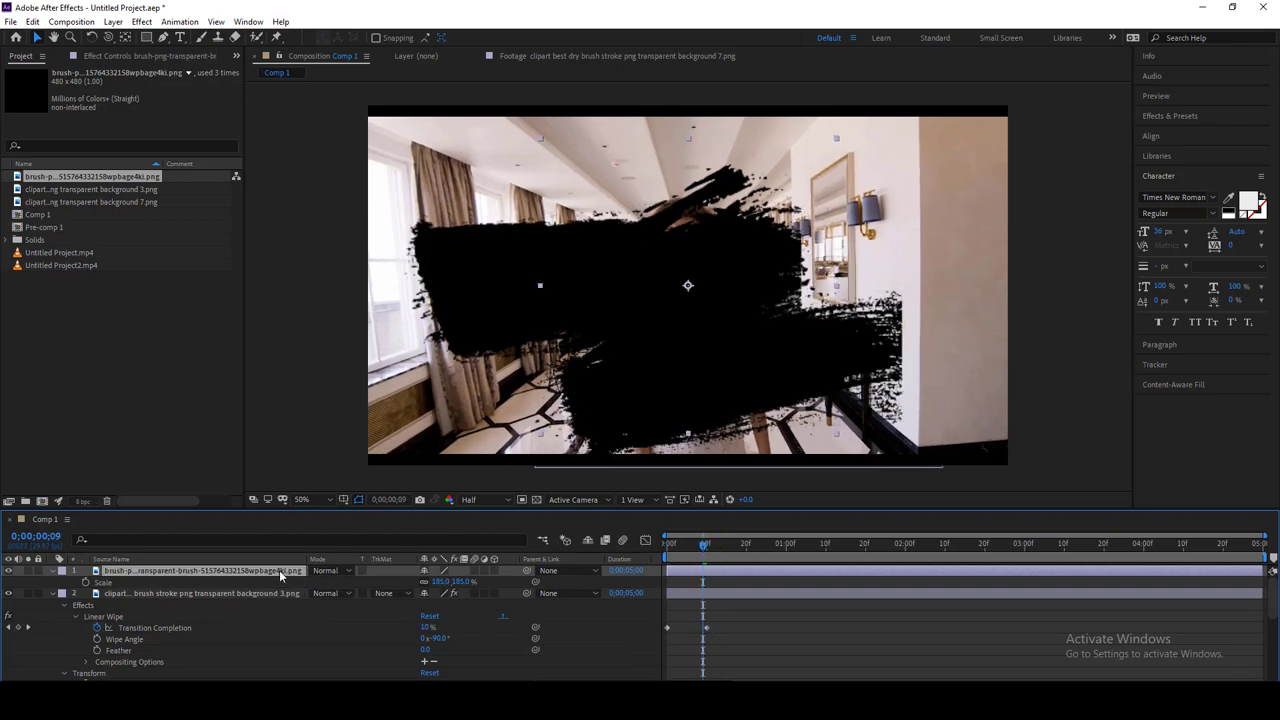
- Position the new brush layer at 1321, 354, above the lower brush stroke
key(p)
drag(428, 582, 782, 582)
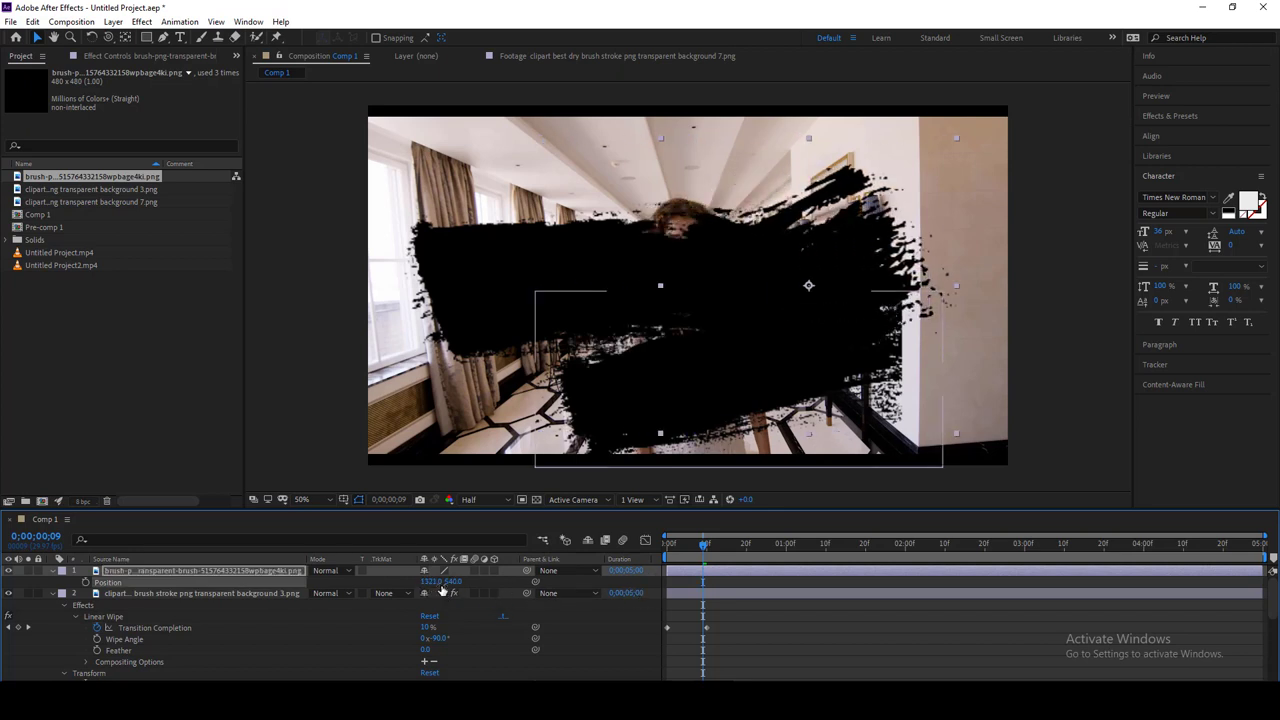
drag(445, 583, 259, 583)
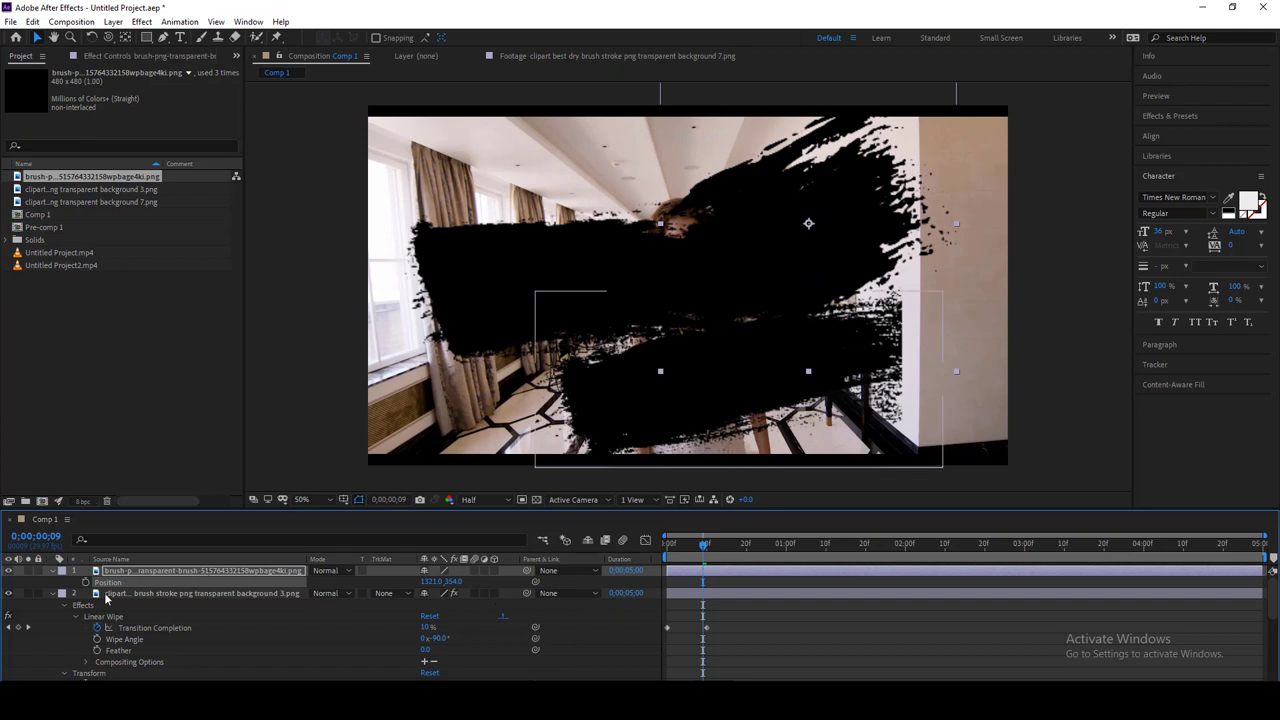
key(Tab)
- Paste the copied Linear Wipe onto the new brush layer at 0;00;00;00 and scrub to 0;00;00;08 to check the reveal
click(165, 572)
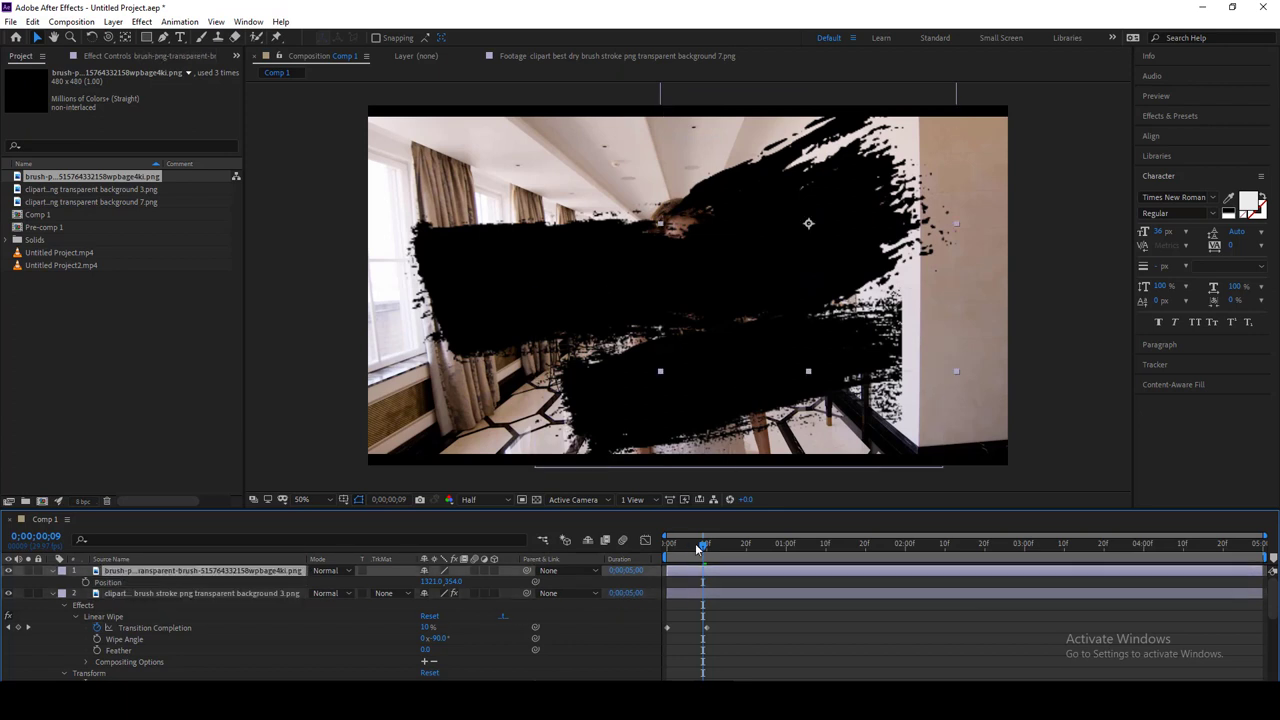
drag(684, 550, 643, 557)
key(ctrl+v)
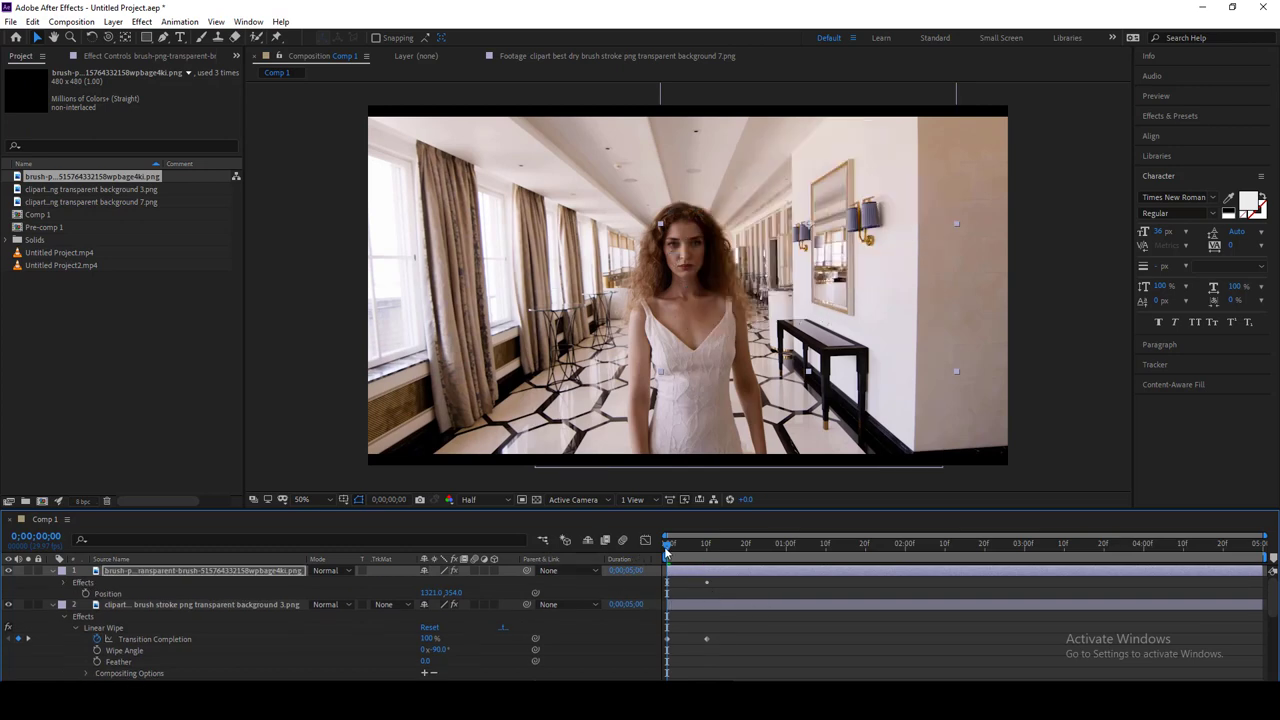
drag(668, 552, 699, 552)
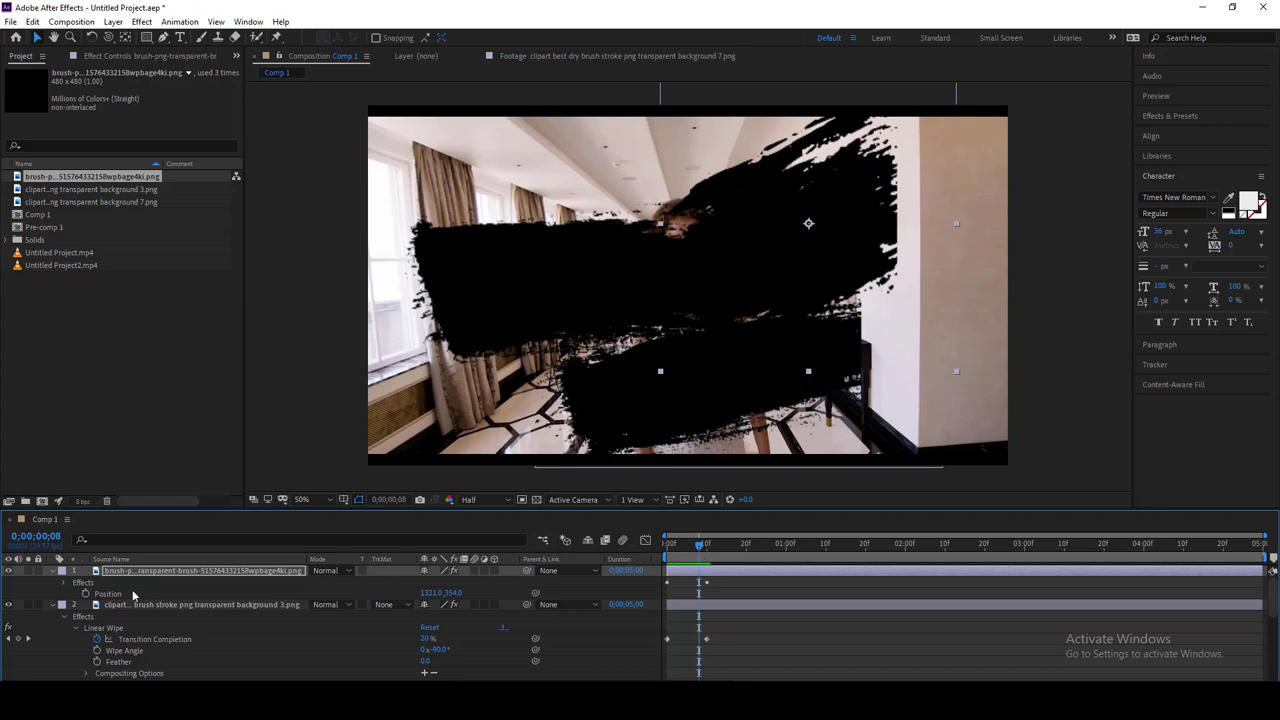
- Collapse the layer properties and duplicate the three brush stroke layers
click(53, 572)
click(53, 583)
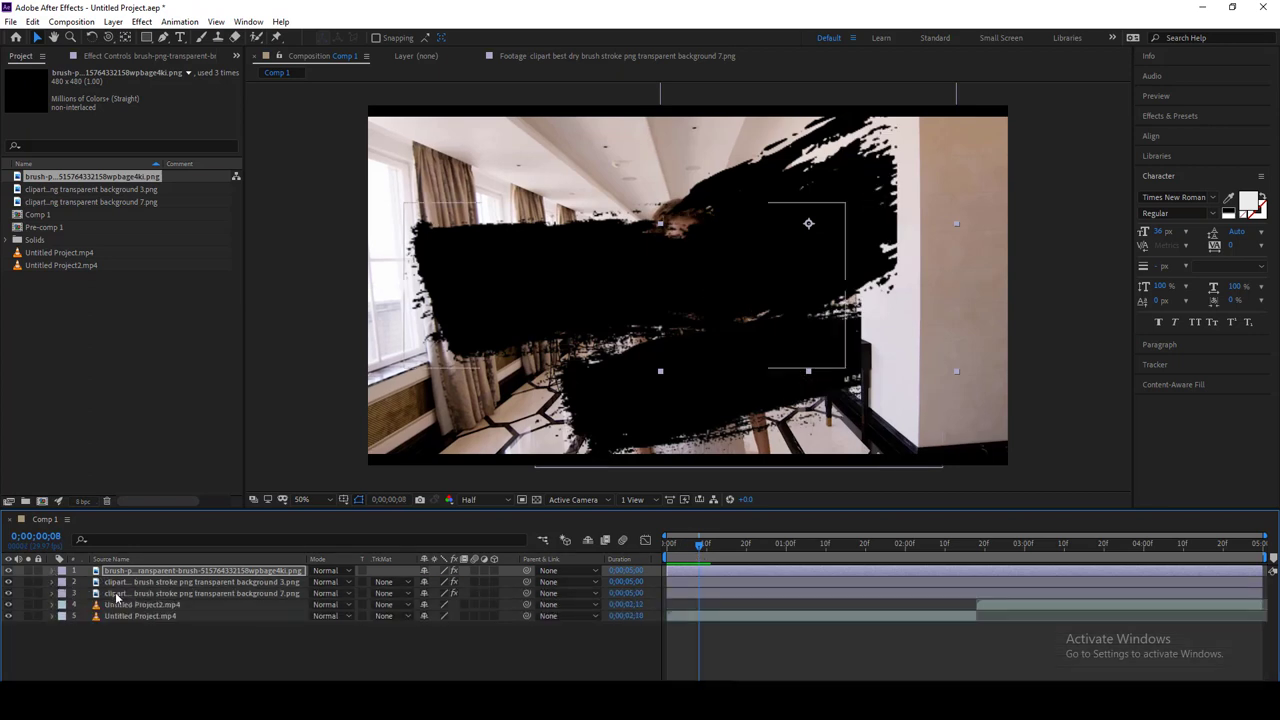
click(116, 597)
shift+click(150, 571)
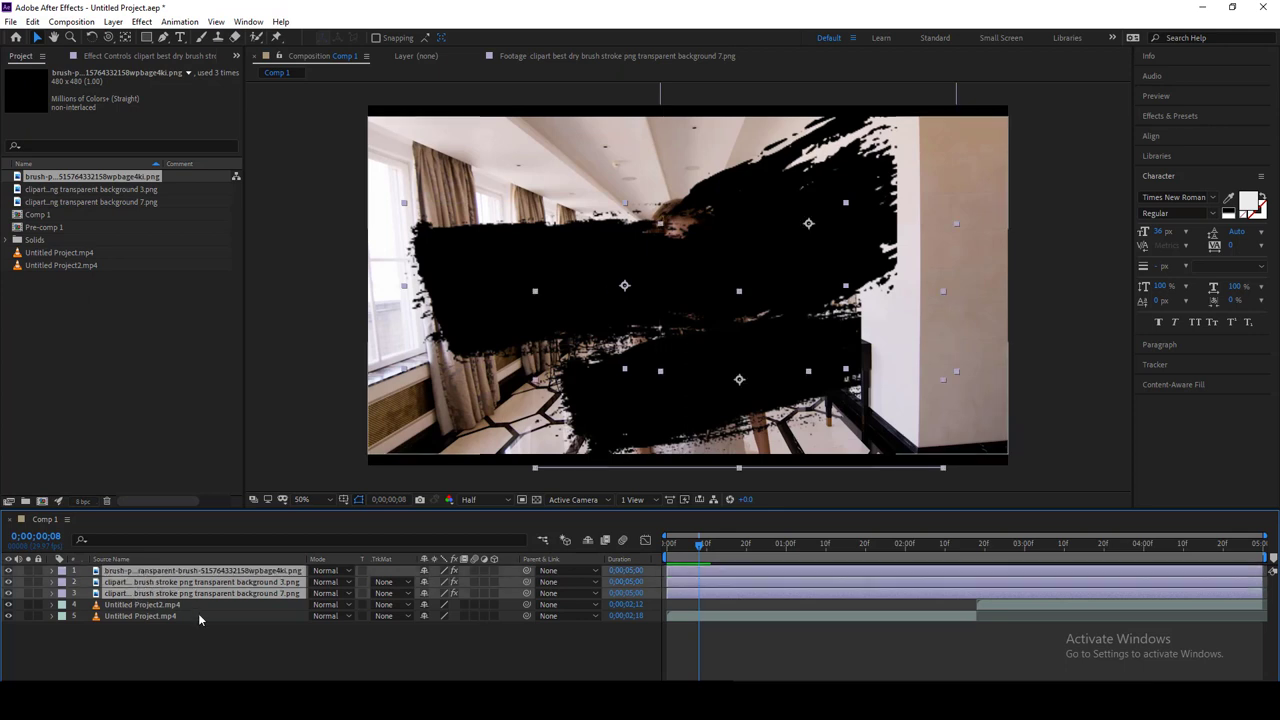
key(ctrl+d)
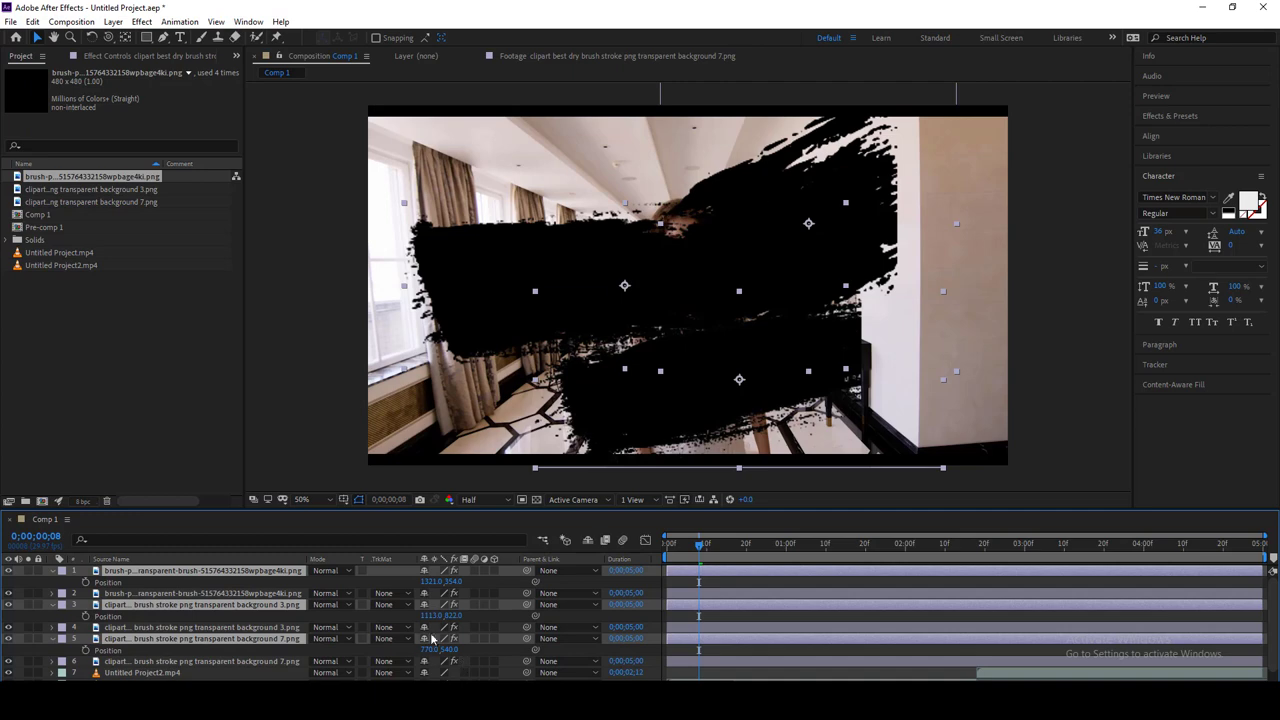
- Shift the three duplicated brush layers about 580 px left and 104 px up, placing the top one at 741, 250
mouse_move(432, 615)
mouse_down()
mouse_move(622, 615)
mouse_move(245, 622)
mouse_up()
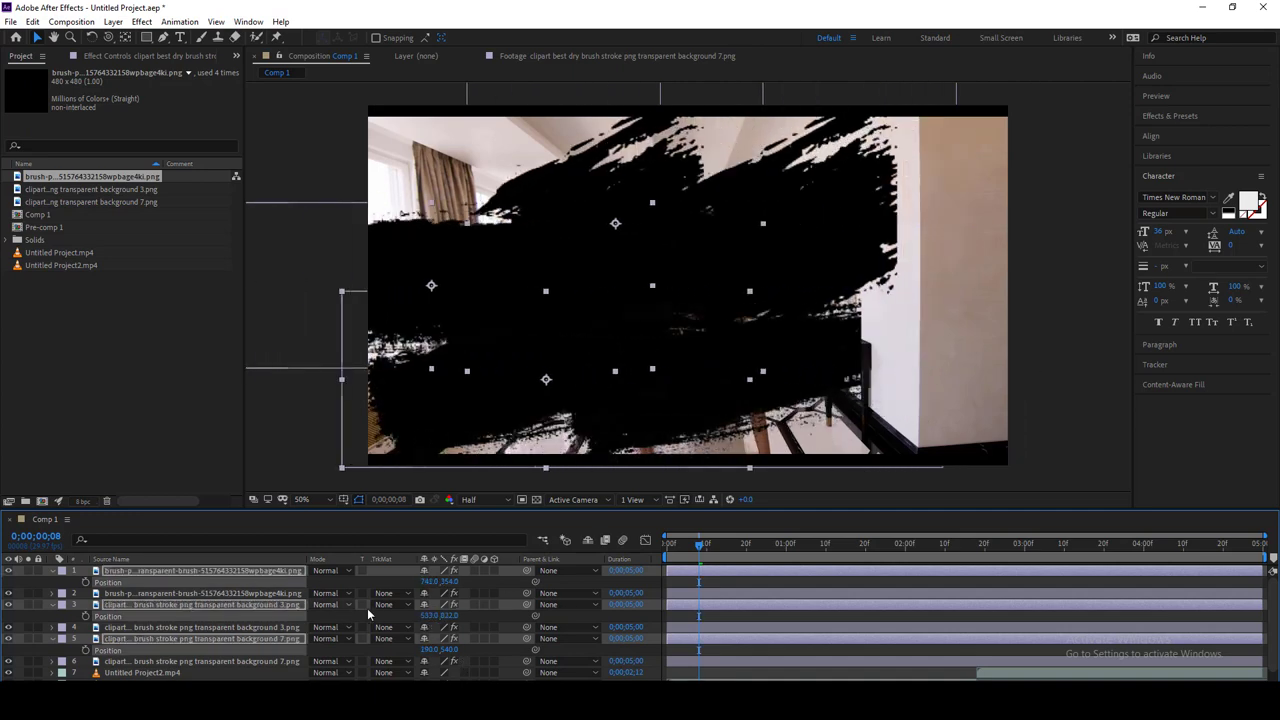
mouse_move(449, 615)
mouse_down()
mouse_move(537, 615)
mouse_move(452, 615)
mouse_move(476, 615)
mouse_up()
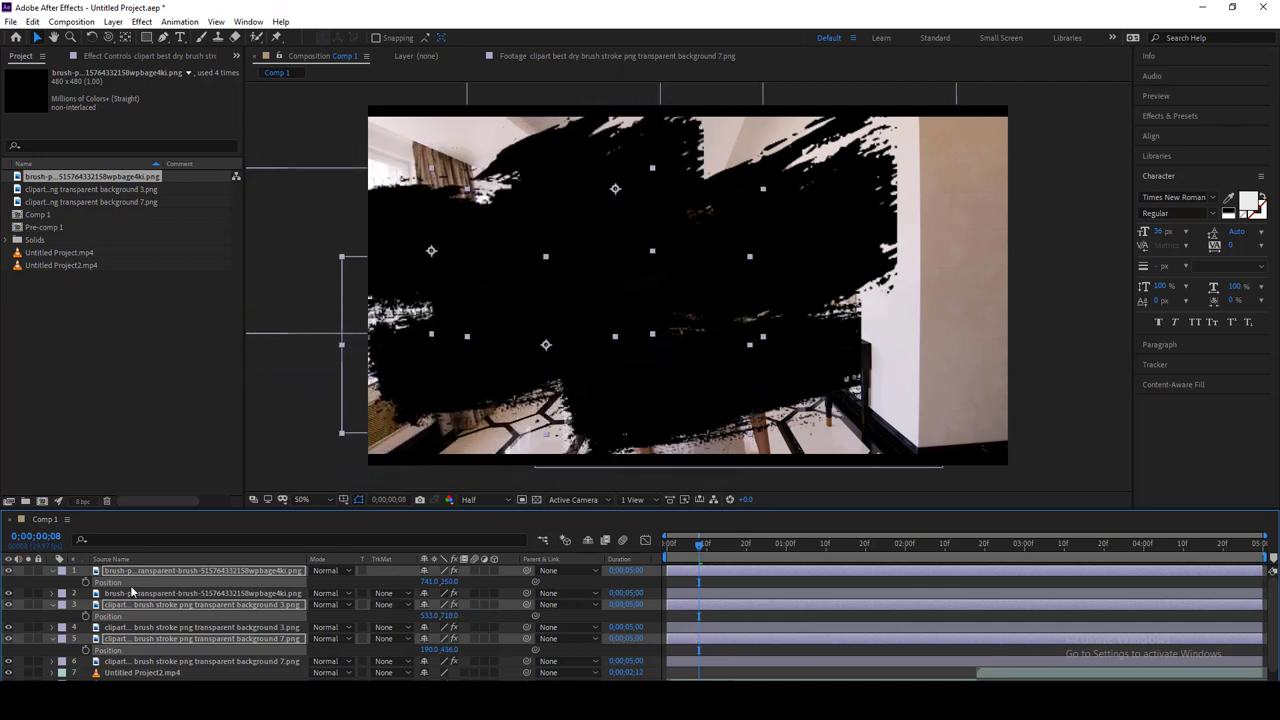
click(52, 570)
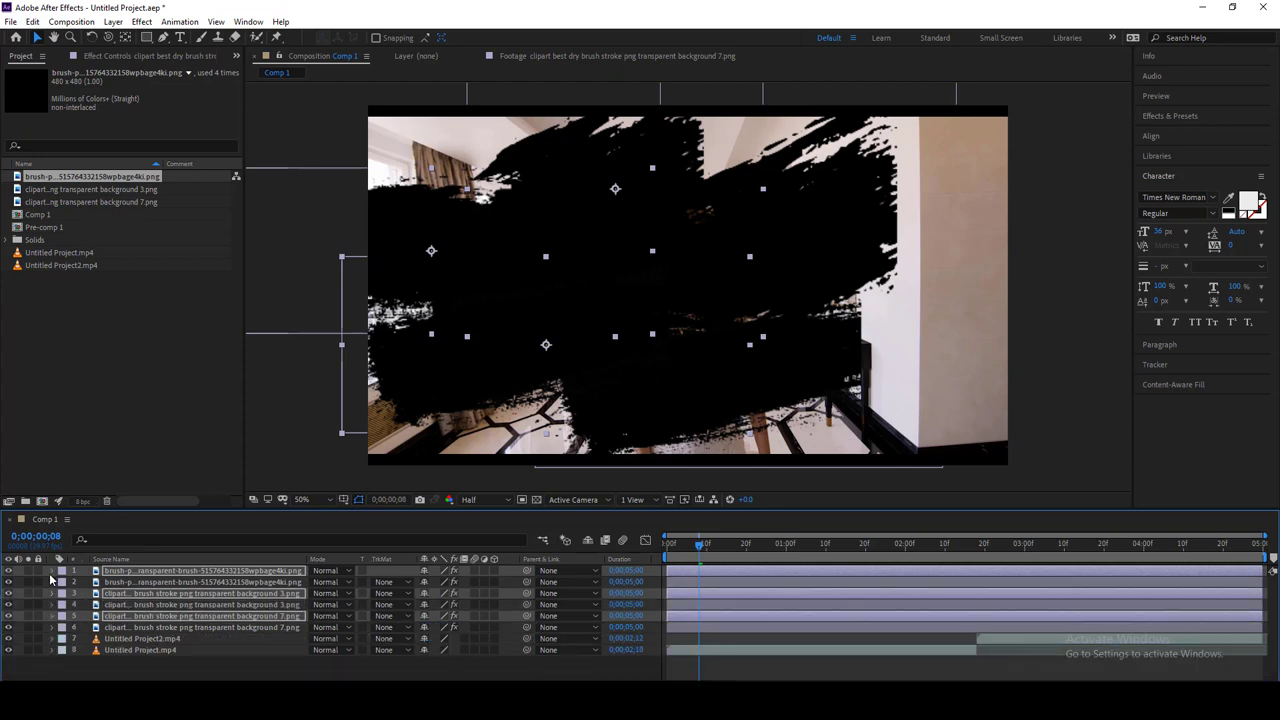
- Shift all six brush stroke layers together about 192 px to the right in the frame
ctrl+click(162, 583)
ctrl+click(158, 605)
ctrl+click(296, 627)
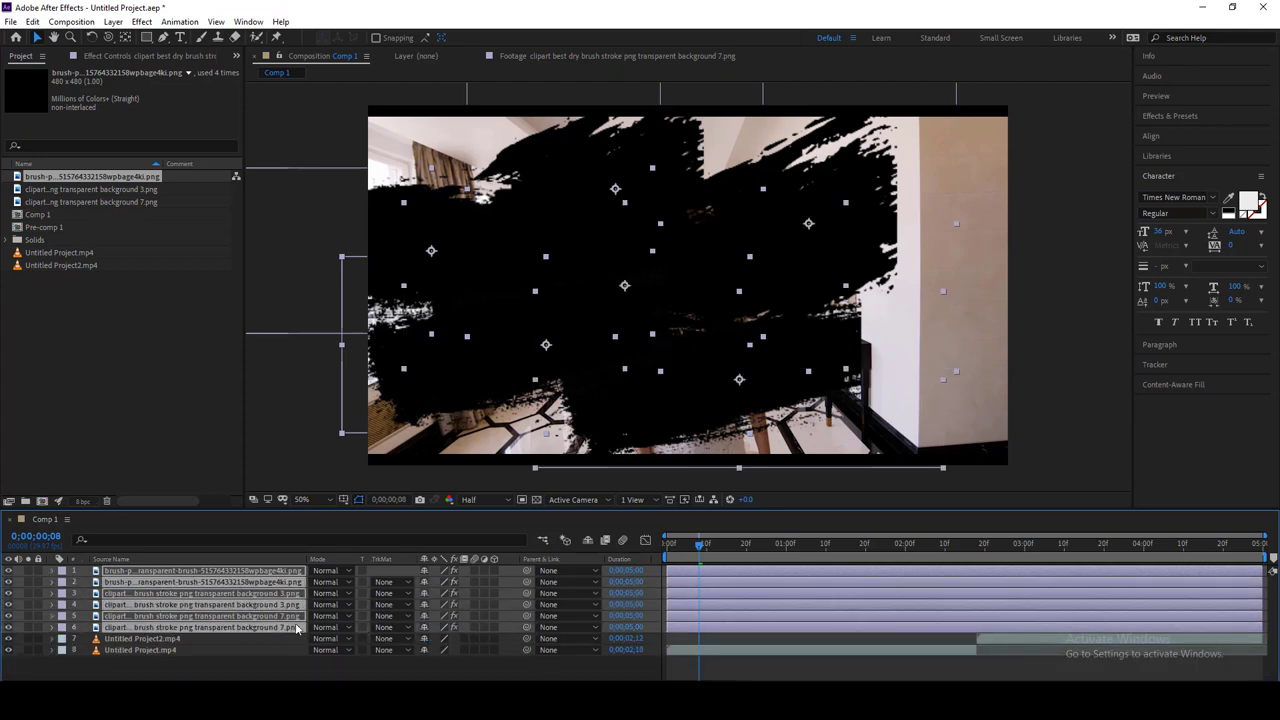
key(p)
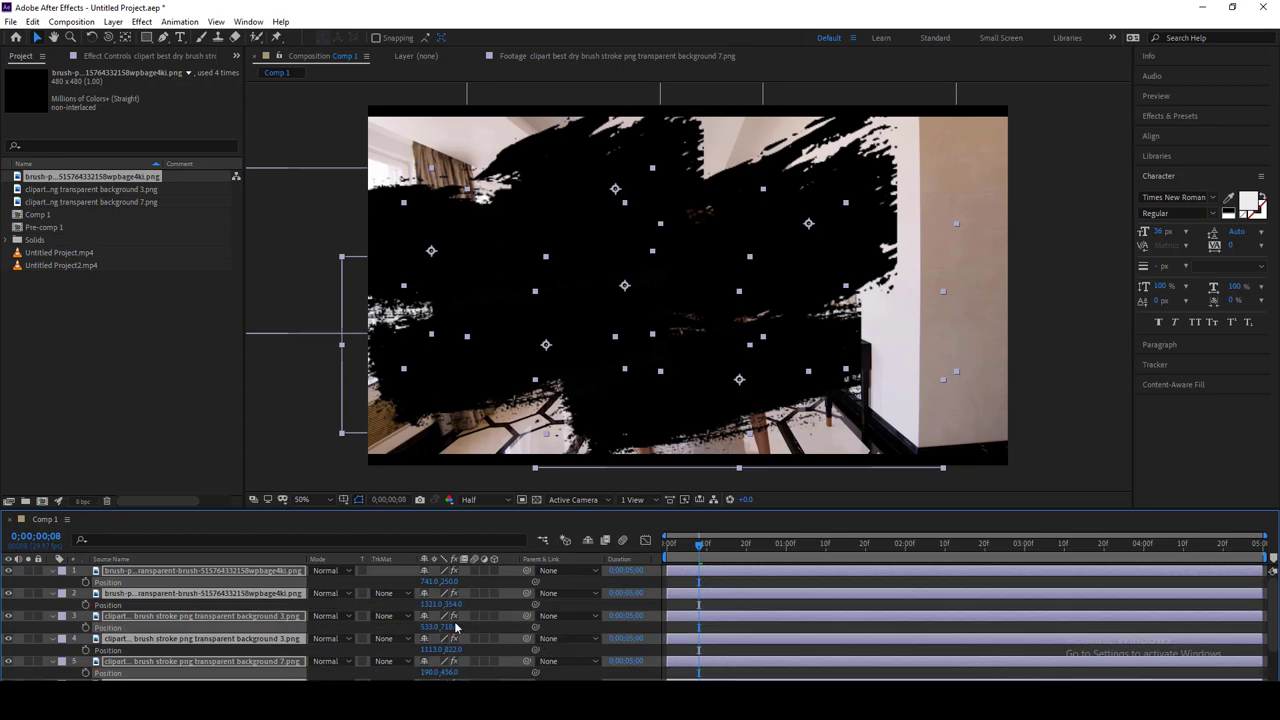
drag(431, 605, 620, 605)
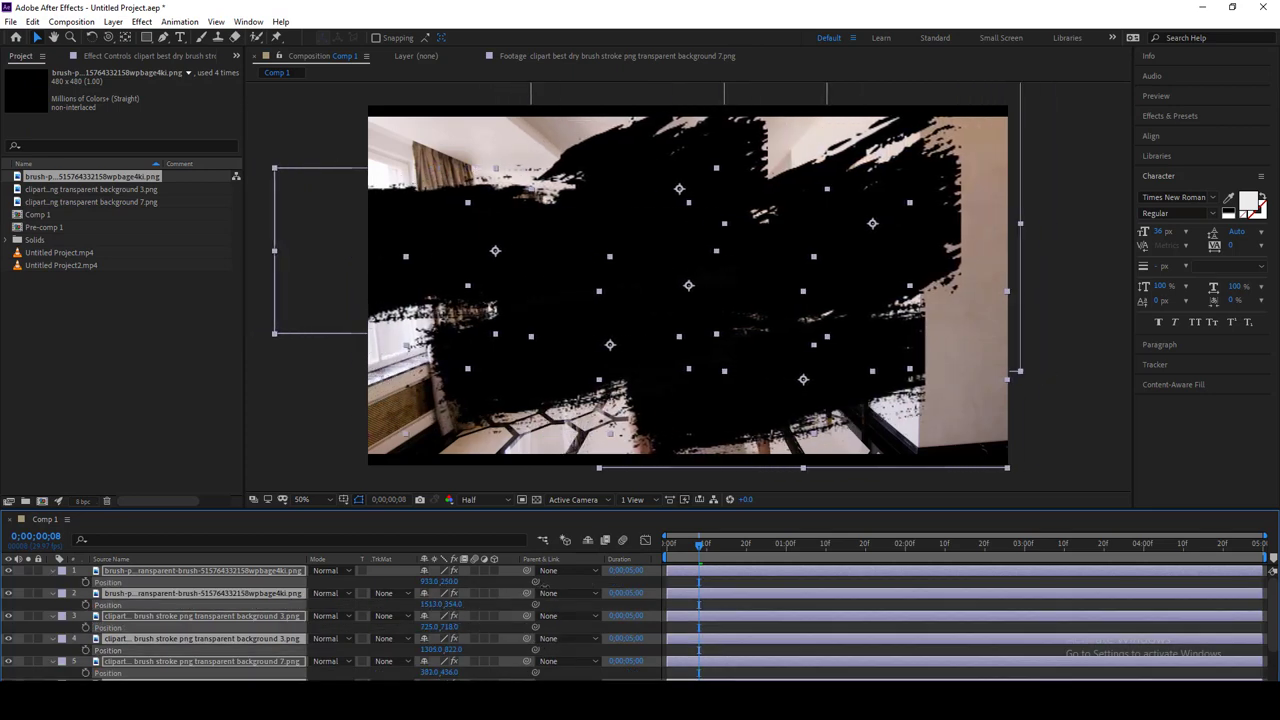
click(55, 571)
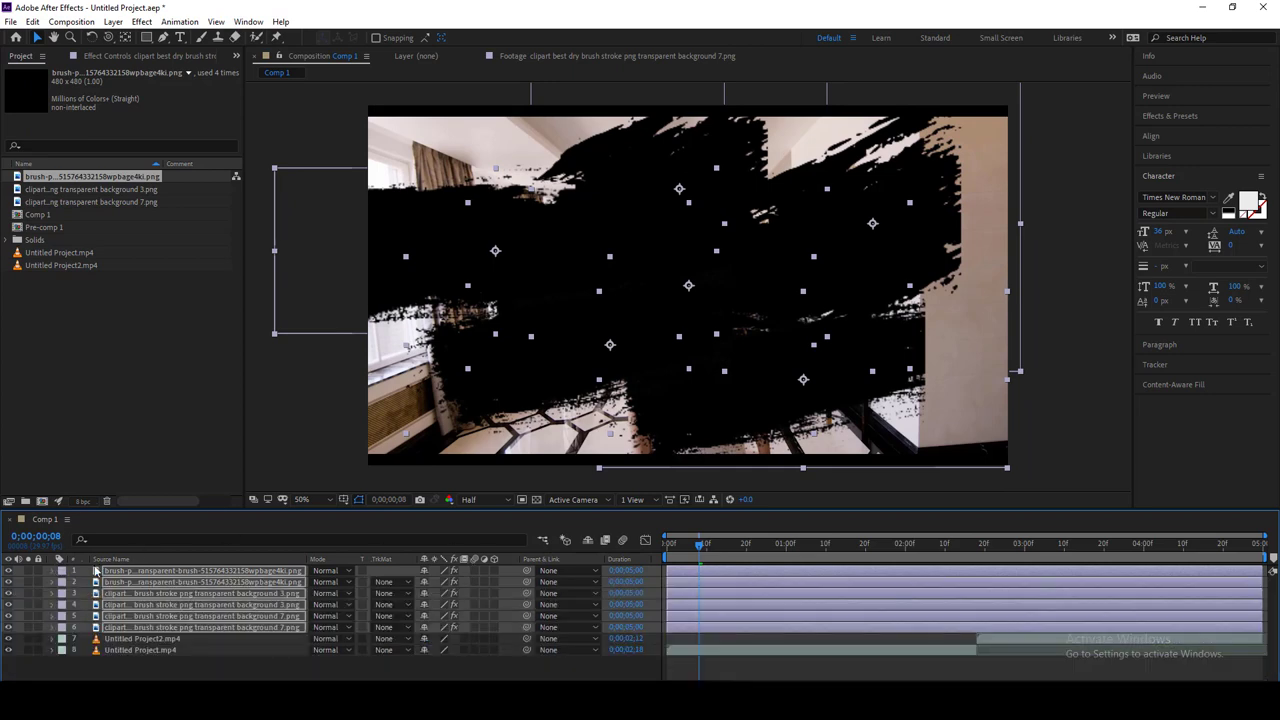
- Create a 1920 x 1080 px black solid and place it below the six brush layers, above Untitled Project2.mp4
click(266, 422)
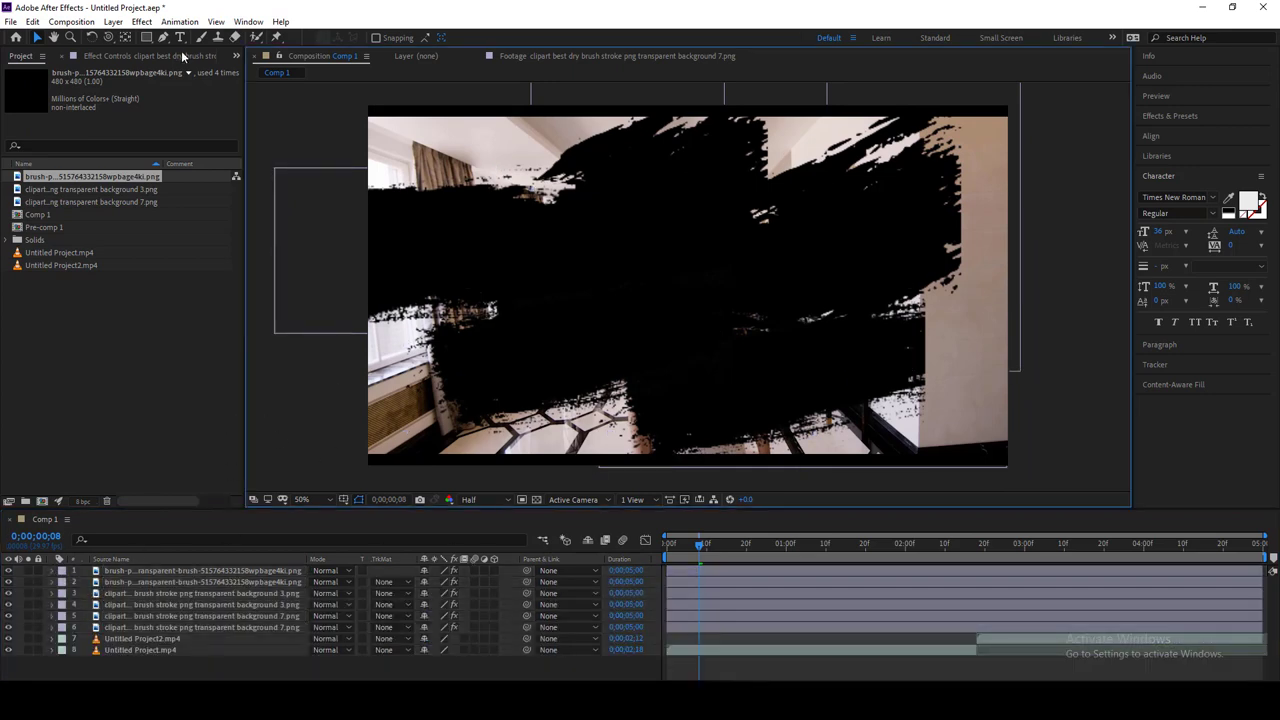
click(114, 22)
mouse_move(132, 37)
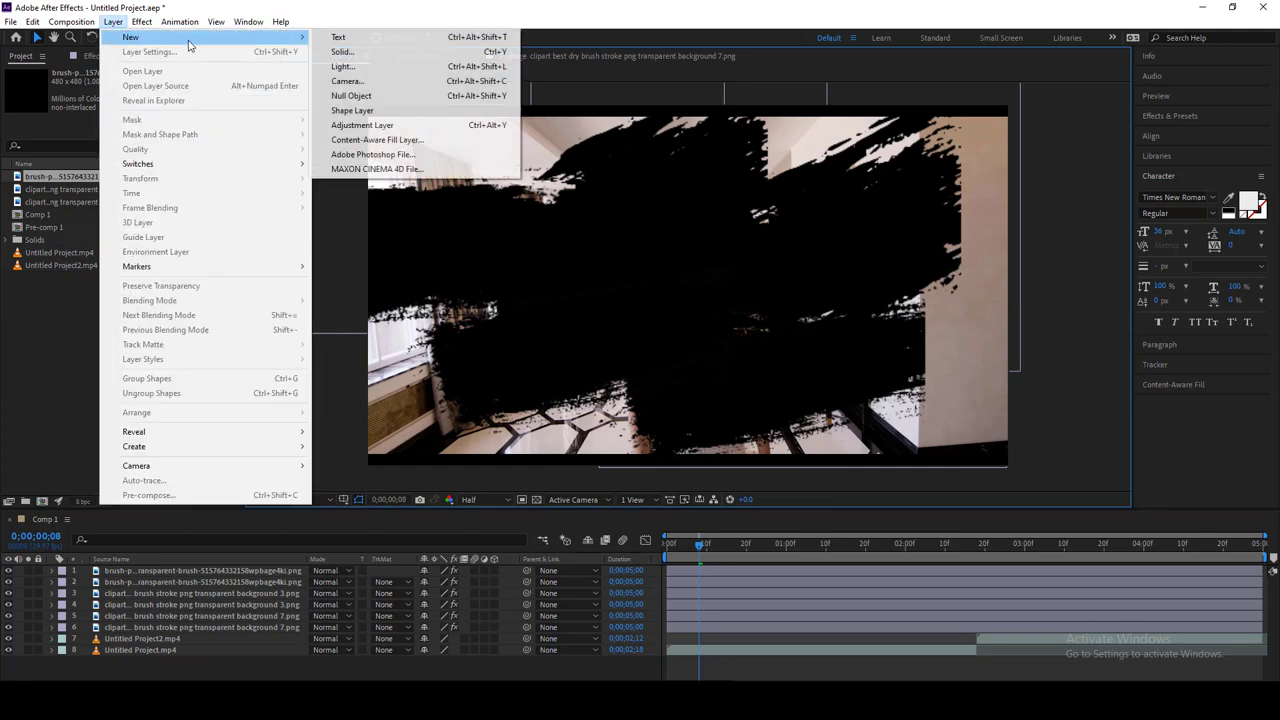
click(394, 54)
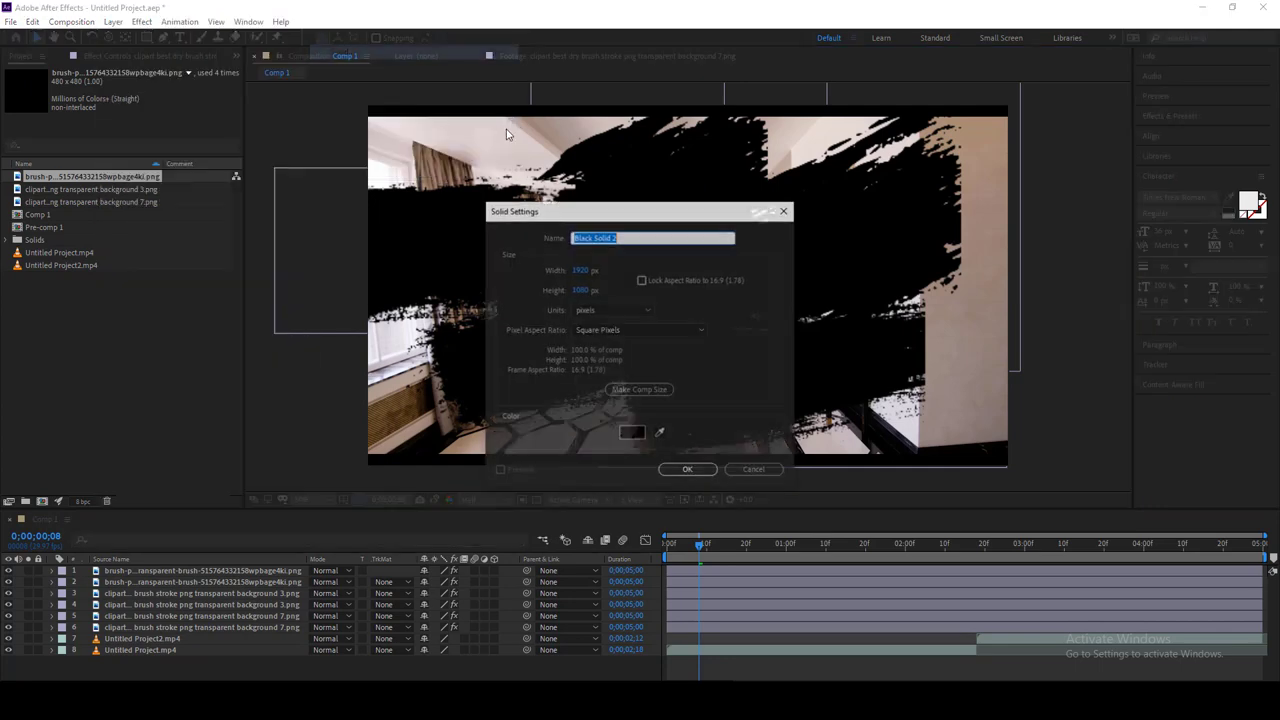
click(631, 434)
click(772, 272)
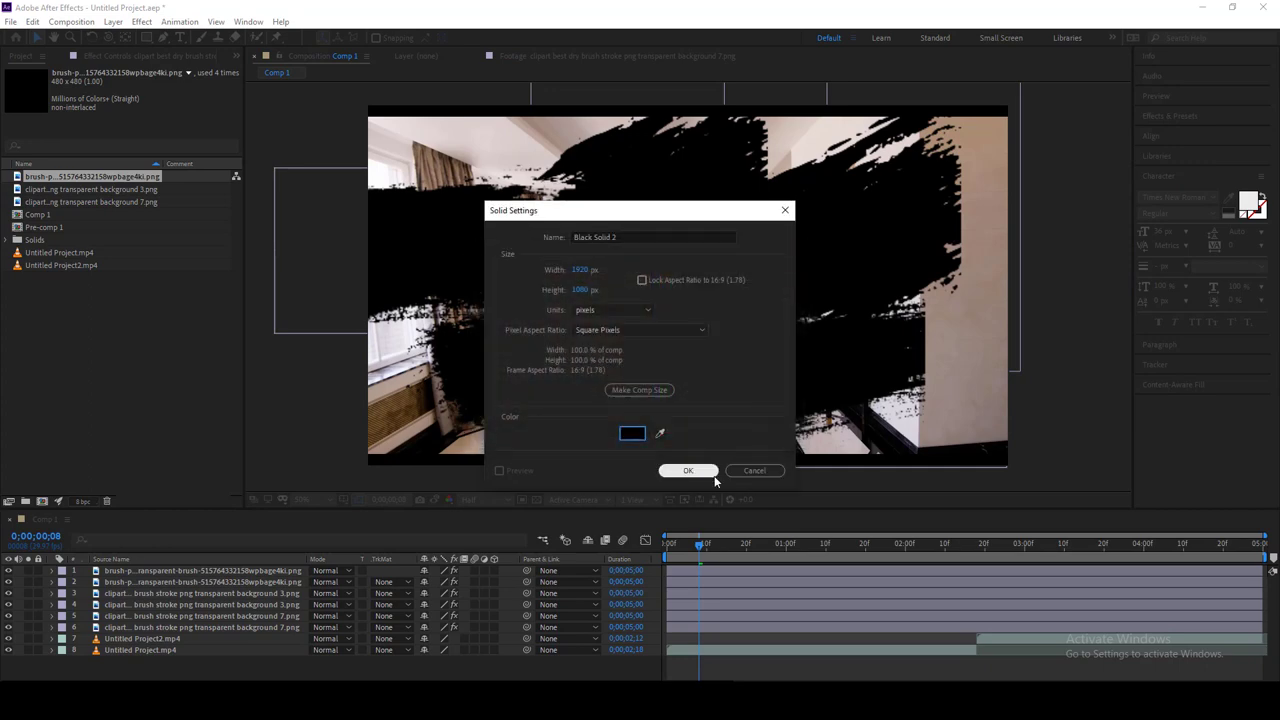
click(688, 470)
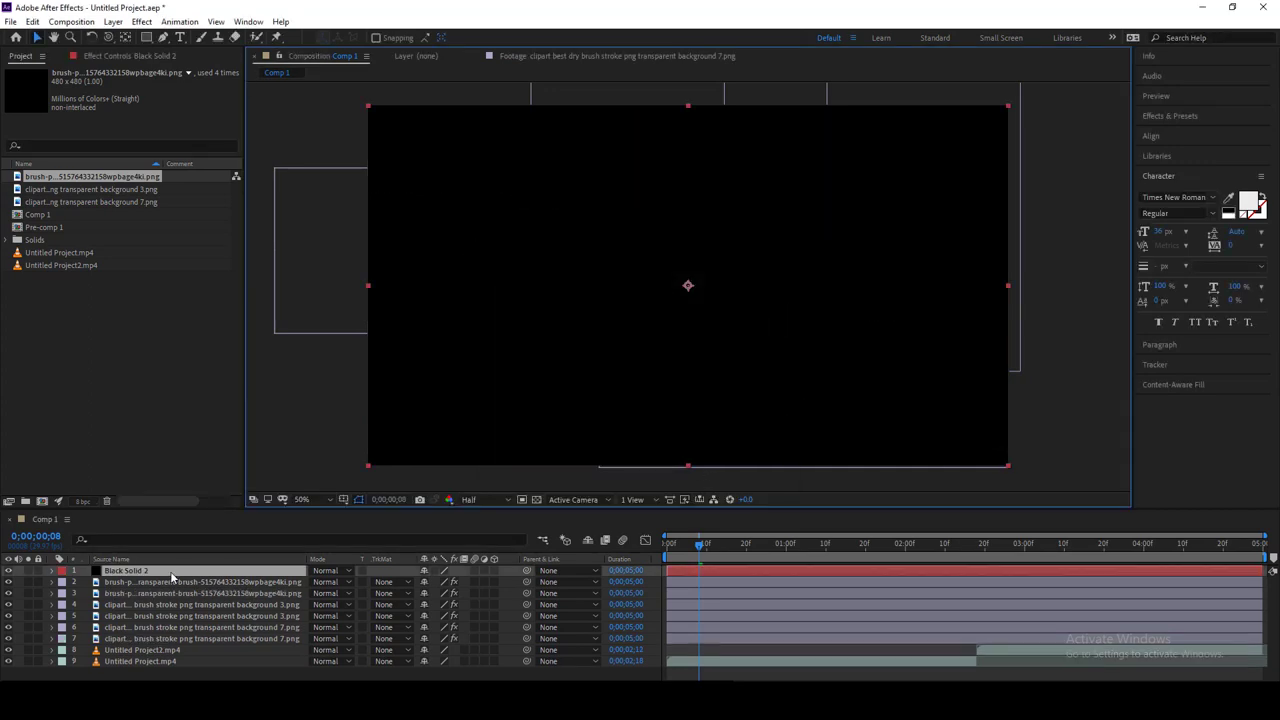
drag(171, 571, 167, 650)
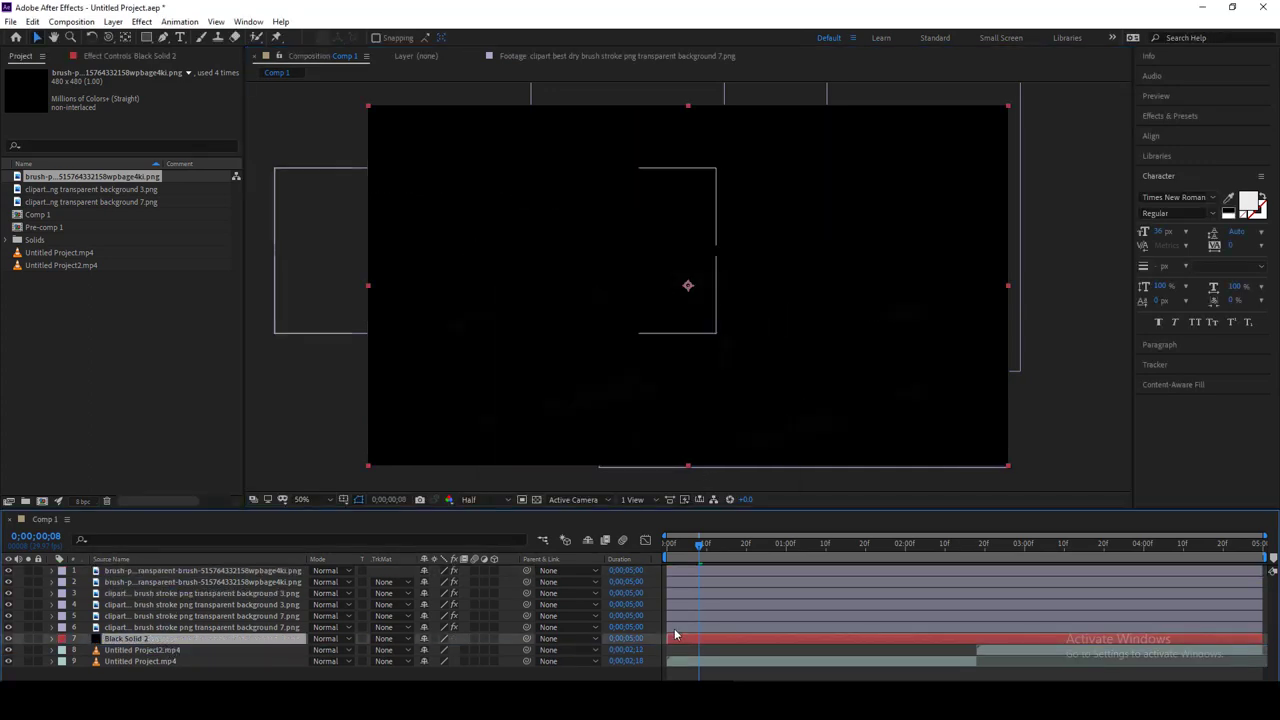
- Set the black solid's opacity to 0% at 0;00;00;00 and move the playhead to 0;00;00;05
key(t)
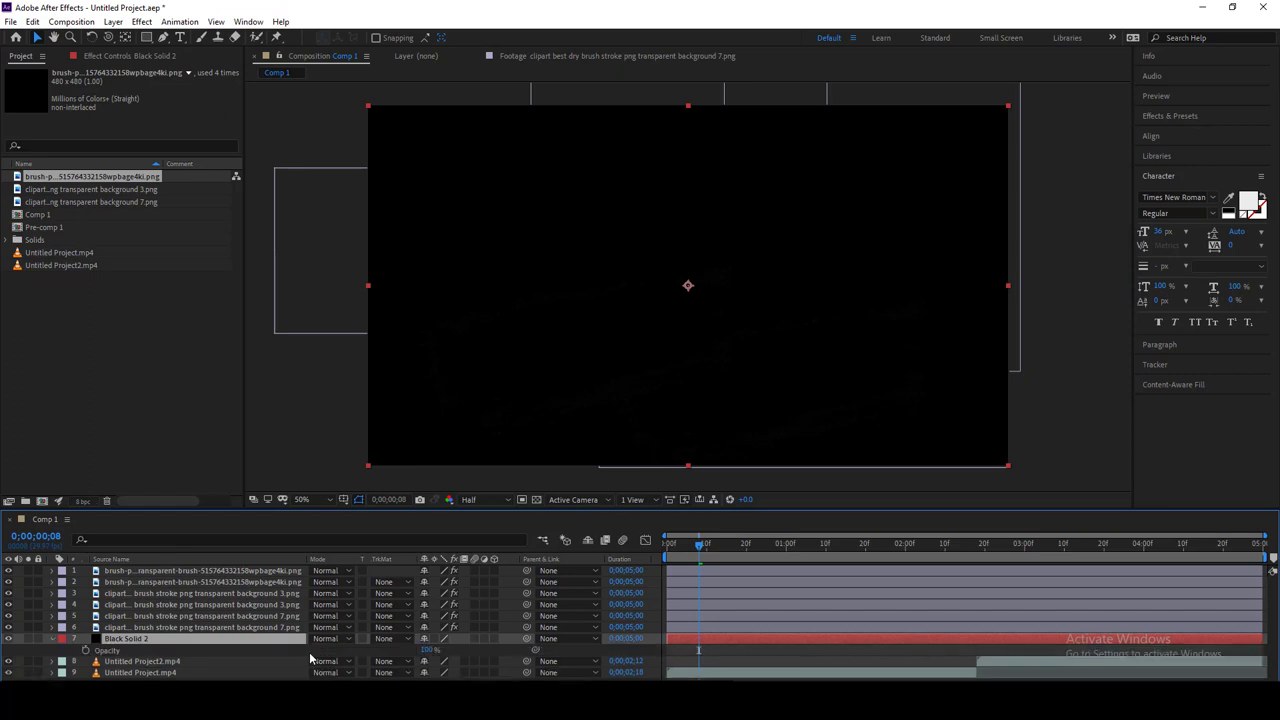
drag(699, 546, 650, 550)
click(429, 649)
text(0)
key(Return)
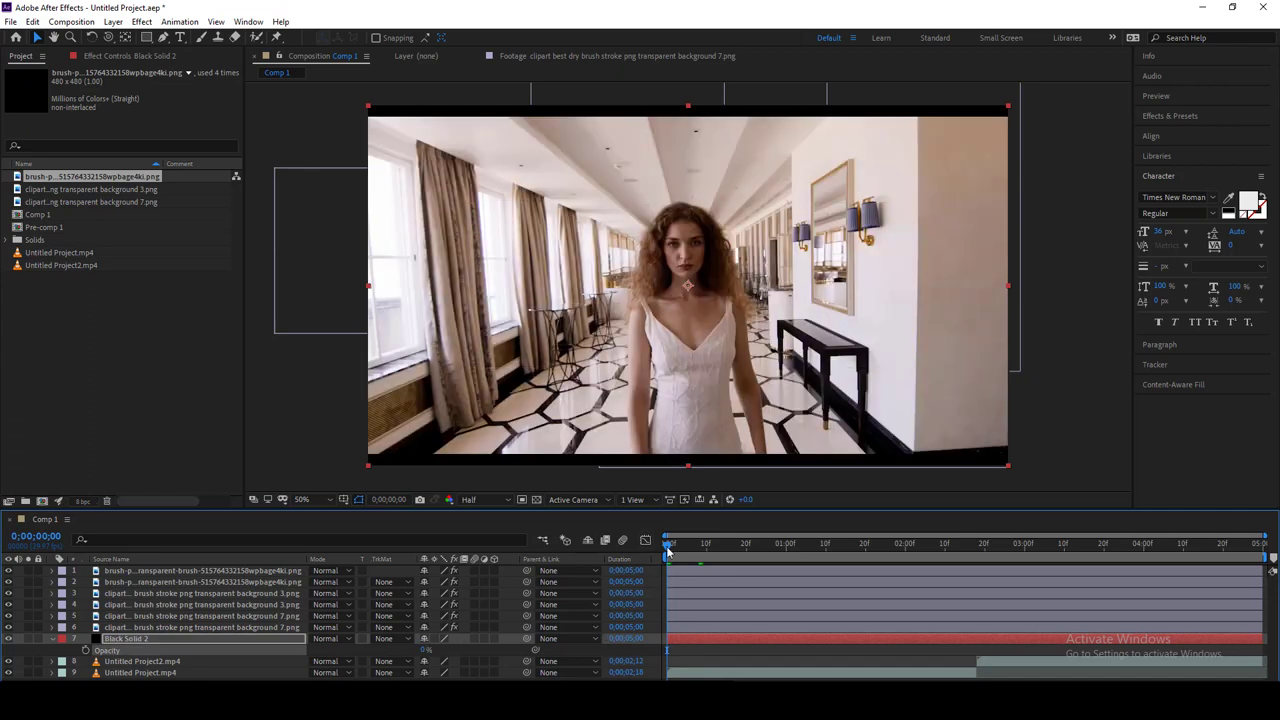
drag(666, 546, 687, 552)
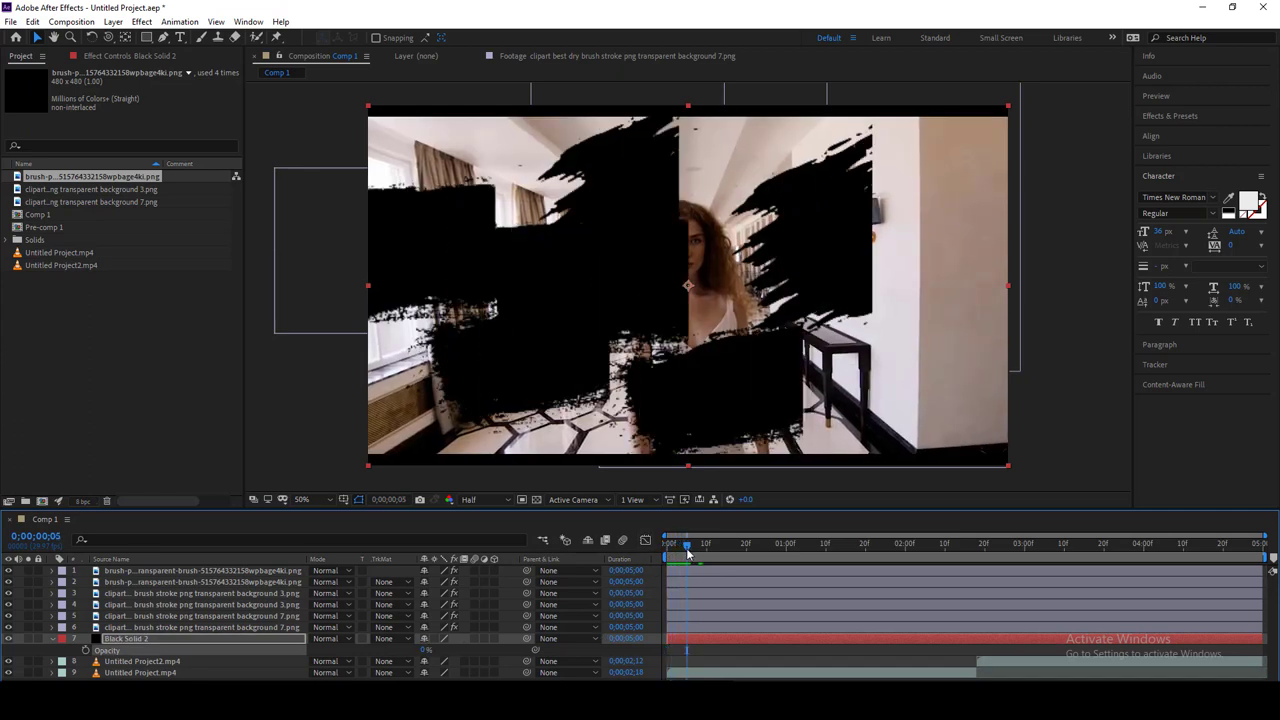
- Set the black solid's opacity to 100% at 0;00;00;05
click(430, 650)
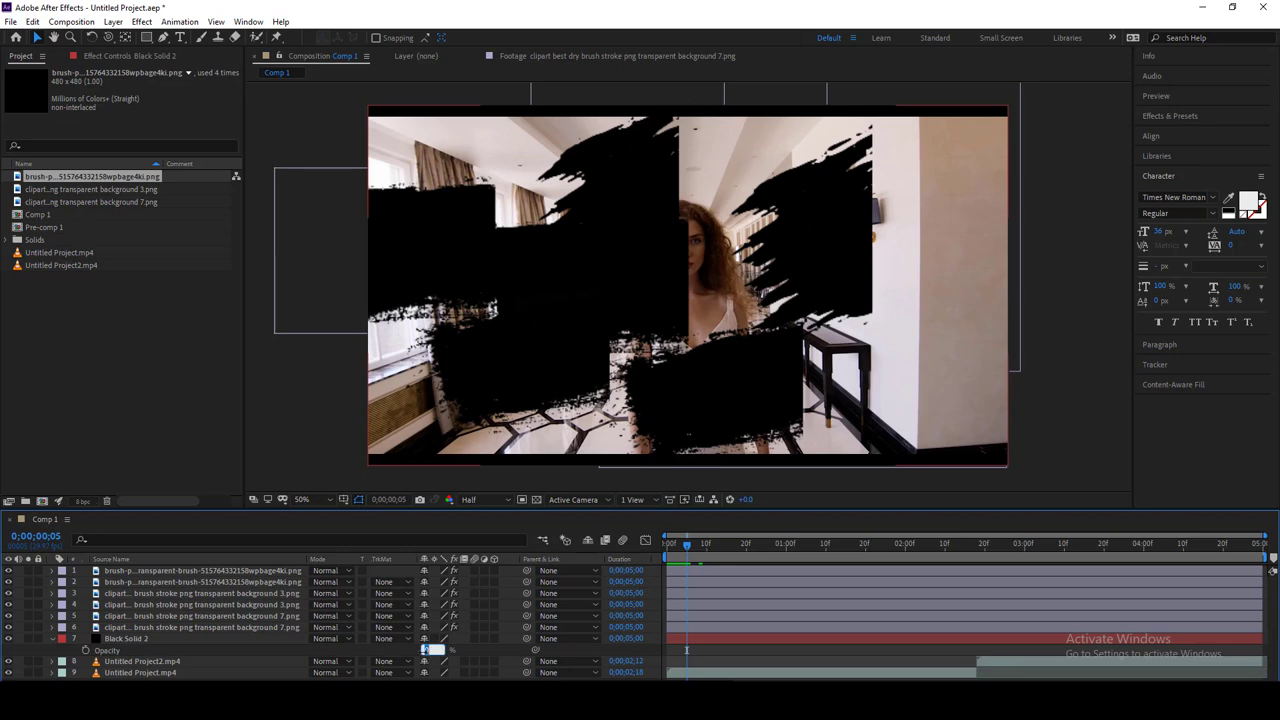
text(100)
key(Return)
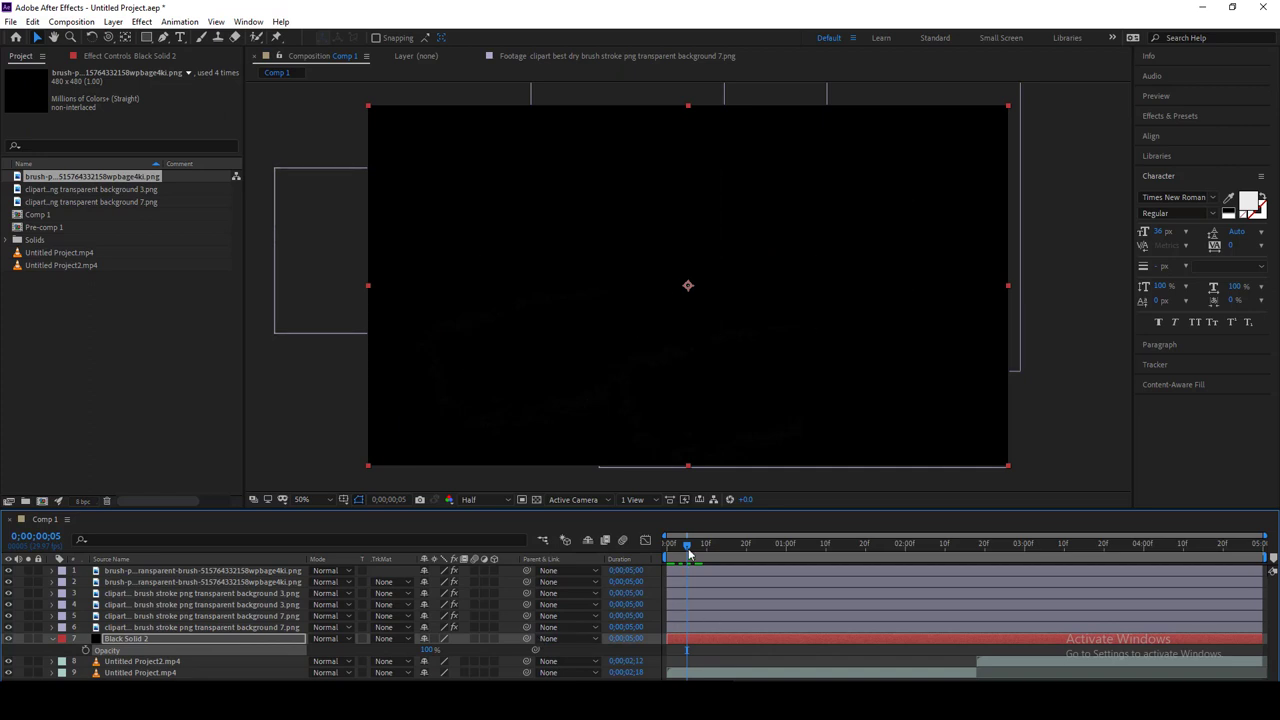
- Try delaying the black solid layer's start to about 0;00;00;12, and return the layer to start at 0;00;00;00
drag(687, 546, 674, 546)
drag(705, 642, 741, 644)
drag(674, 547, 708, 550)
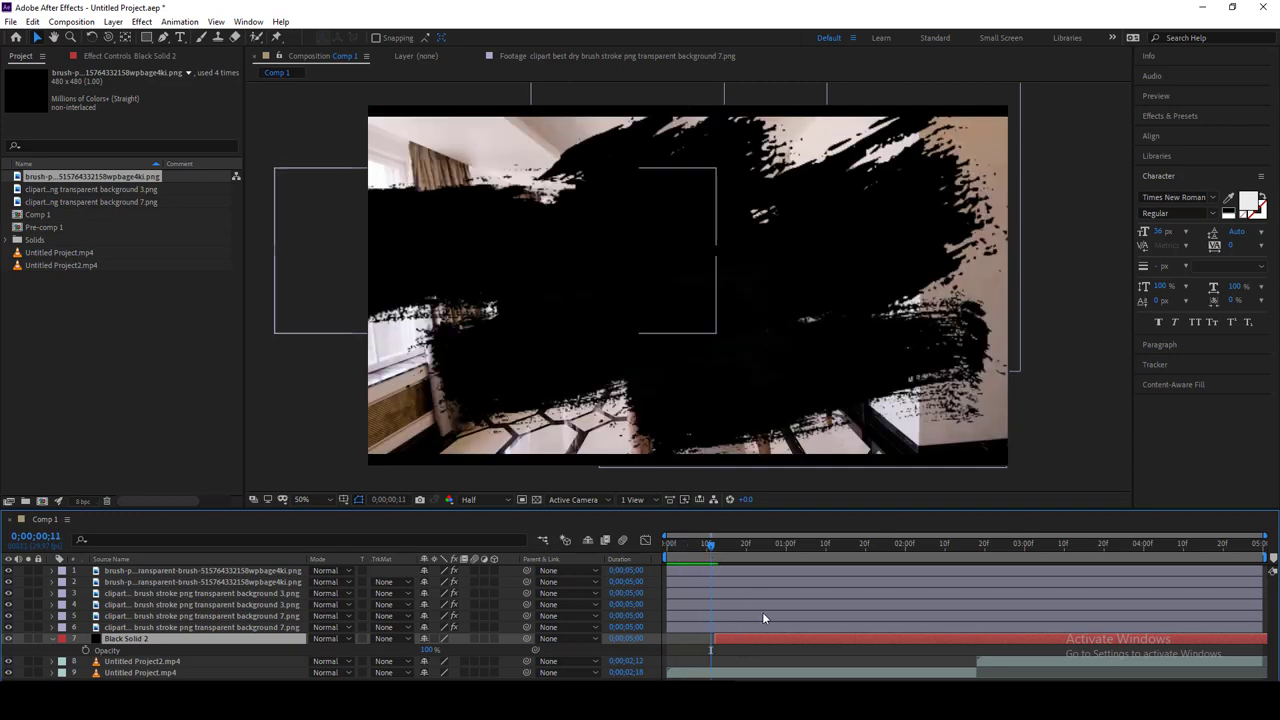
drag(758, 637, 800, 637)
mouse_move(700, 546)
mouse_down()
mouse_move(730, 556)
mouse_move(716, 549)
mouse_up()
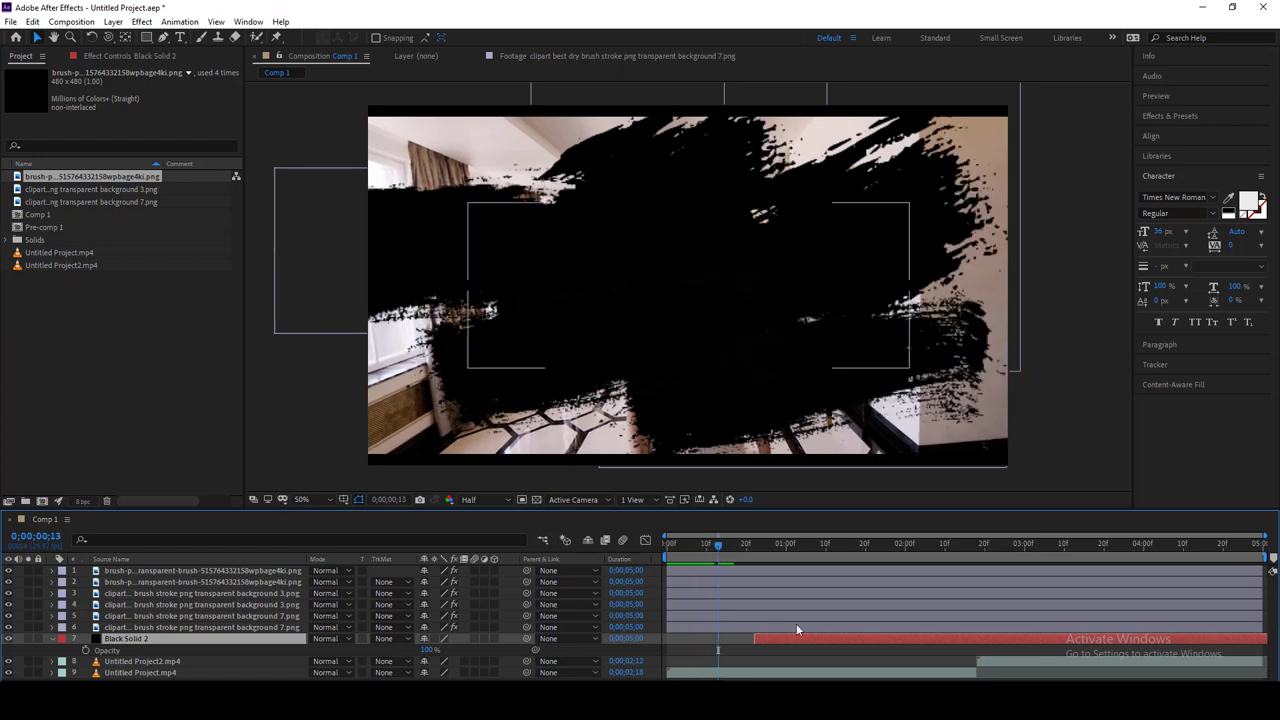
drag(793, 638, 754, 639)
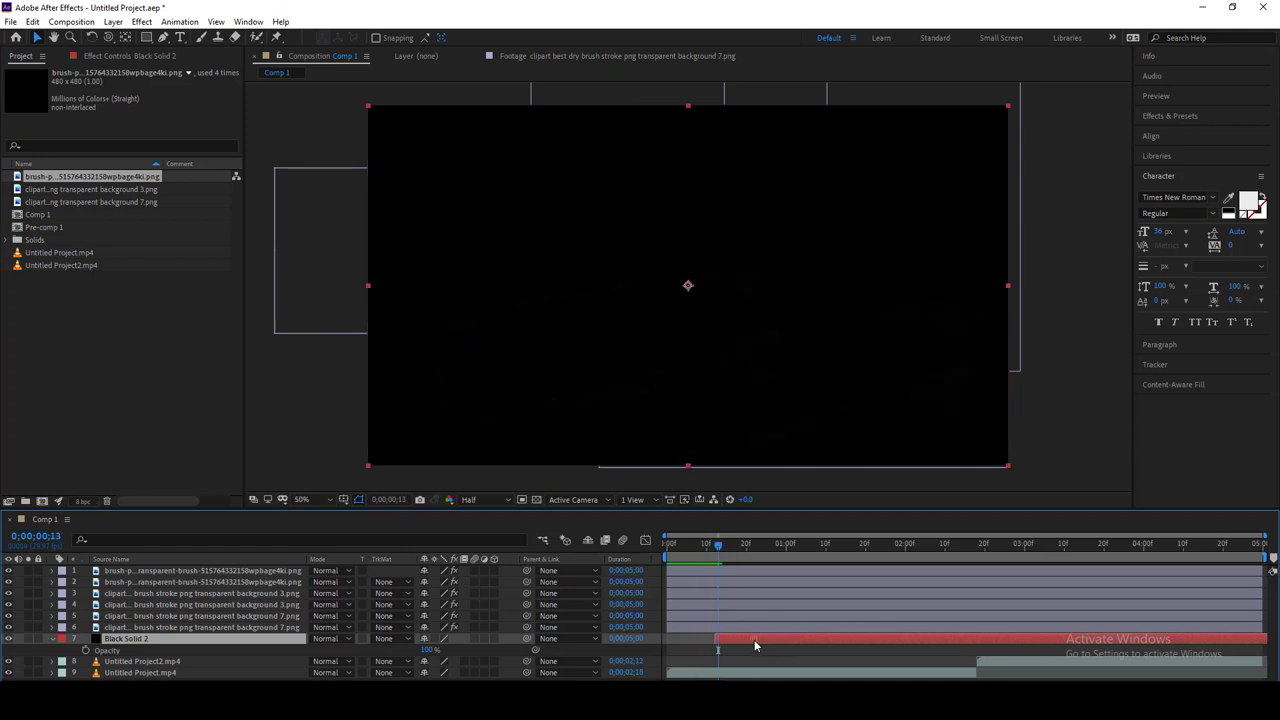
mouse_move(716, 549)
mouse_down()
mouse_move(698, 548)
mouse_move(715, 550)
mouse_up()
drag(763, 648, 716, 651)
- Enable opacity keyframing on the black solid at 0;00;00;00 and set the opacity to 0%
drag(715, 558, 646, 555)
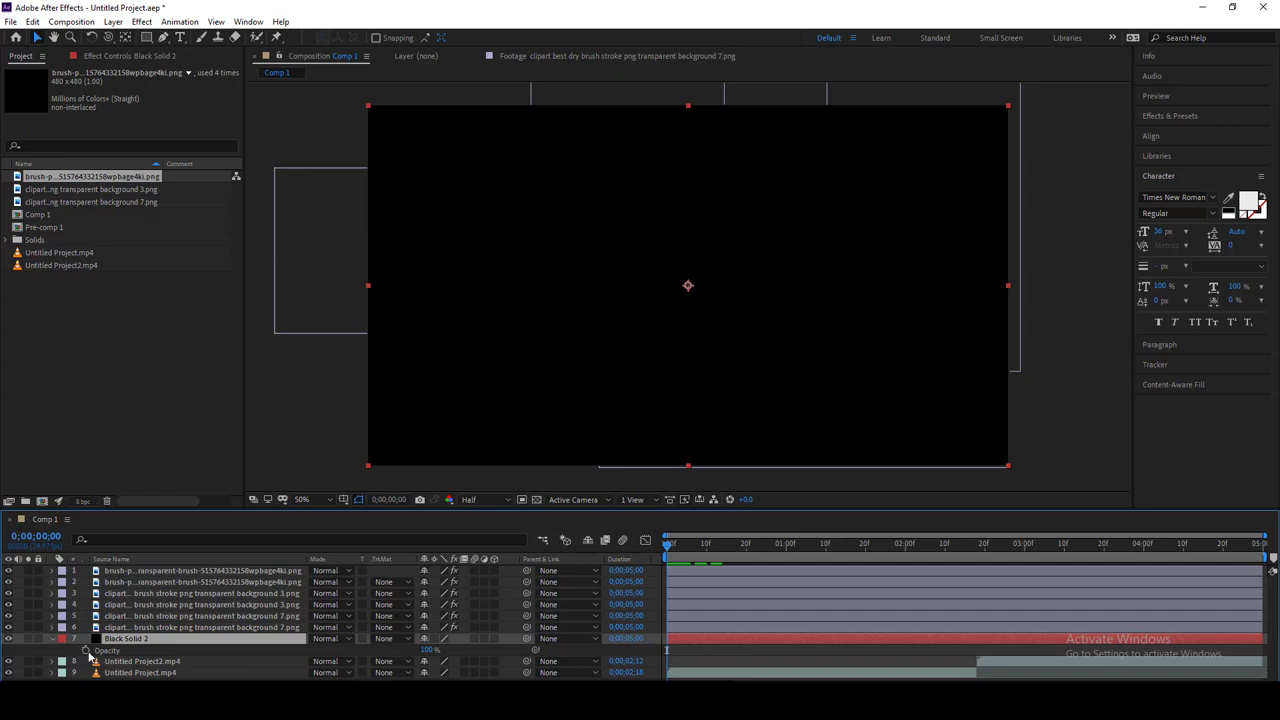
click(85, 650)
click(430, 650)
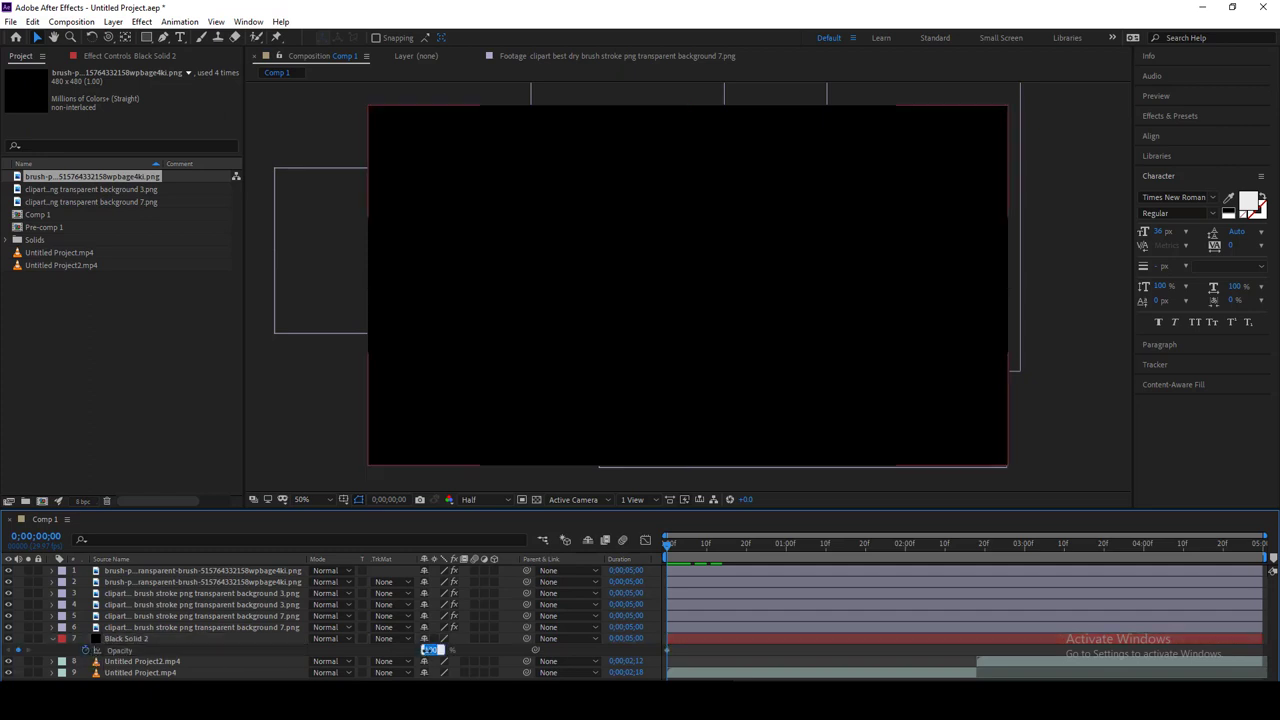
text(0)
key(Return)
- Add a 100% opacity keyframe to the black solid at 0;00;00;04
drag(669, 549, 695, 556)
click(428, 650)
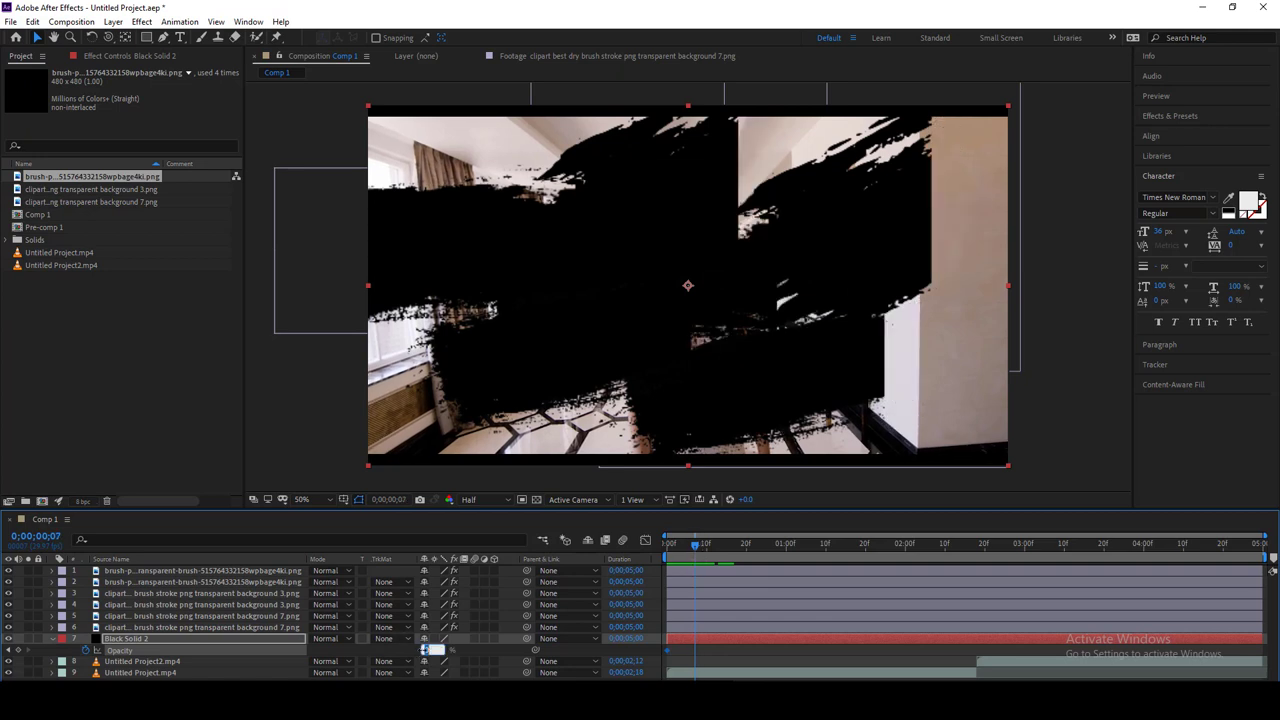
drag(695, 545, 683, 546)
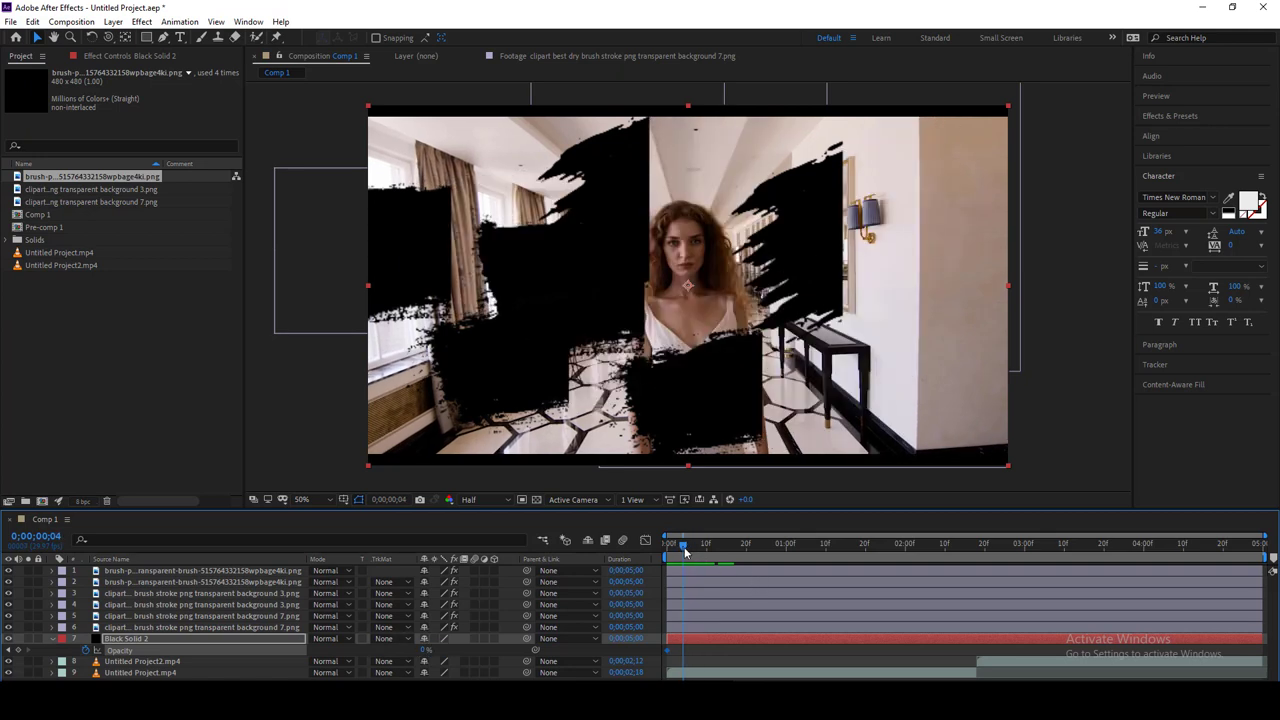
click(430, 651)
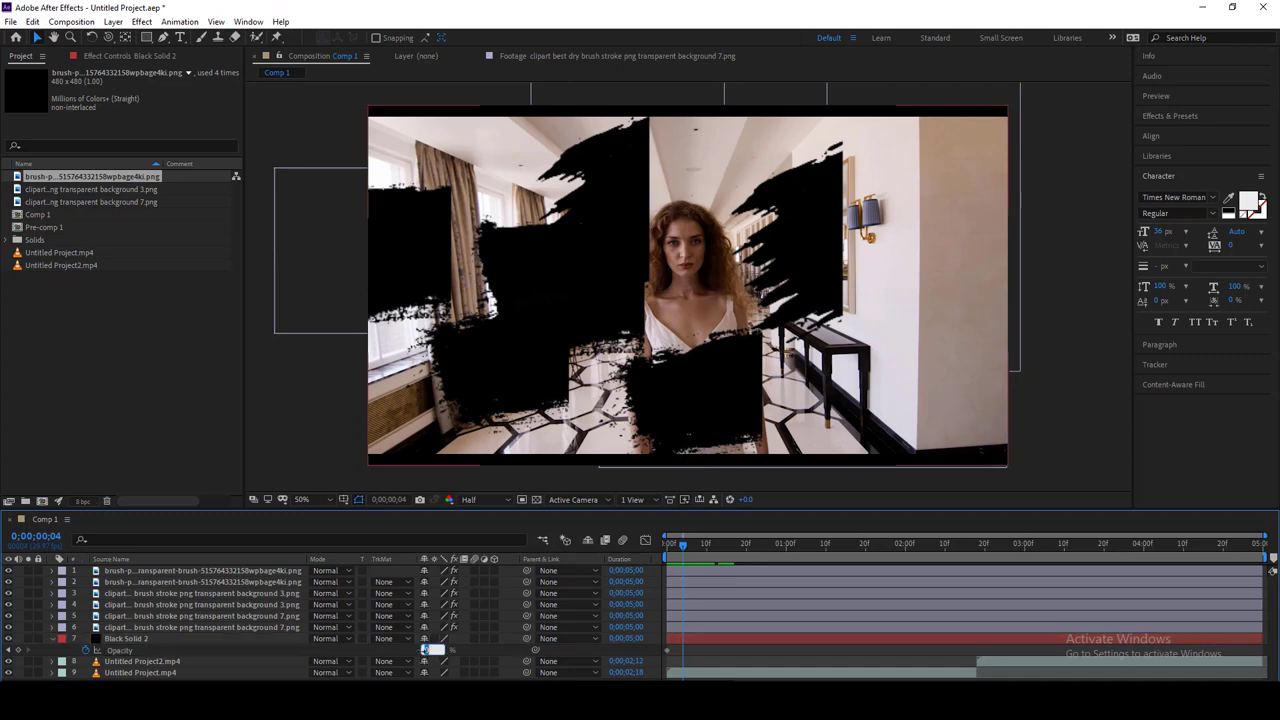
text(100)
key(Return)
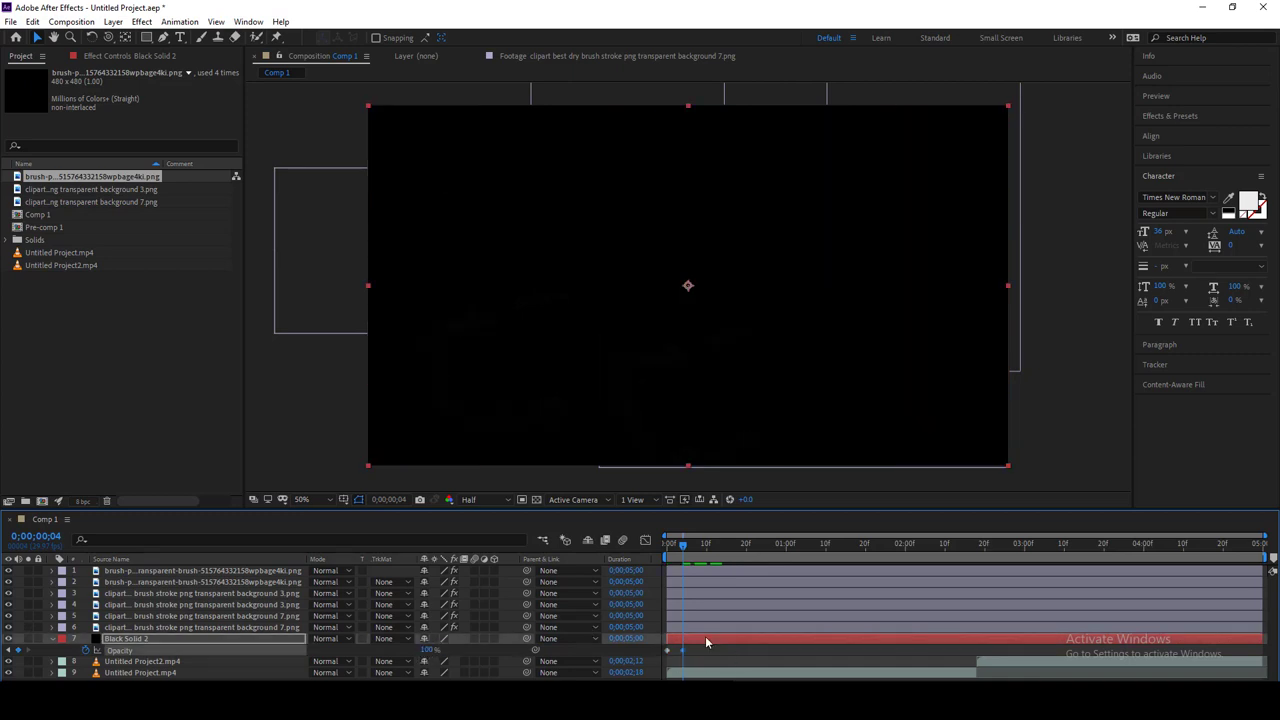
- Slide the black solid layer with its opacity keyframes to start at about 0;00;00;07, and collapse its properties
drag(705, 636, 744, 639)
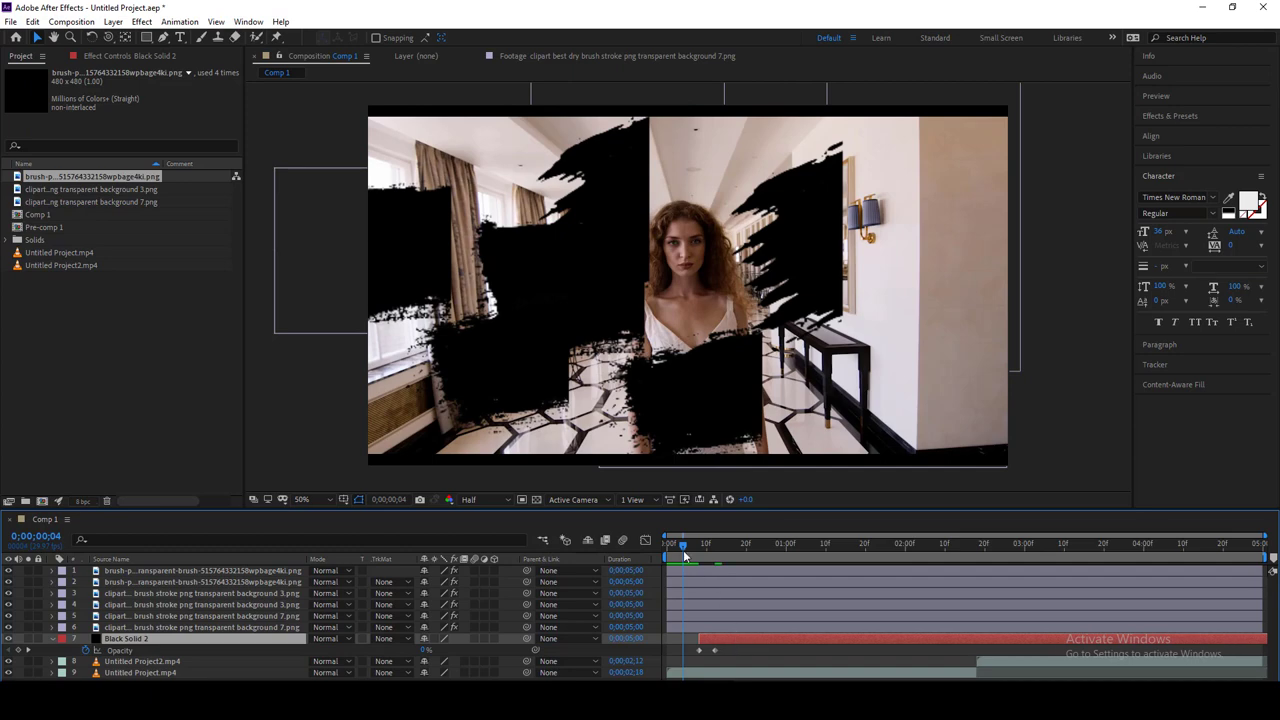
drag(684, 556, 706, 551)
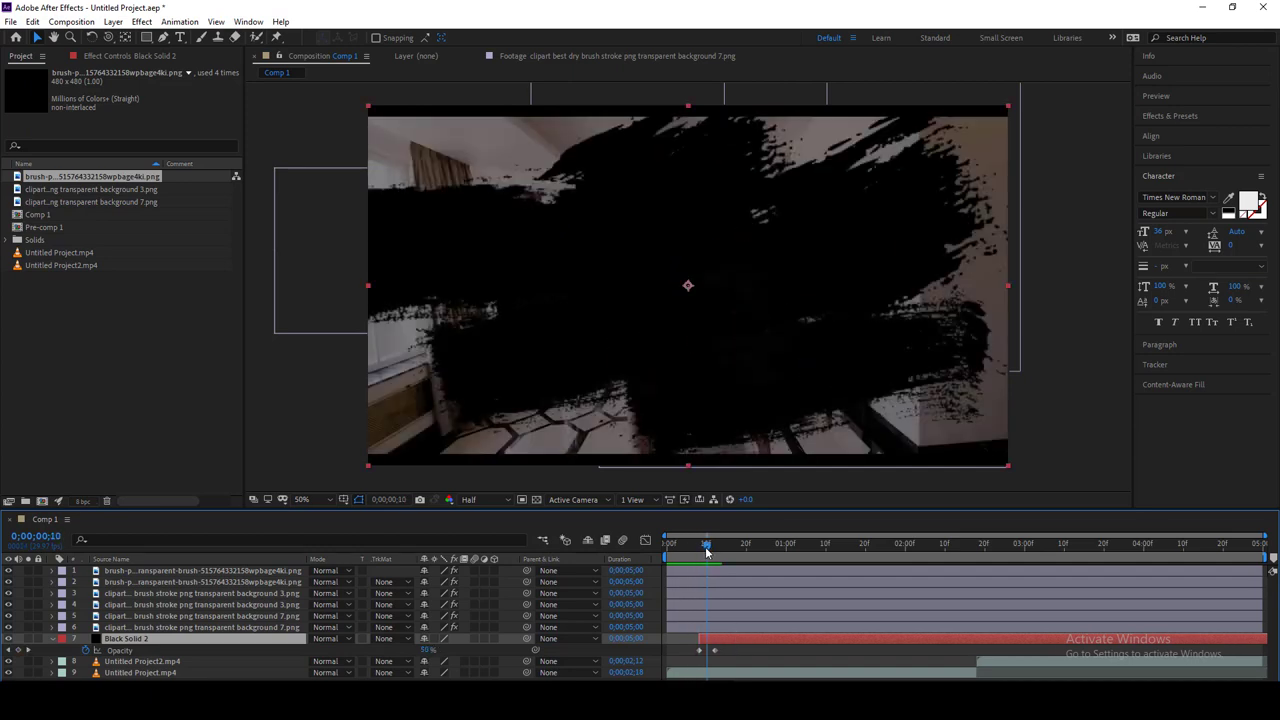
drag(764, 646, 755, 645)
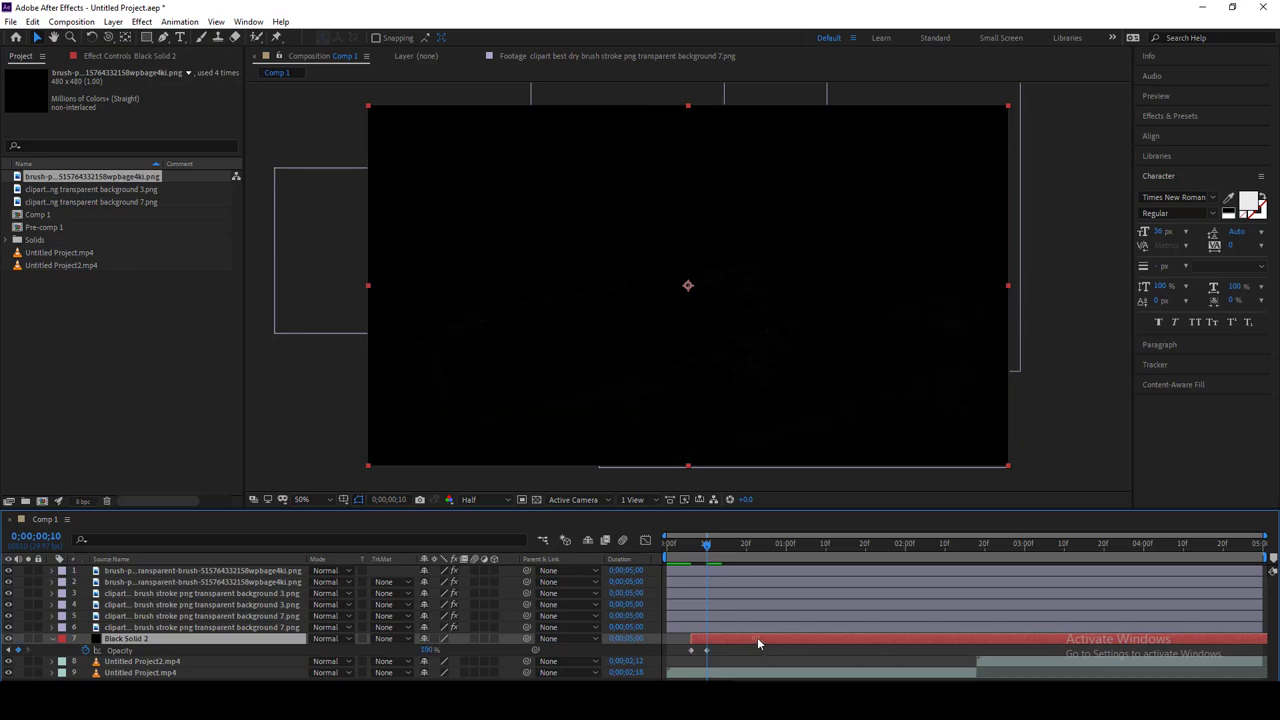
mouse_move(708, 551)
mouse_down()
mouse_move(681, 551)
mouse_move(704, 551)
mouse_up()
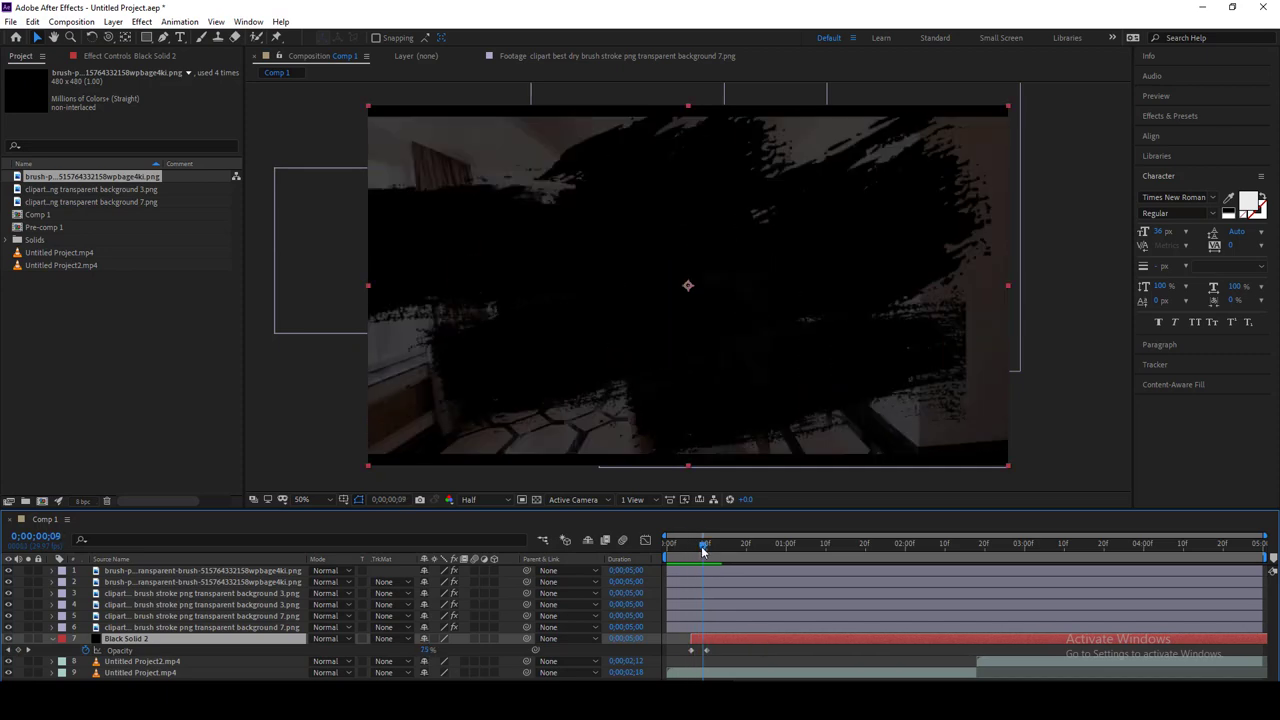
drag(726, 637, 730, 643)
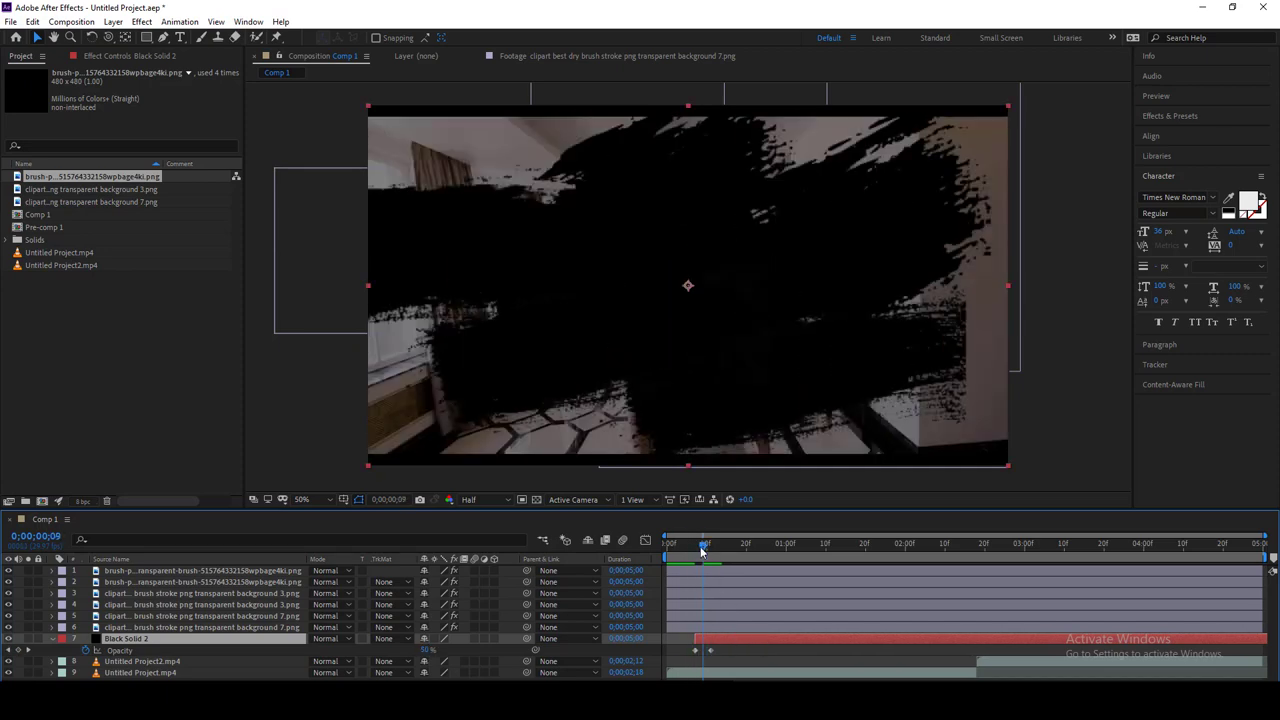
mouse_move(702, 549)
mouse_down()
mouse_move(691, 548)
mouse_move(702, 549)
mouse_up()
click(52, 639)
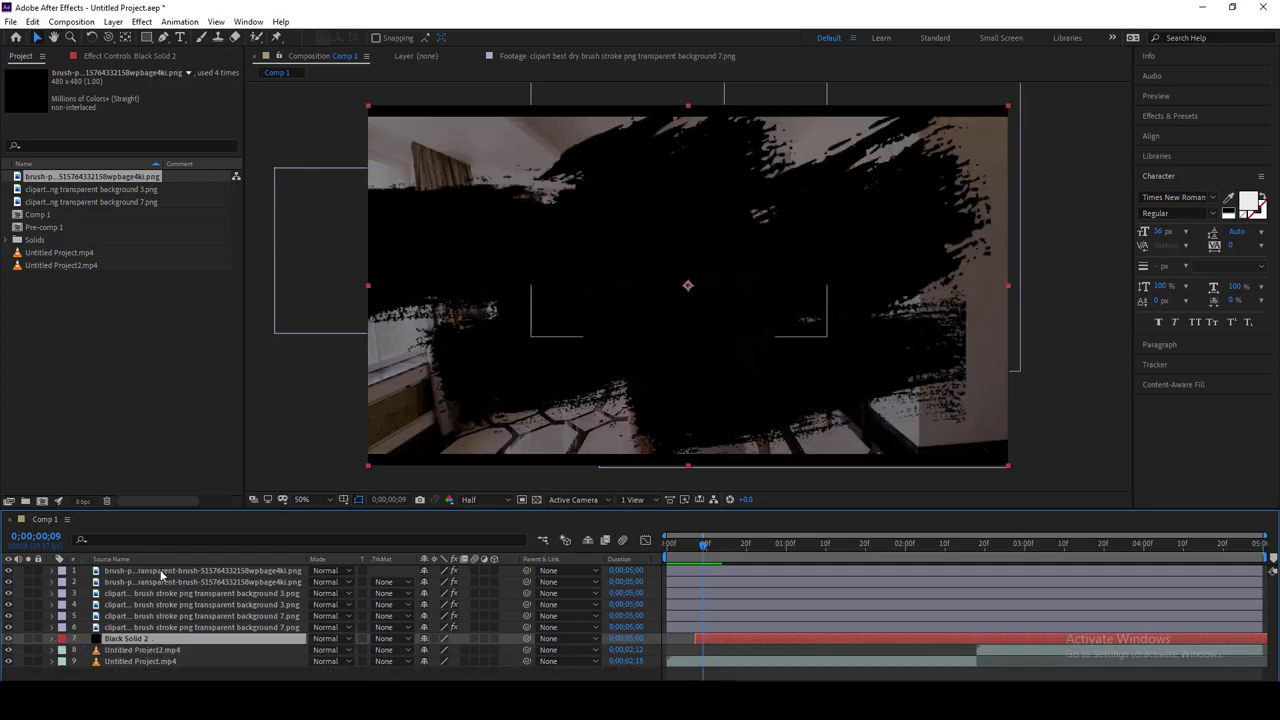
- Pre-compose the six brush stroke layers together with the black solid and scrub through the combined reveal
shift+click(183, 627)
right_click(183, 593)
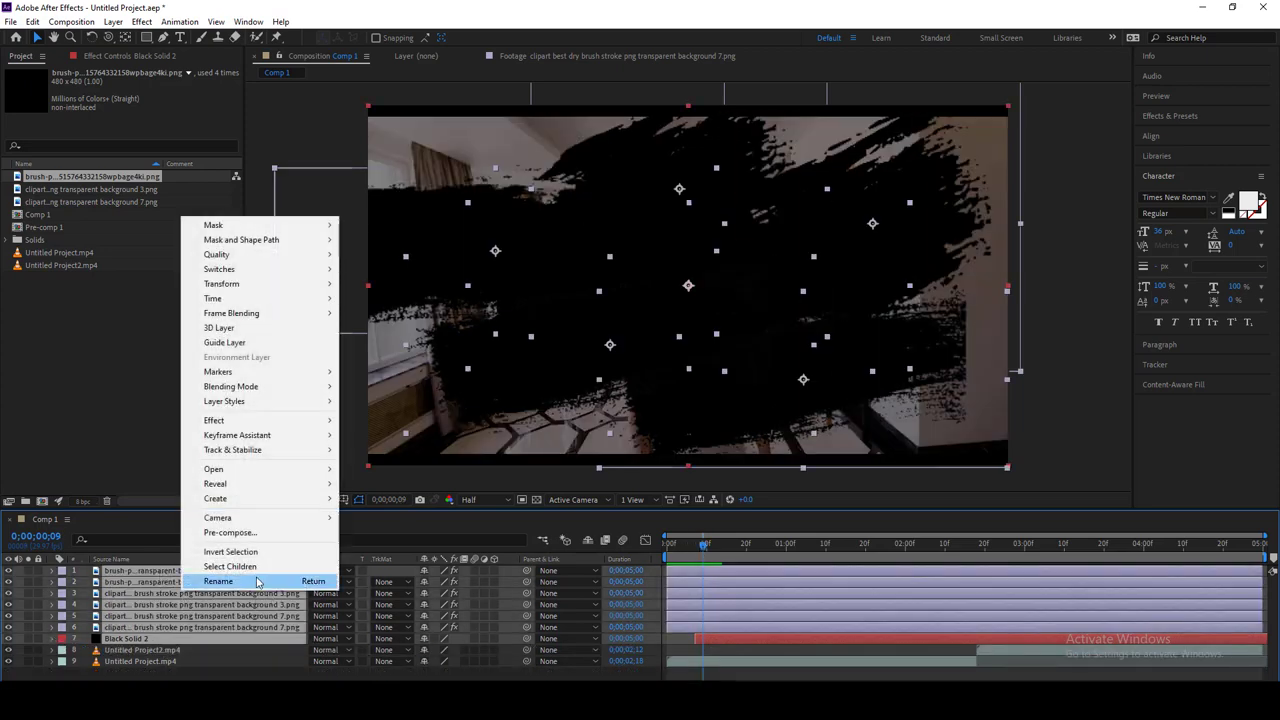
click(286, 532)
click(673, 436)
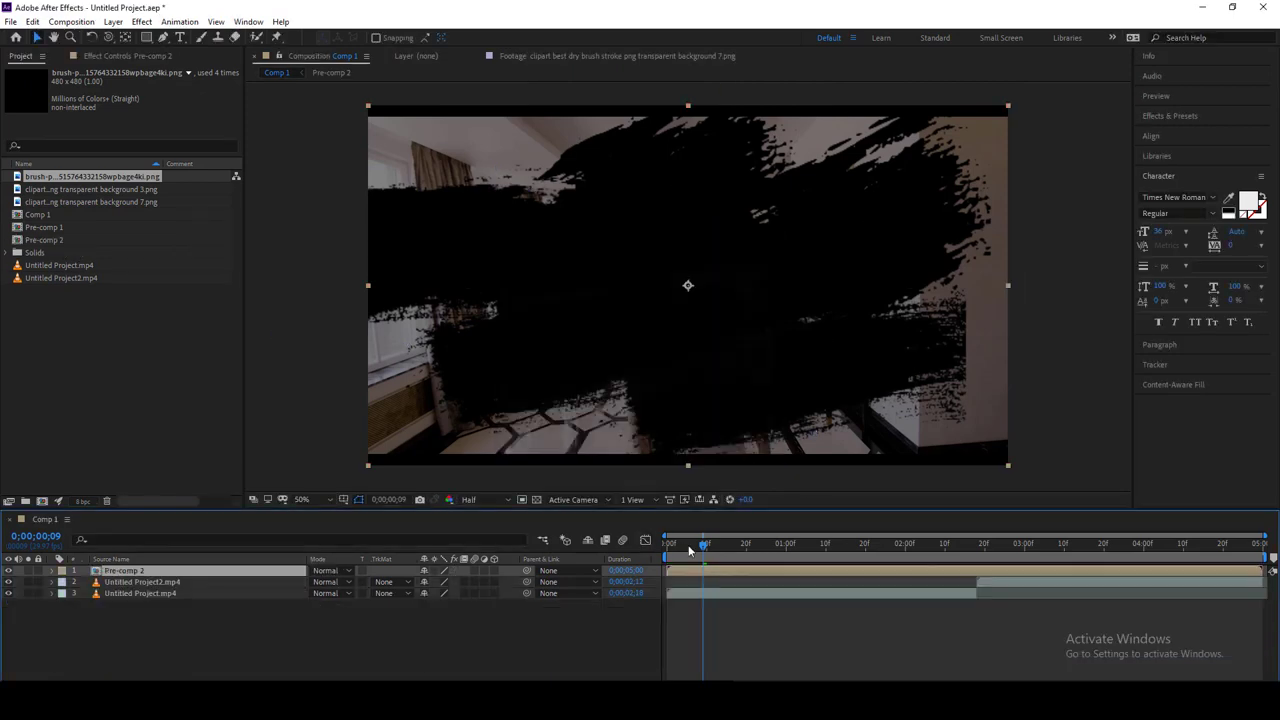
mouse_move(699, 546)
mouse_down()
mouse_move(665, 546)
mouse_move(707, 548)
mouse_up()
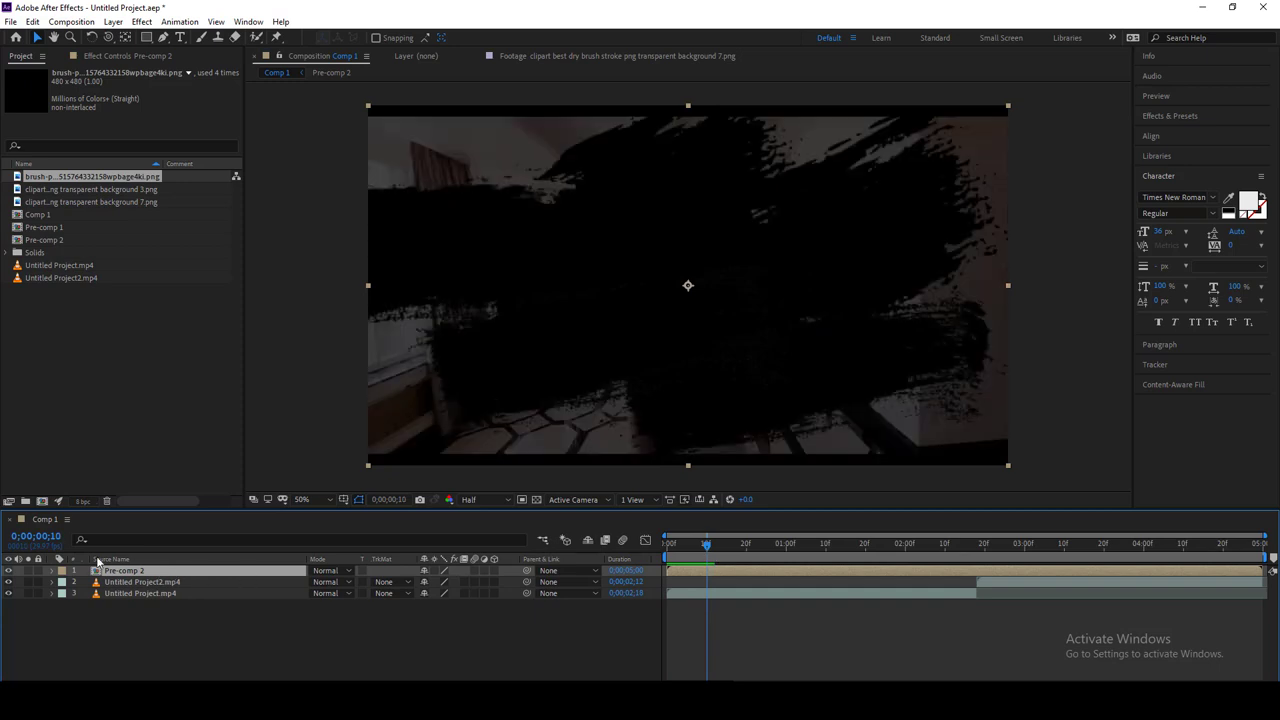
- Set the track matte of Untitled Project2.mp4 to Alpha Matte "Pre-comp 2"
click(158, 582)
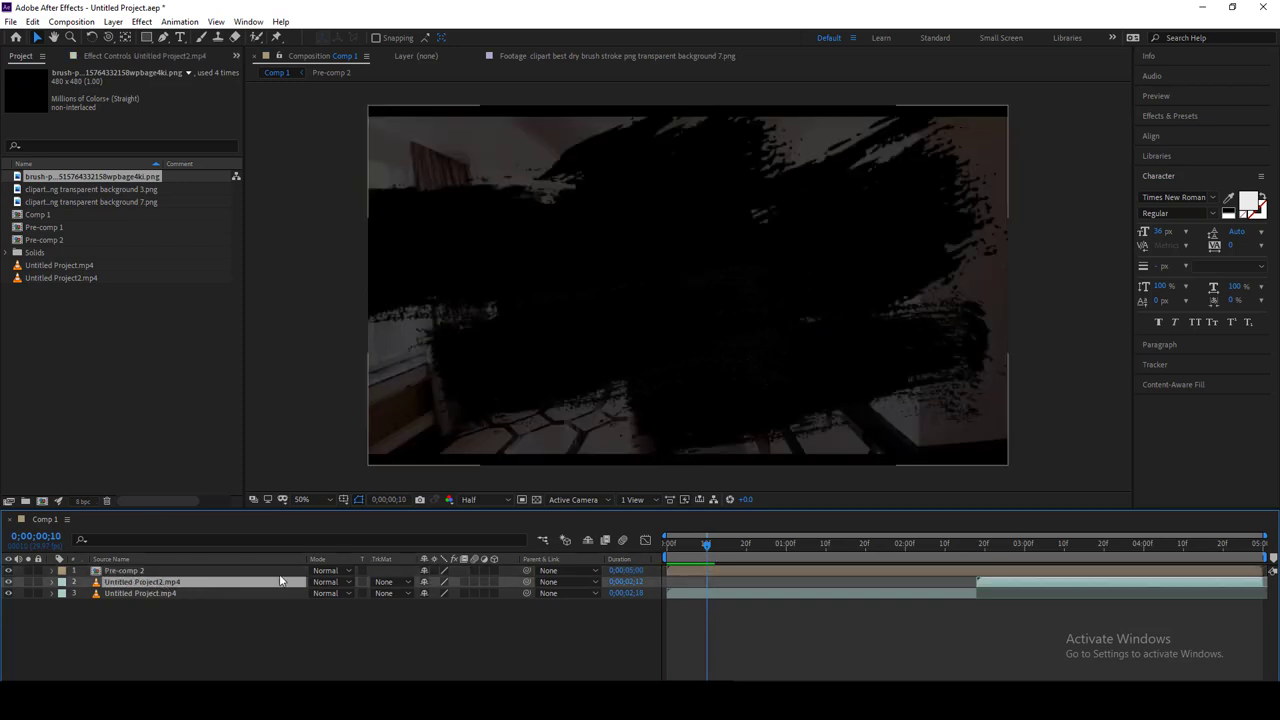
click(388, 582)
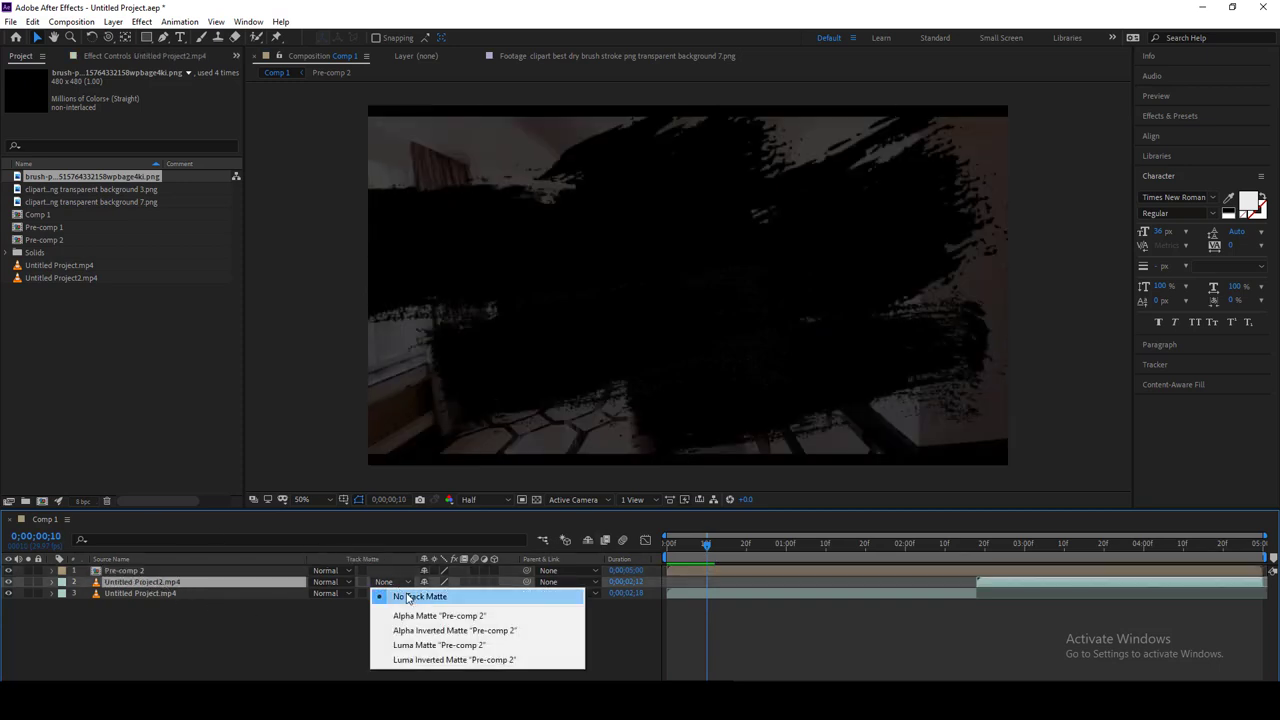
click(400, 611)
click(700, 545)
- Align Pre-comp 2 and Untitled Project2.mp4 to start together at about 0;00;02;03, and preview the transition from 0;00;01;17
drag(696, 543, 980, 568)
mouse_move(955, 581)
mouse_down()
mouse_move(993, 579)
mouse_move(942, 583)
mouse_up()
click(964, 572)
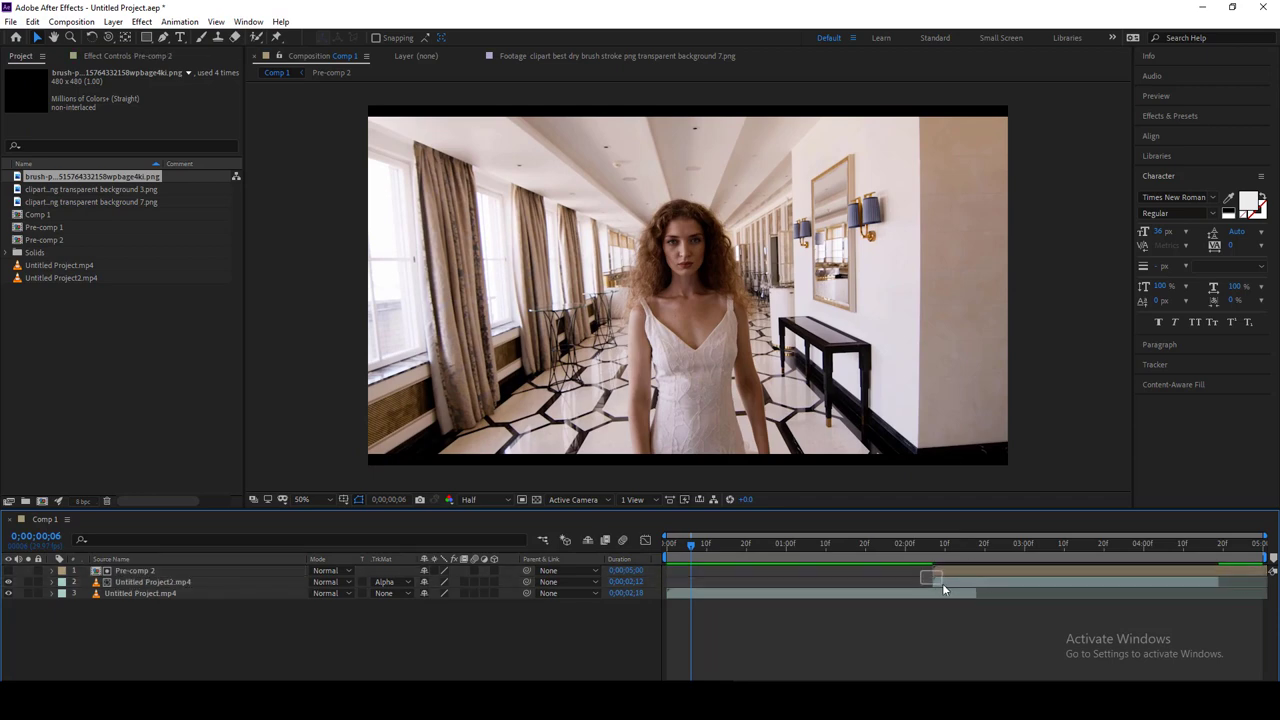
click(221, 582)
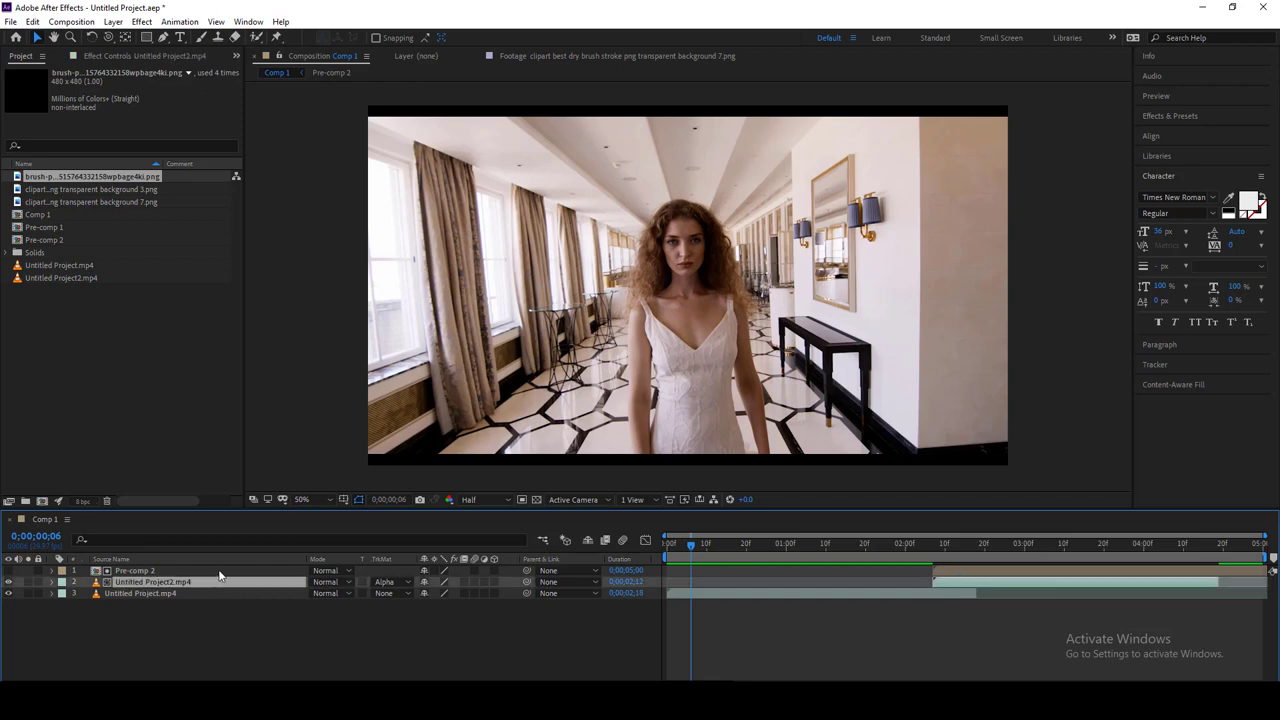
shift+click(221, 570)
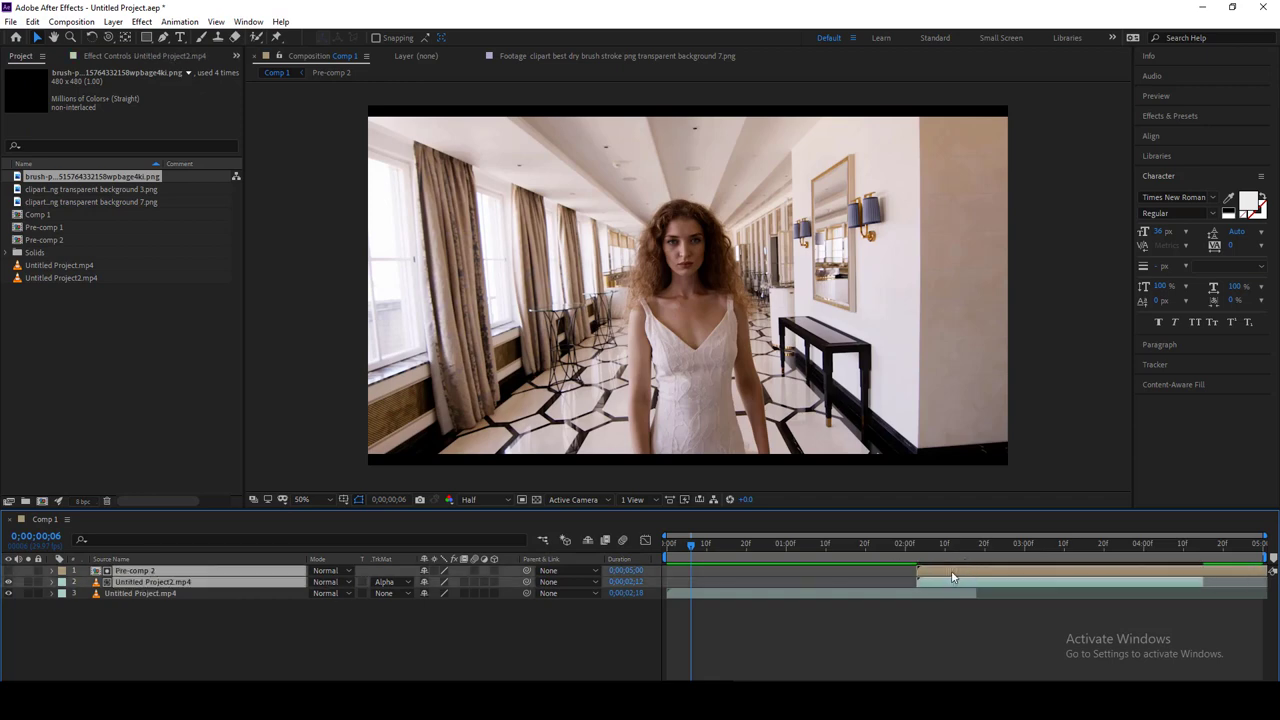
mouse_move(906, 550)
mouse_down()
mouse_move(936, 550)
mouse_move(855, 546)
mouse_up()
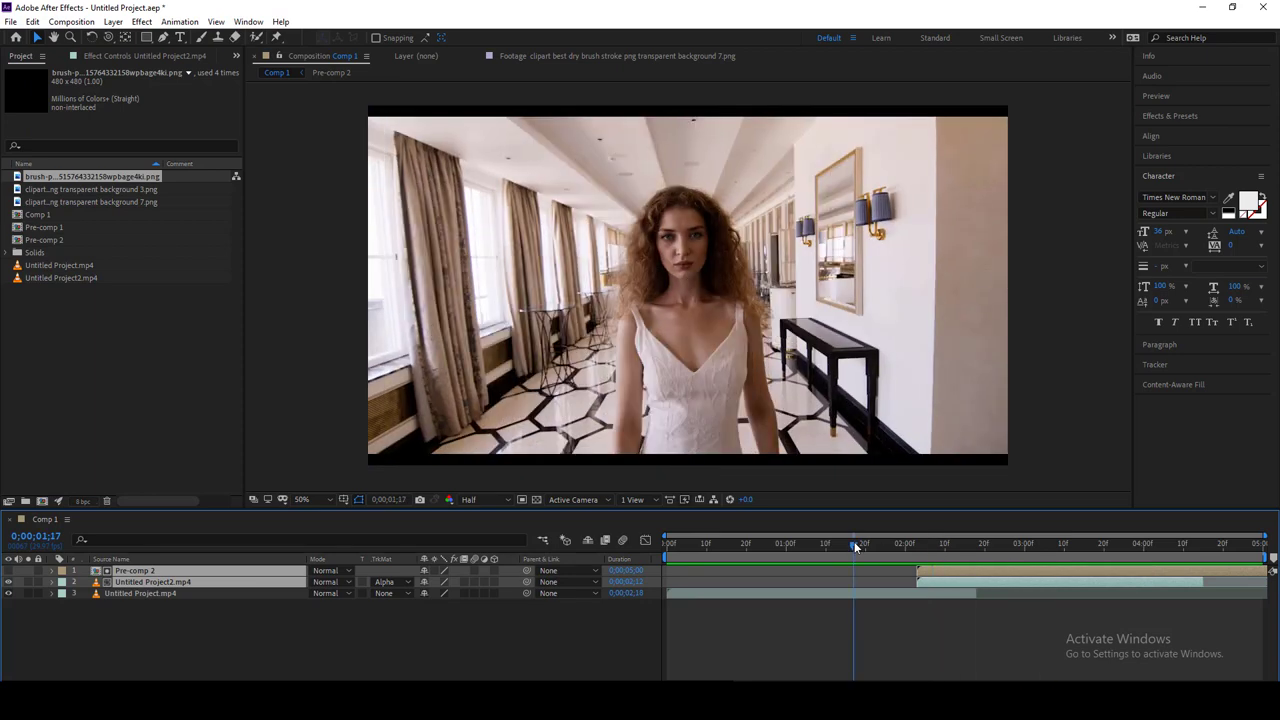
key(space)
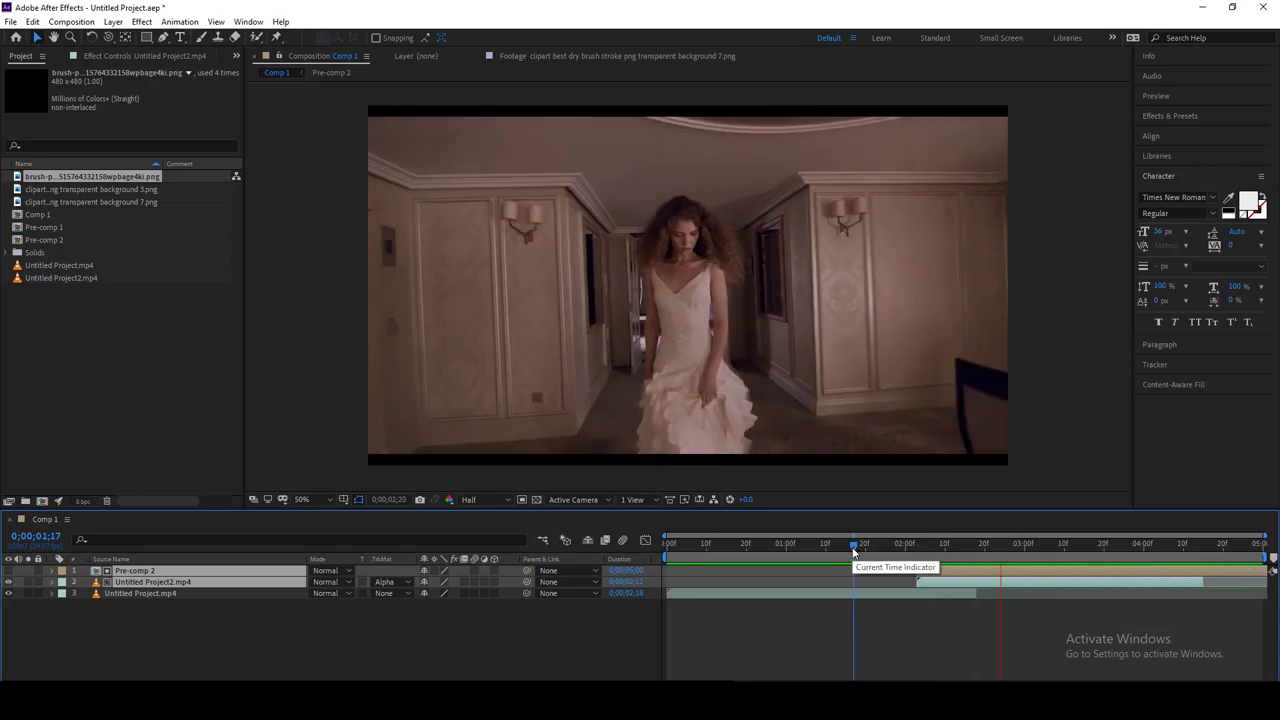
- Shift Pre-comp 2 and Untitled Project2.mp4 together to start at about 0;00;01;22, and preview the transition from 0;00;01;14
drag(854, 551, 810, 543)
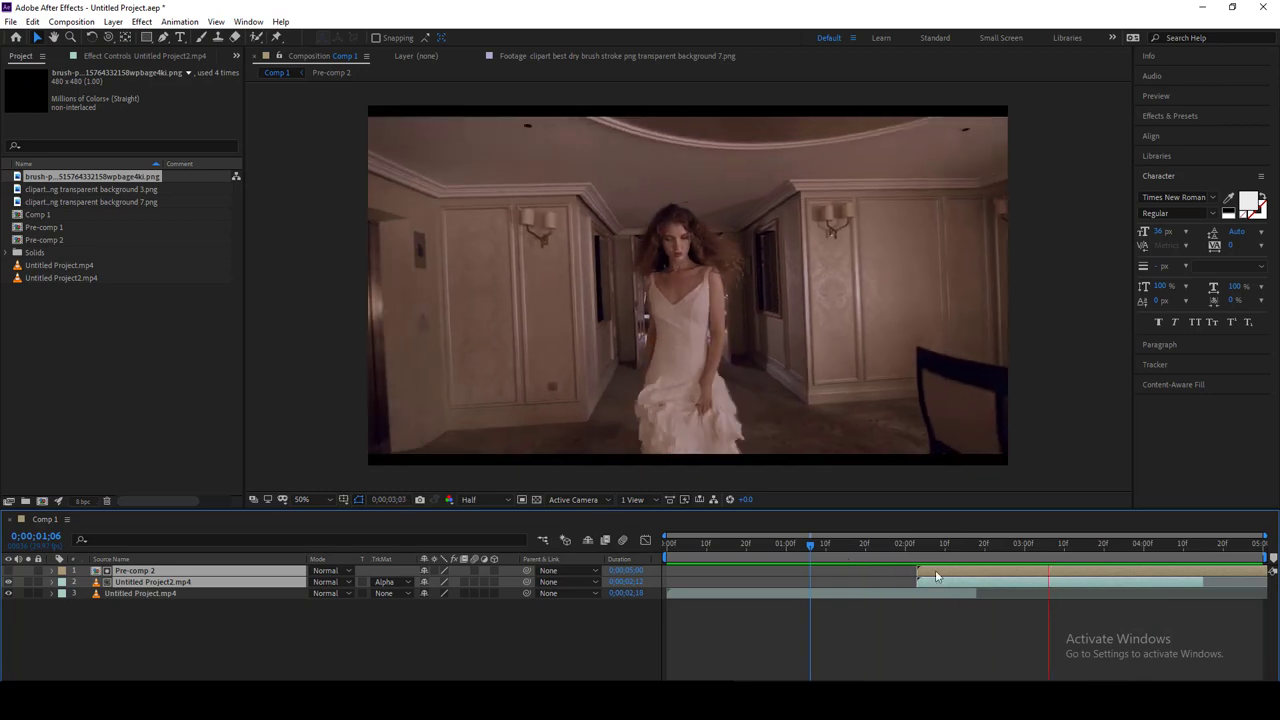
drag(980, 569, 911, 572)
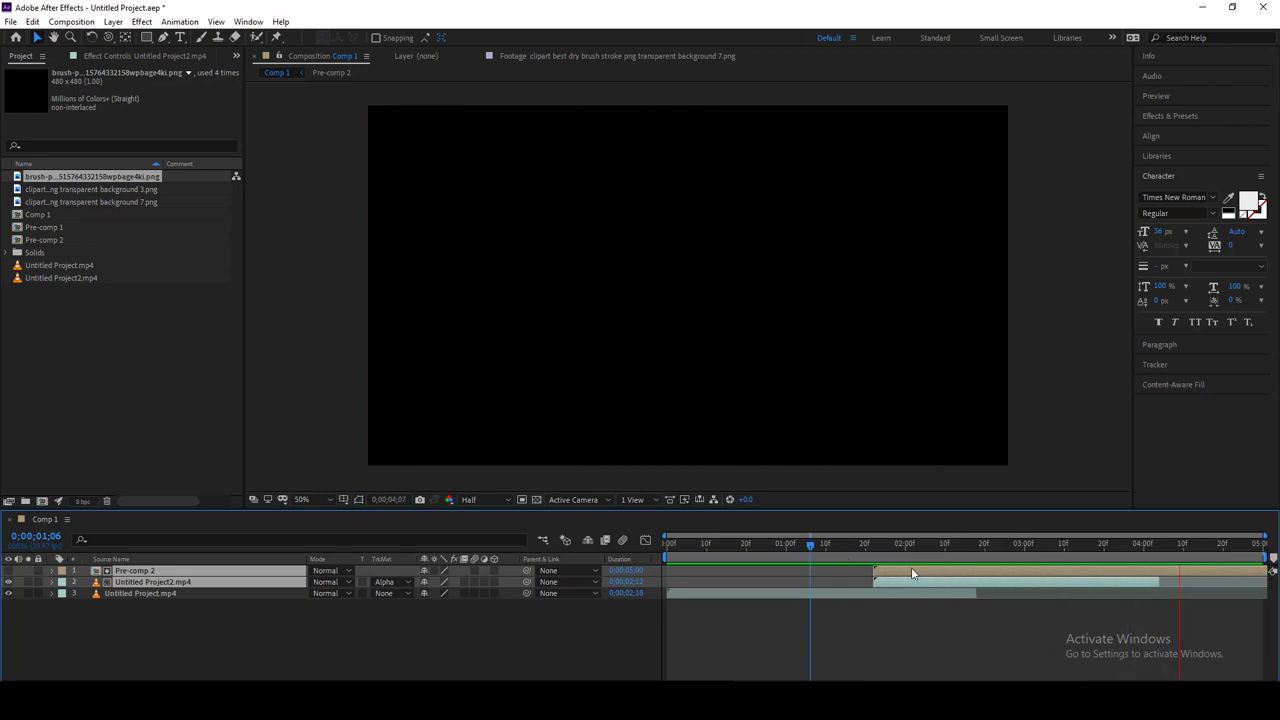
click(840, 552)
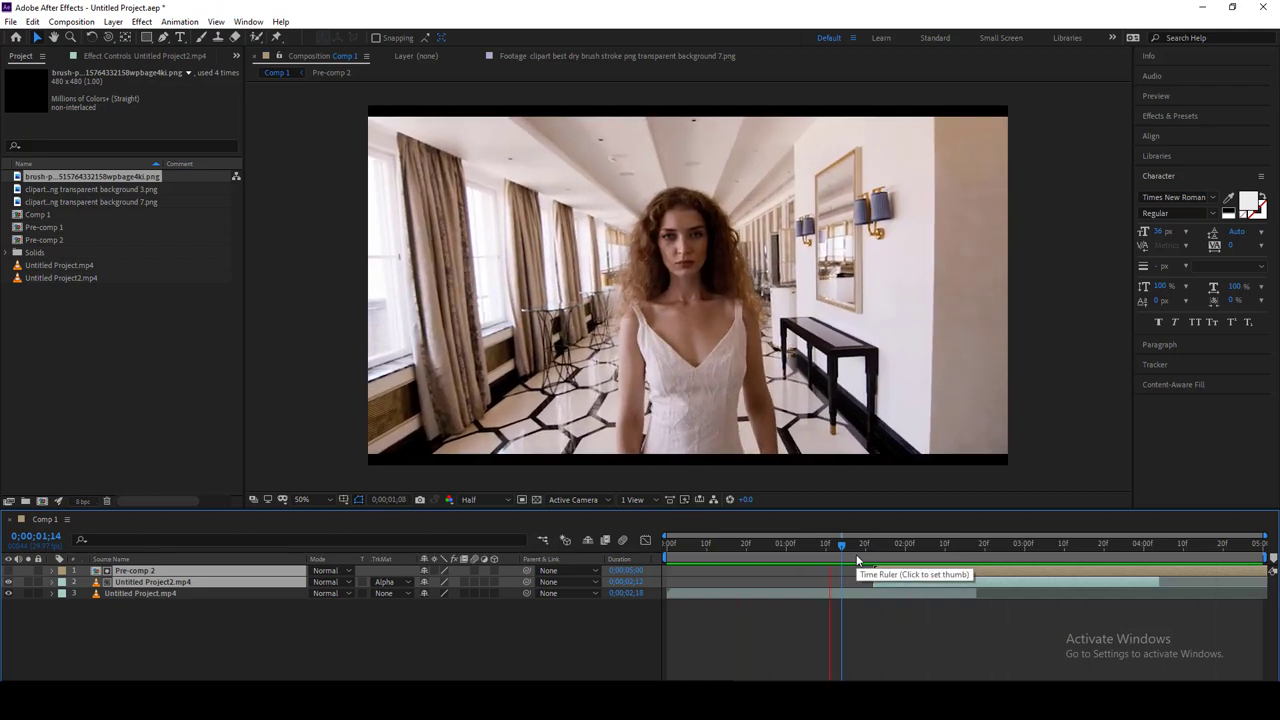
key(space)
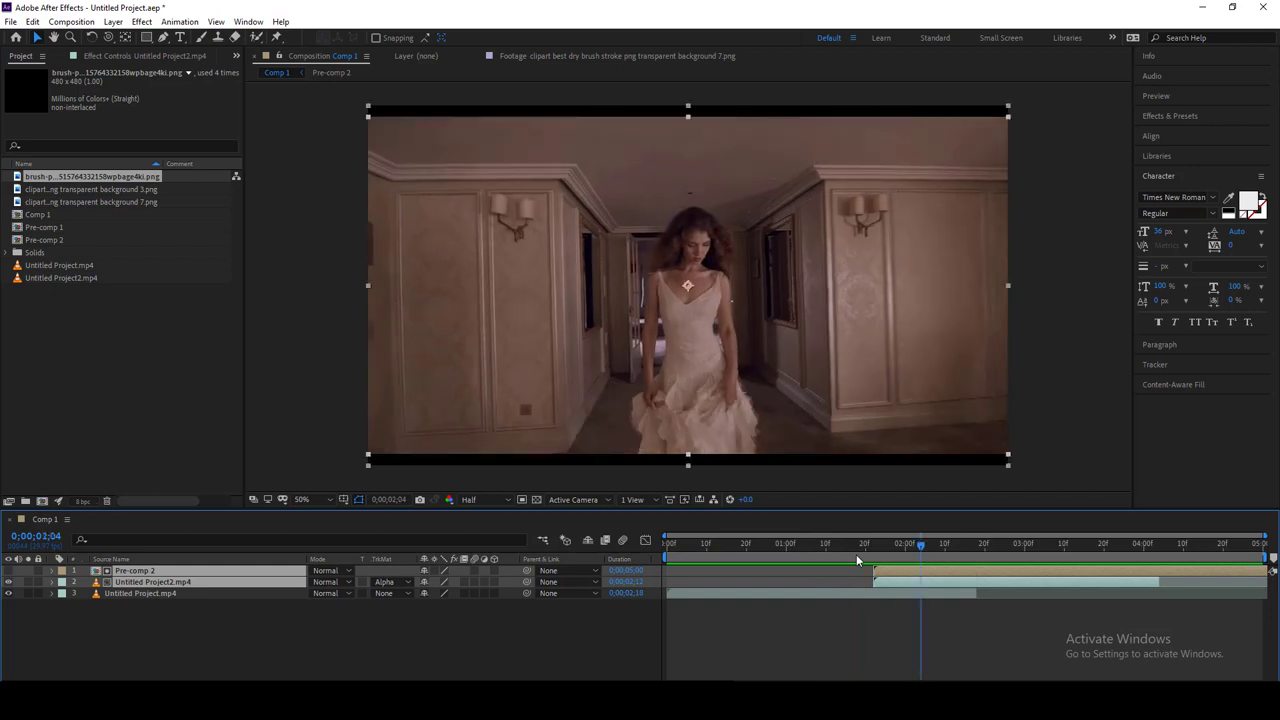